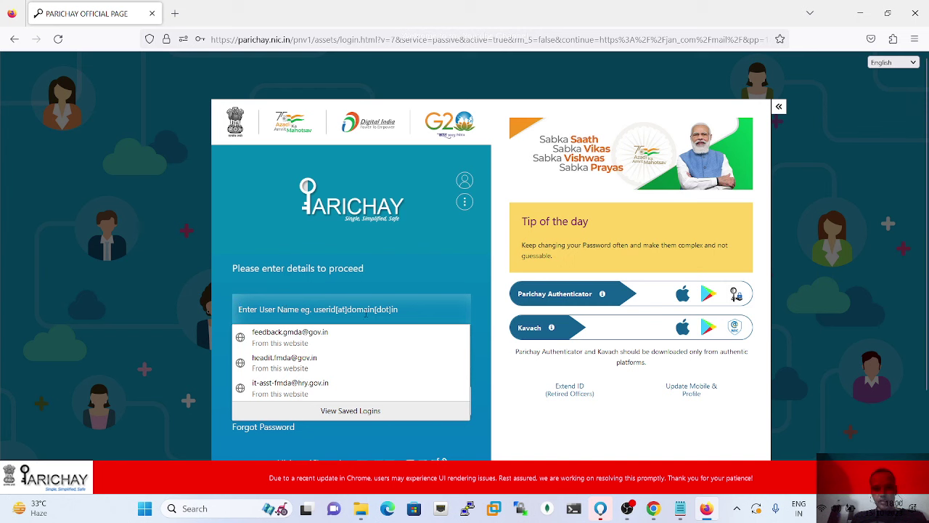
# - Enter the official login e-mail in Parichay, correcting its mistyped domain ending
pyautogui.click(274, 311)
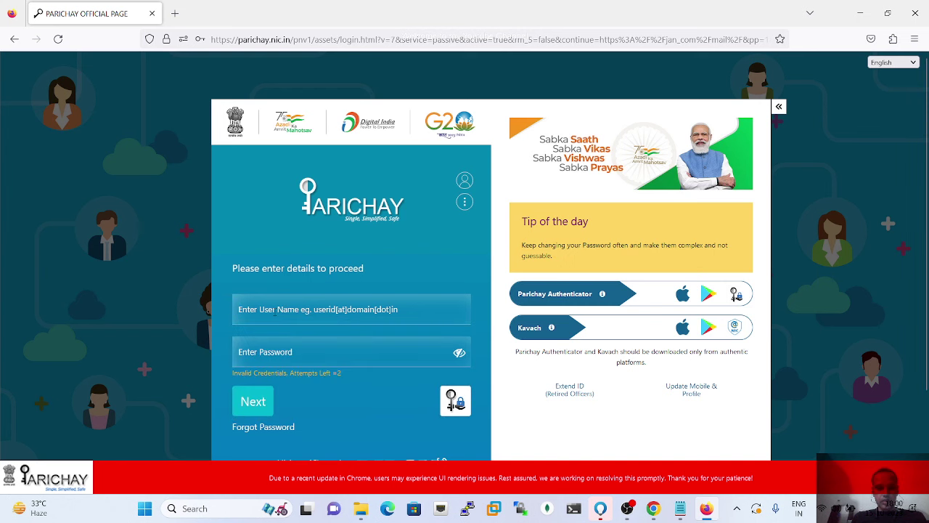
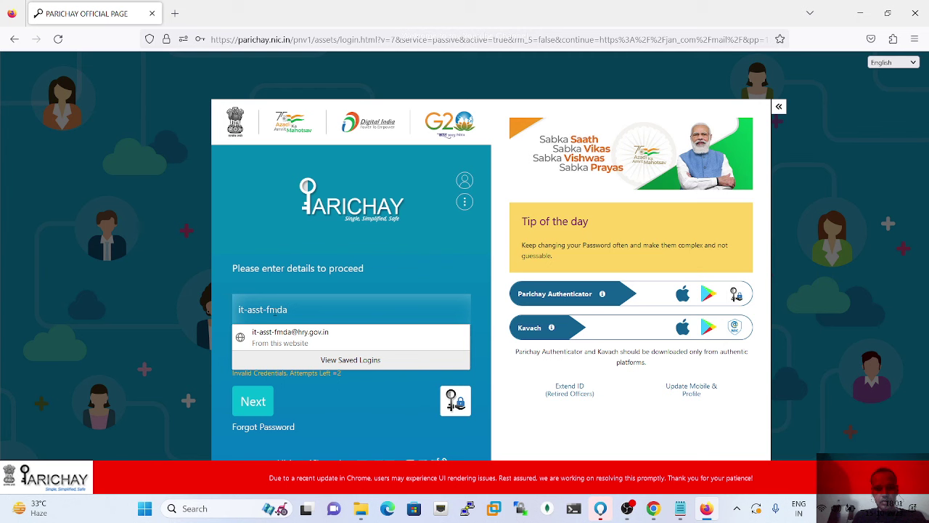
pyautogui.press('Tab')
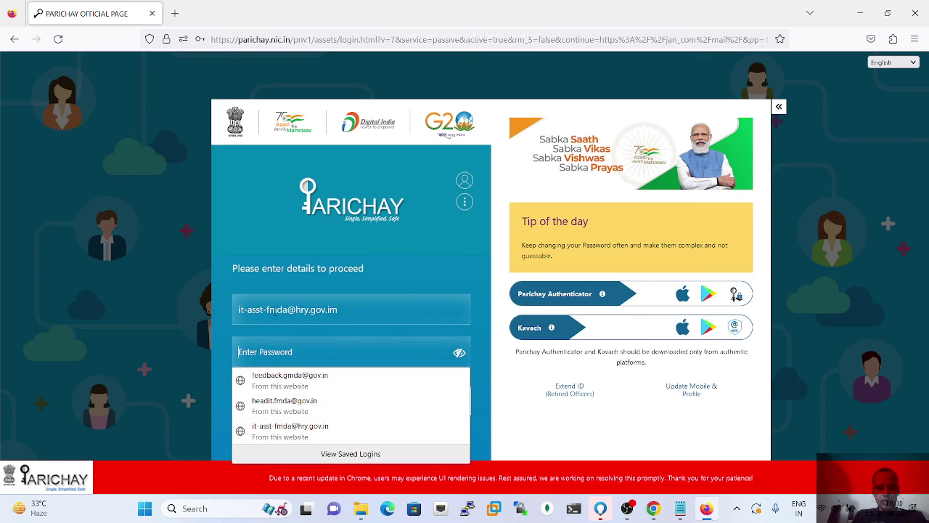
pyautogui.tripleClick(276, 310)
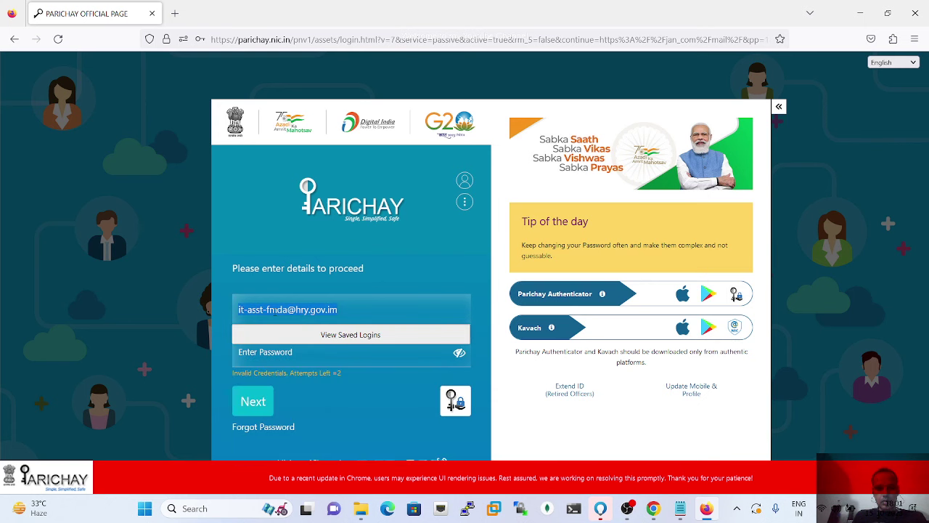
pyautogui.press('End')
pyautogui.press('BackSpace')
pyautogui.write('n')
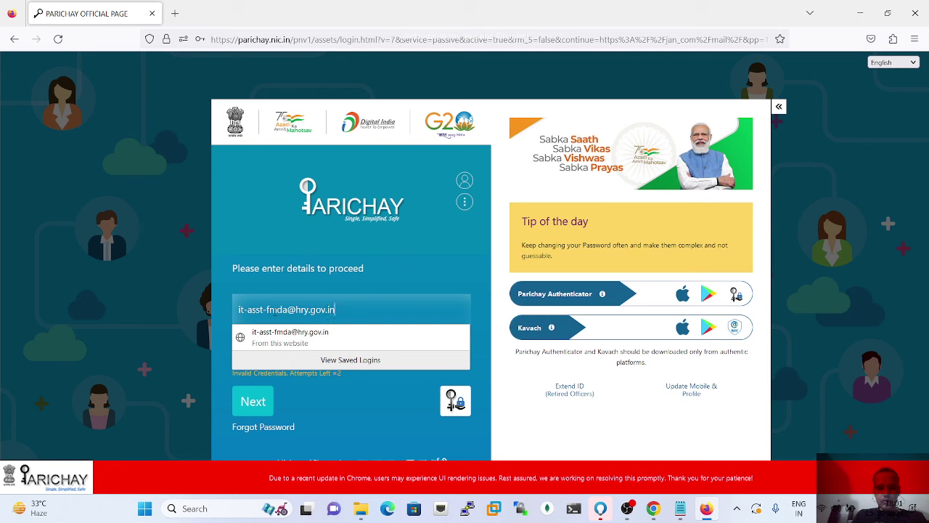
# - Replace the prefilled password with the account password and submit the login
pyautogui.press('Tab')
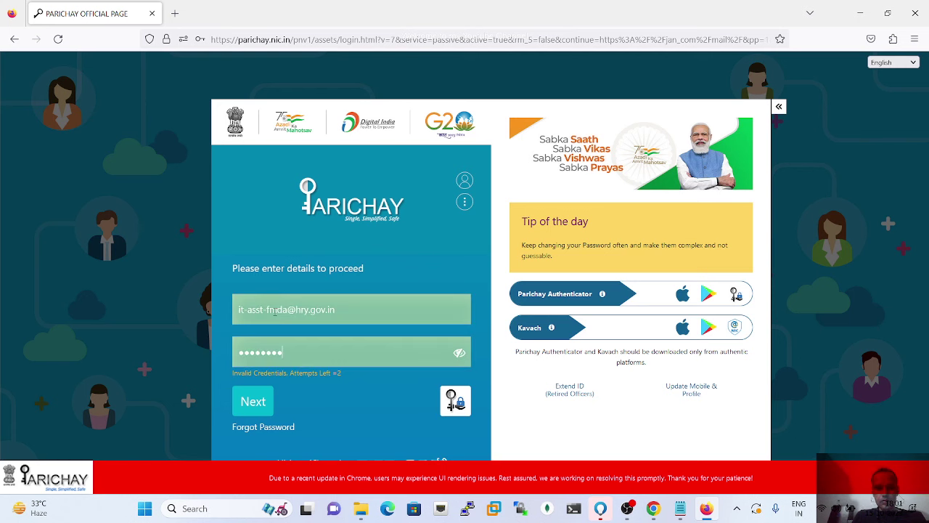
pyautogui.press('BackSpace')
pyautogui.press('BackSpace')
pyautogui.press('BackSpace')
pyautogui.press('BackSpace')
pyautogui.press('BackSpace')
pyautogui.press('BackSpace')
pyautogui.press('BackSpace')
pyautogui.press('BackSpace')
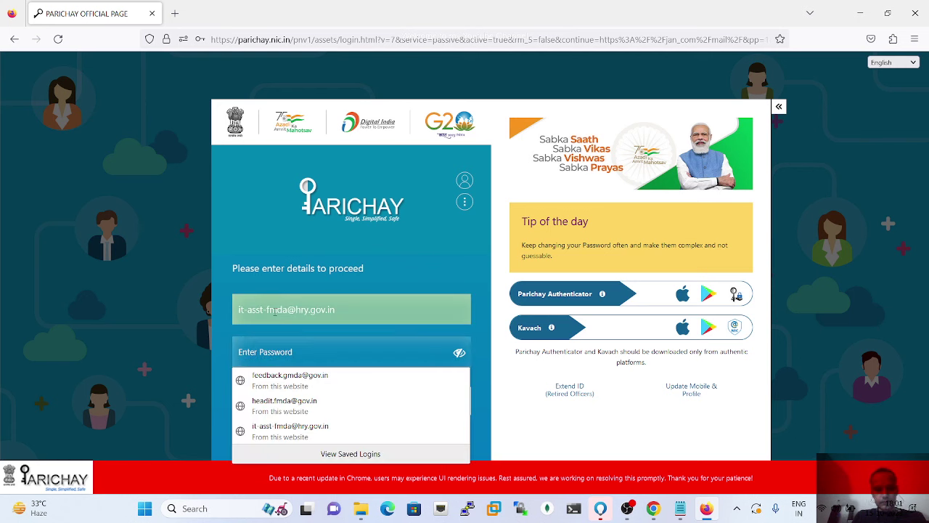
pyautogui.write('****')
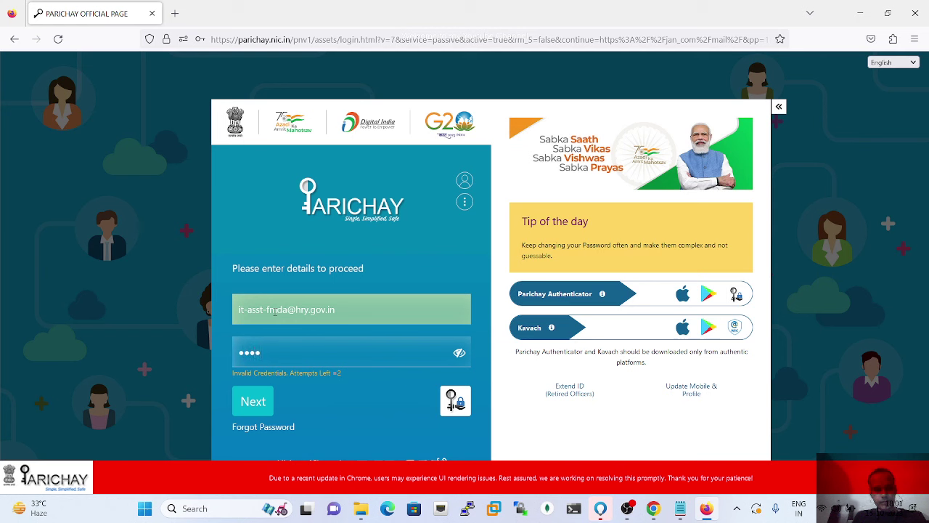
pyautogui.write('****')
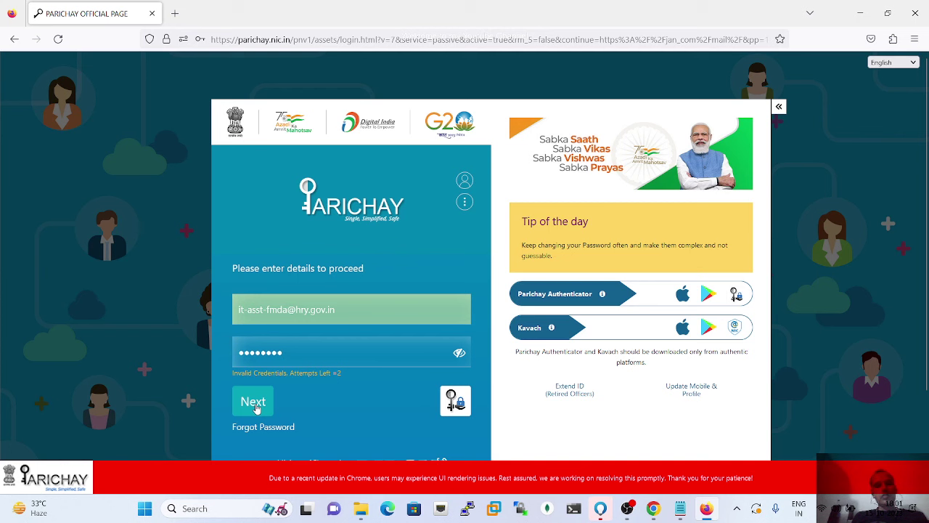
pyautogui.click(254, 405)
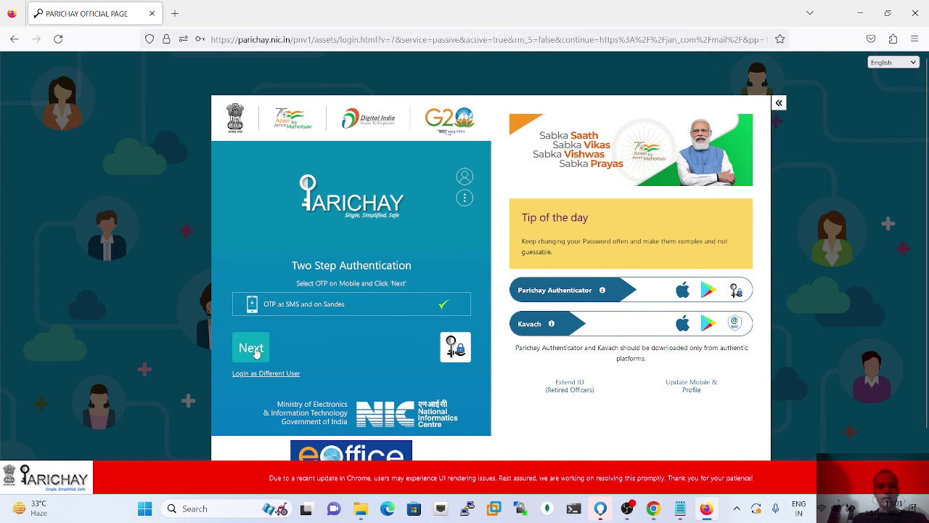
# - Request the OTP by SMS and Sandes on the Two Step Authentication page
pyautogui.click(254, 349)
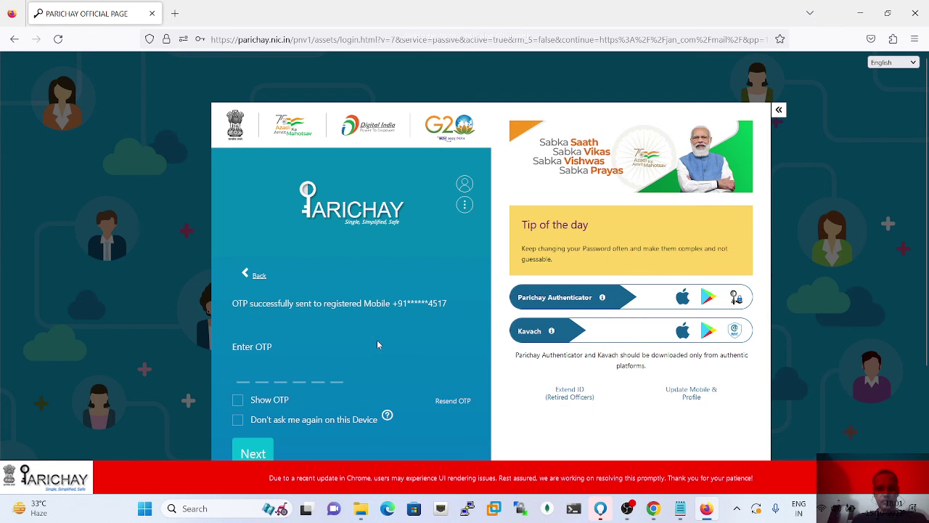
pyautogui.scroll(-2, 377, 343)
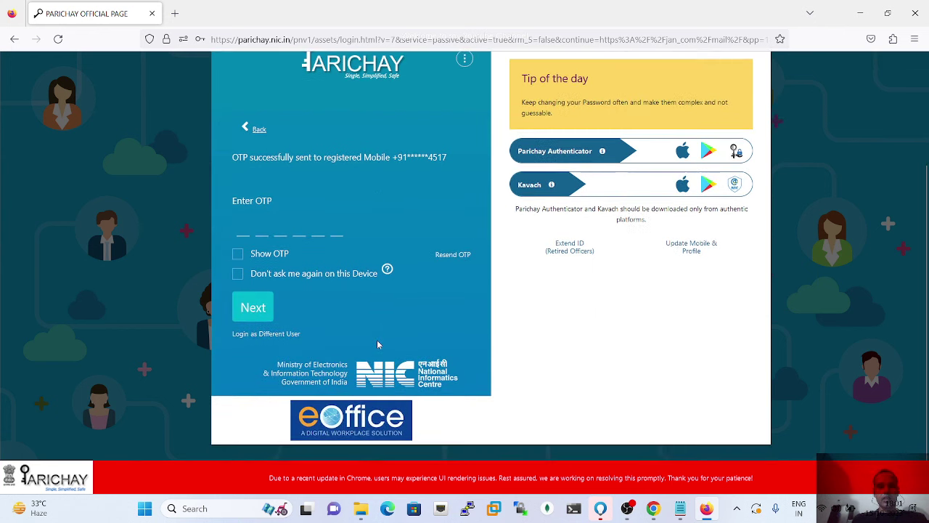
# - With Show OTP on, enter the six-digit code and bring the WAW Portal dashboard forward
pyautogui.click(237, 256)
pyautogui.click(244, 232)
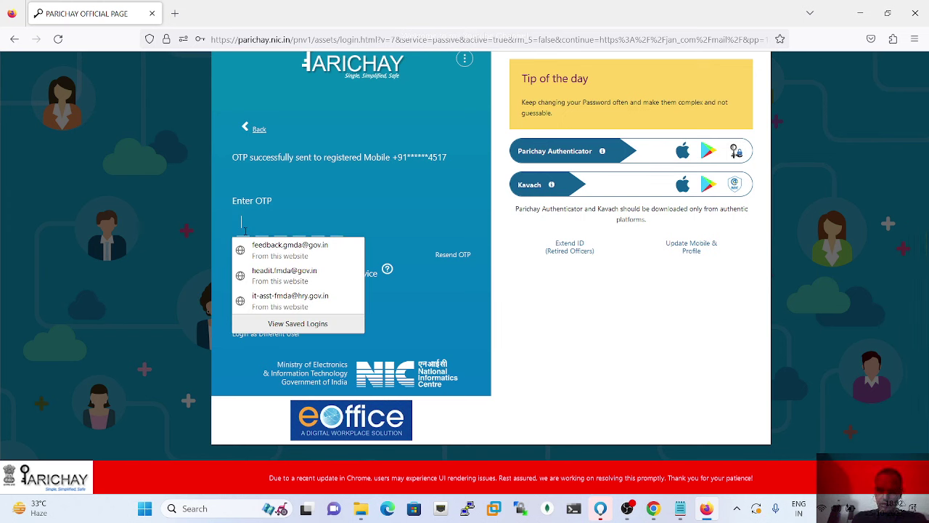
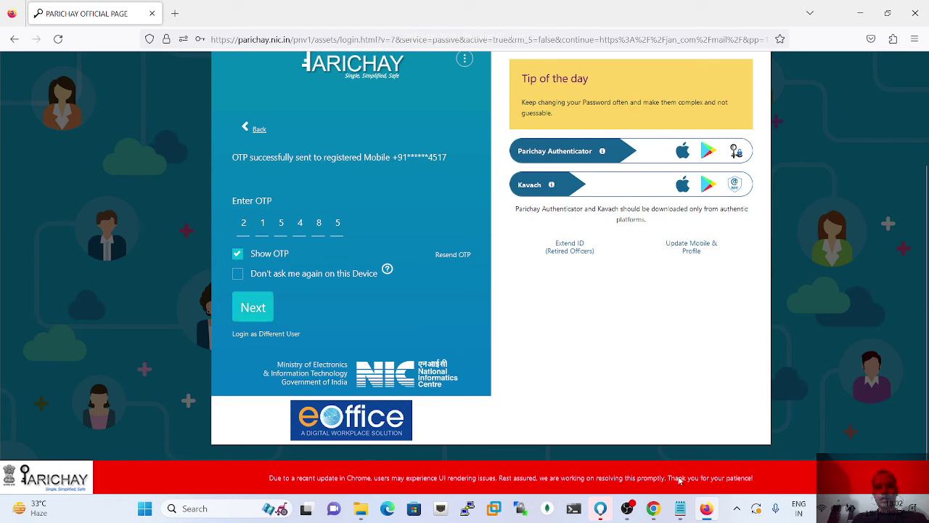
pyautogui.click(651, 514)
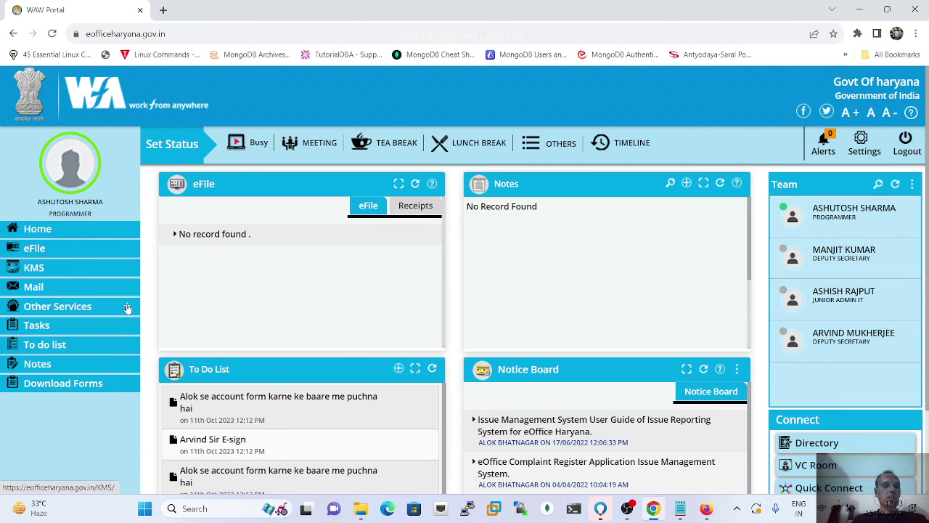
# - Expand Other Services in the sidebar and scroll to the To Do List entries
pyautogui.click(127, 308)
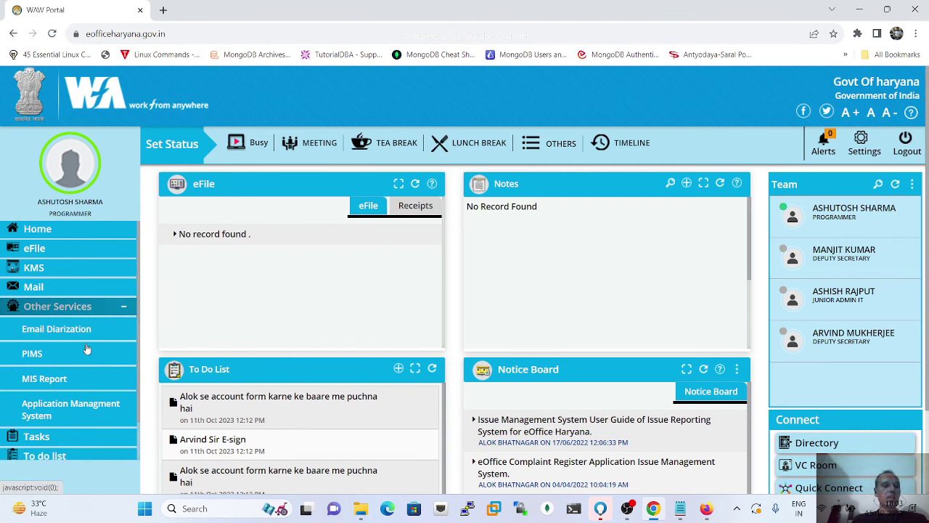
pyautogui.scroll(-1, 87, 349)
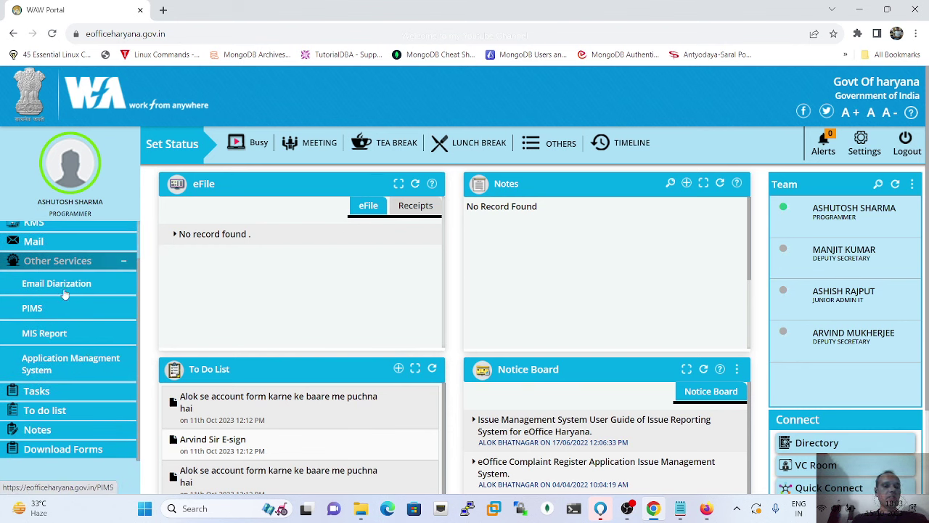
pyautogui.scroll(-1, 65, 294)
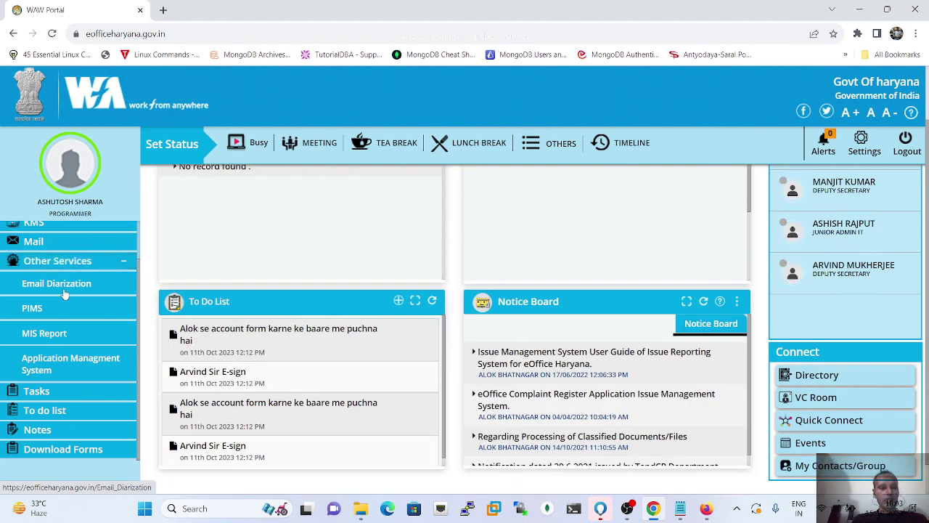
pyautogui.scroll(1, 65, 294)
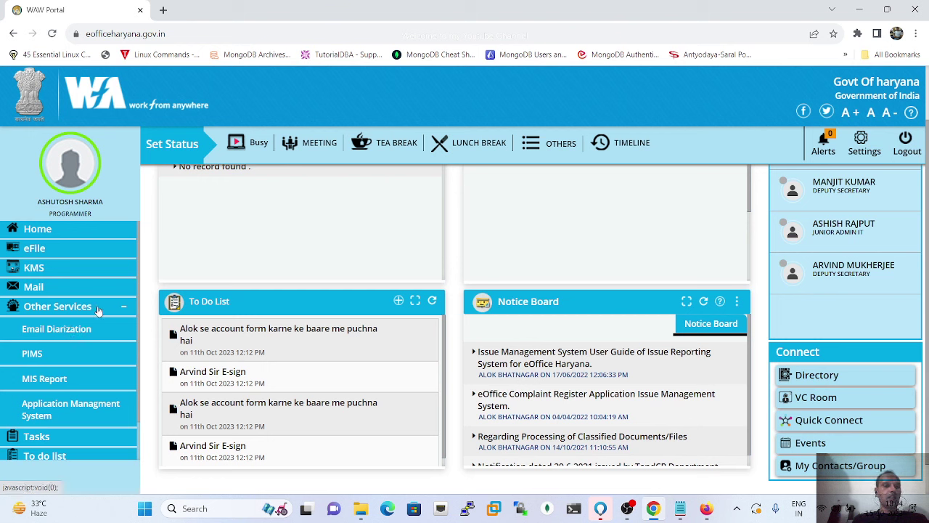
pyautogui.scroll(-1, 93, 341)
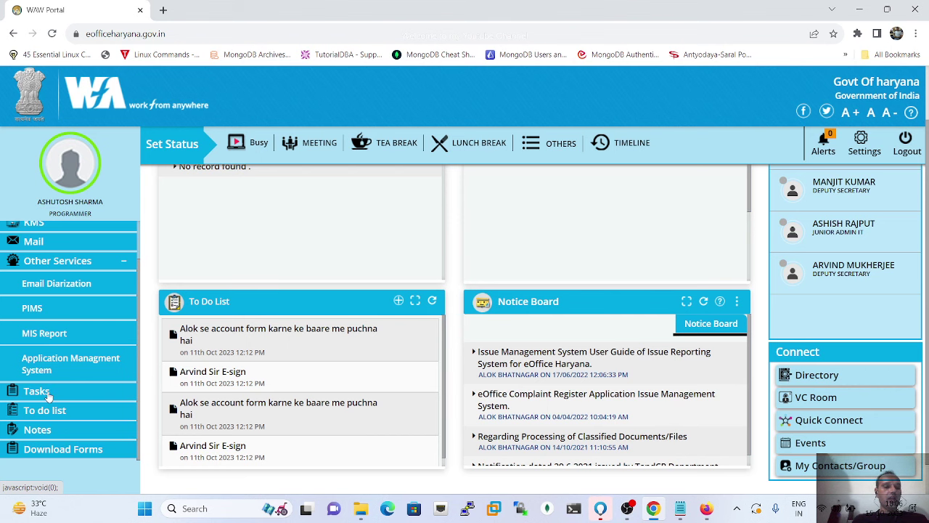
# - Scroll down to view the To Do List tasks and Notice Board announcements
pyautogui.scroll(-1, 48, 395)
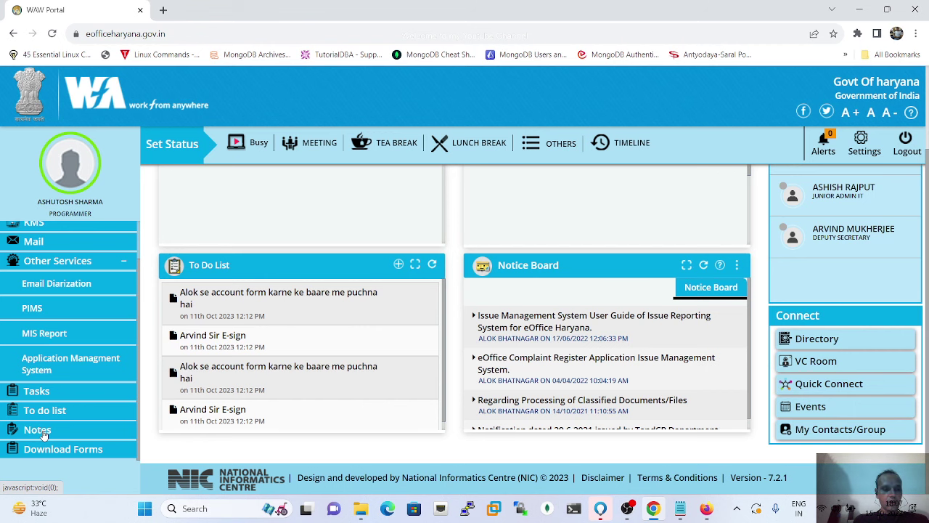
# - Scroll back up to the empty eFile panel and the Notes panel
pyautogui.scroll(2, 392, 311)
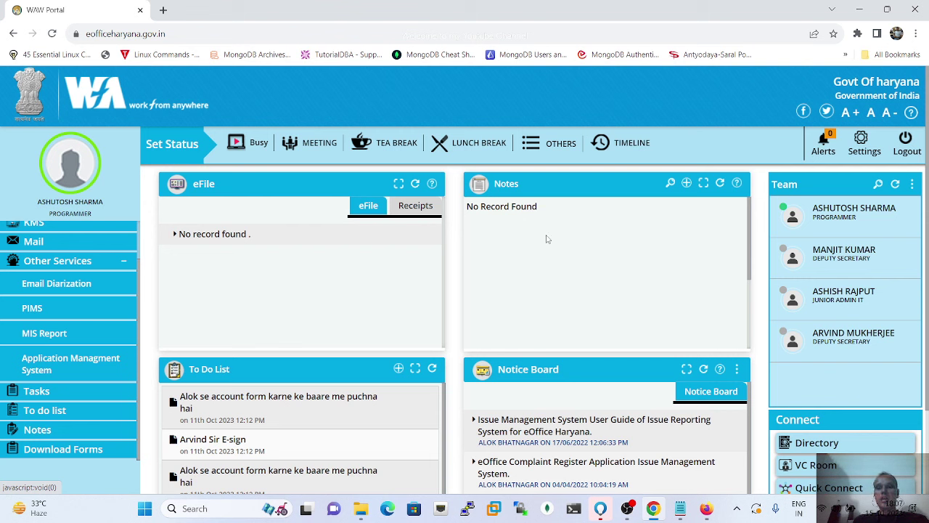
# - Open the Notes widget's Add Note form, close it, and reopen it blank
pyautogui.click(687, 185)
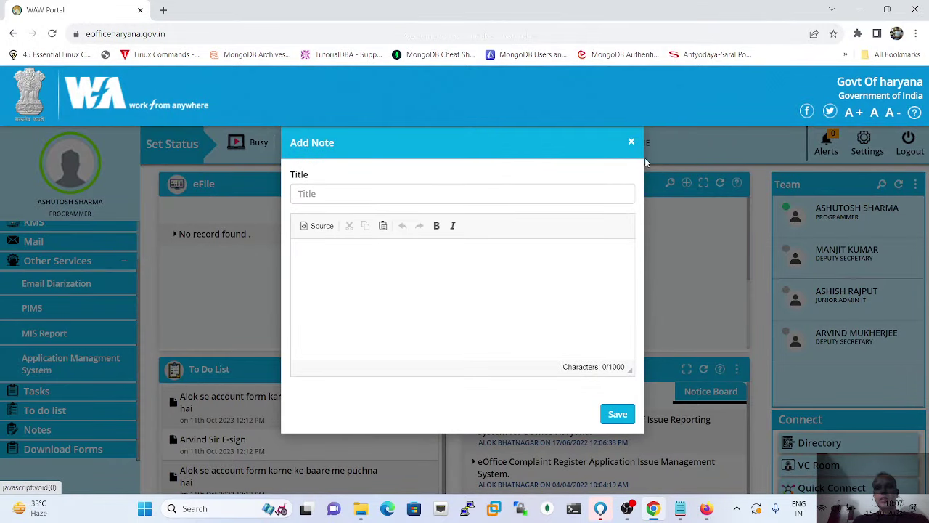
pyautogui.click(630, 141)
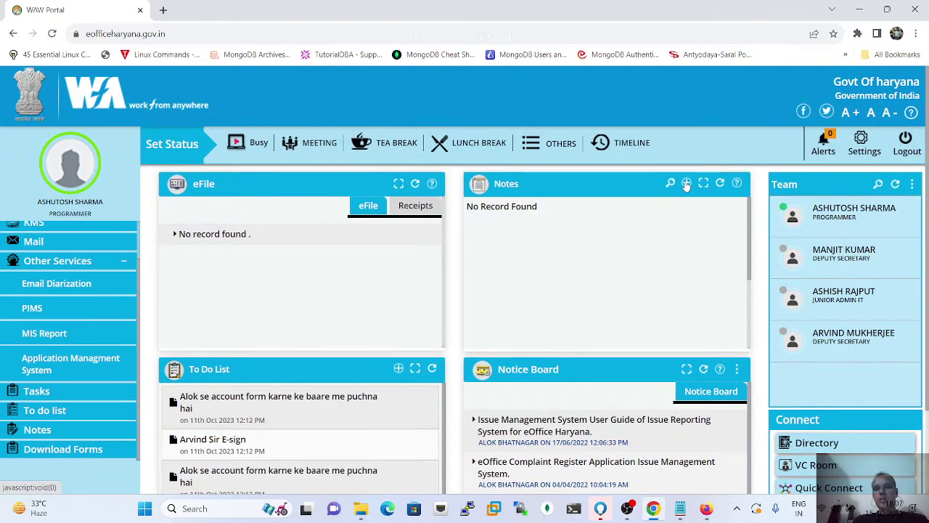
pyautogui.click(686, 184)
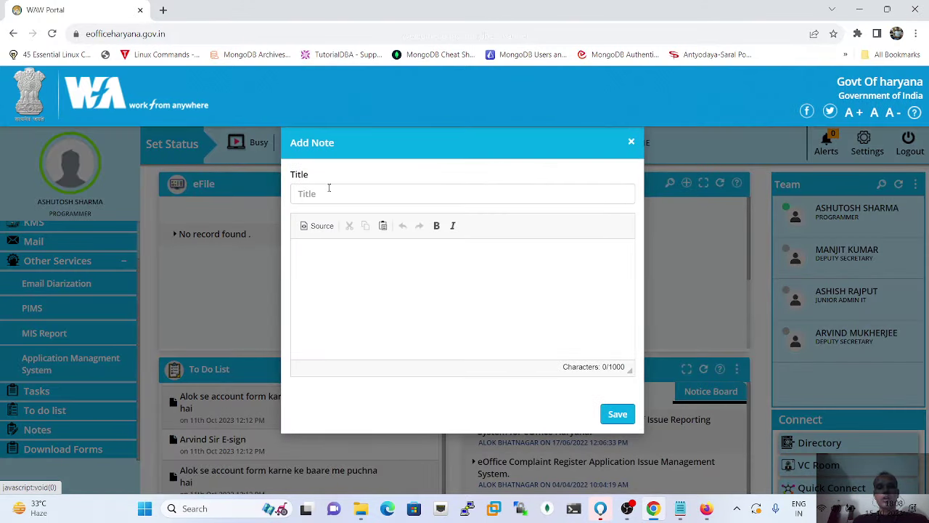
# - Title the new note 'Need to clear the account related file no.12/14'
pyautogui.click(329, 188)
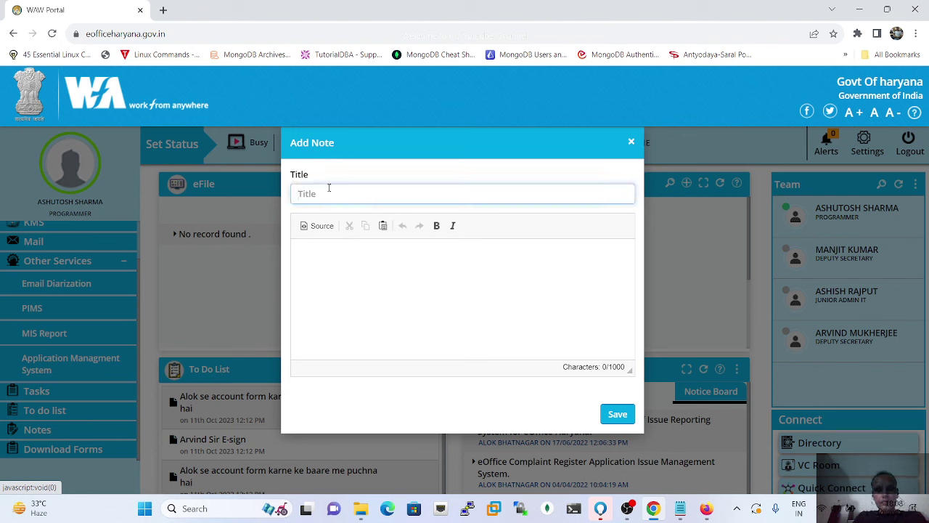
pyautogui.write('Need')
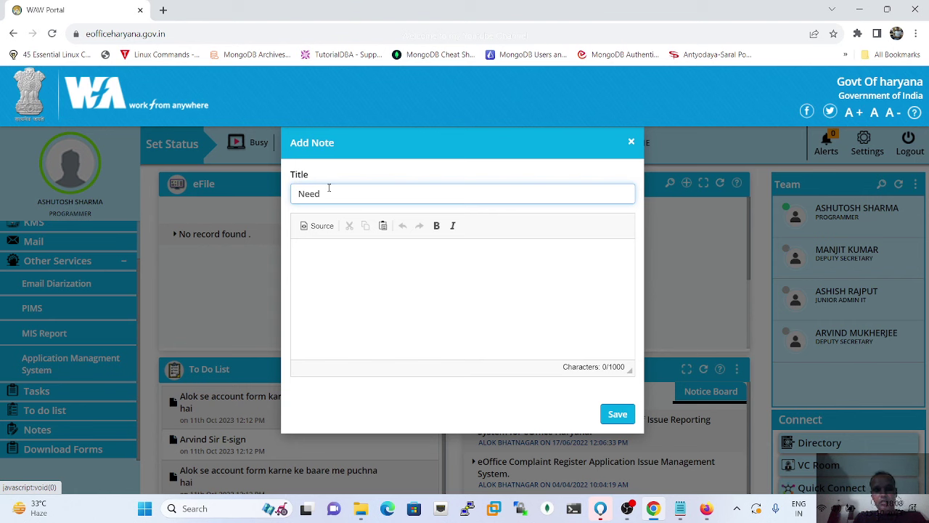
pyautogui.write('to clea')
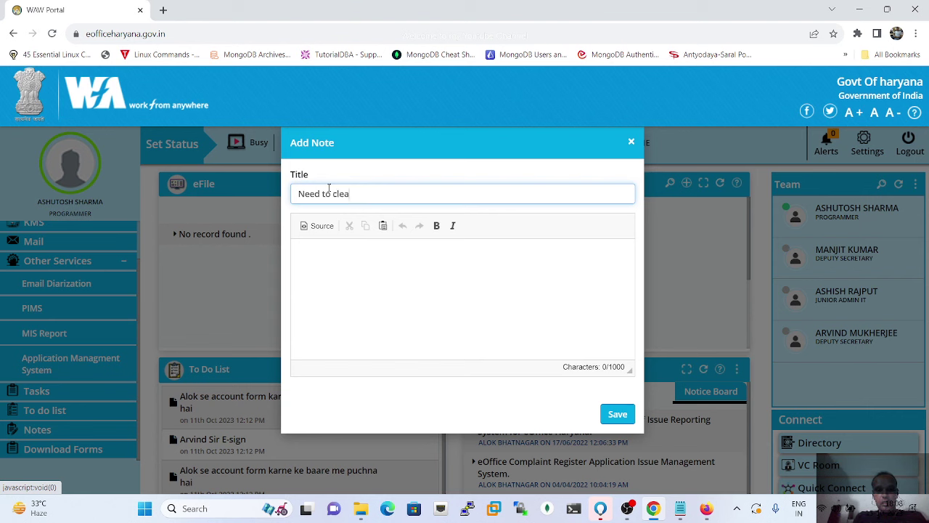
pyautogui.write('r the')
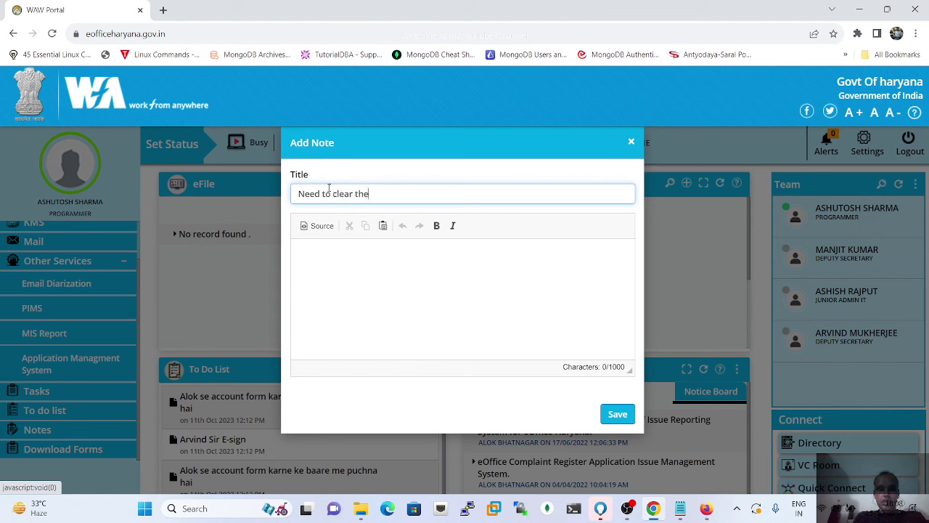
pyautogui.write(' a')
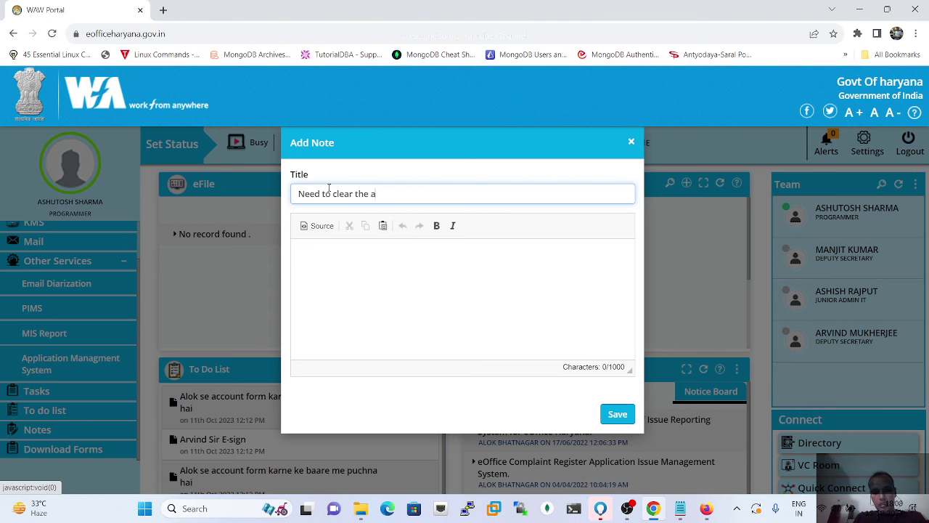
pyautogui.write('ccount re')
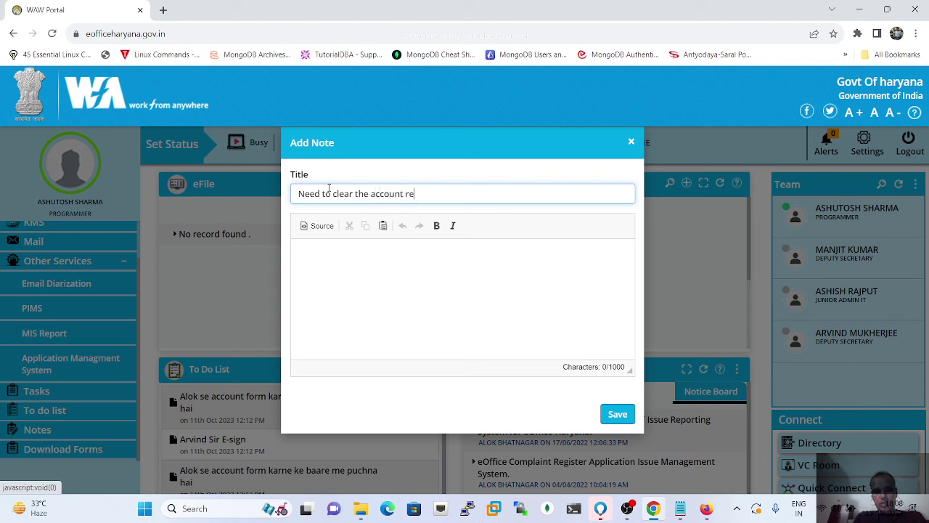
pyautogui.write('lated file n')
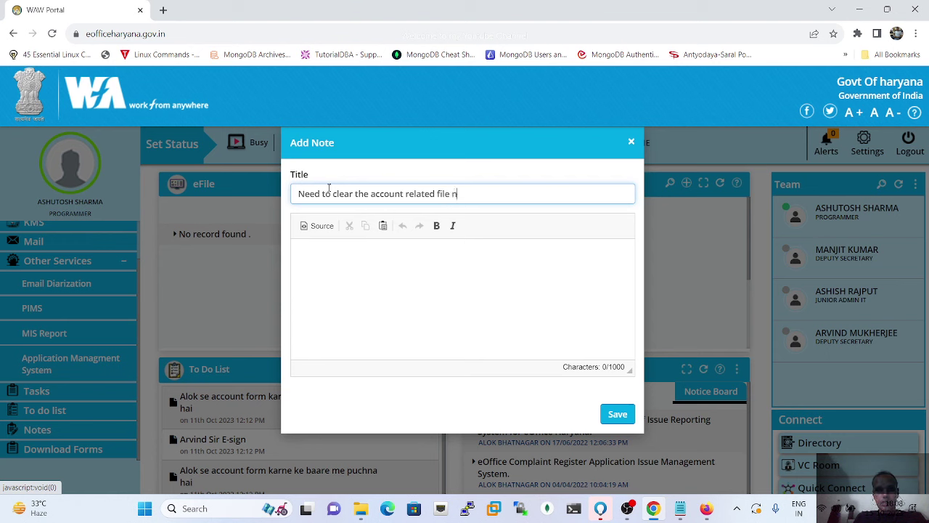
pyautogui.write('o.12/14')
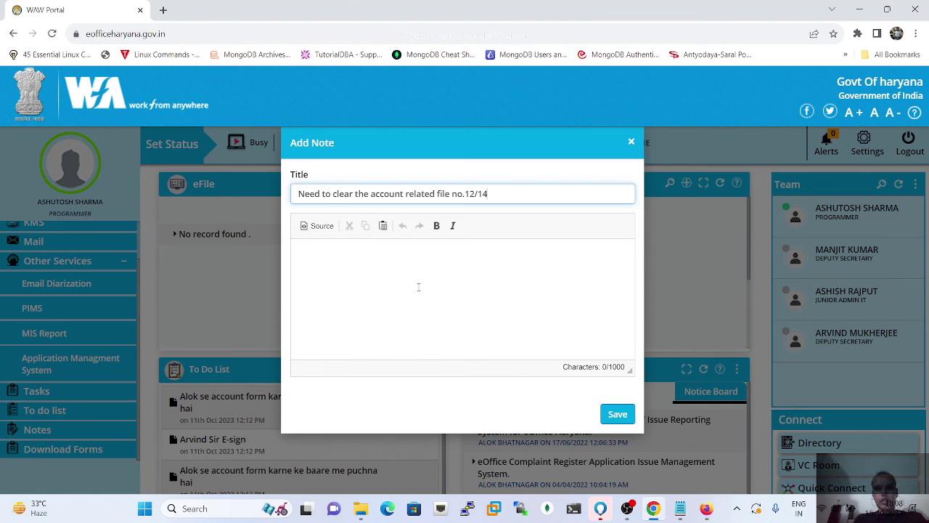
pyautogui.click(418, 287)
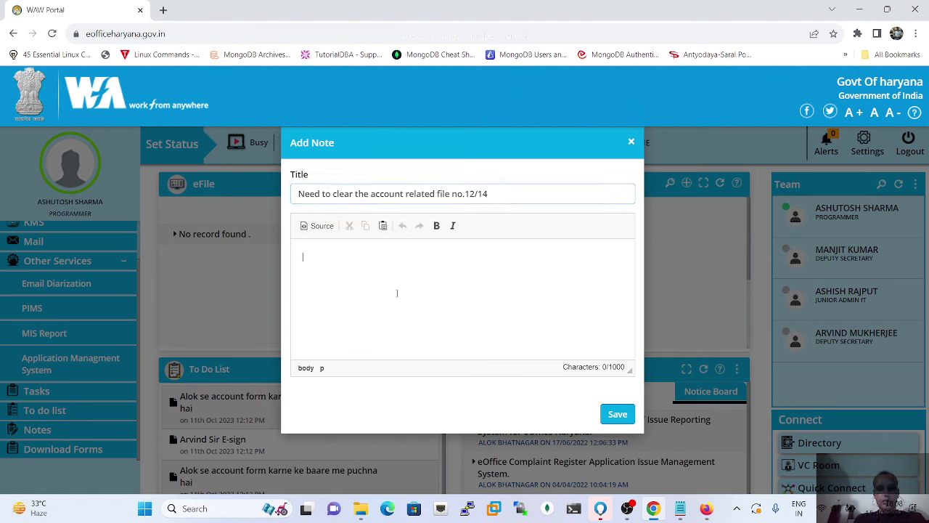
# - Write the note body 'Its month need to clear the salary related matter' and save
pyautogui.write('Bo')
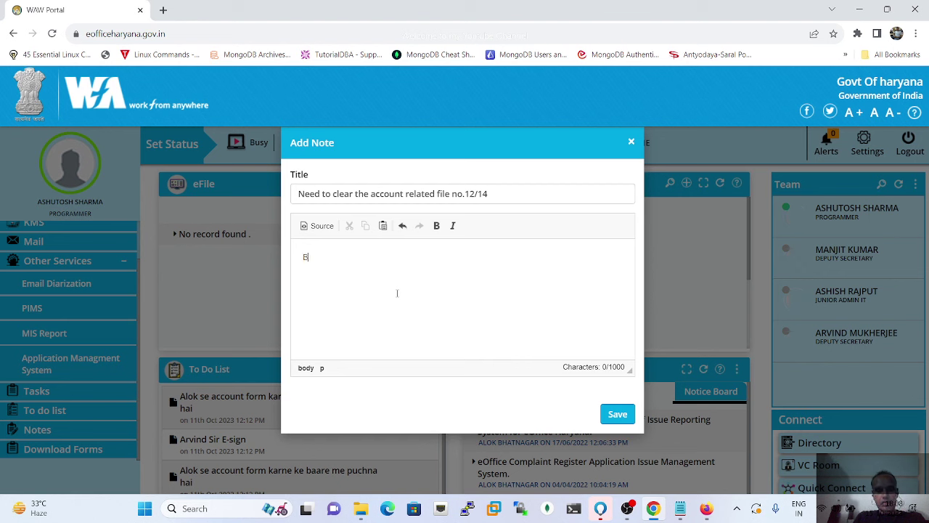
pyautogui.press('BackSpace')
pyautogui.press('BackSpace')
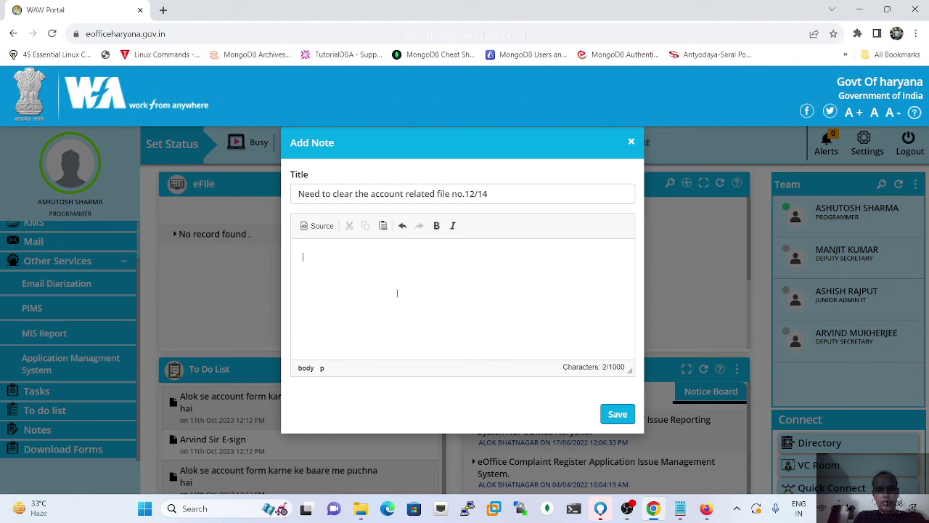
pyautogui.write('Its month j')
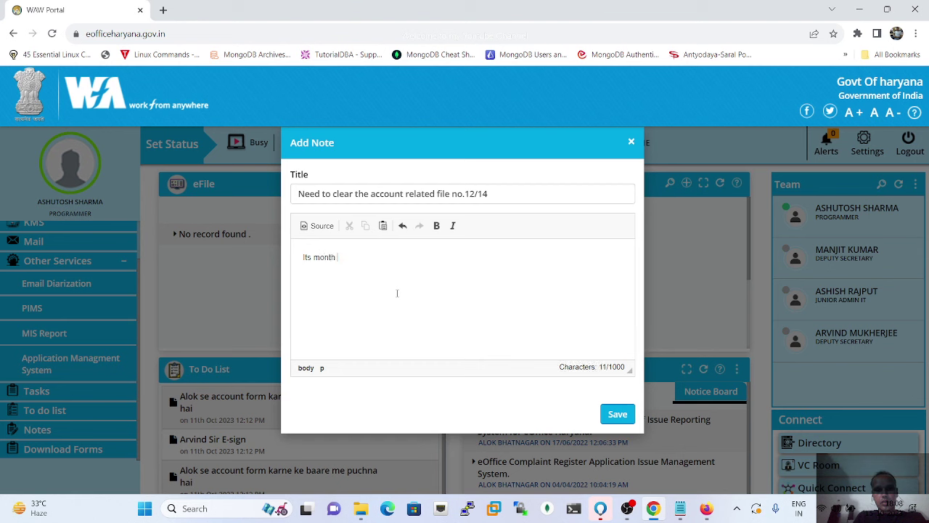
pyautogui.write('noo')
pyautogui.press('BackSpace')
pyautogui.press('BackSpace')
pyautogui.write('eed to')
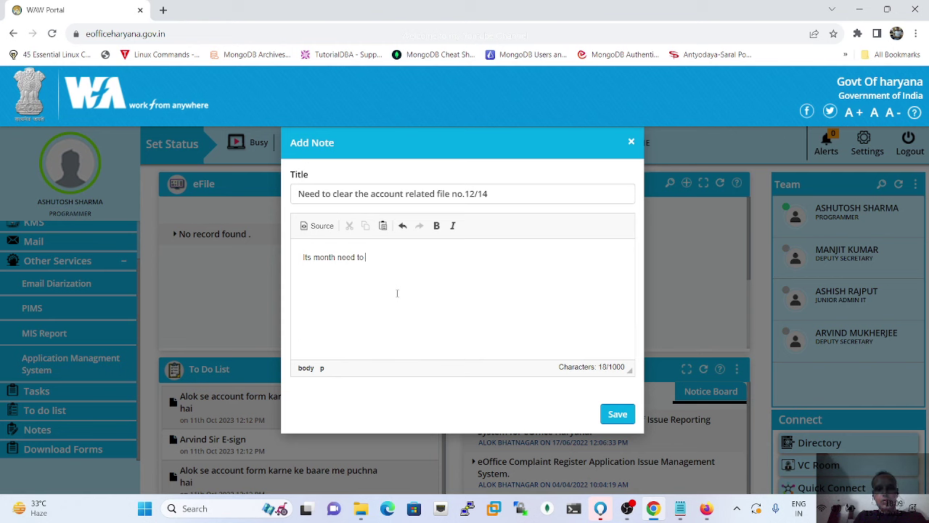
pyautogui.write(' cleare th')
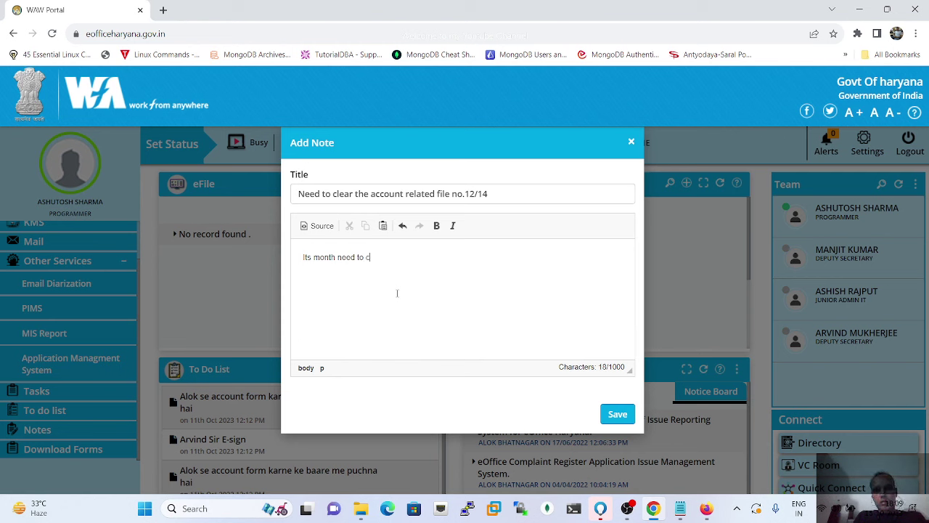
pyautogui.press('BackSpace')
pyautogui.press('BackSpace')
pyautogui.write('the ')
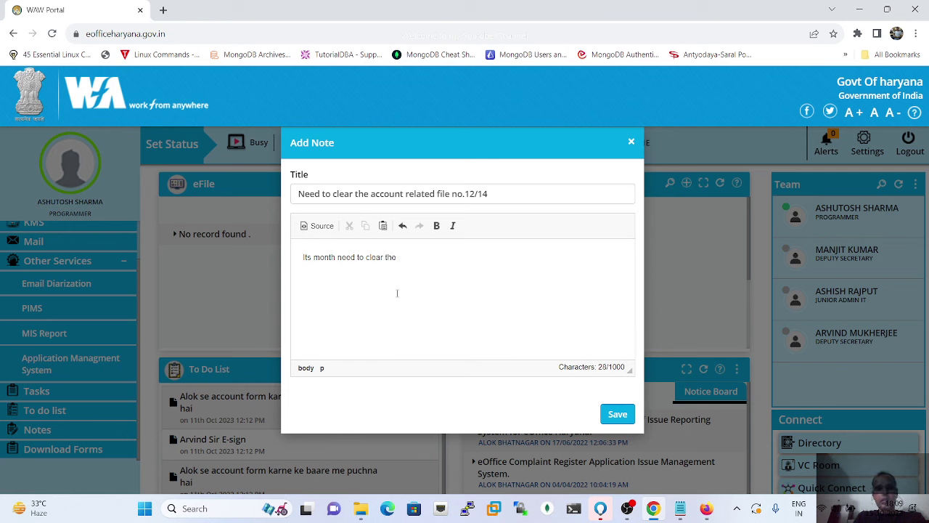
pyautogui.write('salary')
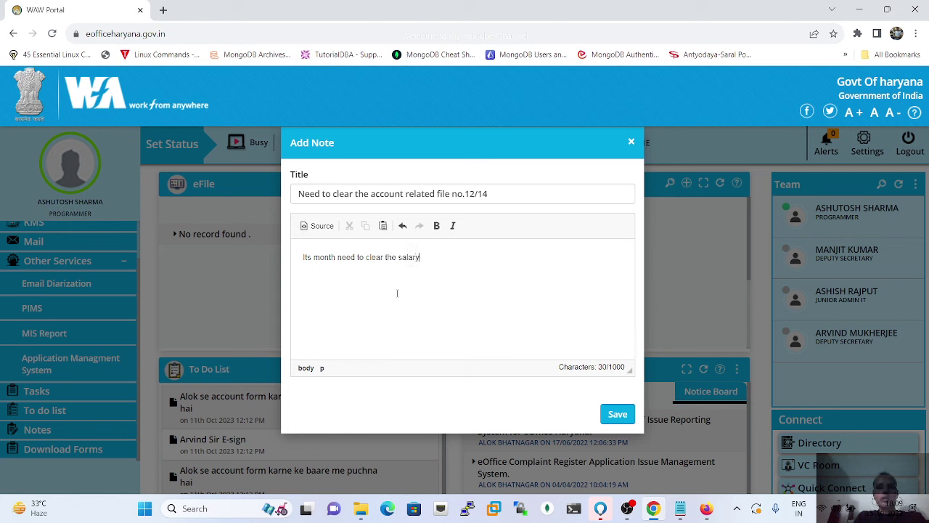
pyautogui.write(' relate')
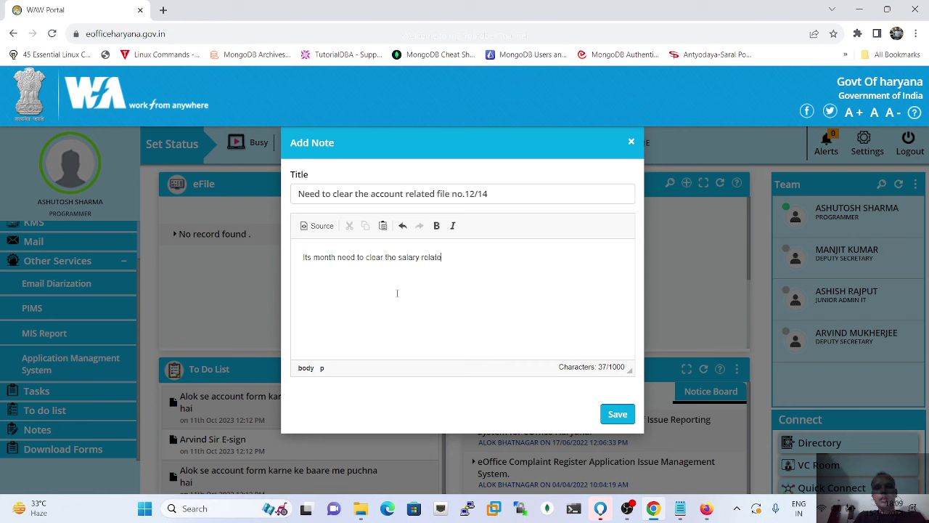
pyautogui.write('d matter')
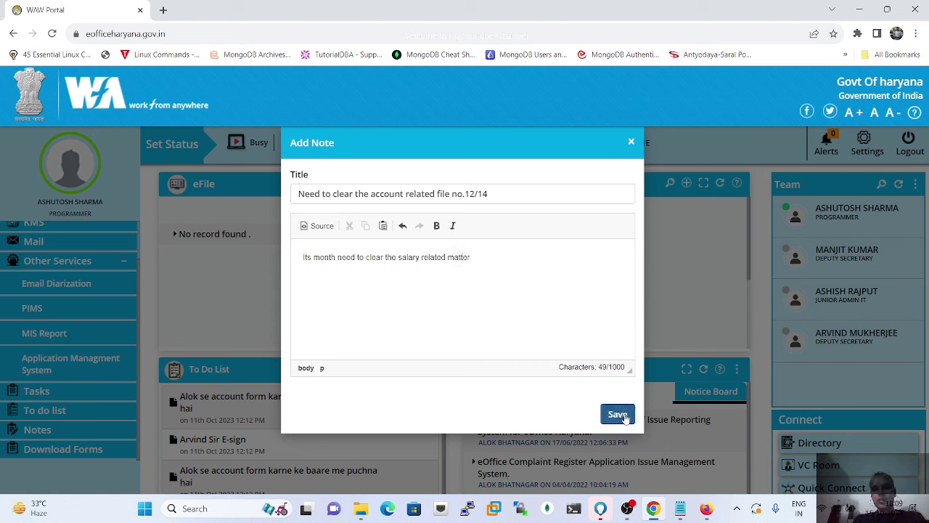
pyautogui.click(618, 414)
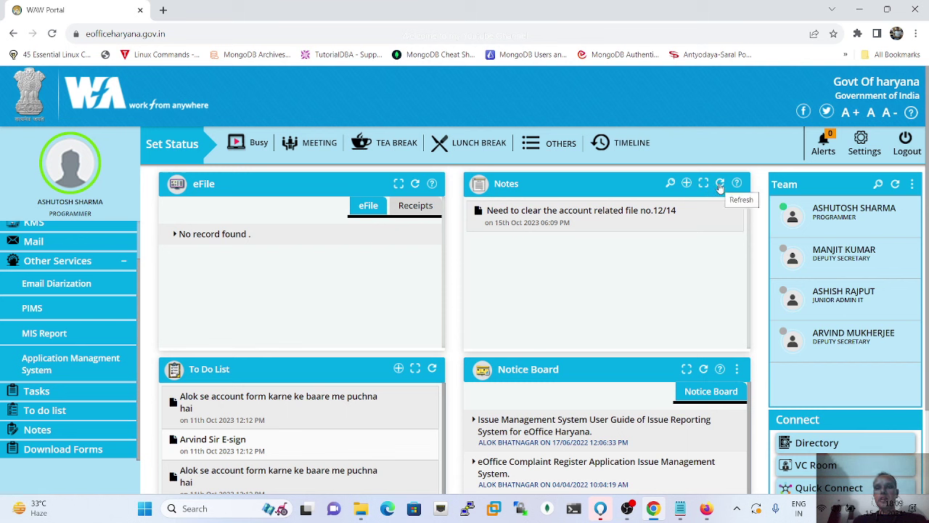
# - Refresh the Notes list to show the account-file note dated 15th Oct 2023
pyautogui.click(720, 185)
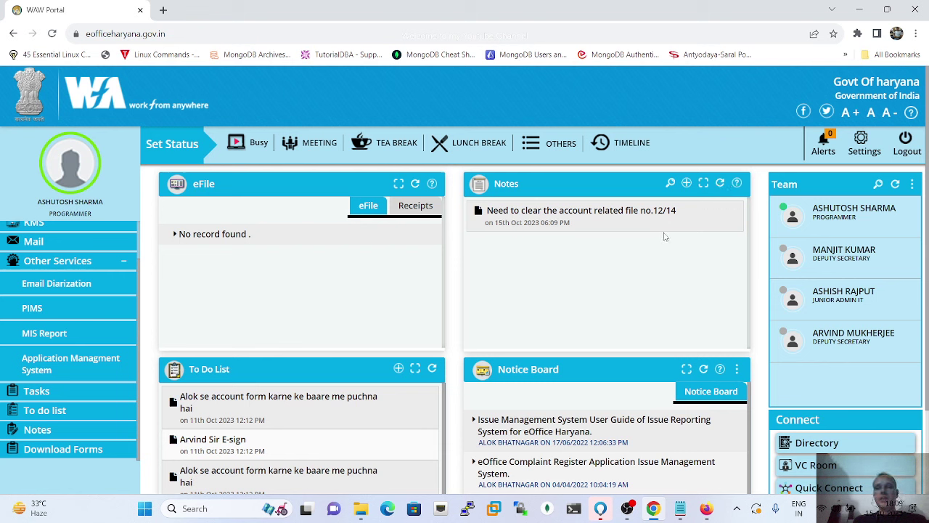
pyautogui.moveTo(704, 228)
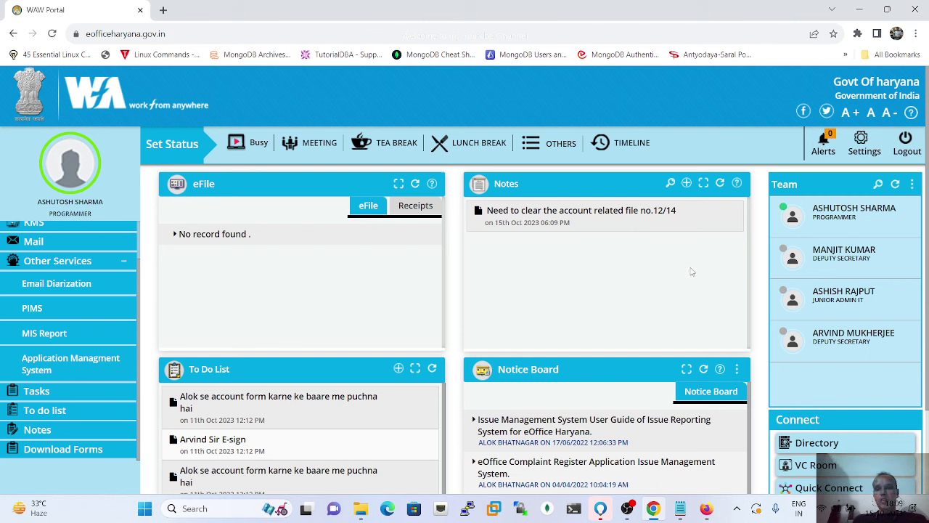
pyautogui.moveTo(804, 236)
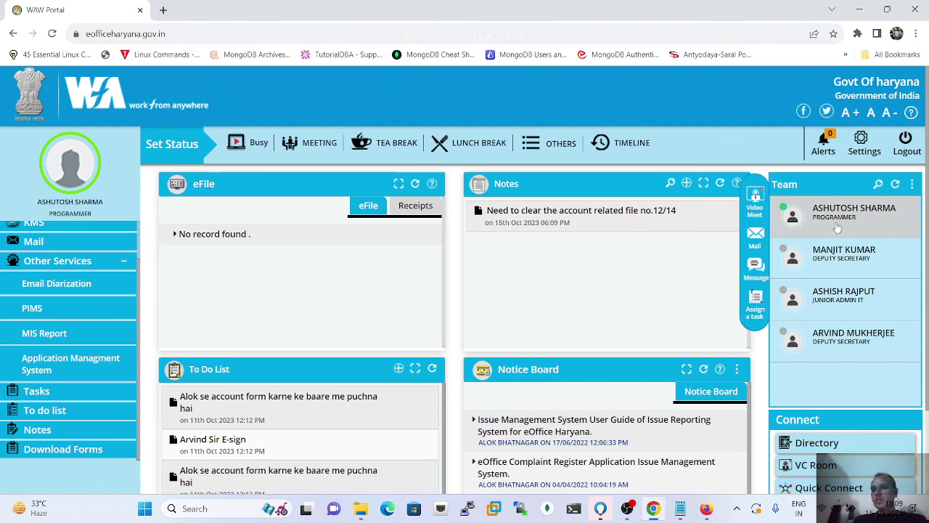
pyautogui.moveTo(842, 256)
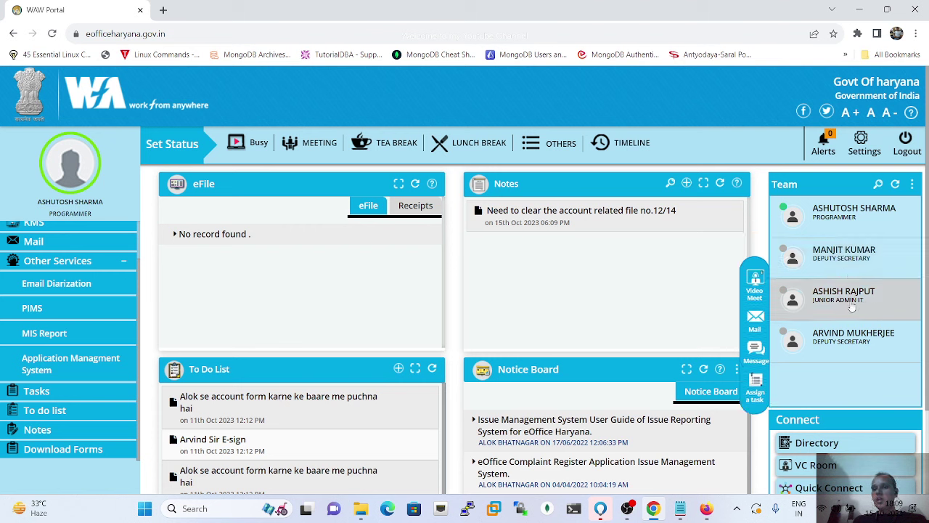
pyautogui.moveTo(856, 336)
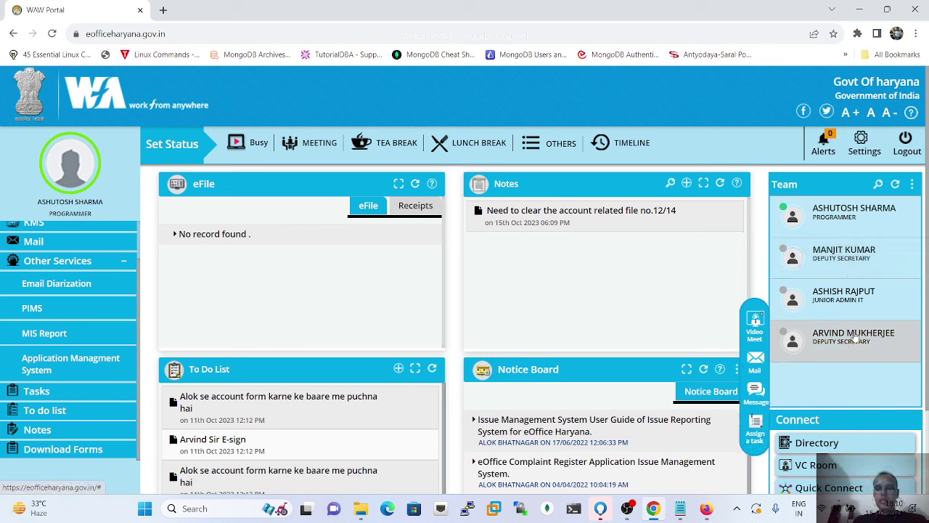
pyautogui.moveTo(839, 217)
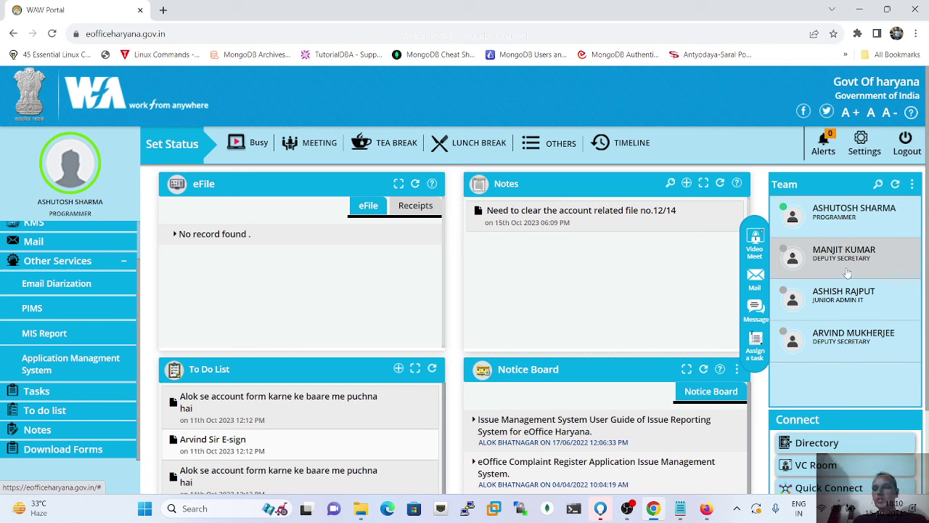
pyautogui.moveTo(855, 306)
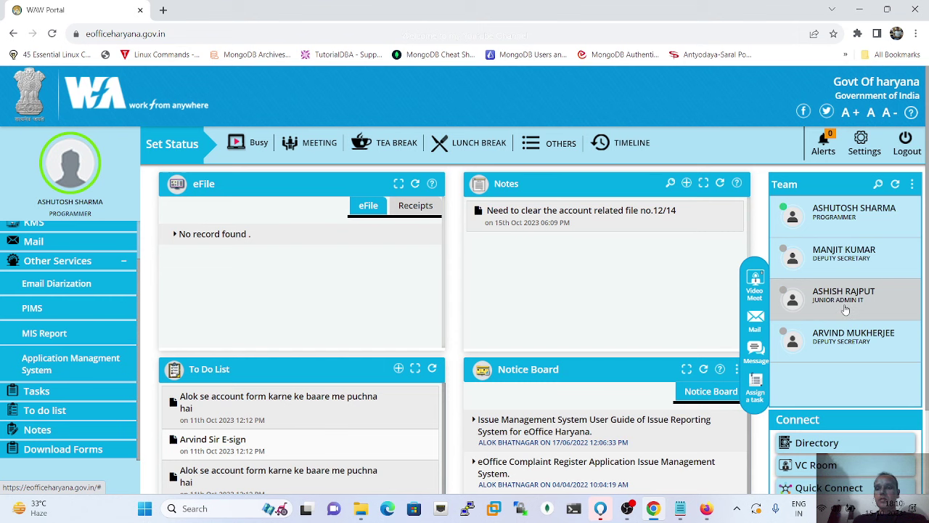
pyautogui.scroll(-2, 845, 310)
pyautogui.scroll(2, 845, 310)
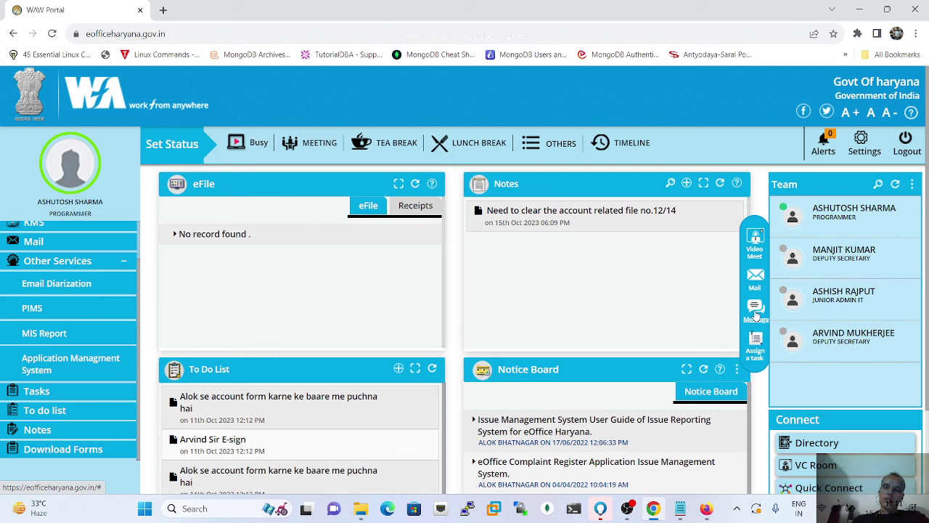
pyautogui.moveTo(834, 338)
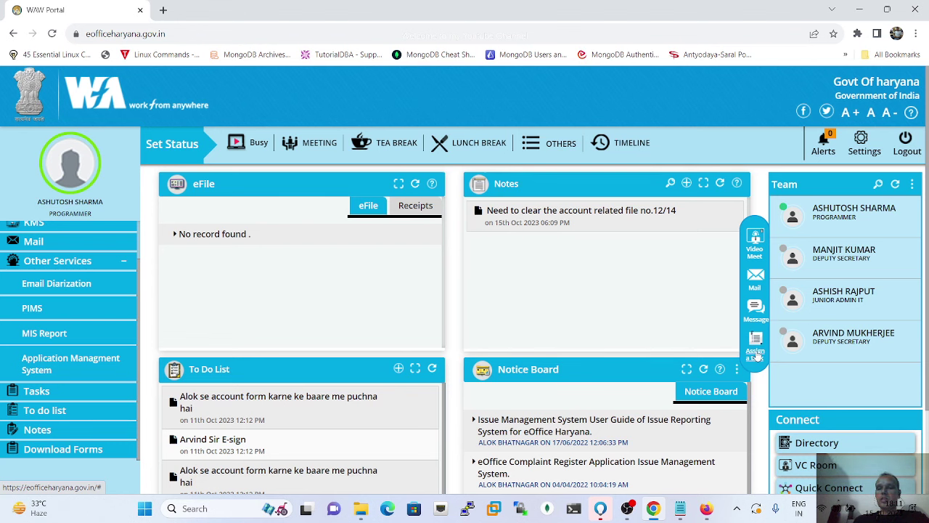
pyautogui.click(756, 353)
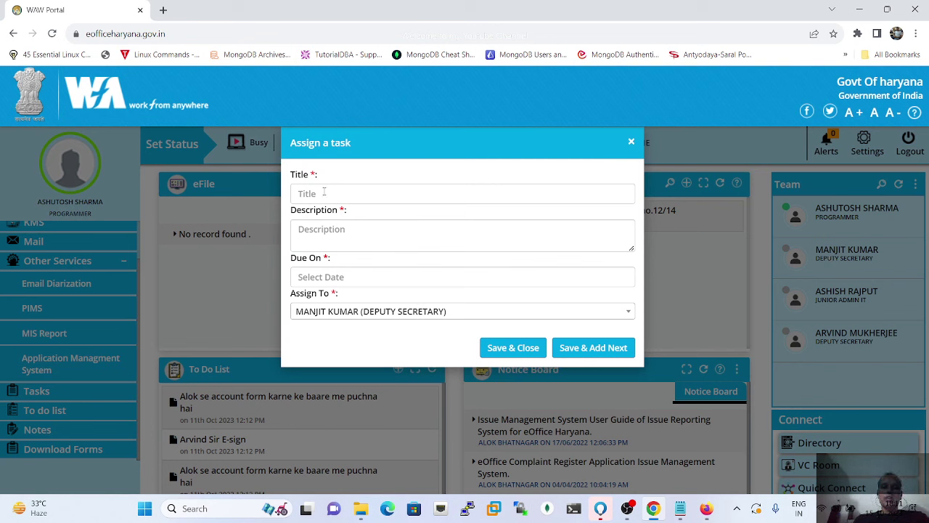
# - In the Assign a task form, go through the title and description fields and open the Due On calendar
pyautogui.click(324, 192)
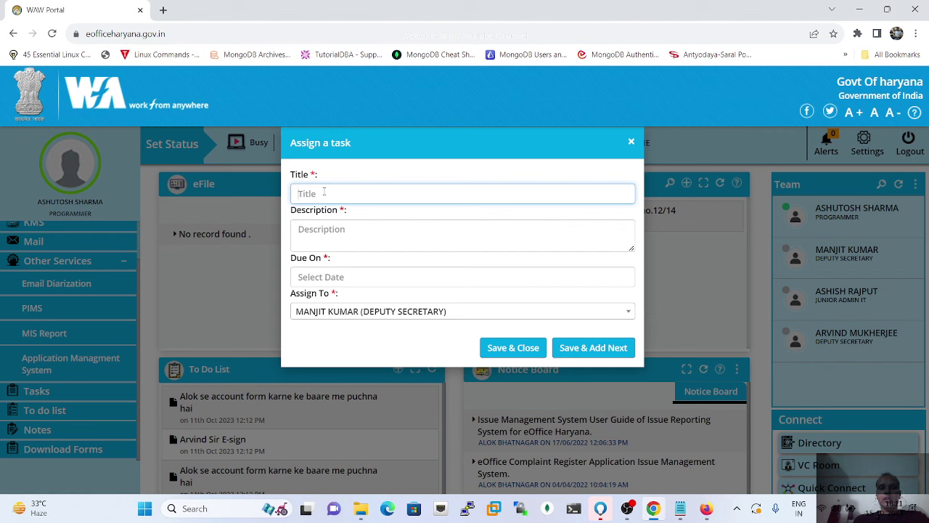
pyautogui.click(330, 222)
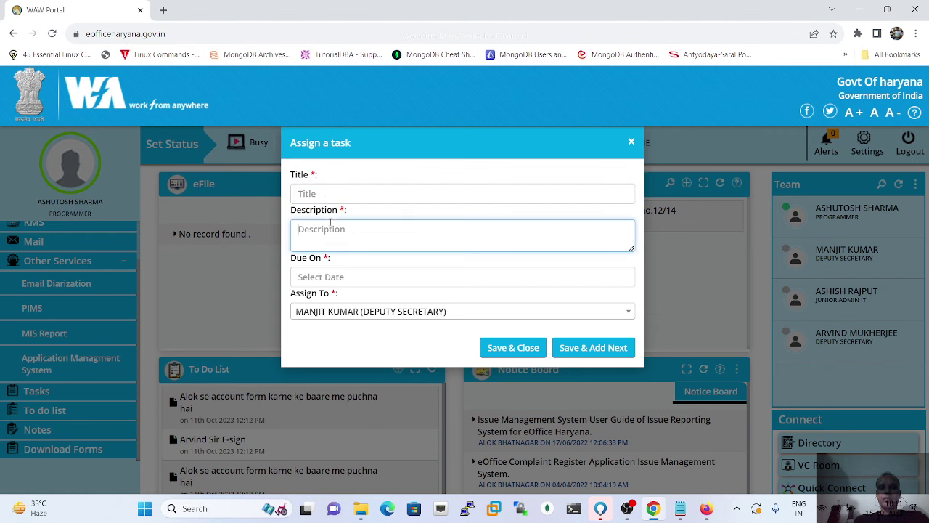
pyautogui.click(341, 277)
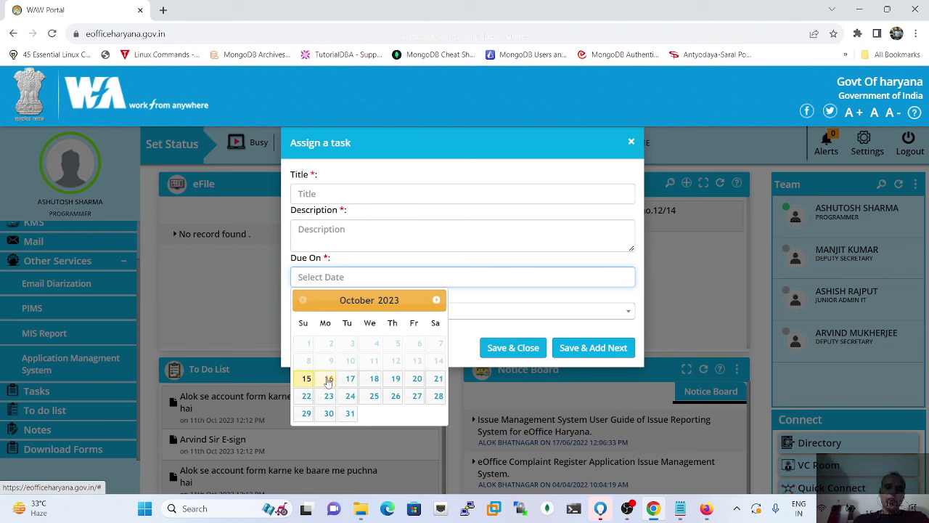
# - Pick 16 October 2023 as the due date, check the Assign To list, then close the form unsaved
pyautogui.click(328, 381)
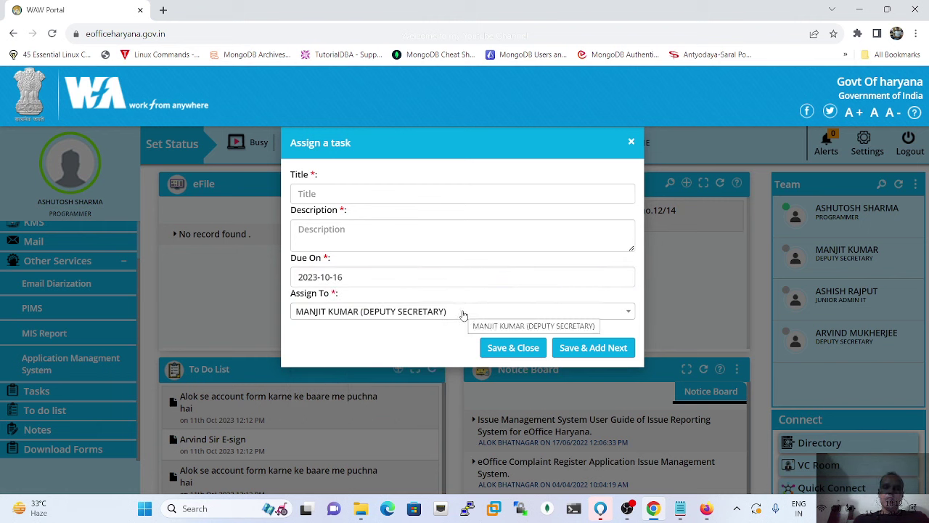
pyautogui.click(462, 313)
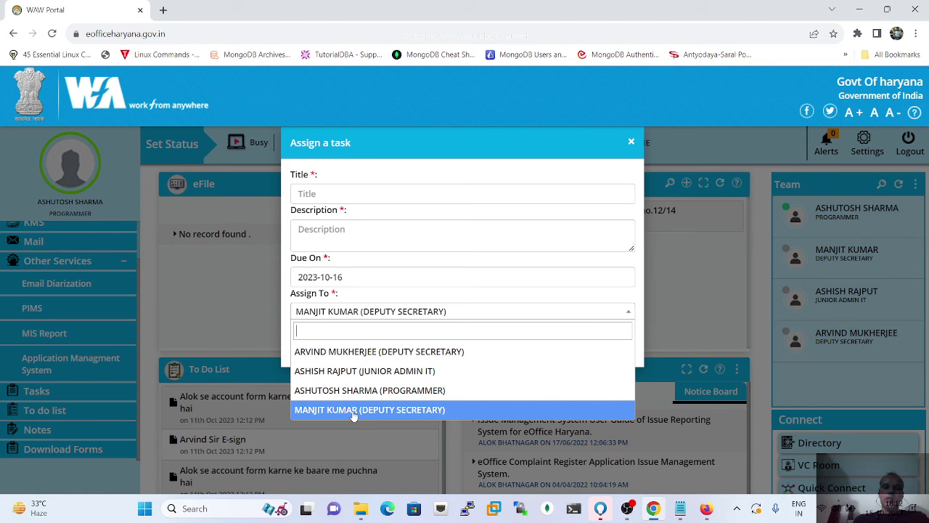
pyautogui.click(353, 415)
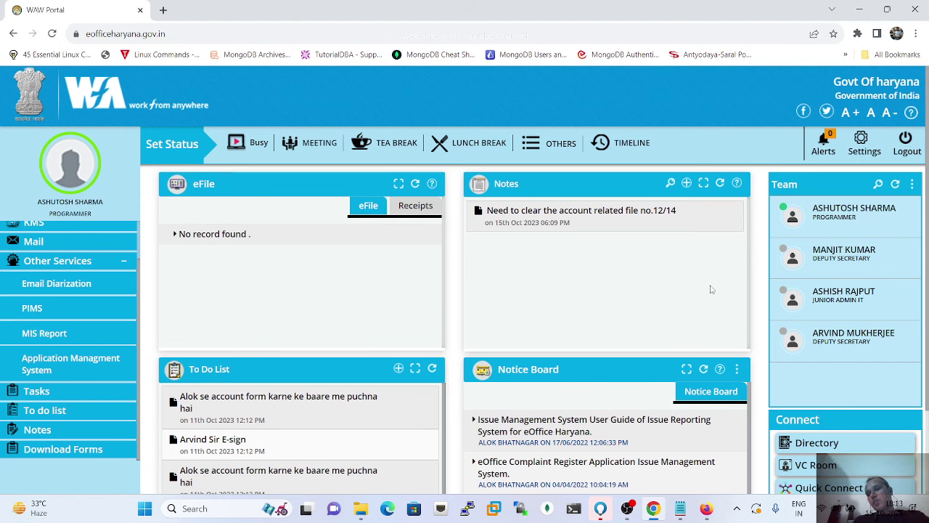
pyautogui.moveTo(820, 330)
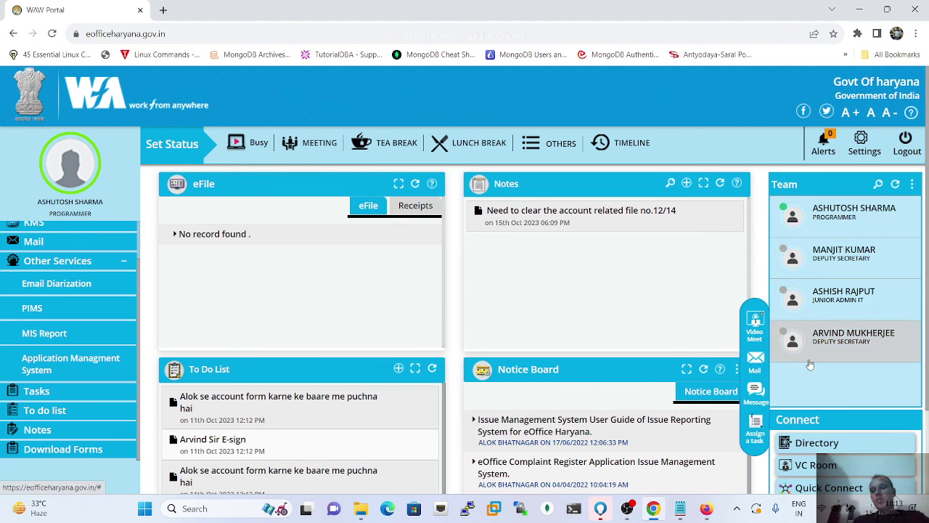
pyautogui.scroll(-2, 808, 365)
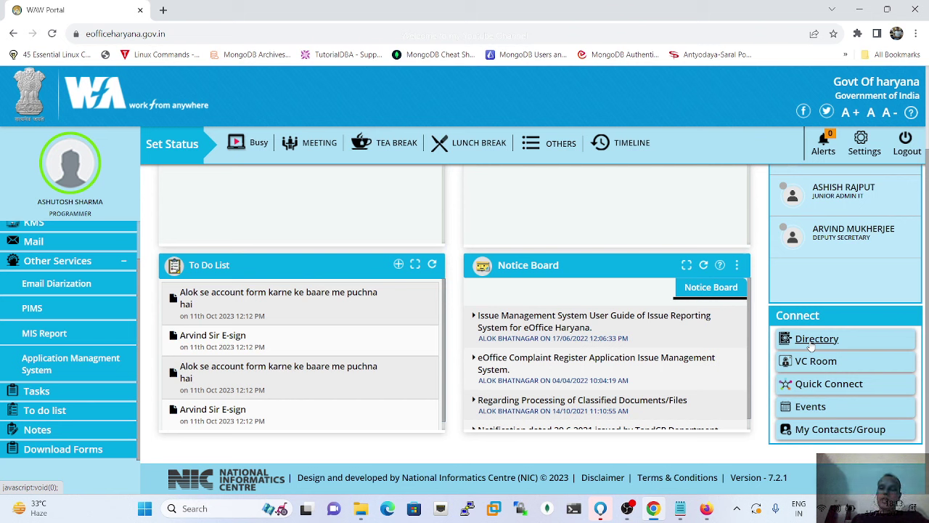
# - Open Directory under Connect and enter a person's first name in the name search box
pyautogui.click(810, 347)
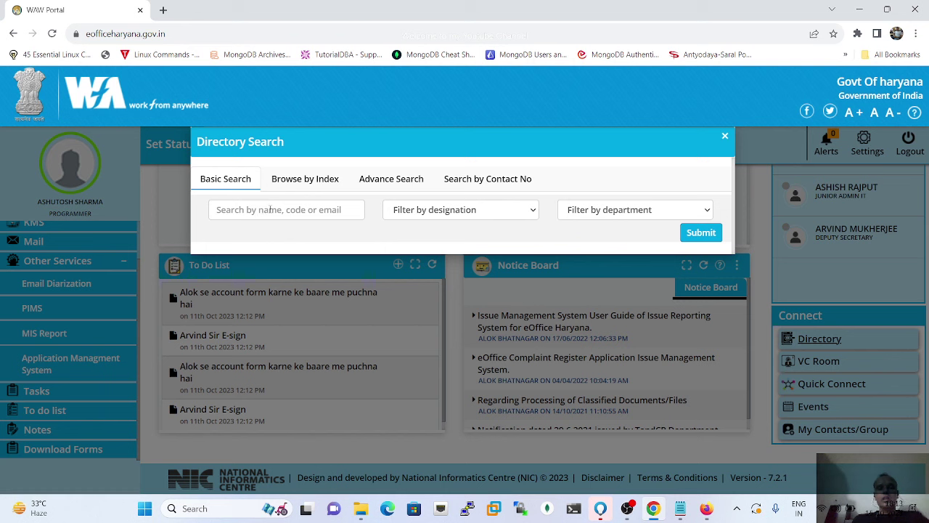
pyautogui.click(270, 209)
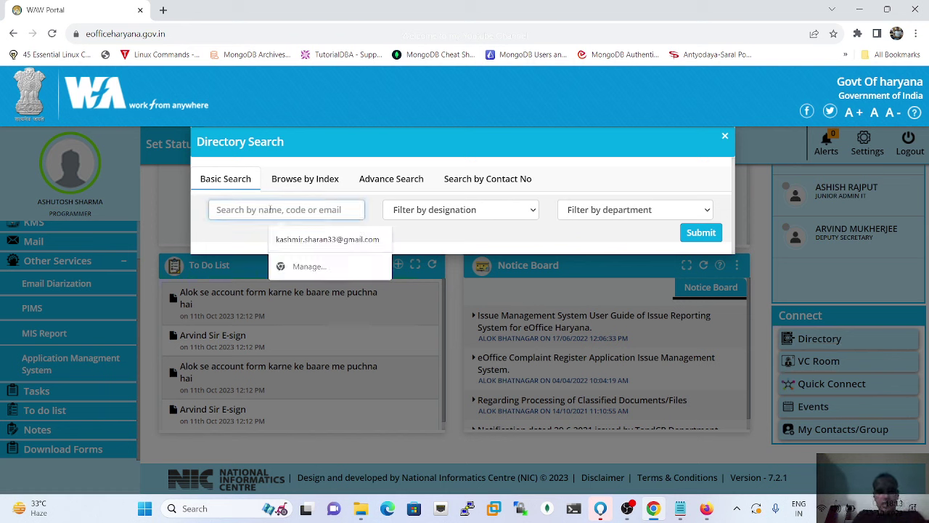
pyautogui.write('y')
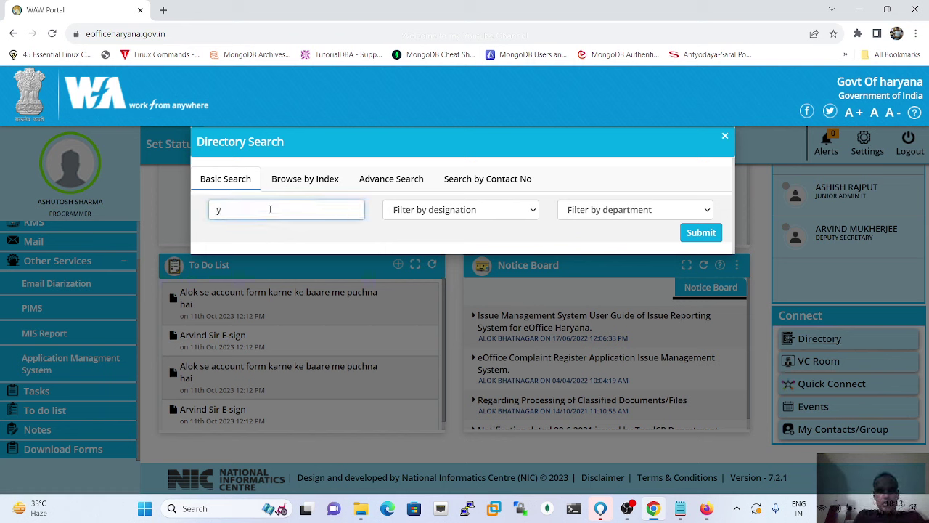
pyautogui.write('oges')
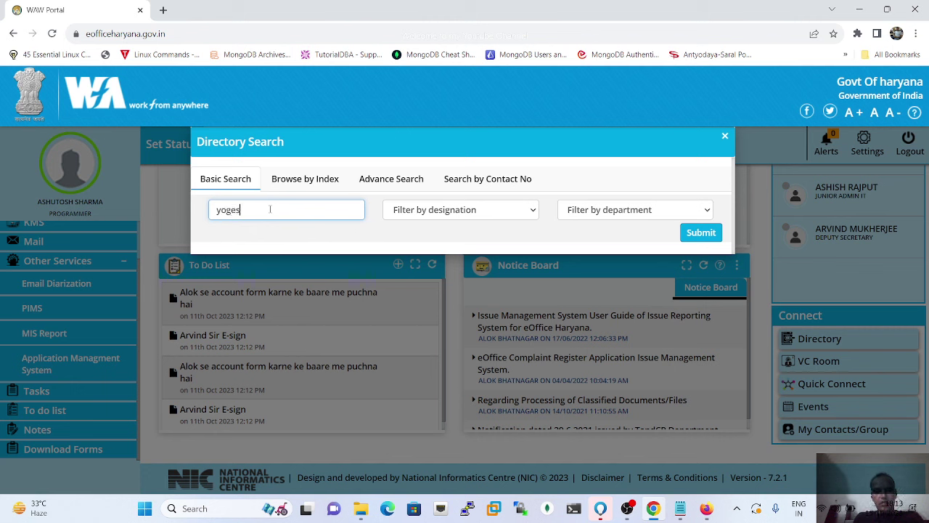
pyautogui.write('h')
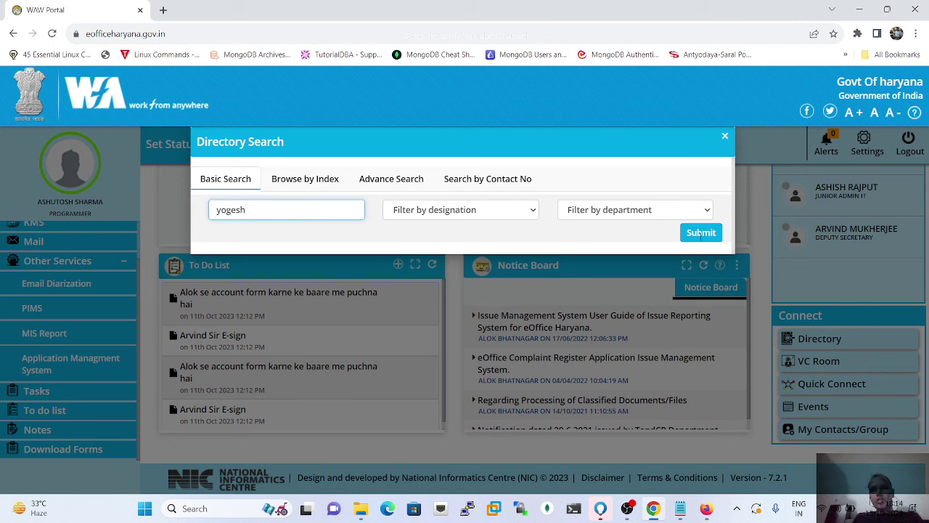
# - Run the directory name search to list the matching employee records
pyautogui.click(699, 234)
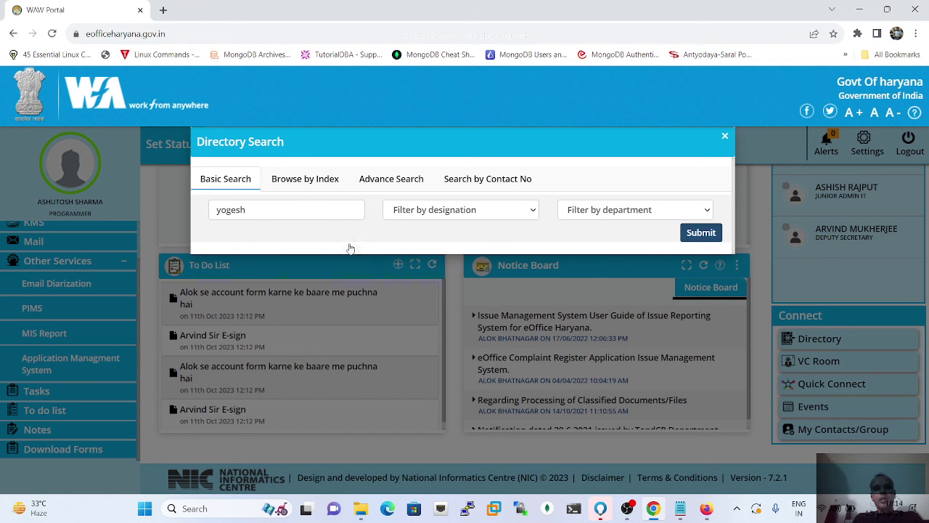
pyautogui.click(269, 211)
pyautogui.press('Return')
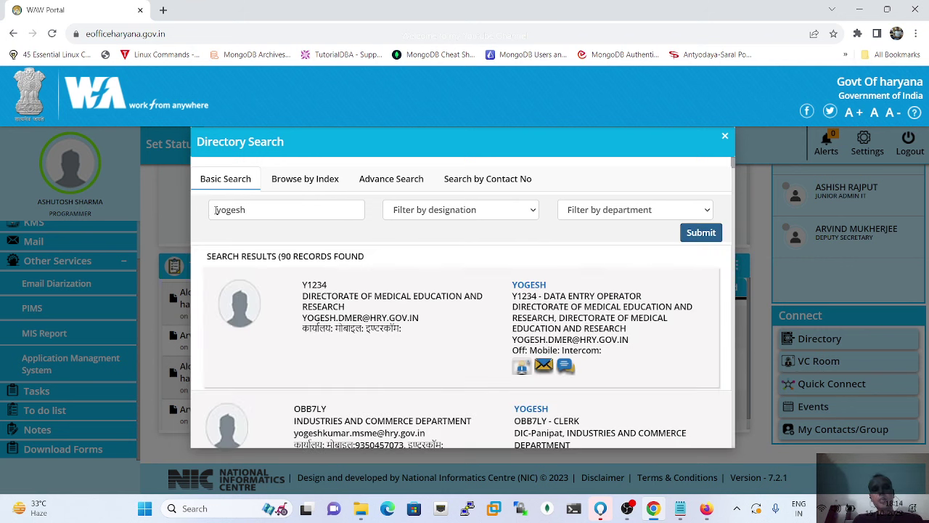
pyautogui.moveTo(216, 209); pyautogui.dragTo(246, 210)
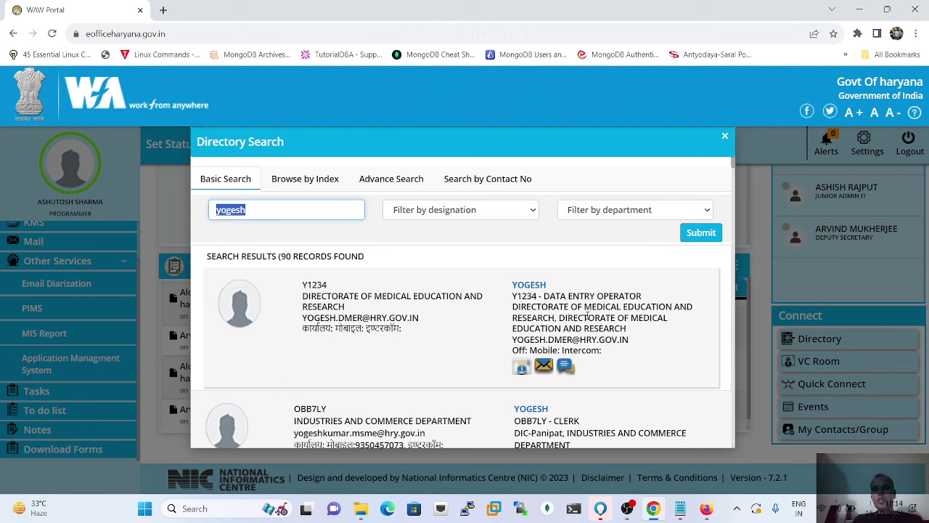
# - Scroll through the 90 matching records with their department and contact details
pyautogui.scroll(-5, 586, 314)
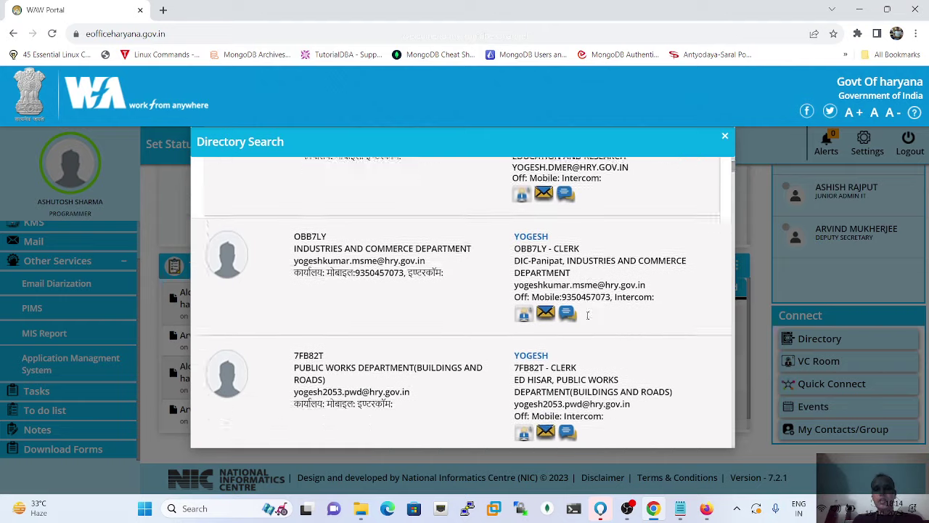
pyautogui.scroll(5, 587, 314)
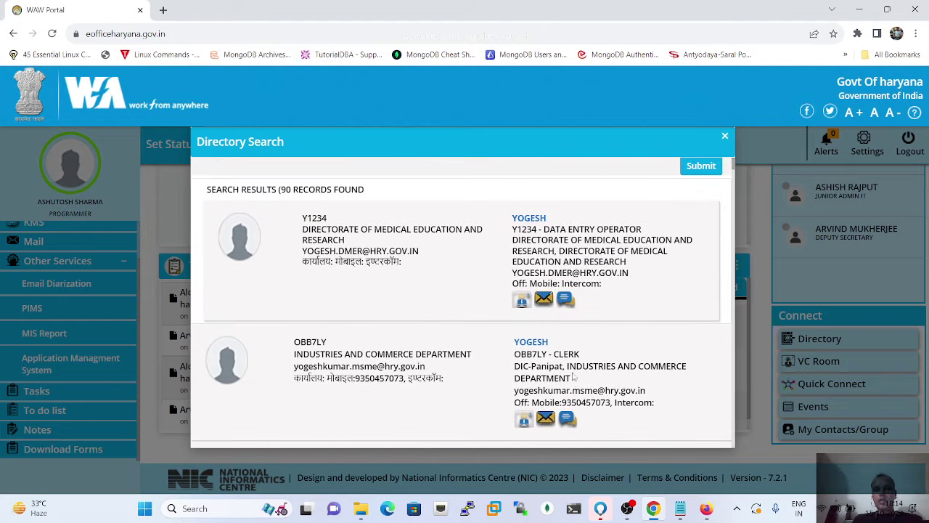
pyautogui.scroll(-1, 576, 390)
pyautogui.scroll(-1, 576, 389)
pyautogui.scroll(-3, 576, 390)
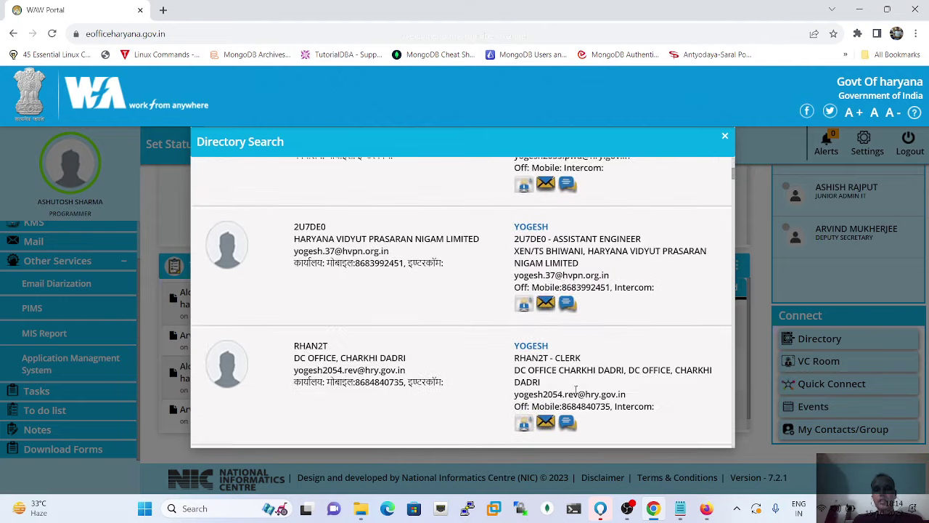
pyautogui.scroll(-3, 588, 373)
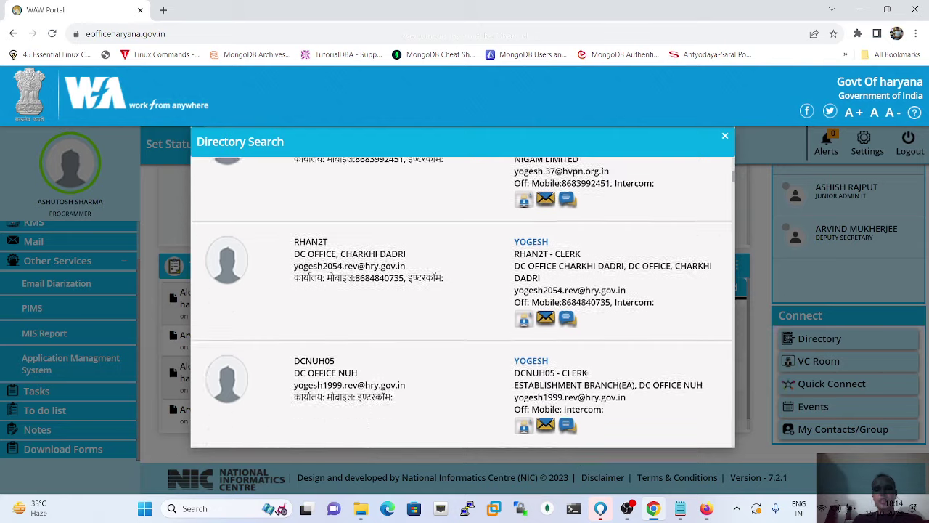
pyautogui.scroll(-12, 588, 373)
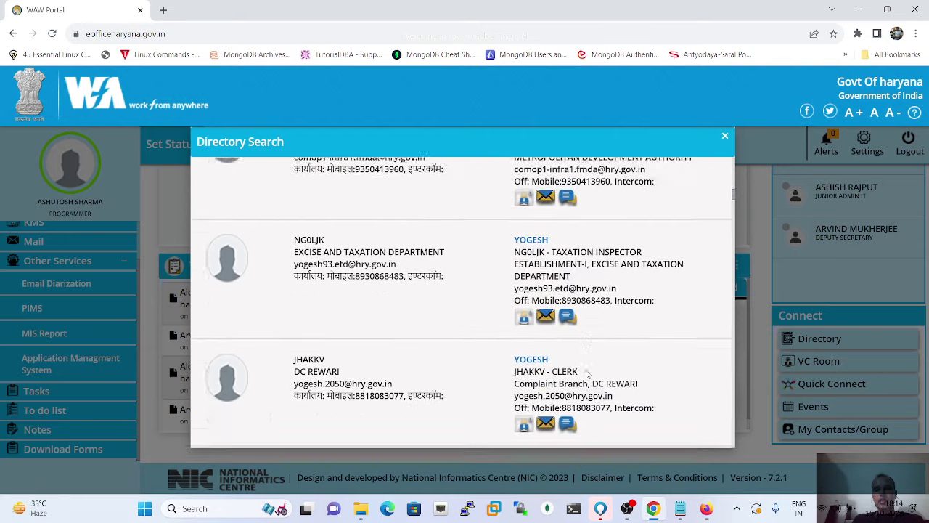
pyautogui.scroll(-12, 588, 375)
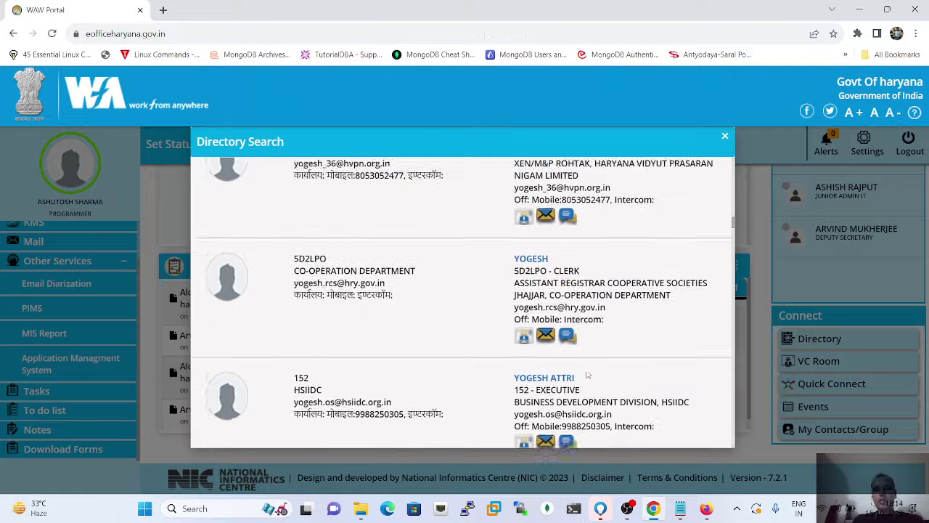
pyautogui.scroll(-2, 588, 374)
pyautogui.scroll(5, 588, 375)
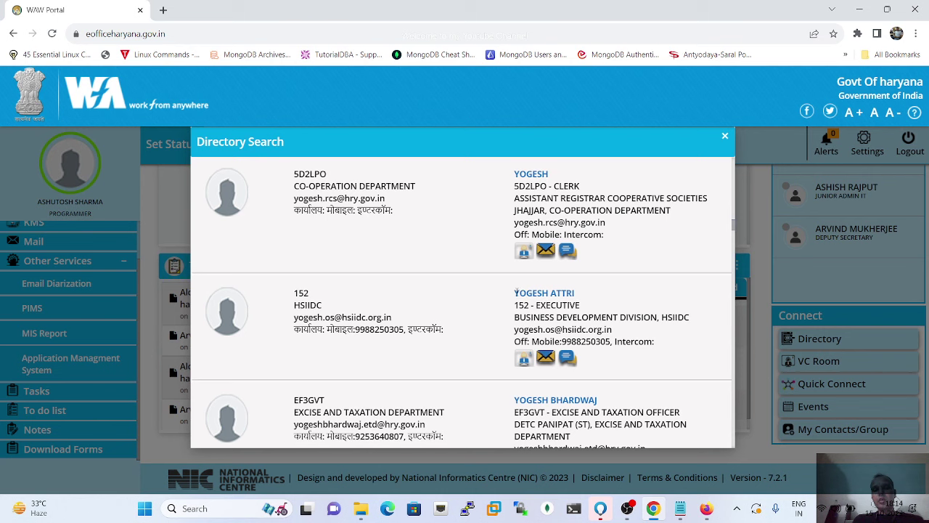
# - Highlight the HSIIDC executive's name and keep scrolling through the remaining results
pyautogui.moveTo(515, 292); pyautogui.dragTo(579, 291)
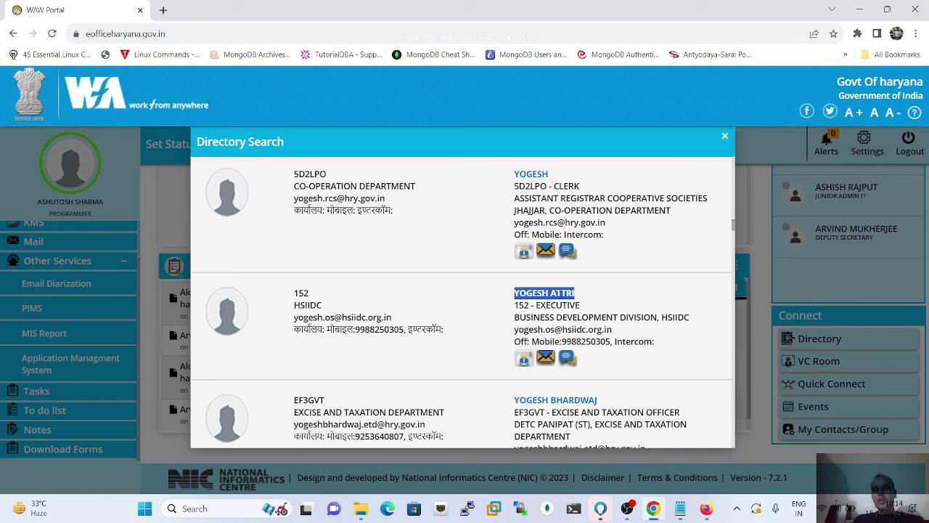
pyautogui.scroll(-6, 594, 338)
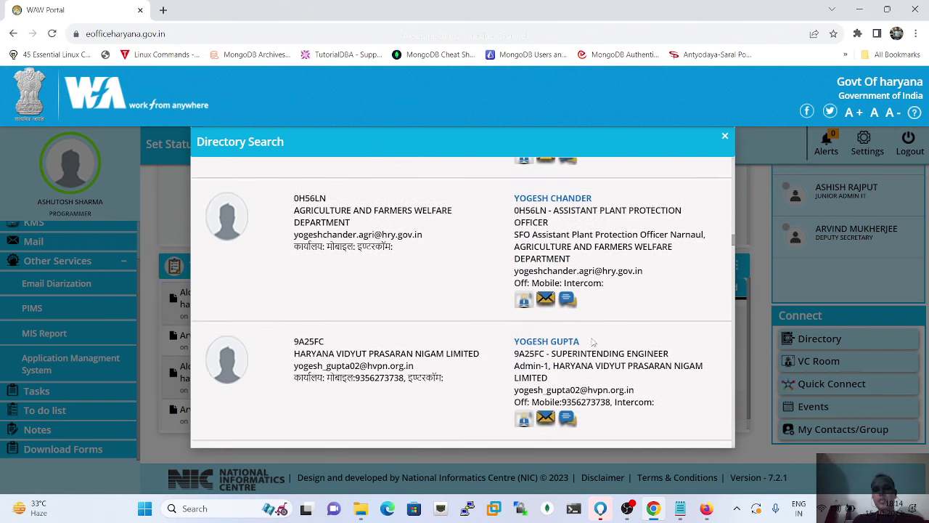
pyautogui.scroll(-1, 594, 337)
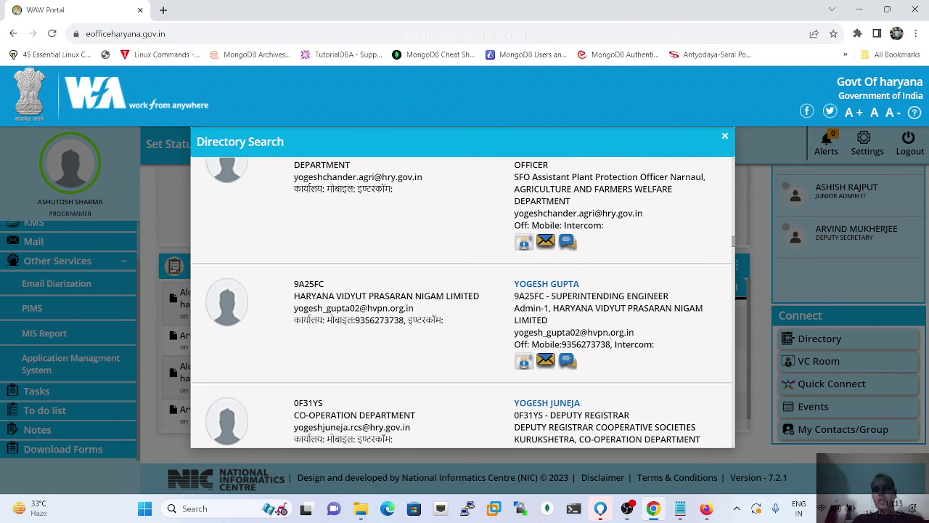
pyautogui.scroll(-5, 573, 326)
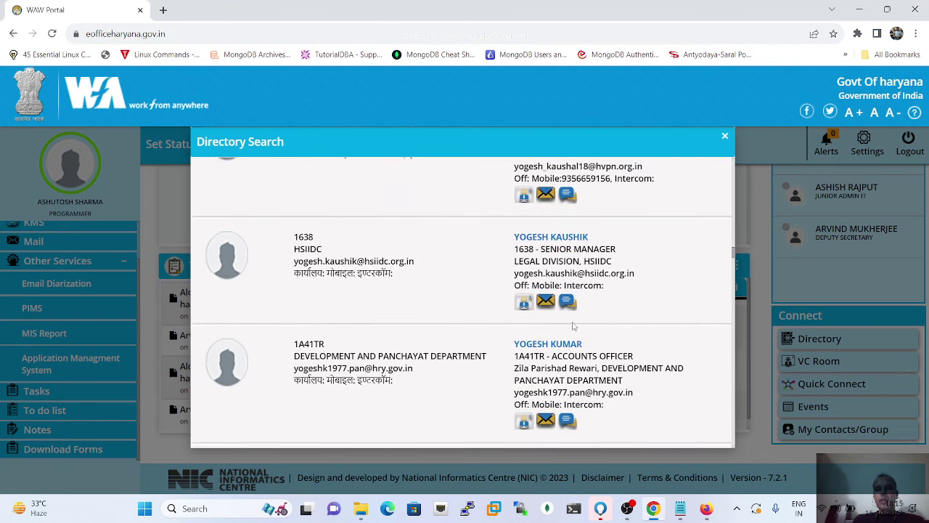
pyautogui.scroll(-6, 572, 326)
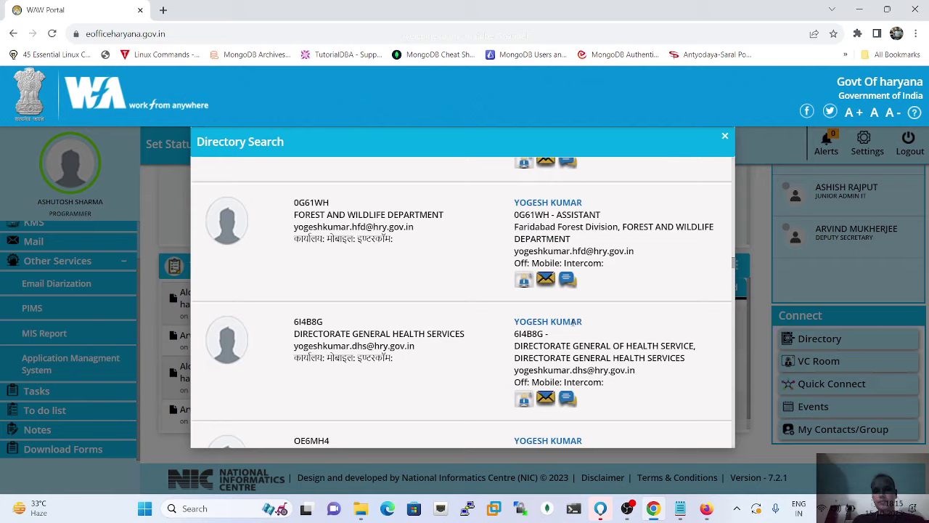
pyautogui.scroll(-8, 573, 324)
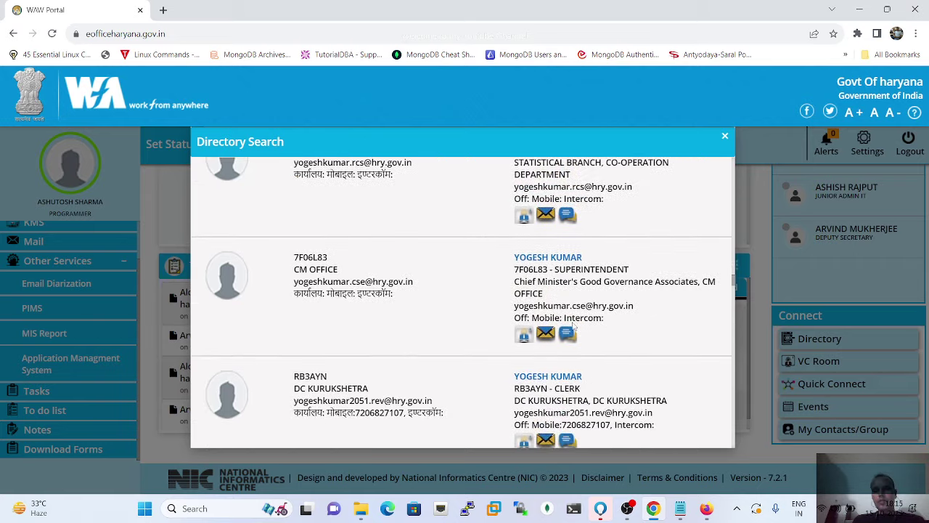
pyautogui.scroll(-5, 572, 326)
pyautogui.scroll(7, 572, 324)
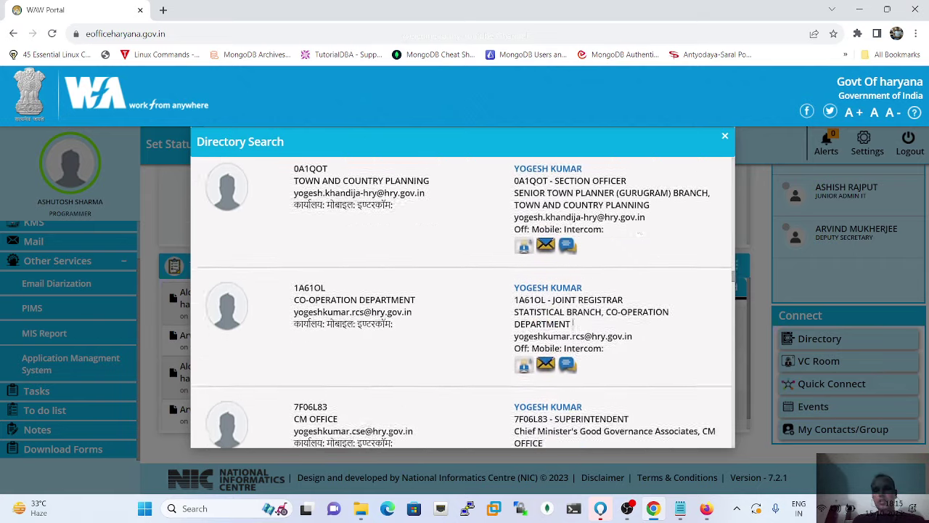
# - Reopen the directory and browse the index by letter G, listing 548 employee records
pyautogui.click(725, 138)
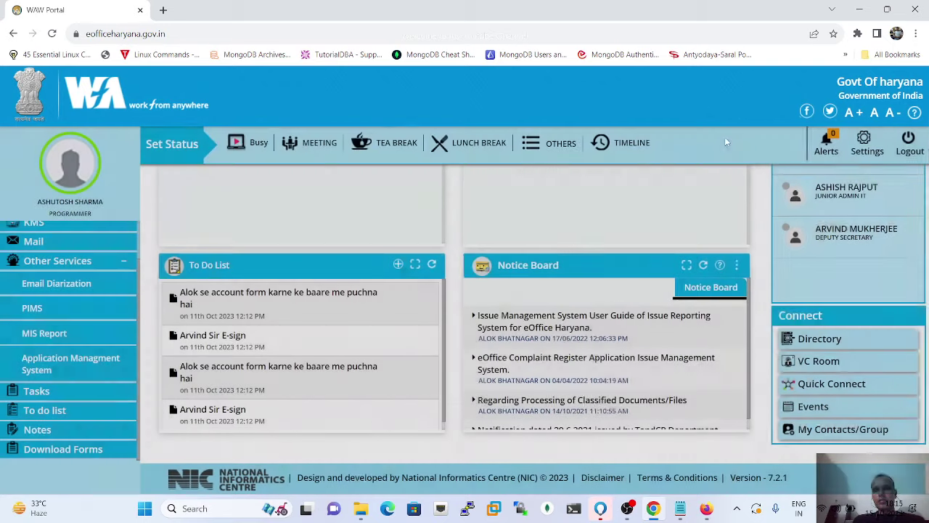
pyautogui.click(811, 341)
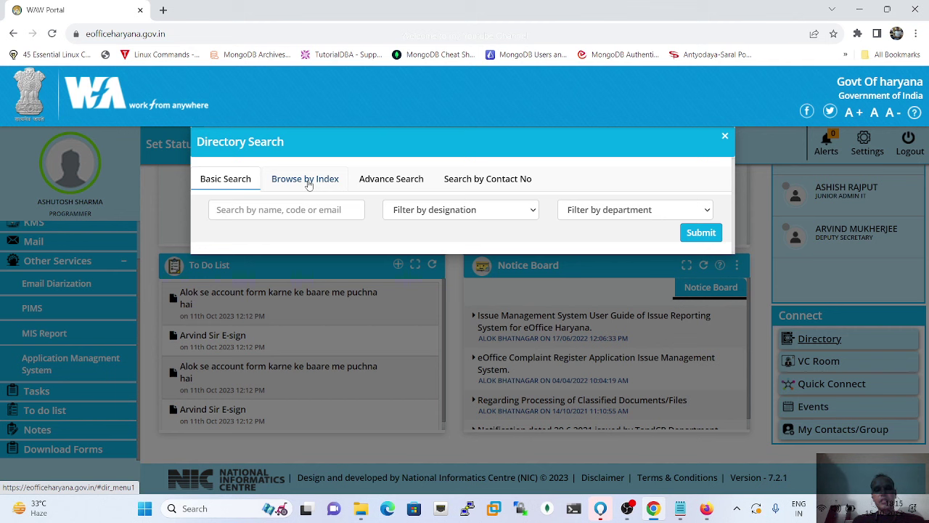
pyautogui.click(308, 185)
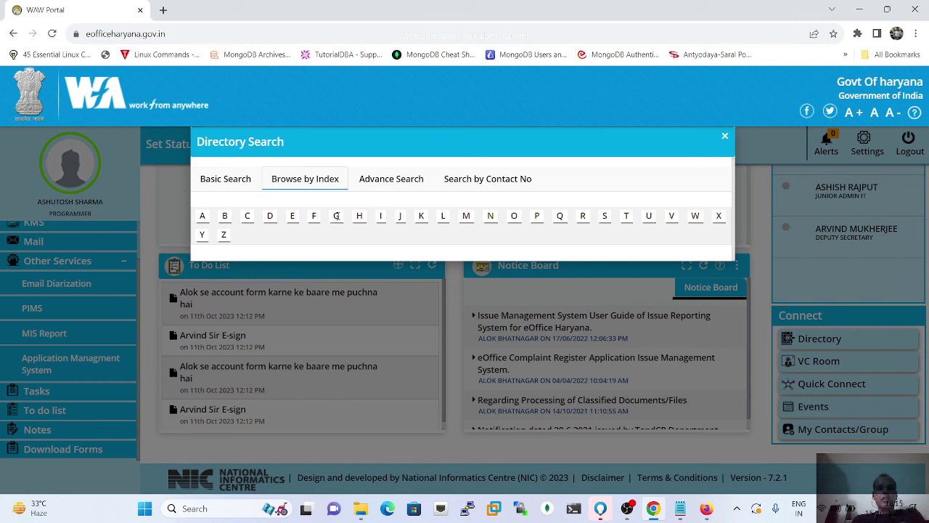
pyautogui.click(337, 218)
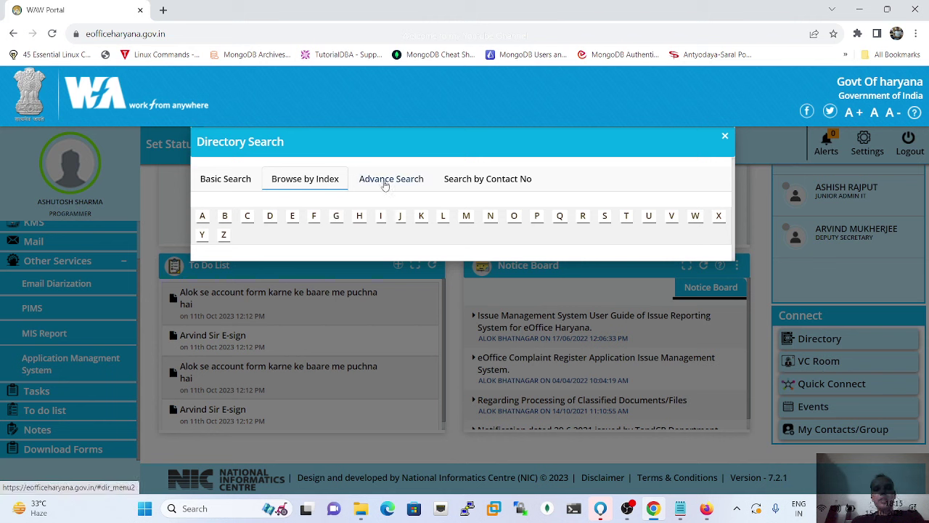
pyautogui.click(336, 220)
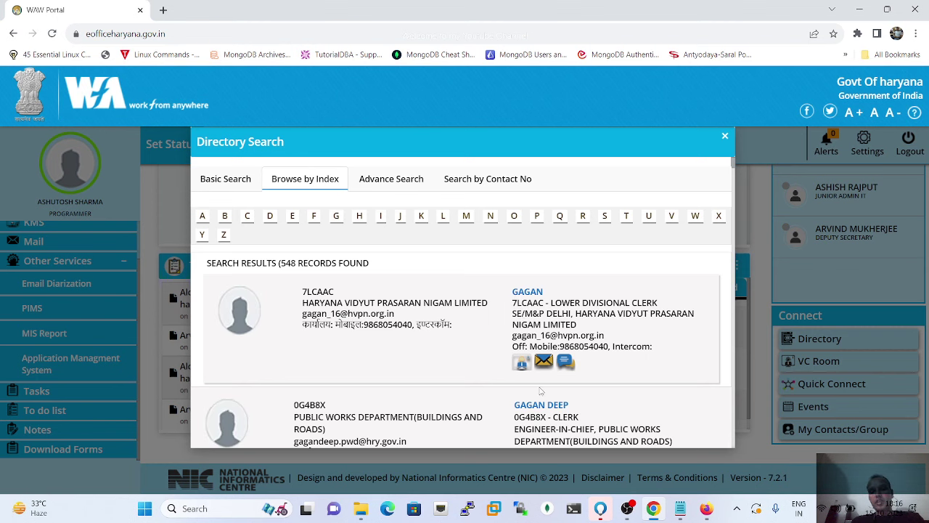
pyautogui.scroll(-8, 540, 390)
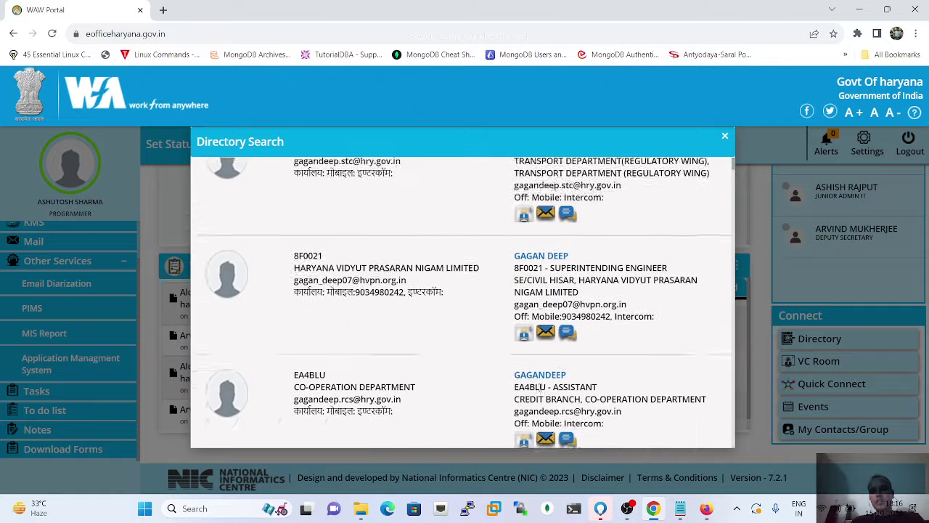
pyautogui.scroll(10, 540, 388)
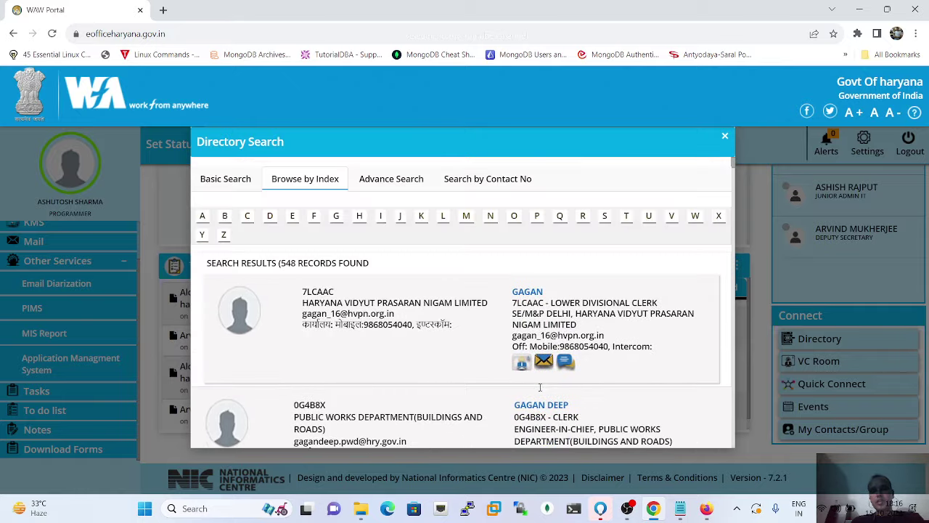
# - Switch to Advance Search and enter a person's first name in the NAME field
pyautogui.click(390, 179)
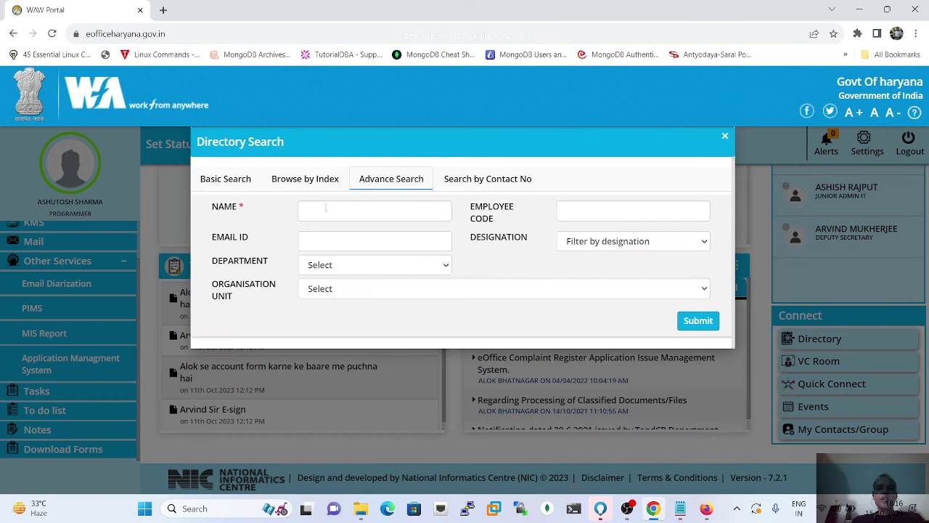
pyautogui.click(323, 208)
pyautogui.click(330, 209)
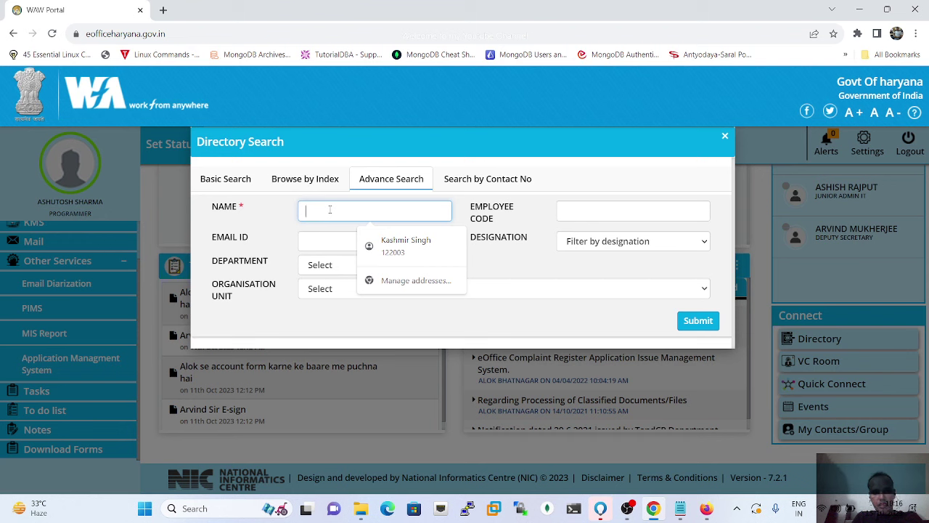
pyautogui.write('manjit')
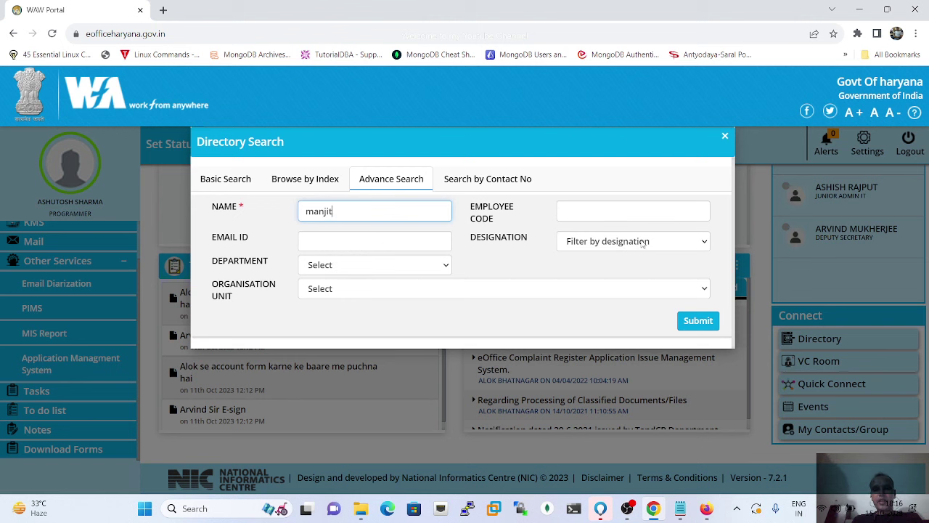
pyautogui.click(641, 242)
pyautogui.scroll(-3, 617, 352)
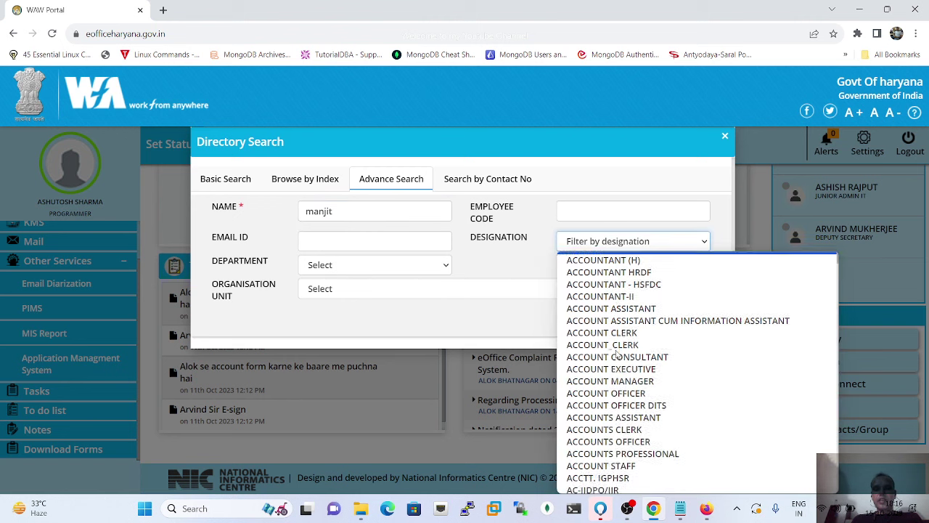
pyautogui.scroll(-5, 617, 352)
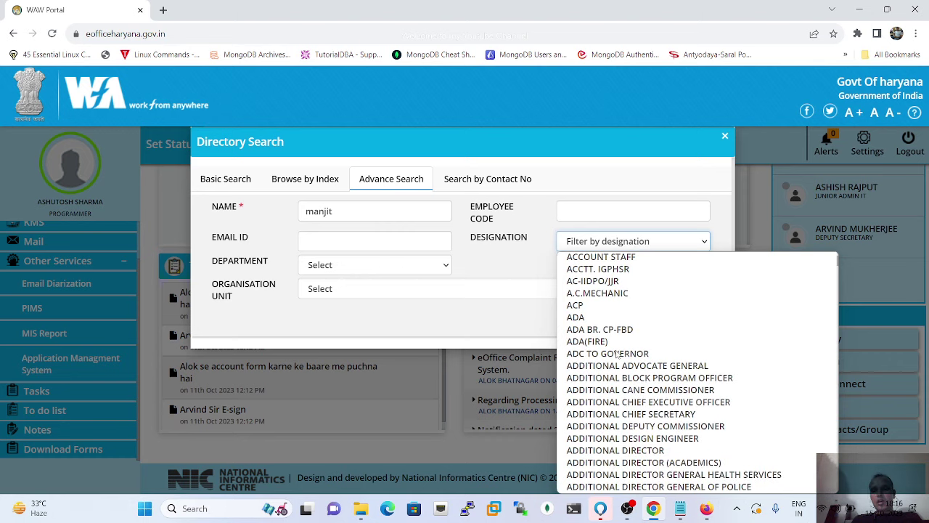
pyautogui.scroll(-4, 616, 352)
pyautogui.scroll(-4, 616, 353)
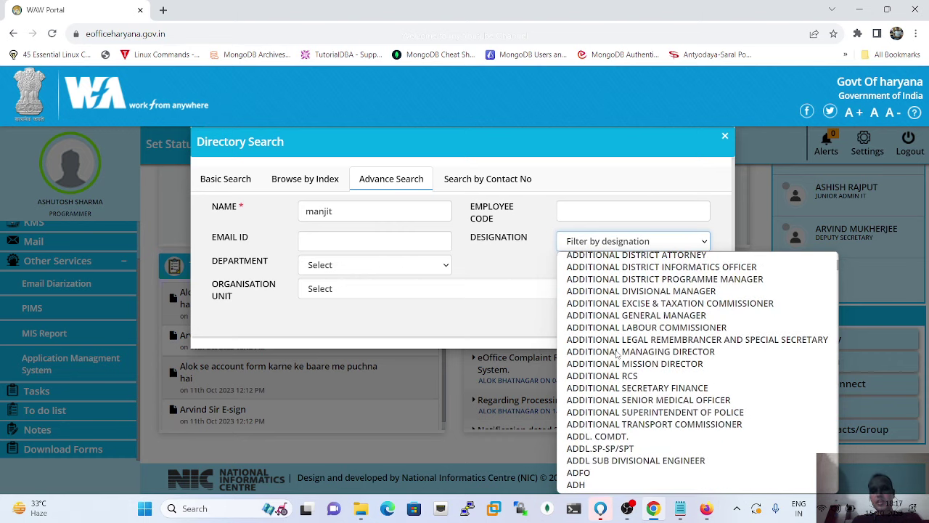
pyautogui.scroll(-7, 616, 353)
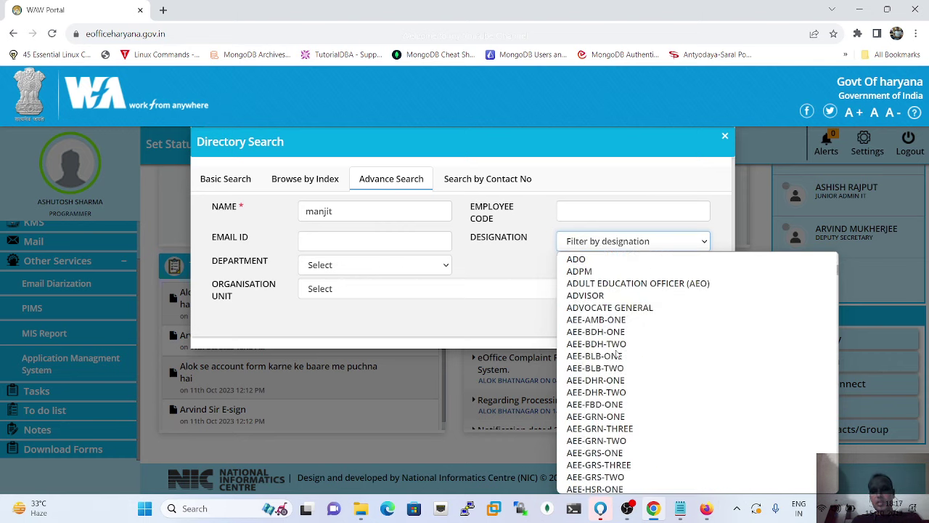
pyautogui.scroll(15, 616, 354)
pyautogui.scroll(10, 616, 354)
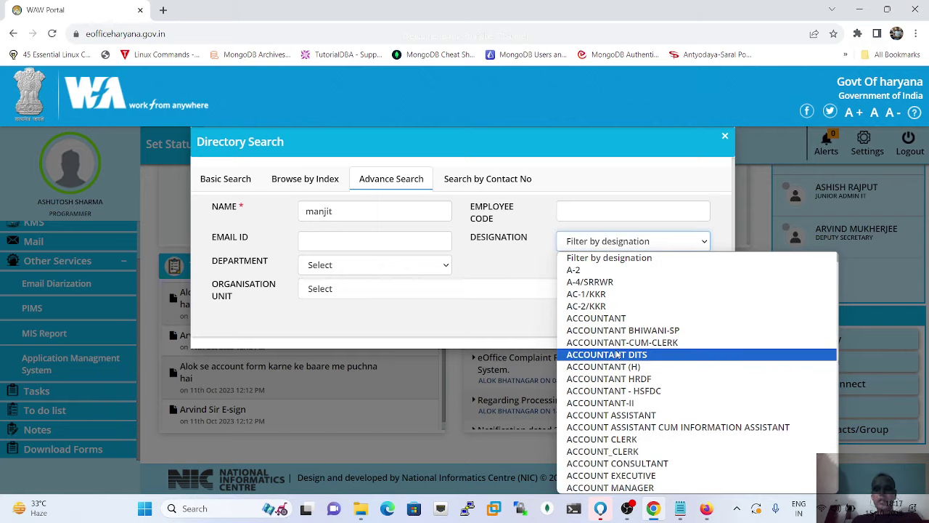
pyautogui.click(497, 253)
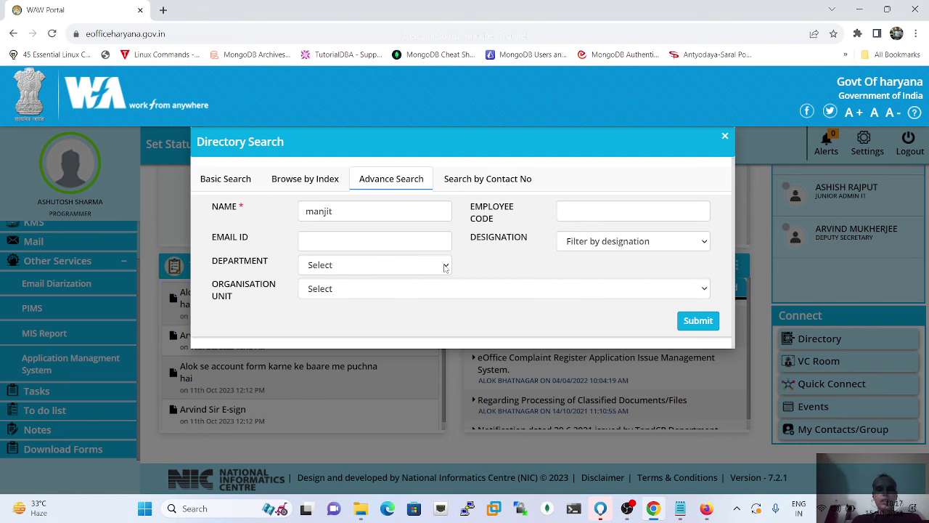
# - Scroll the Department list and choose SPORTS & YOUTH AFFAIRS for the advanced search
pyautogui.click(445, 268)
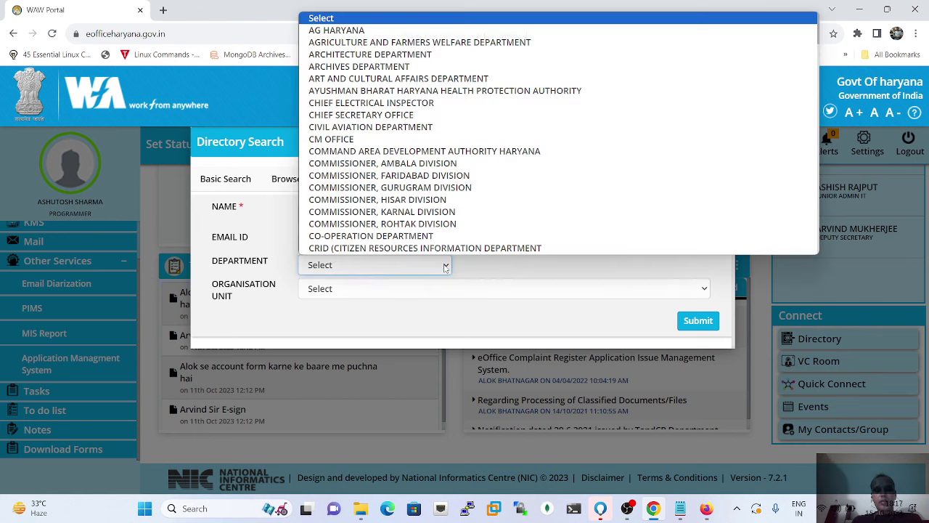
pyautogui.scroll(-1, 406, 80)
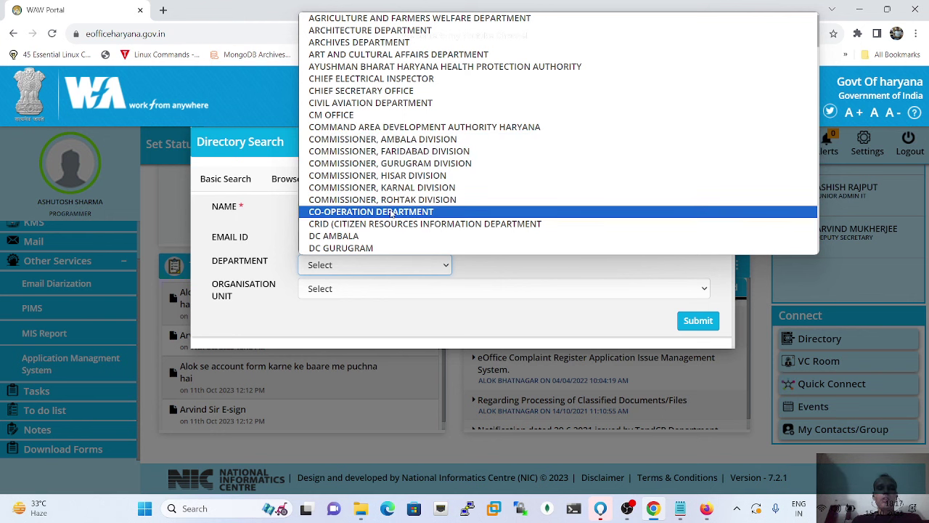
pyautogui.scroll(-6, 392, 211)
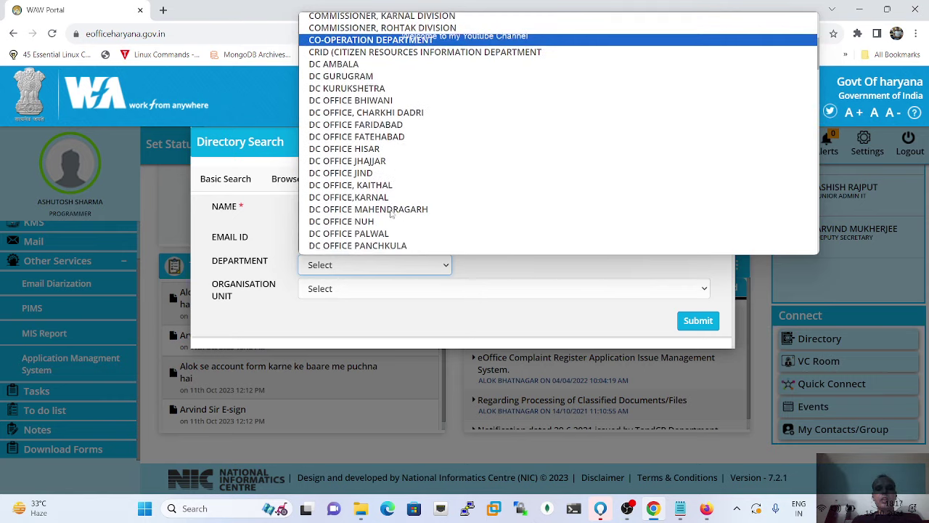
pyautogui.scroll(-1, 391, 213)
pyautogui.scroll(-3, 392, 213)
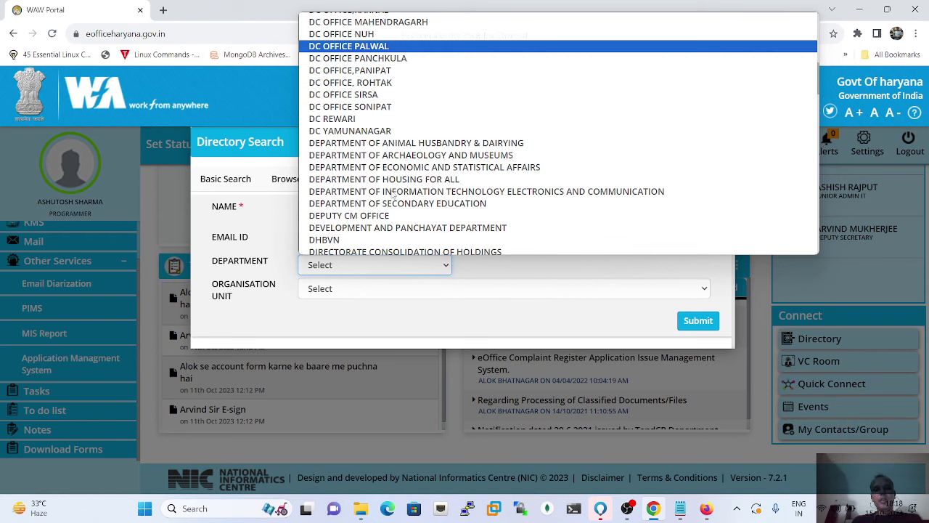
pyautogui.scroll(-3, 392, 190)
pyautogui.scroll(-3, 392, 192)
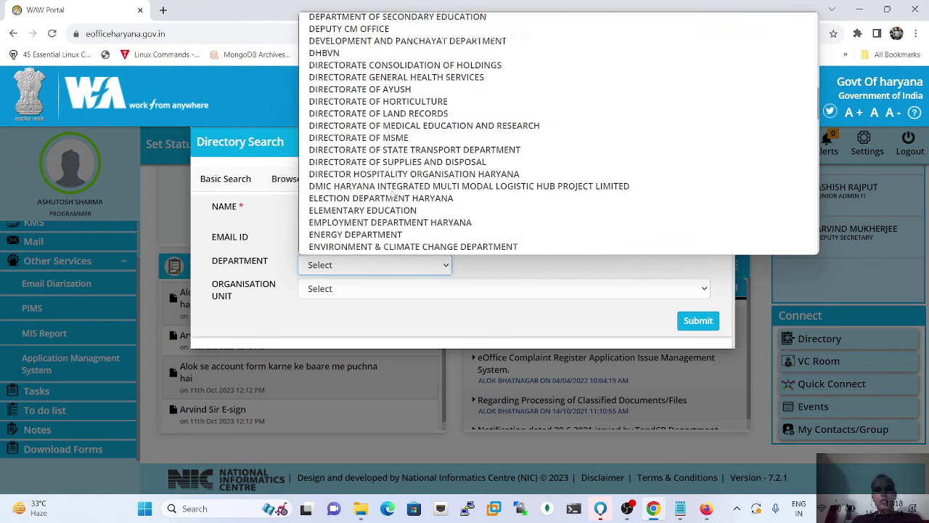
pyautogui.scroll(-3, 393, 194)
pyautogui.scroll(-3, 395, 194)
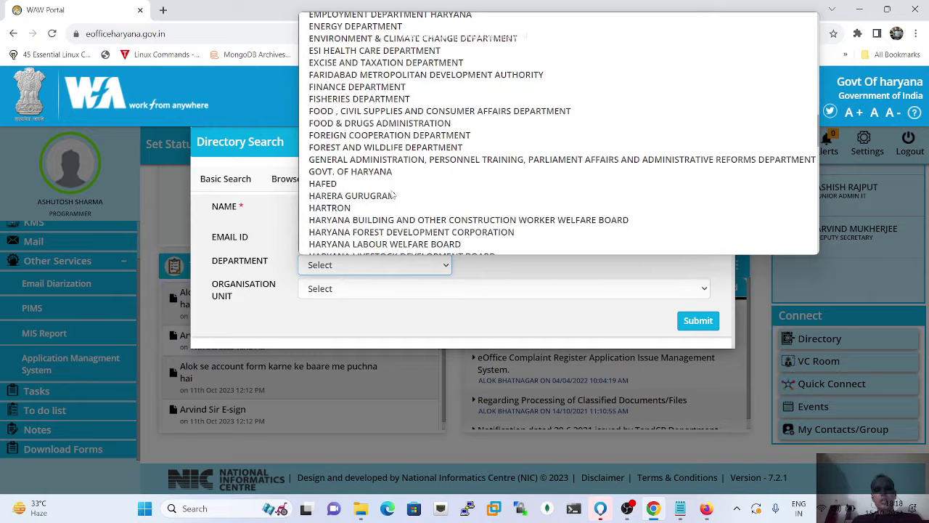
pyautogui.scroll(-6, 393, 194)
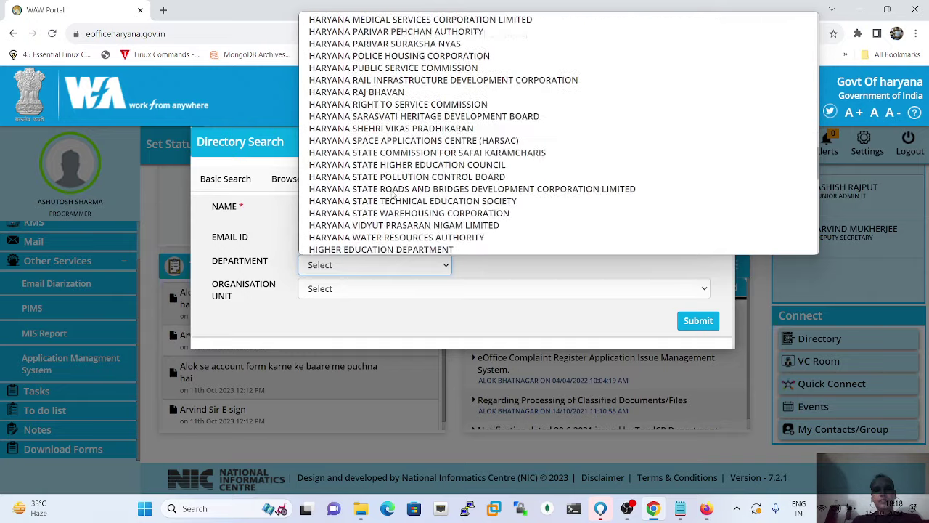
pyautogui.scroll(-7, 394, 194)
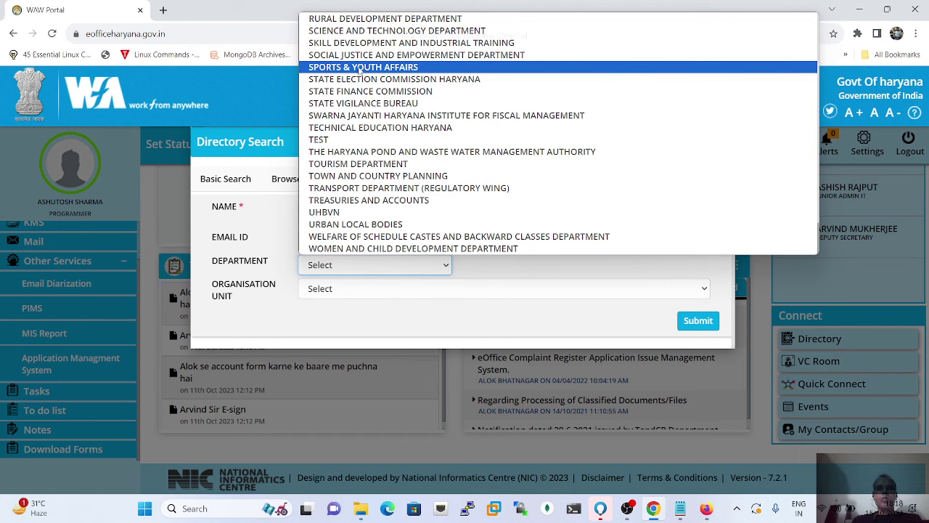
pyautogui.click(360, 66)
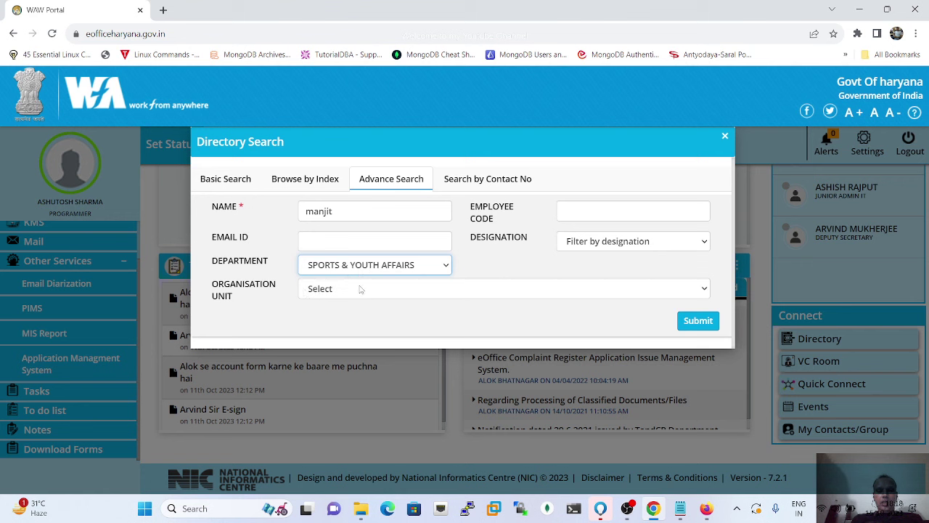
# - Check Organisation Unit, finding only Select, then reopen the Department list
pyautogui.click(390, 289)
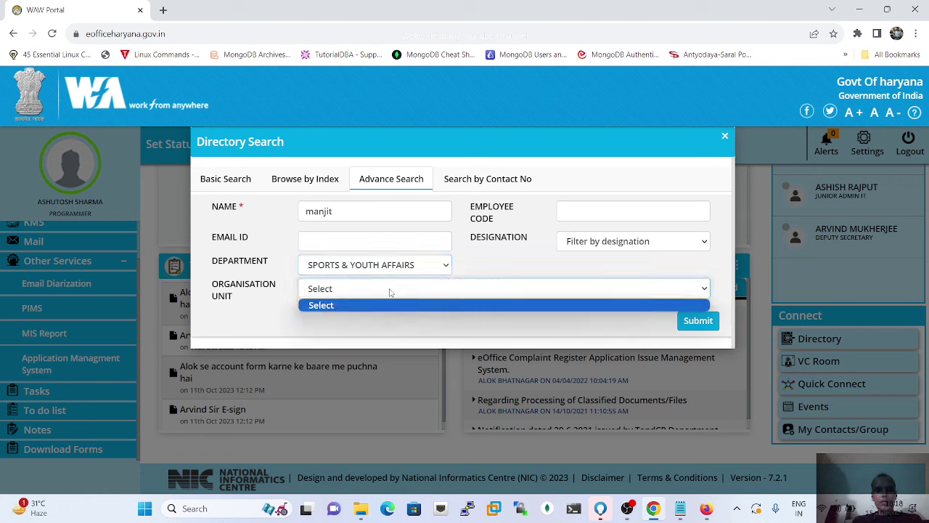
pyautogui.click(390, 289)
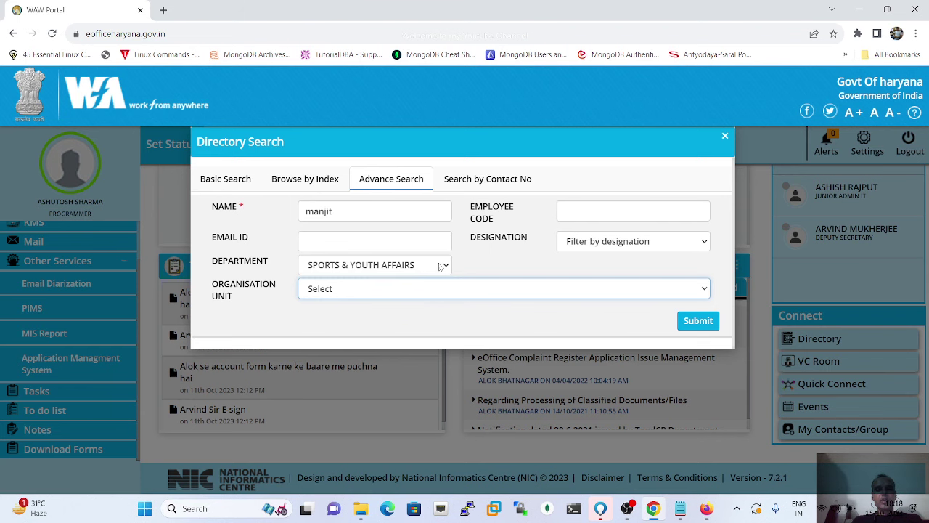
pyautogui.click(444, 267)
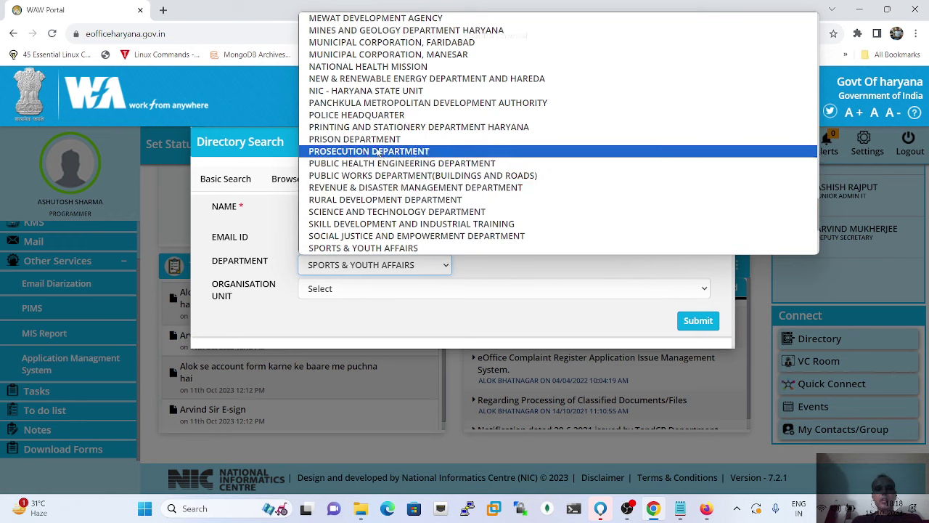
pyautogui.click(375, 141)
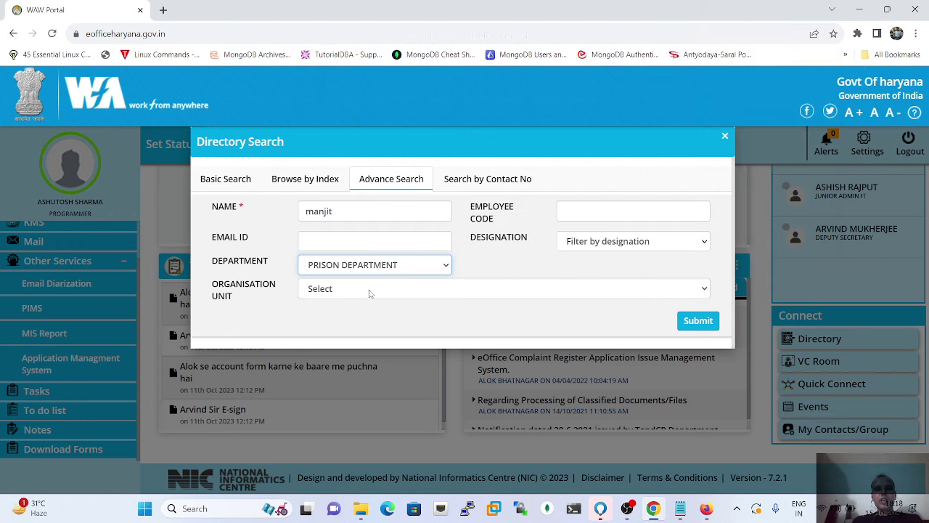
pyautogui.click(371, 292)
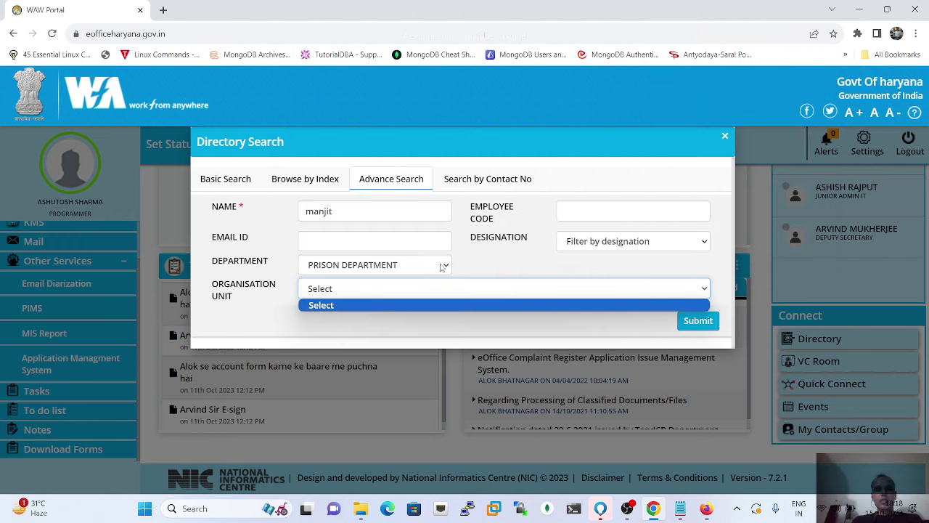
pyautogui.click(443, 268)
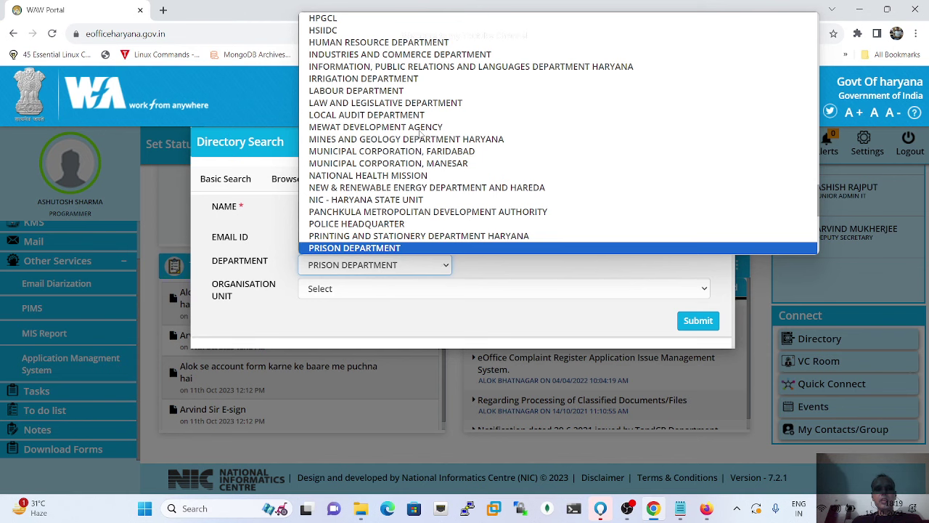
pyautogui.scroll(5, 420, 135)
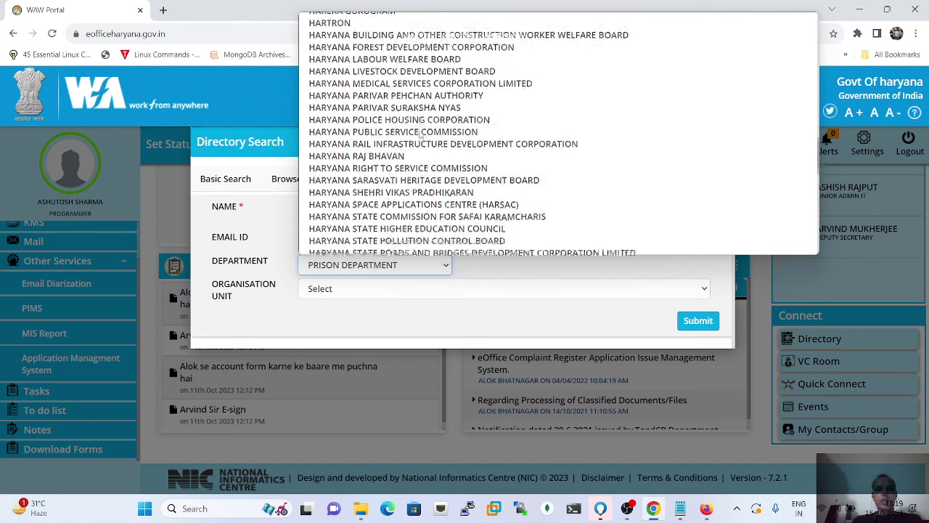
pyautogui.scroll(-7, 420, 134)
pyautogui.scroll(-5, 420, 134)
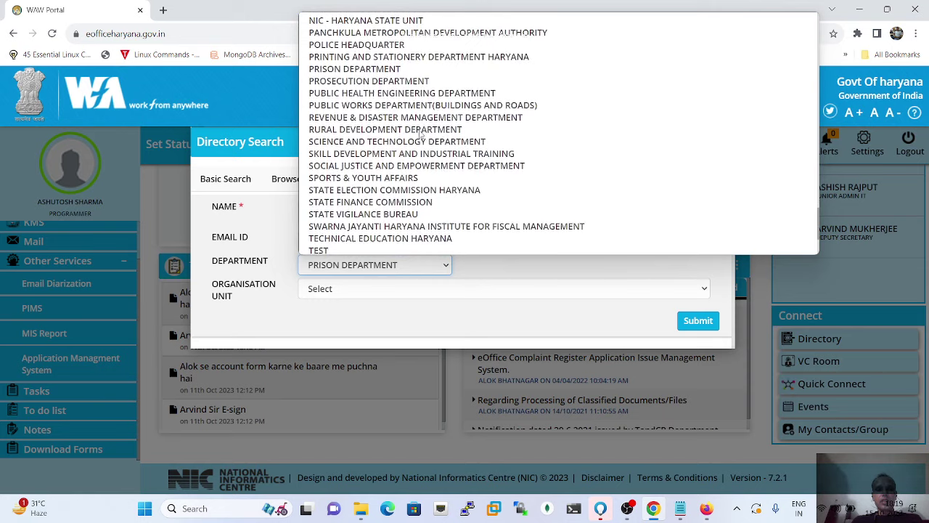
pyautogui.scroll(3, 419, 134)
pyautogui.press('m')
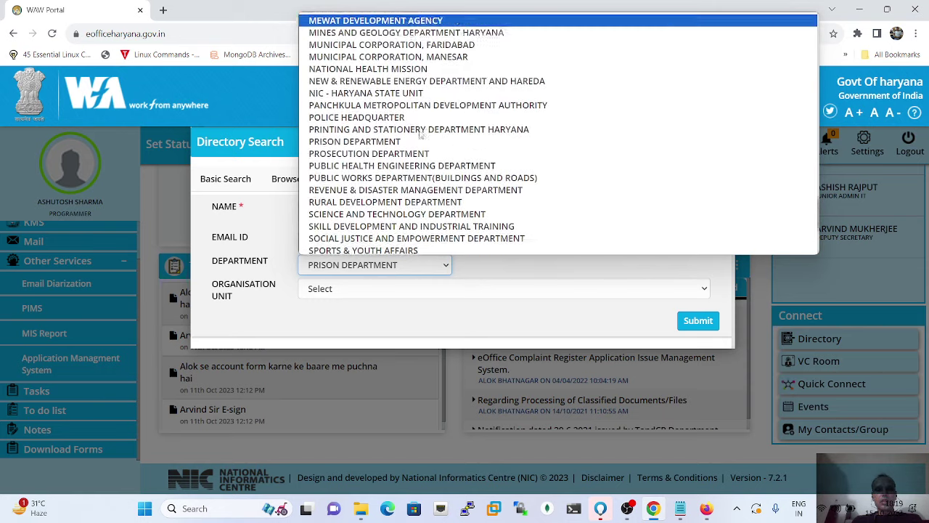
pyautogui.scroll(2, 420, 134)
pyautogui.scroll(-5, 421, 135)
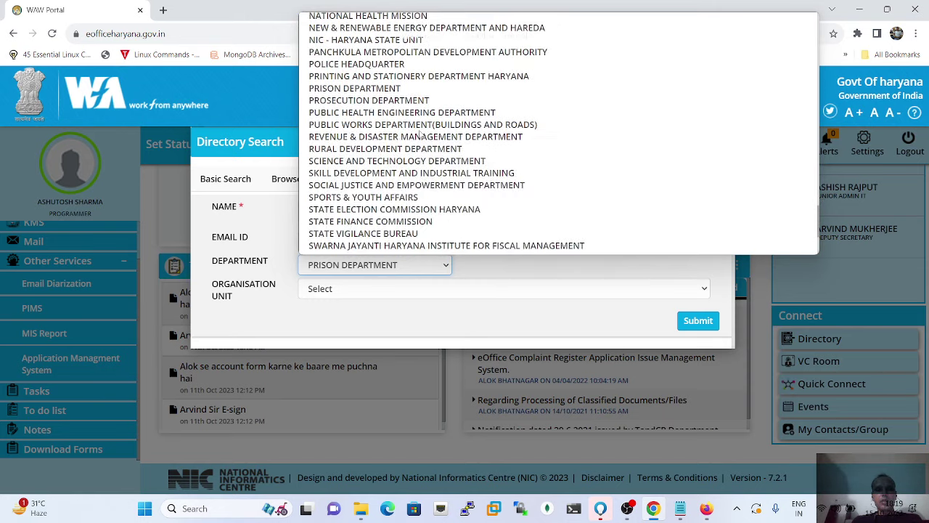
pyautogui.scroll(3, 419, 134)
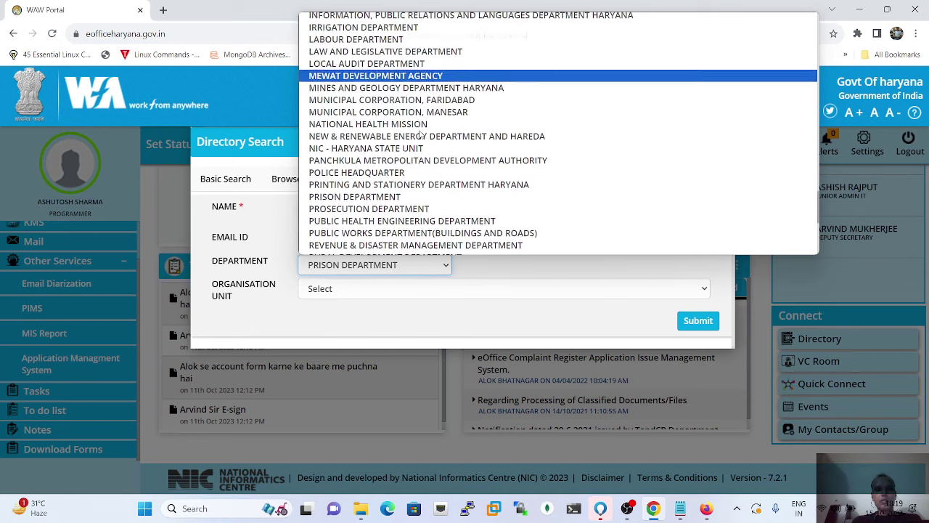
pyautogui.scroll(5, 420, 134)
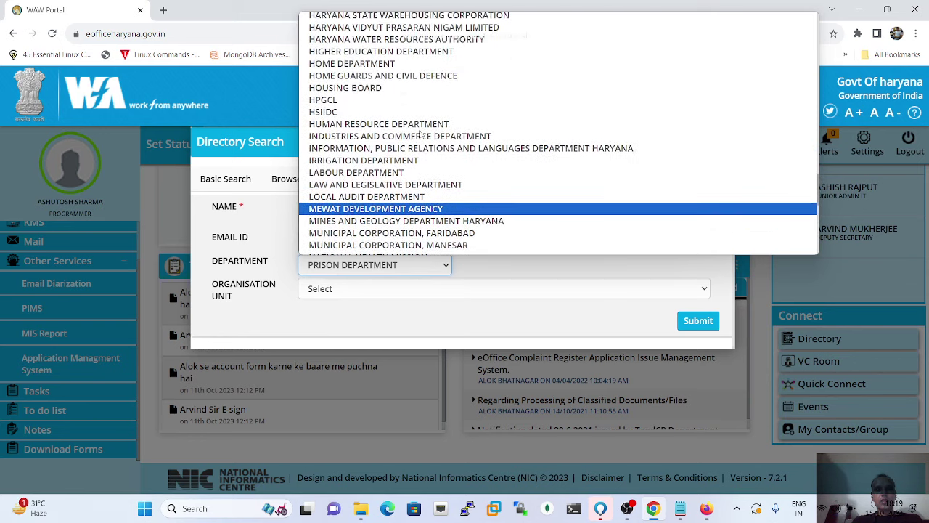
pyautogui.scroll(5, 420, 134)
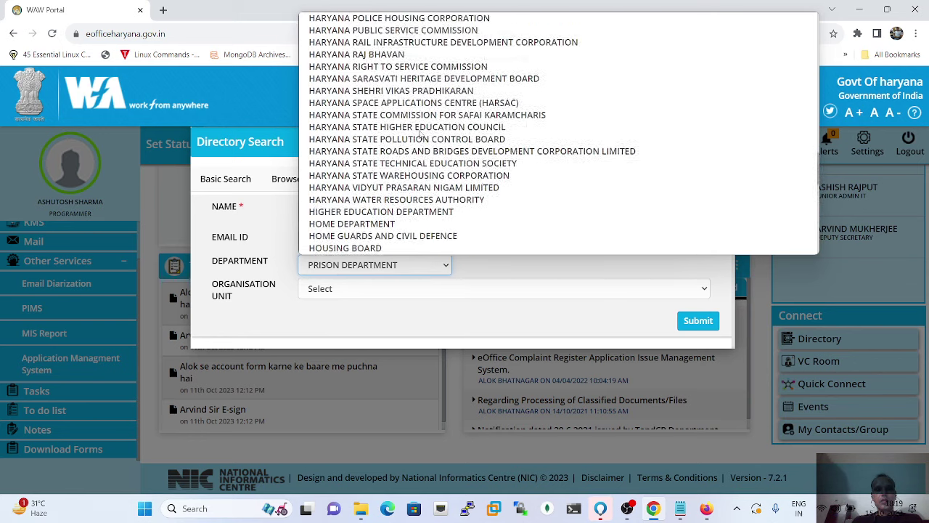
pyautogui.scroll(5, 420, 134)
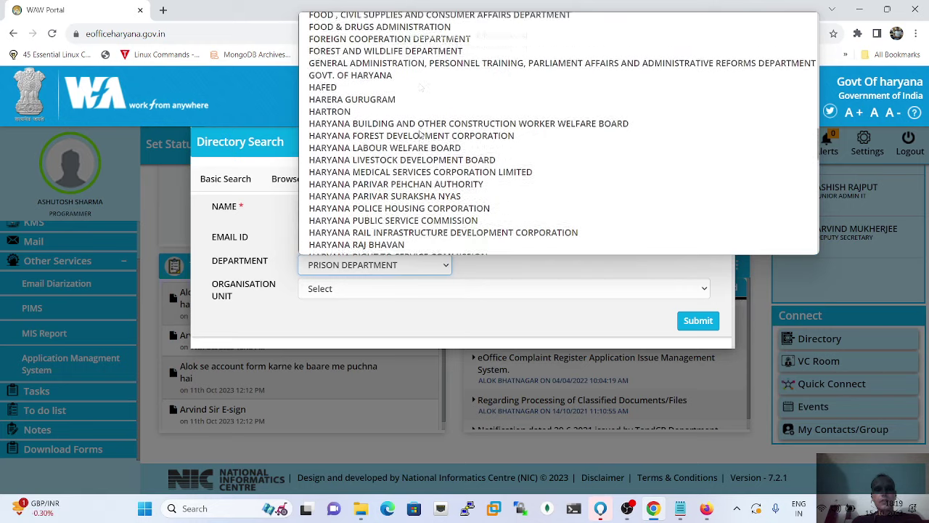
pyautogui.scroll(2, 419, 135)
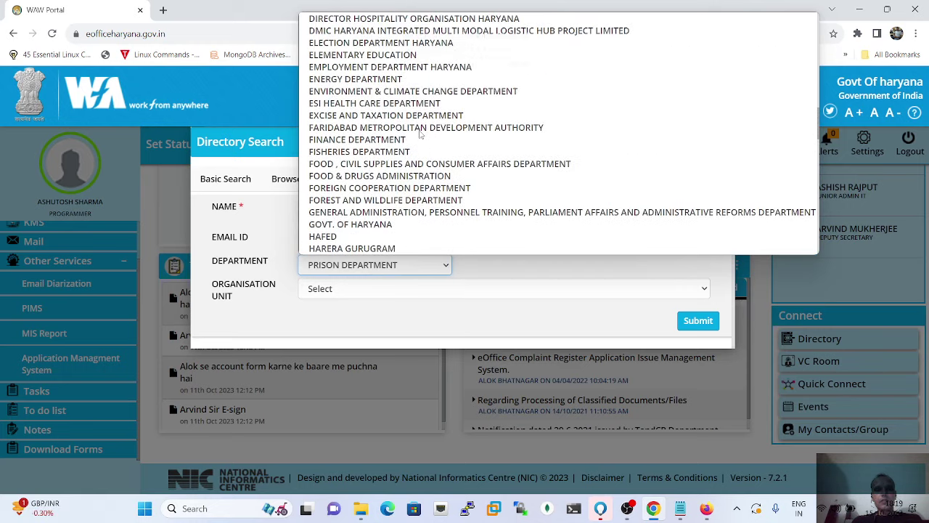
pyautogui.scroll(-6, 420, 134)
pyautogui.scroll(-8, 420, 135)
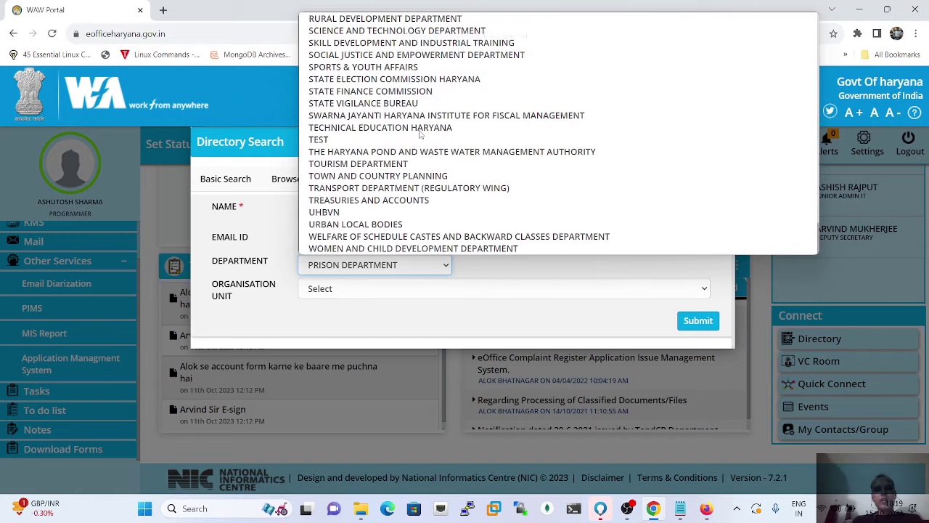
pyautogui.click(273, 221)
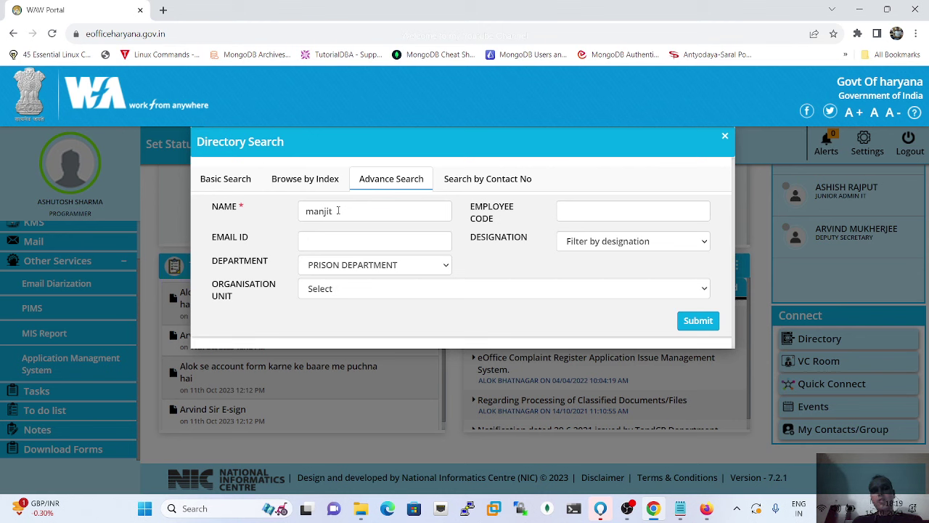
# - Select the entered name and switch to the Search by Contact No tab
pyautogui.doubleClick(307, 210)
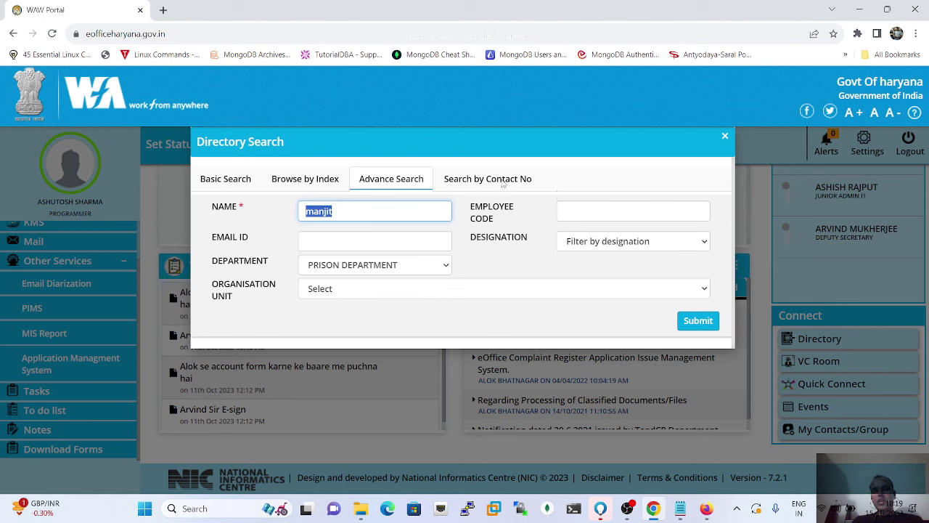
pyautogui.click(491, 180)
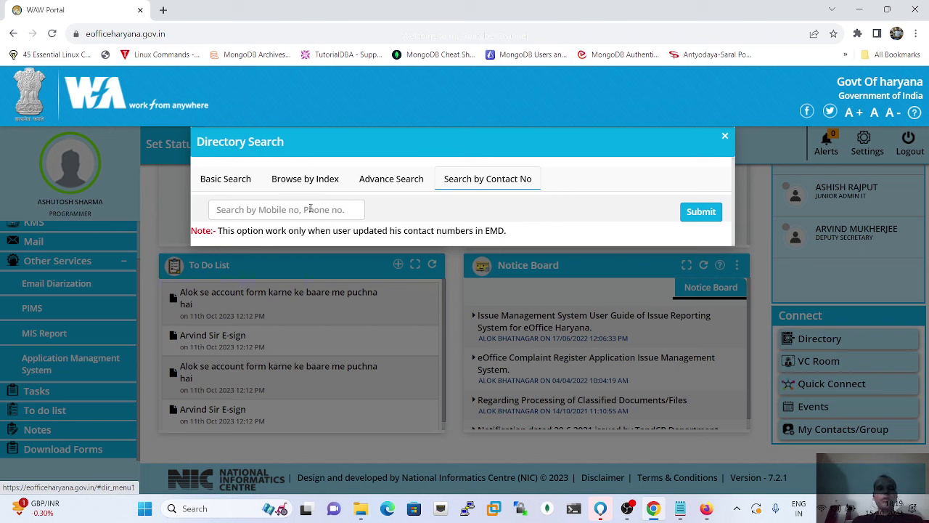
pyautogui.click(279, 209)
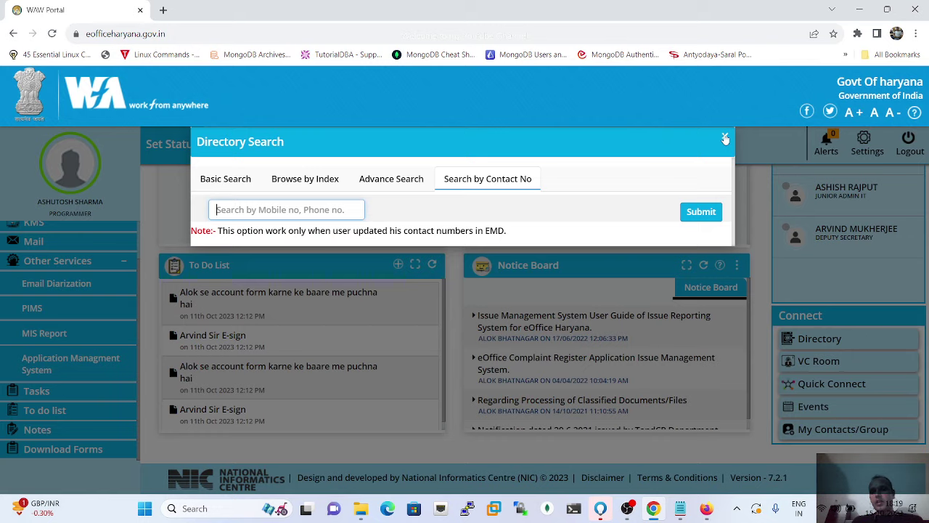
pyautogui.click(724, 138)
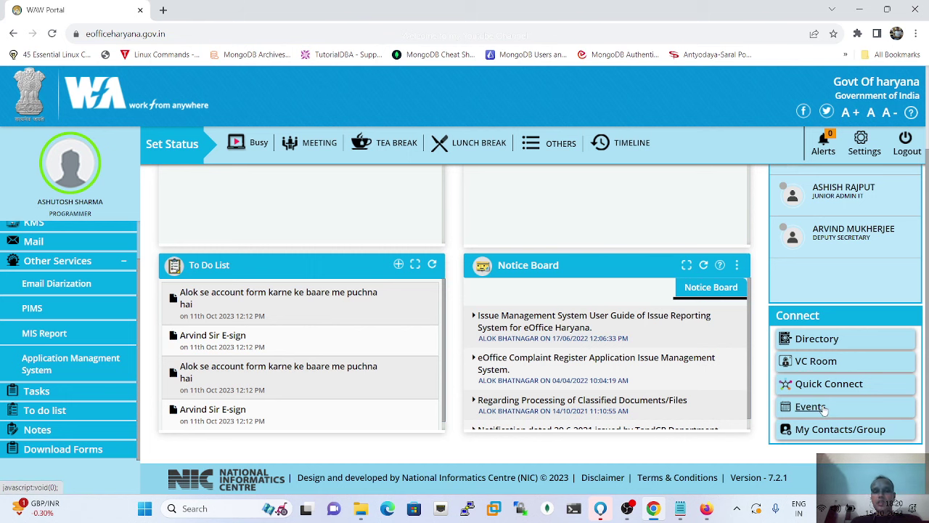
# - Scroll the dashboard to the Notice Board showing the 29.6.2021 TandCP notice and 'FAQ on eOffice'
pyautogui.scroll(2, 450, 327)
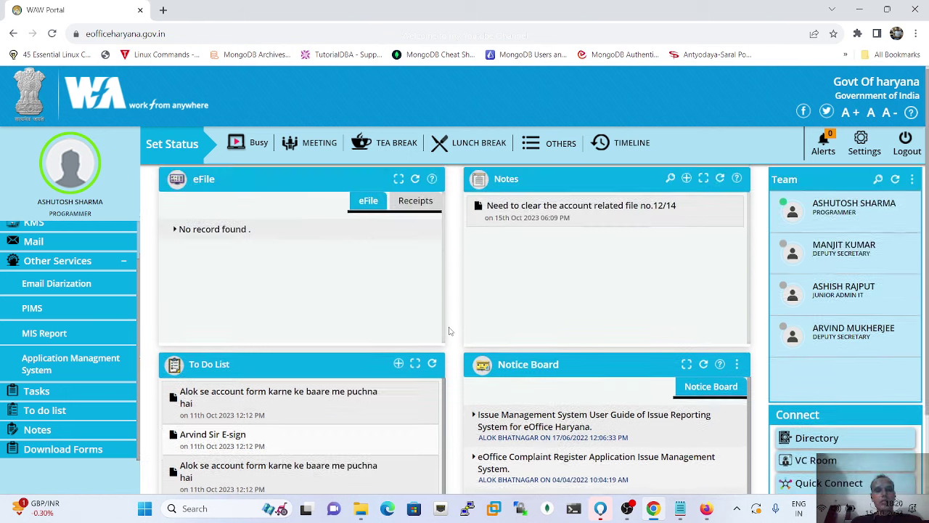
pyautogui.scroll(-1, 448, 331)
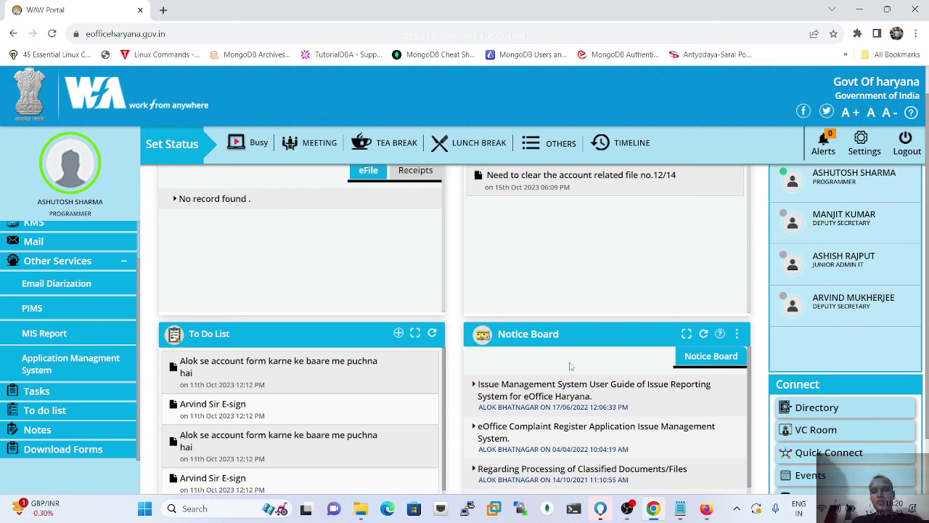
pyautogui.scroll(-2, 571, 370)
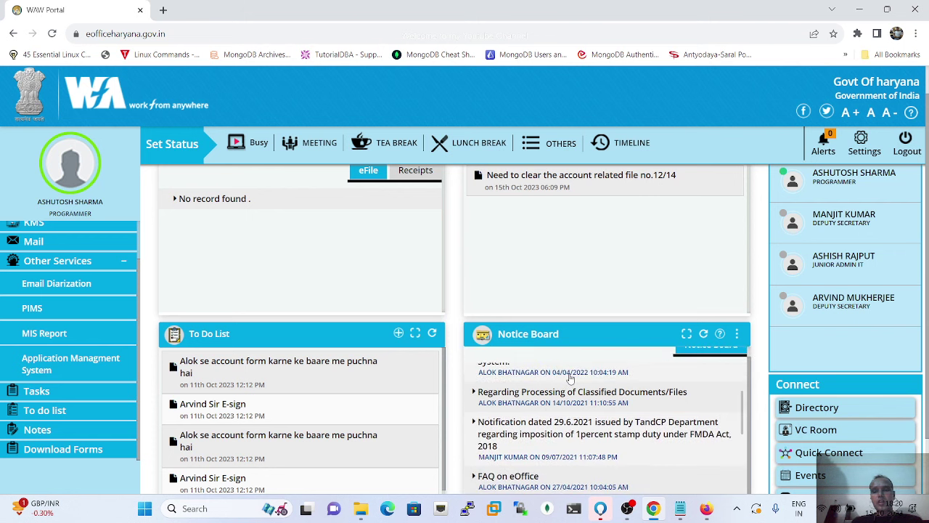
pyautogui.scroll(-1, 791, 347)
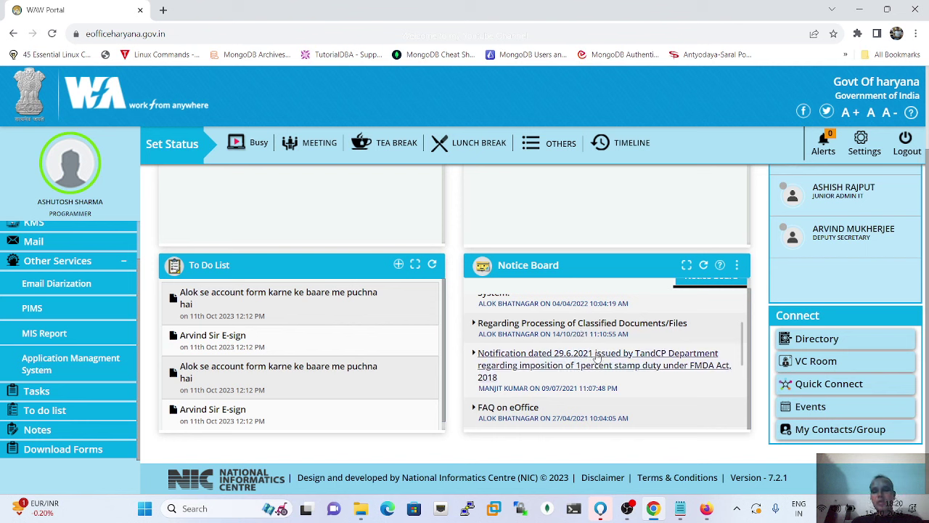
pyautogui.scroll(-3, 596, 356)
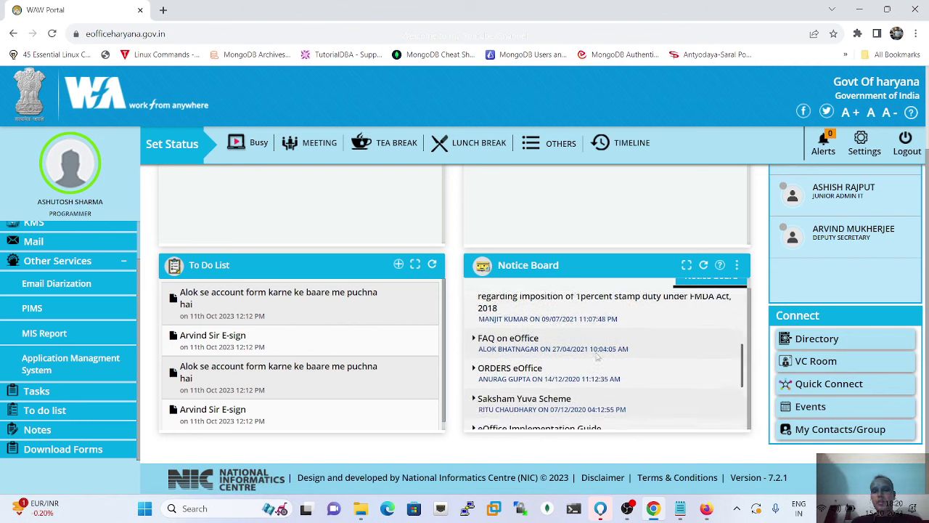
pyautogui.scroll(-2, 597, 356)
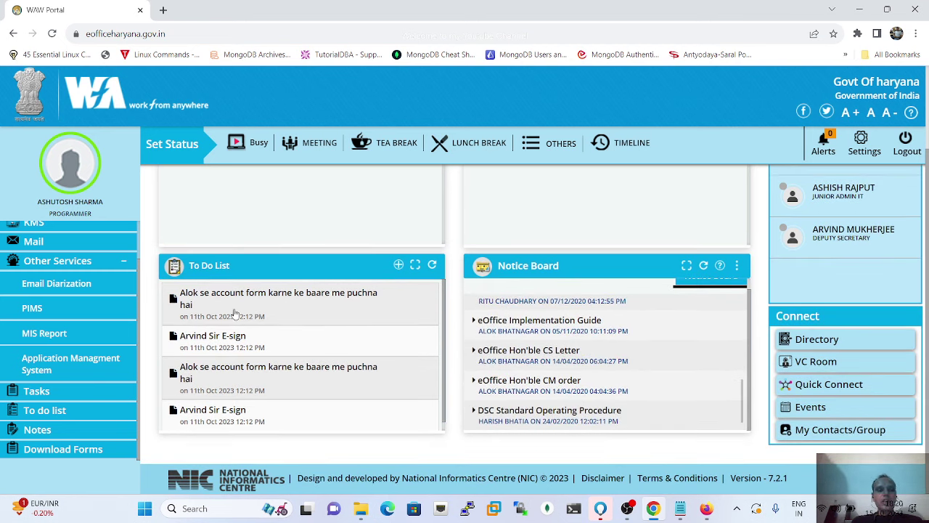
pyautogui.moveTo(236, 312)
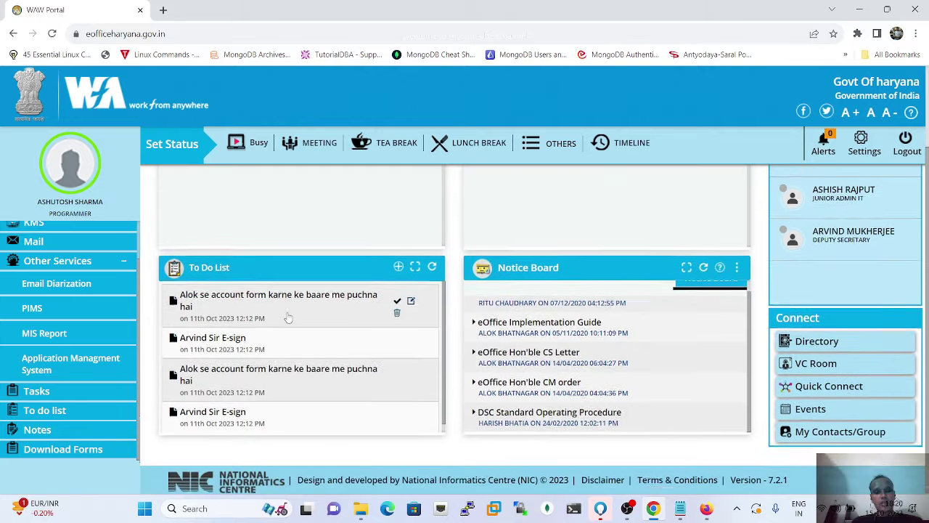
# - Delete the first account-form reminder from the To Do List and confirm the deletion
pyautogui.moveTo(252, 342)
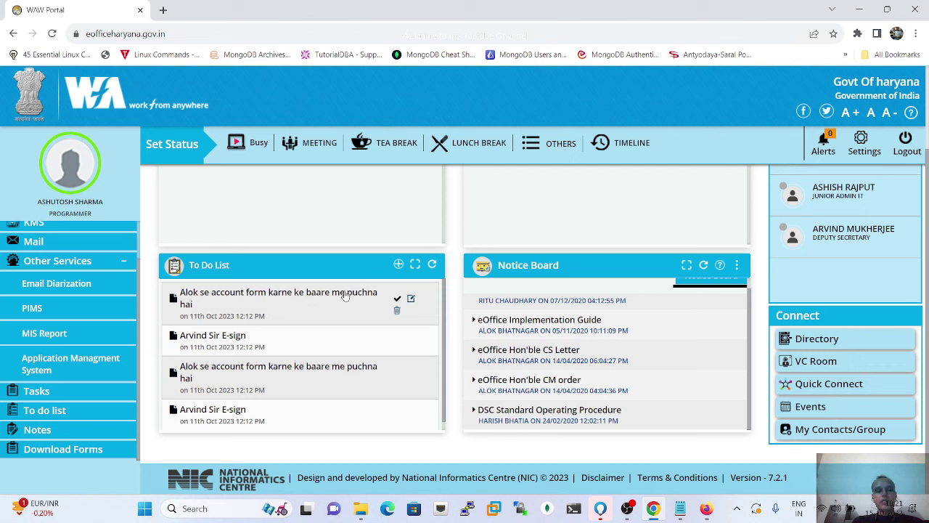
pyautogui.click(397, 311)
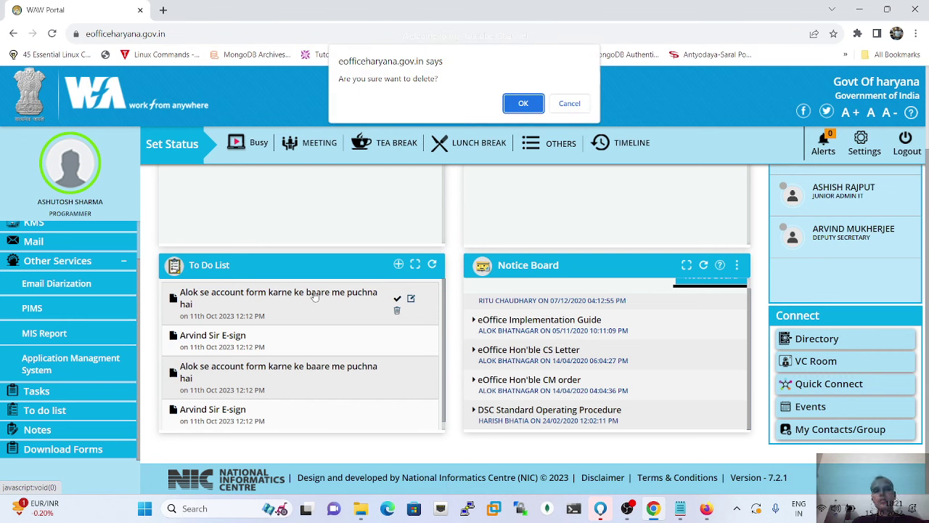
pyautogui.click(523, 105)
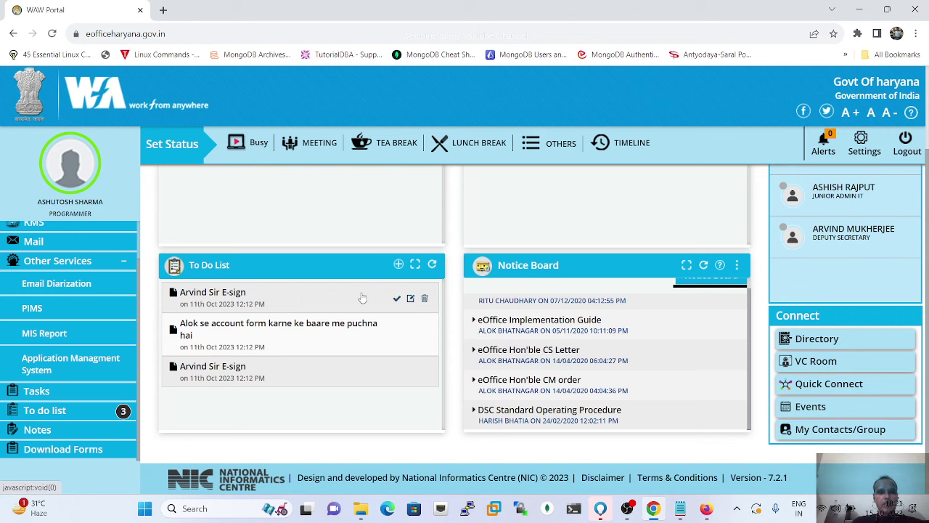
pyautogui.scroll(2, 362, 297)
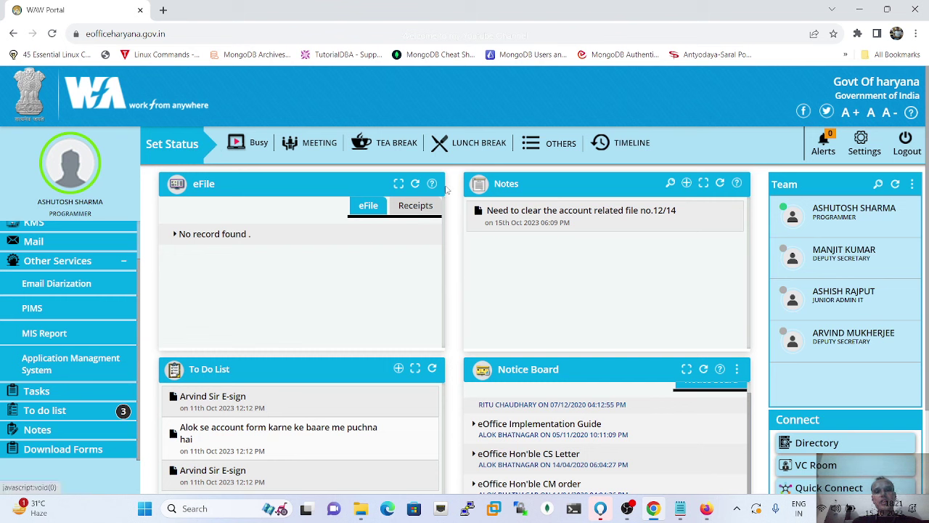
# - Change the availability status to Busy and confirm the change
pyautogui.moveTo(822, 222)
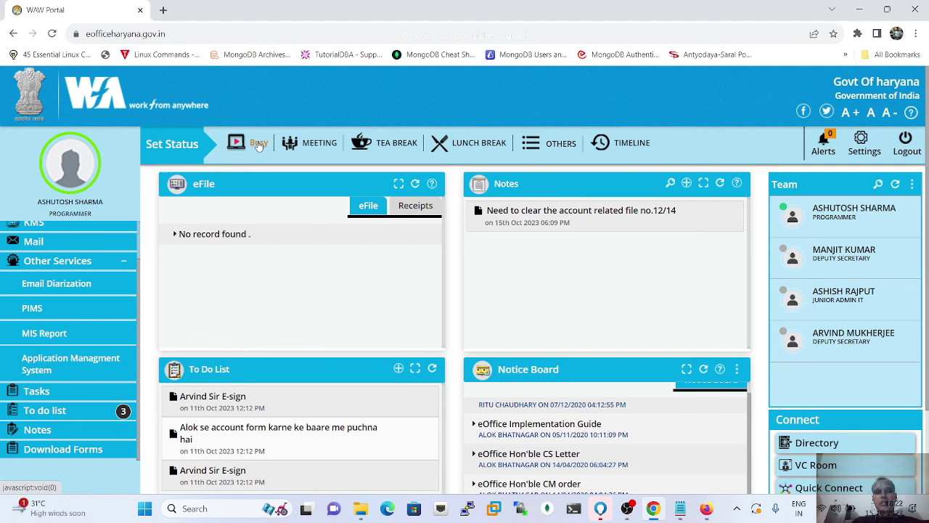
pyautogui.click(258, 143)
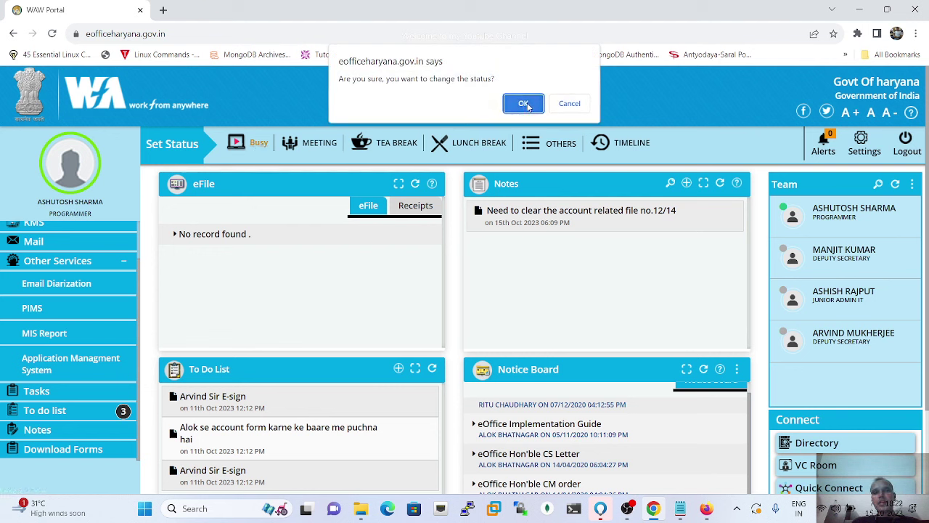
pyautogui.click(524, 103)
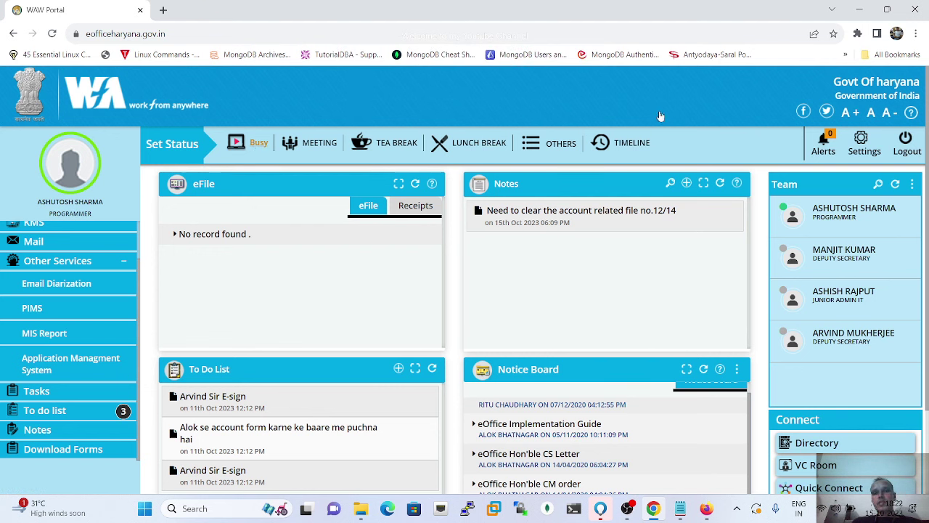
pyautogui.moveTo(785, 212)
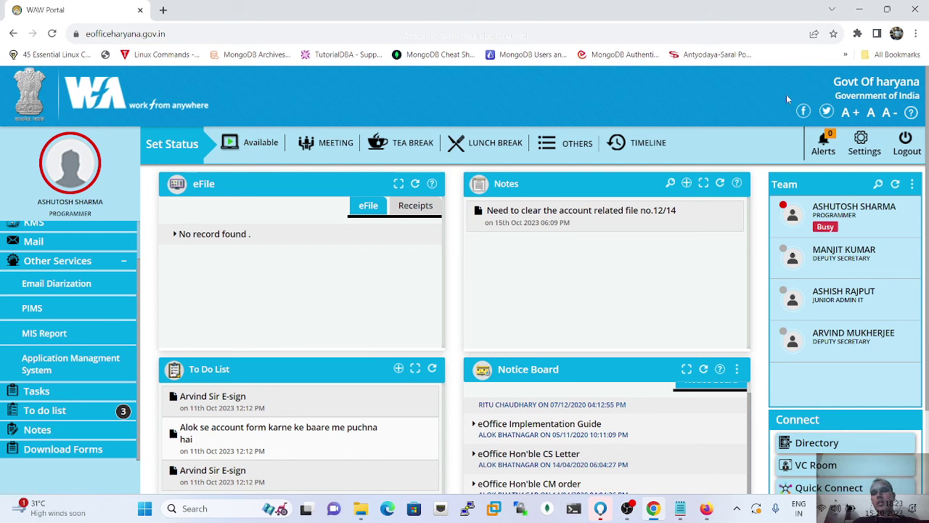
# - Switch the availability status back to Available and confirm it
pyautogui.moveTo(830, 274)
pyautogui.moveTo(838, 343)
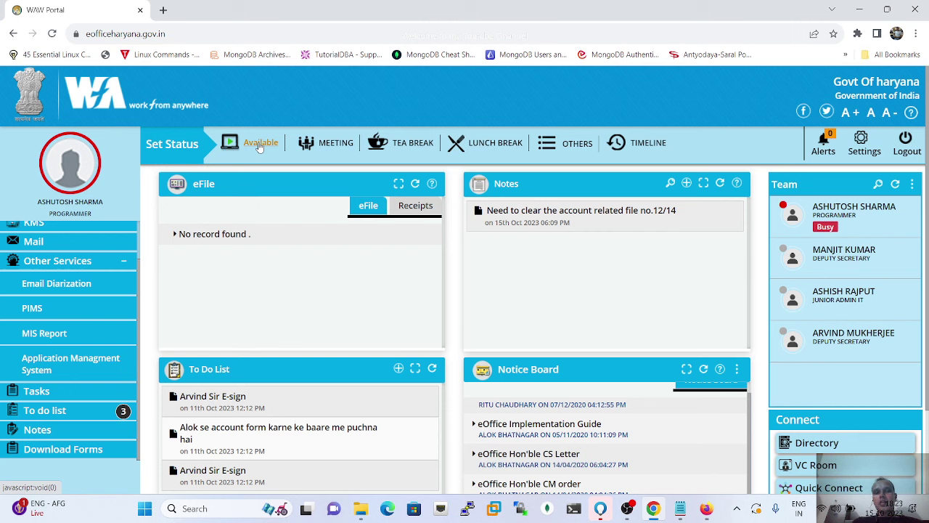
pyautogui.click(260, 146)
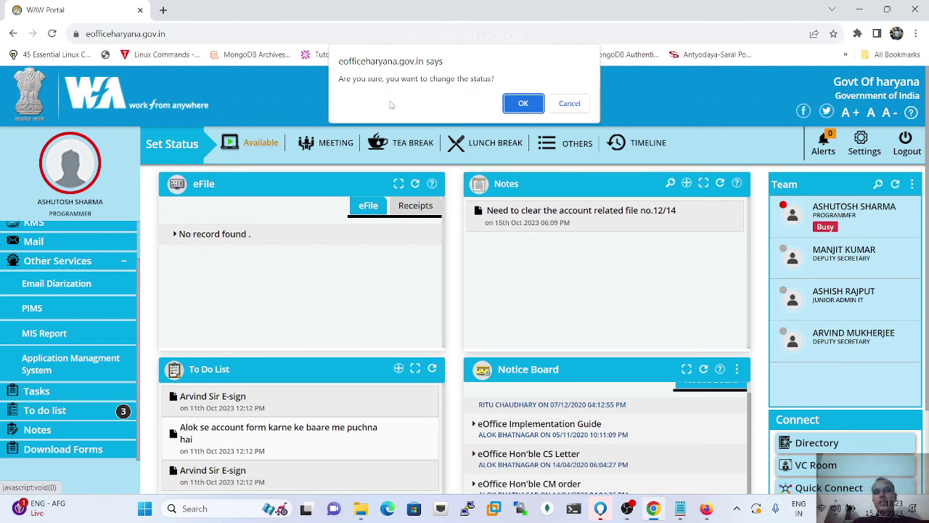
pyautogui.click(523, 104)
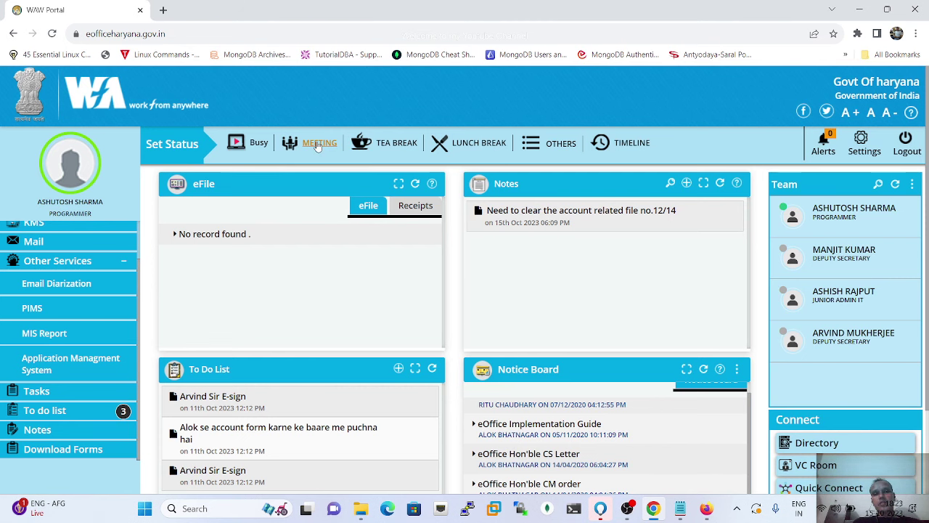
# - Start a 10-minute break with Meeting as the break type
pyautogui.click(317, 146)
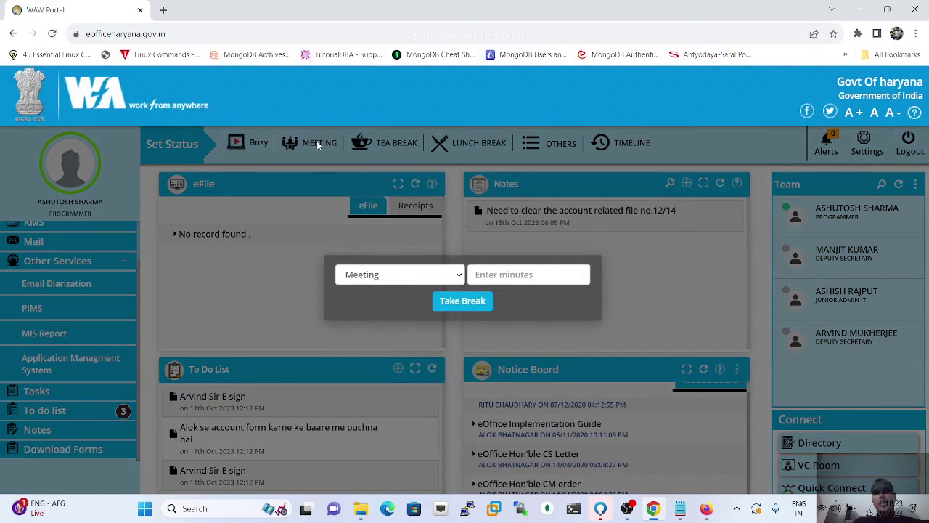
pyautogui.click(458, 278)
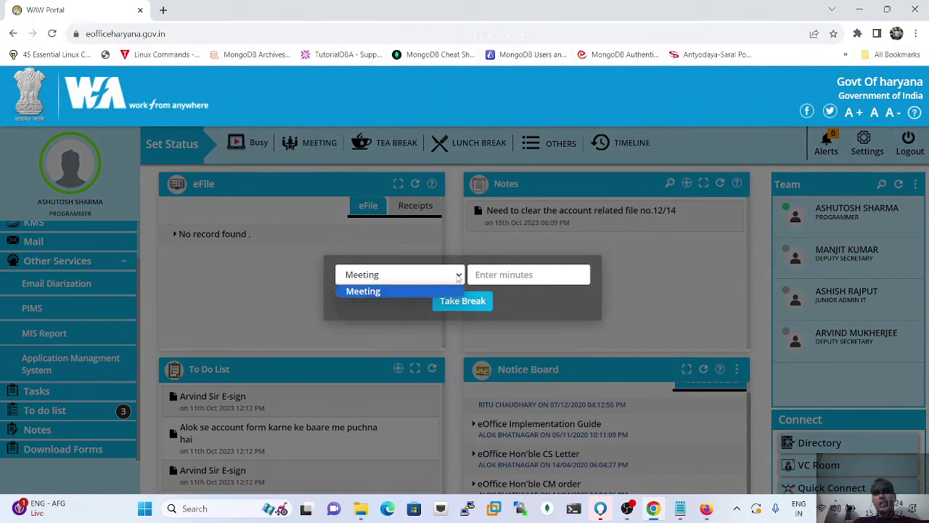
pyautogui.click(372, 290)
pyautogui.click(520, 276)
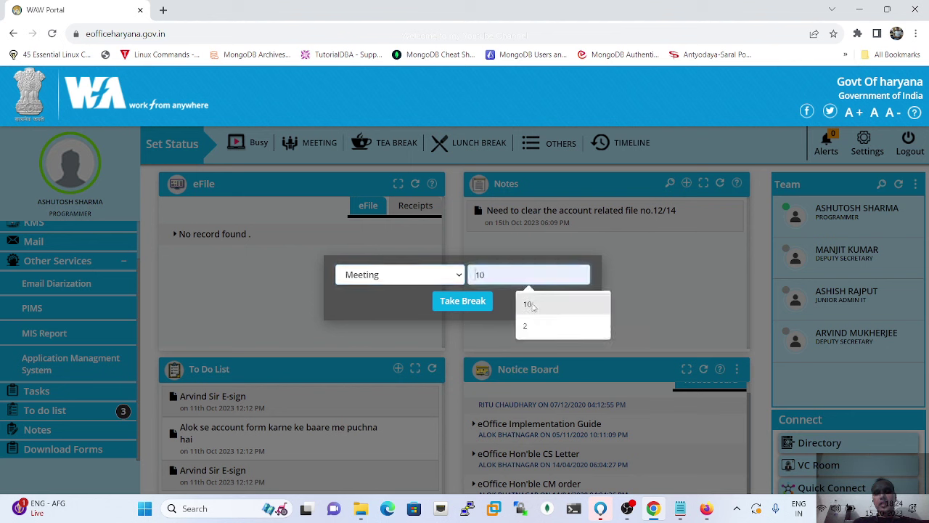
pyautogui.click(529, 304)
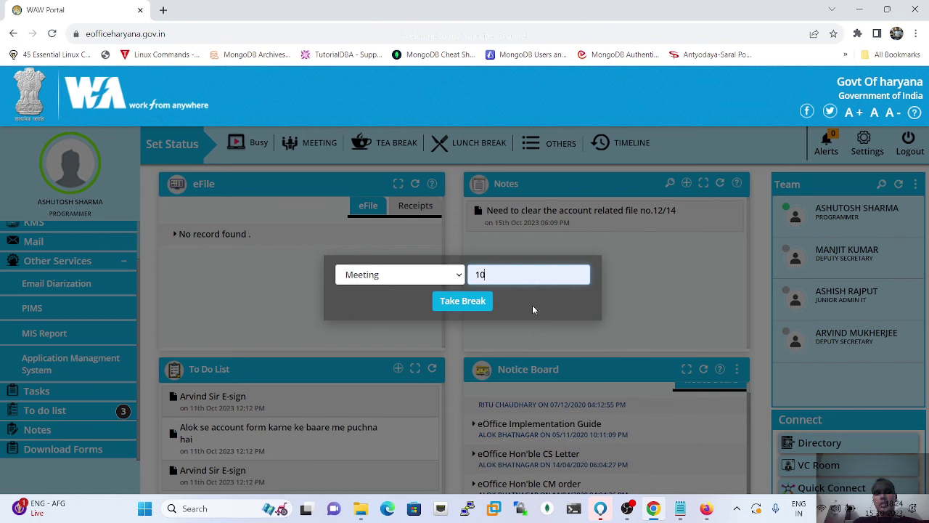
pyautogui.click(466, 306)
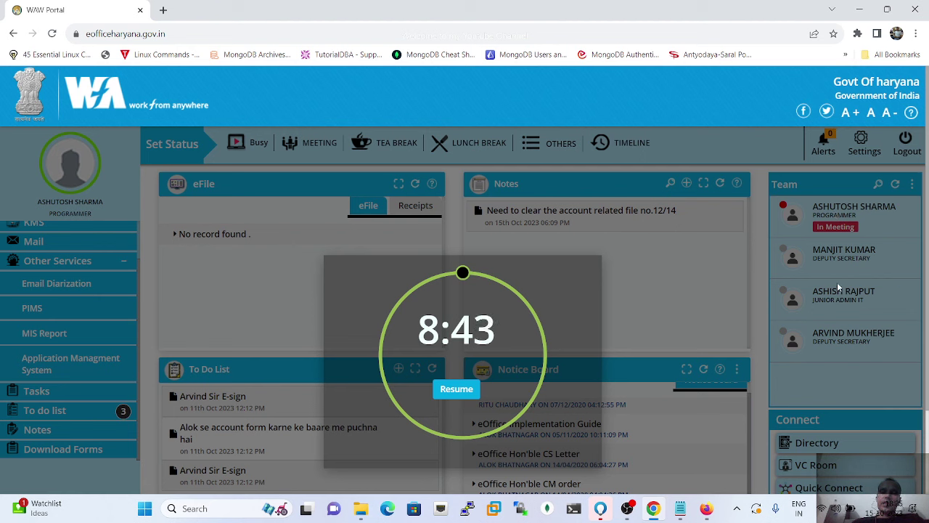
# - End the running Meeting break early with Resume on the timer overlay
pyautogui.click(457, 389)
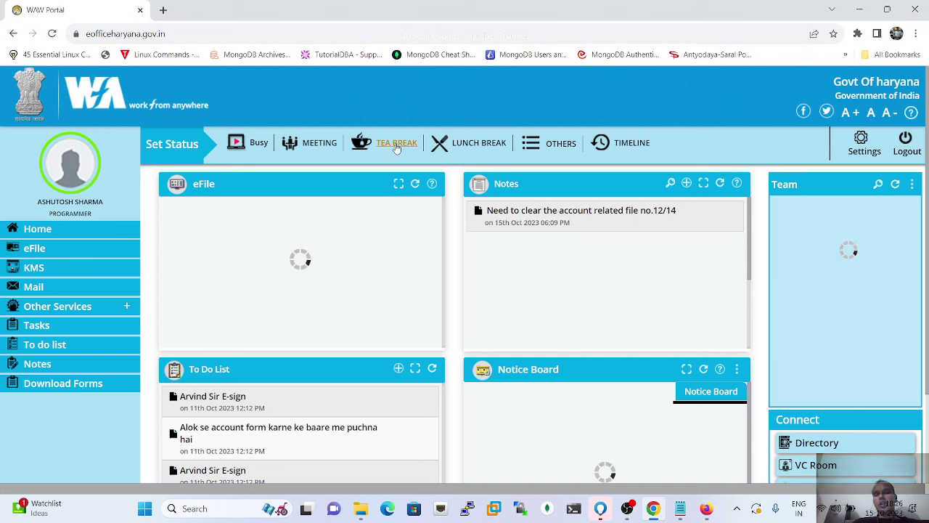
# - Start an 8-minute Tea break from the break dialog
pyautogui.click(398, 146)
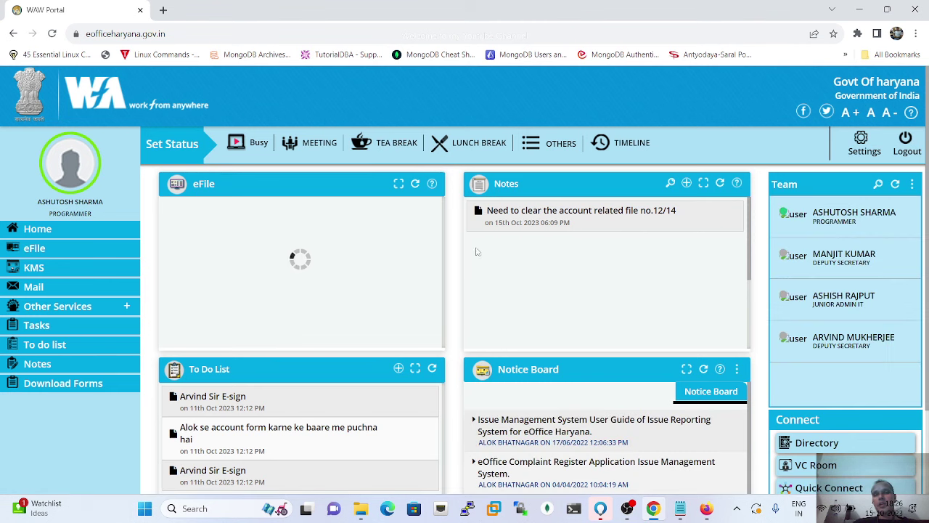
pyautogui.click(392, 146)
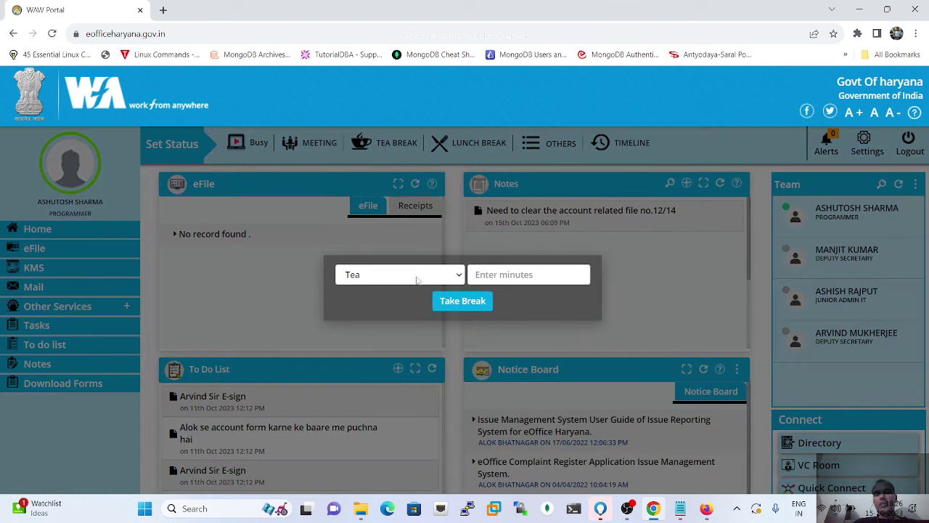
pyautogui.click(515, 274)
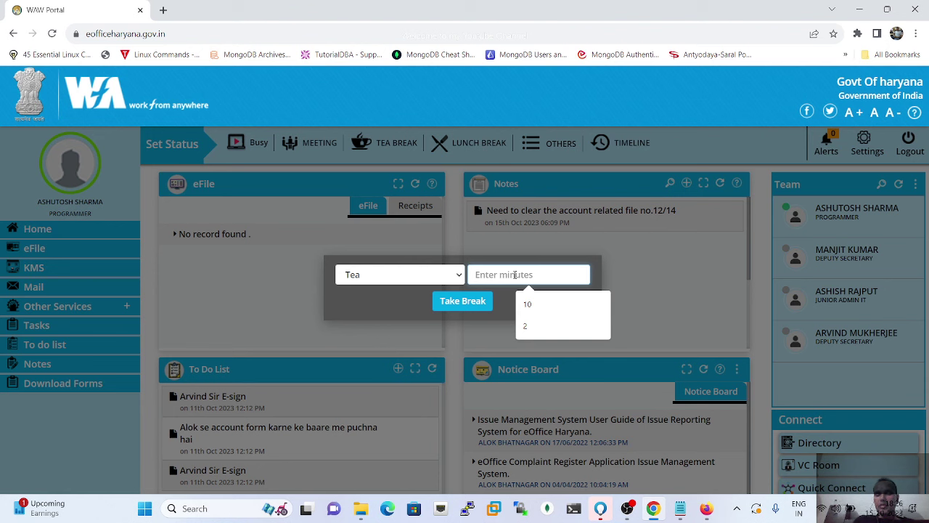
pyautogui.write('8')
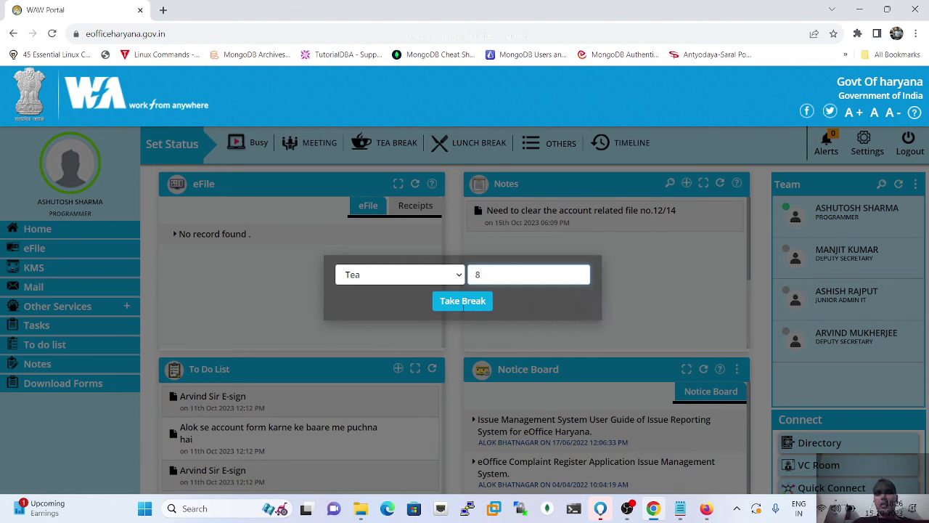
pyautogui.click(465, 304)
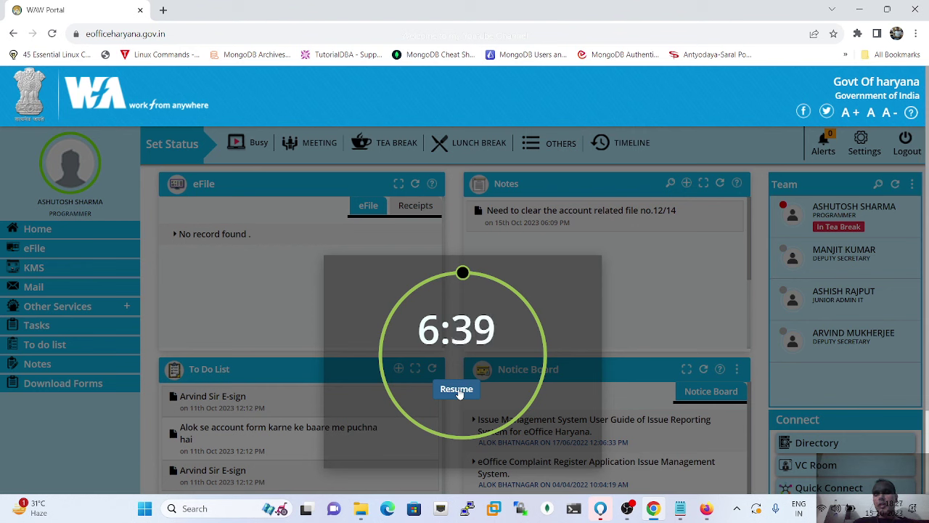
pyautogui.click(457, 390)
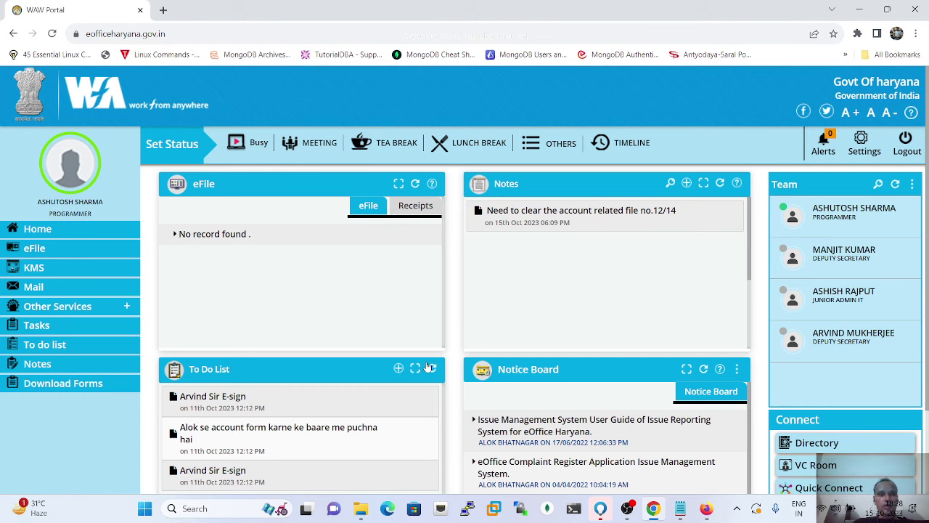
pyautogui.scroll(-2, 428, 367)
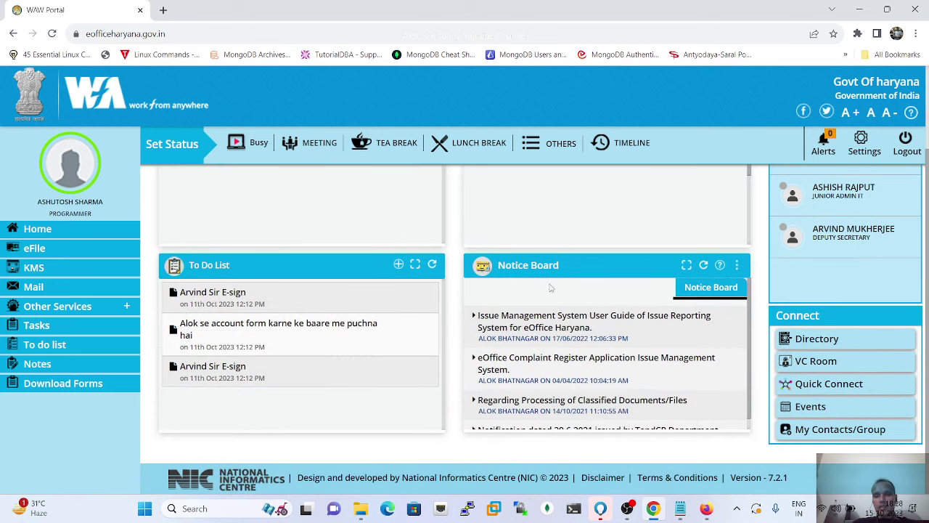
pyautogui.moveTo(379, 336)
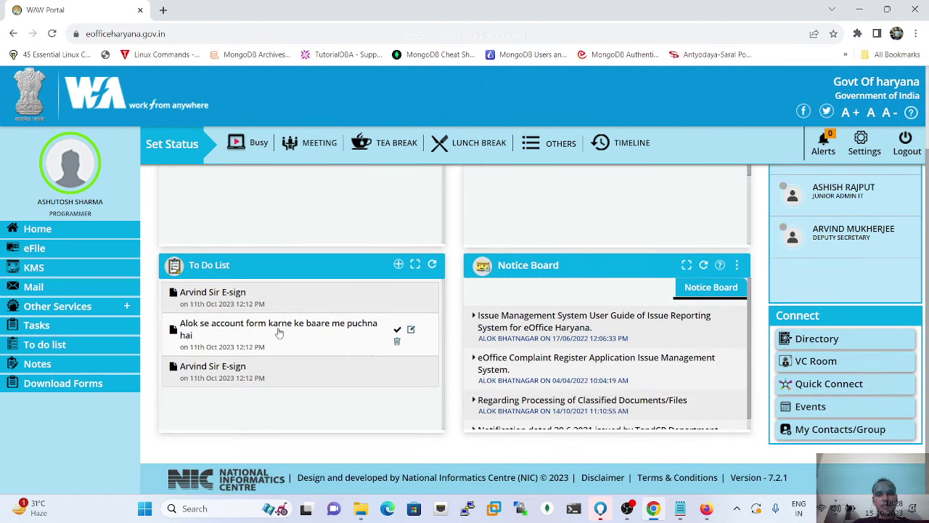
pyautogui.scroll(2, 279, 332)
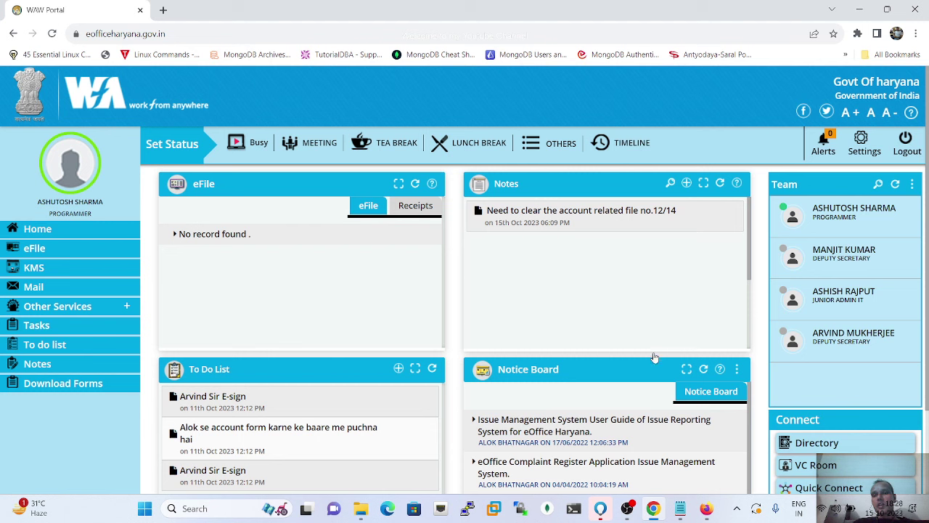
pyautogui.moveTo(427, 440)
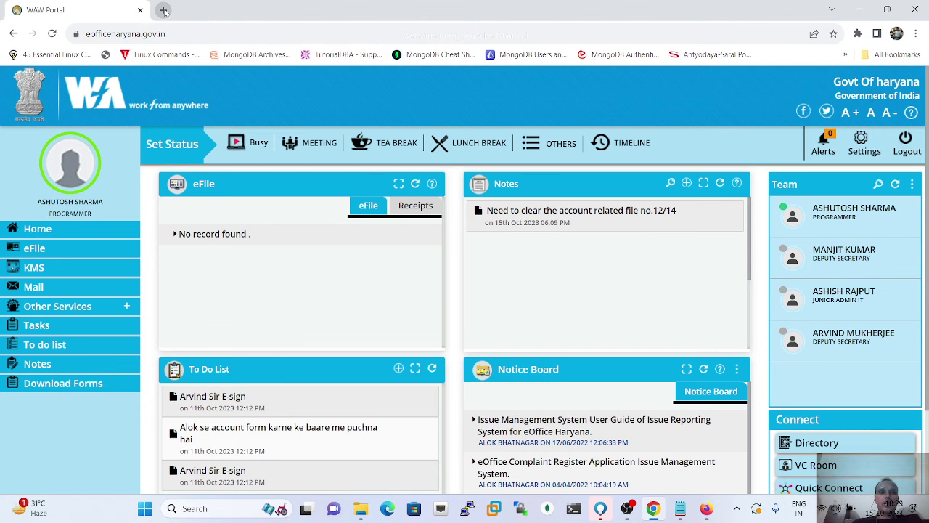
pyautogui.click(164, 10)
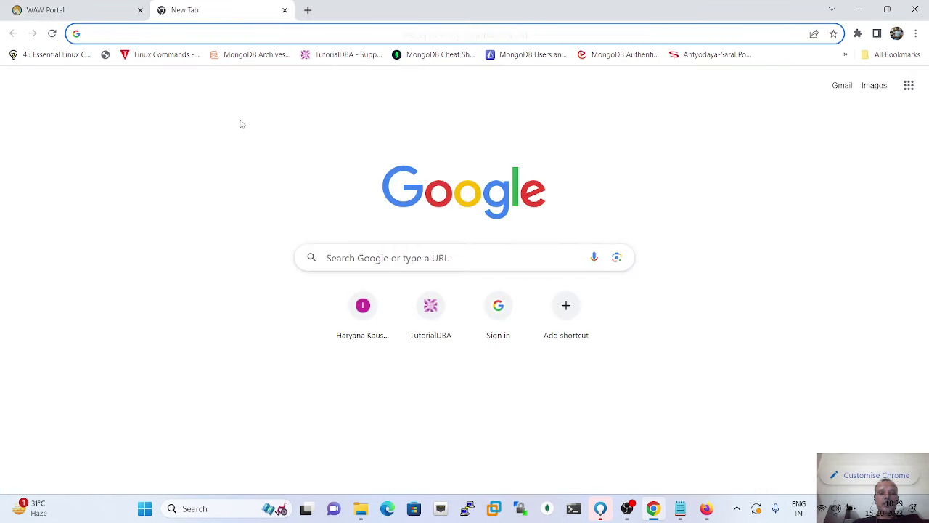
pyautogui.click(285, 11)
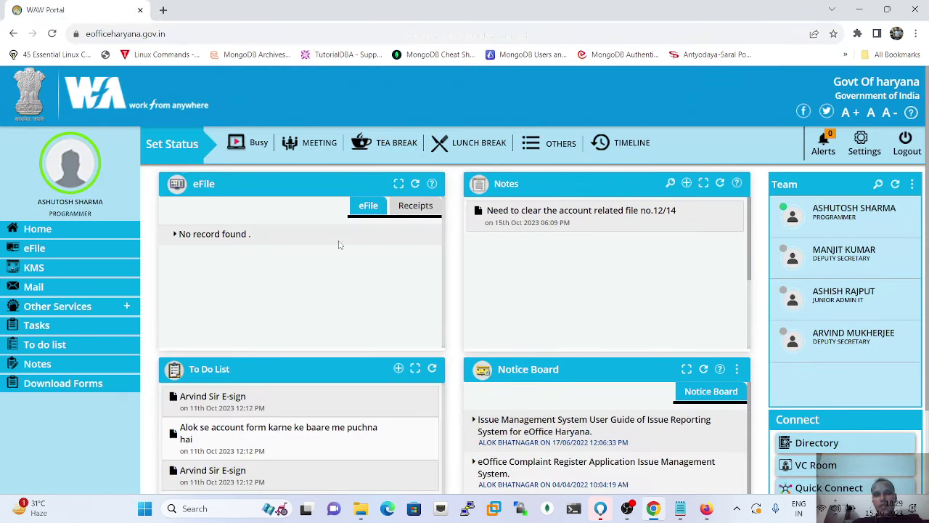
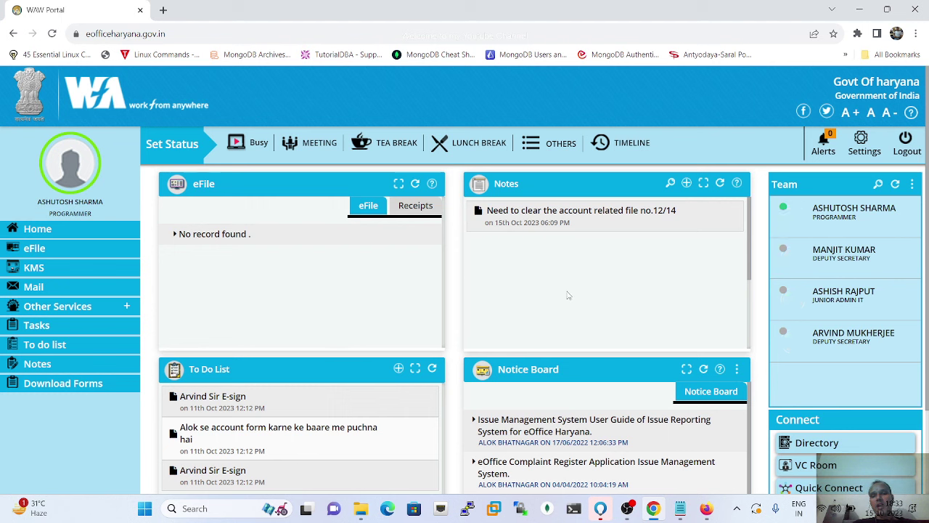
# - Open the eFile inbox of 23 received files and expand the RECEIPT Create options
pyautogui.scroll(-1, 535, 385)
pyautogui.scroll(-2, 535, 385)
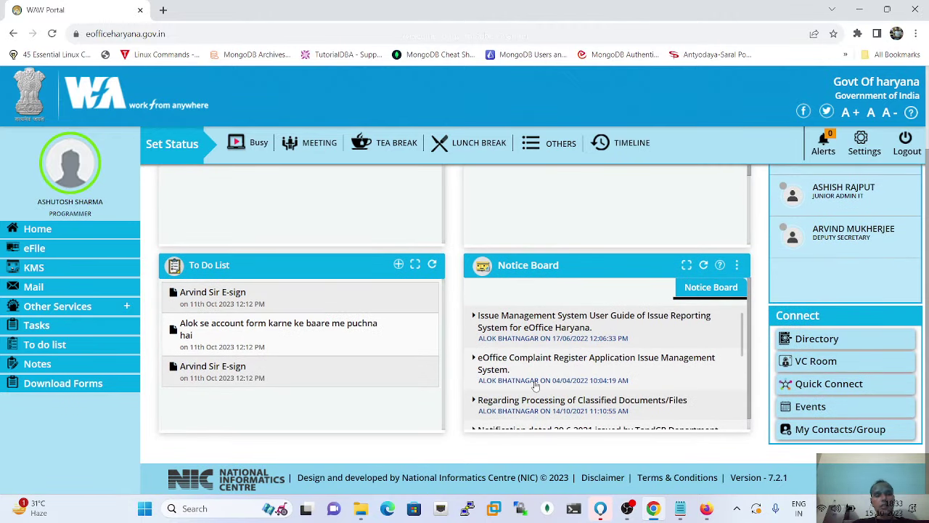
pyautogui.moveTo(315, 308)
pyautogui.scroll(2, 315, 308)
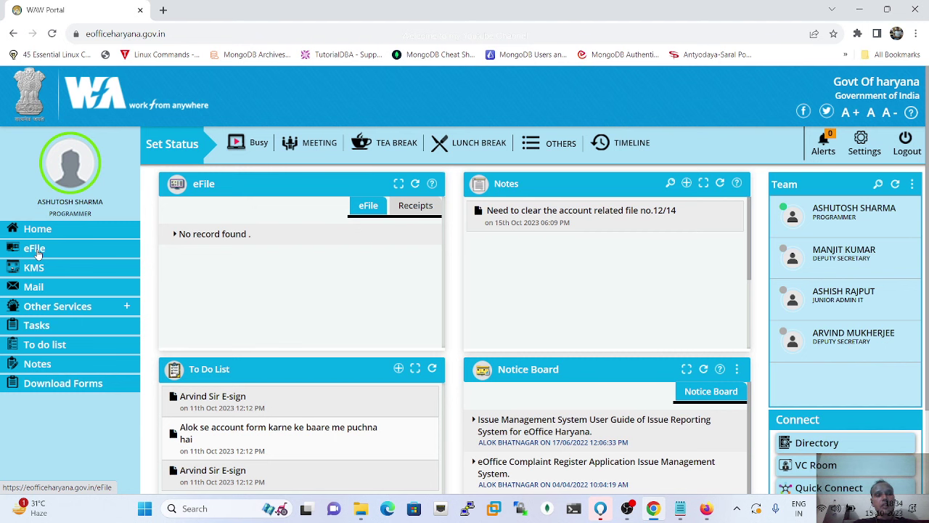
pyautogui.click(35, 248)
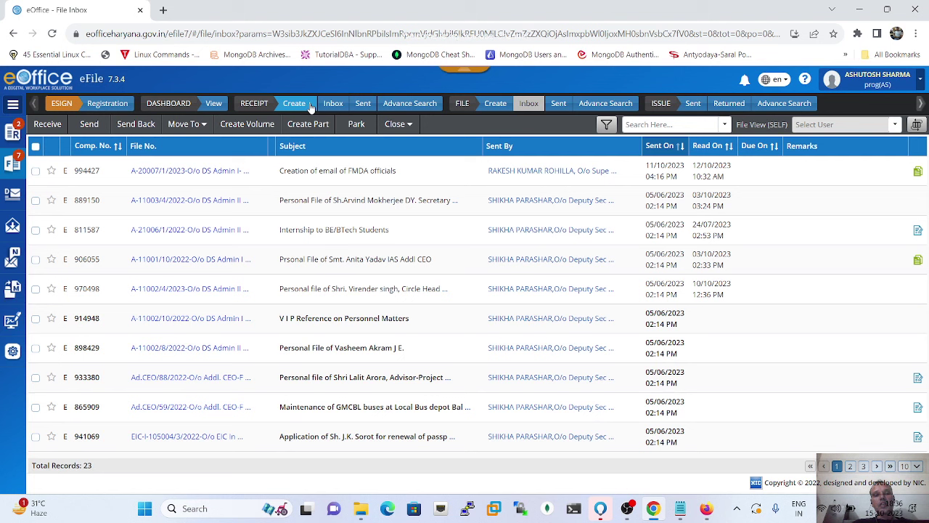
pyautogui.click(310, 106)
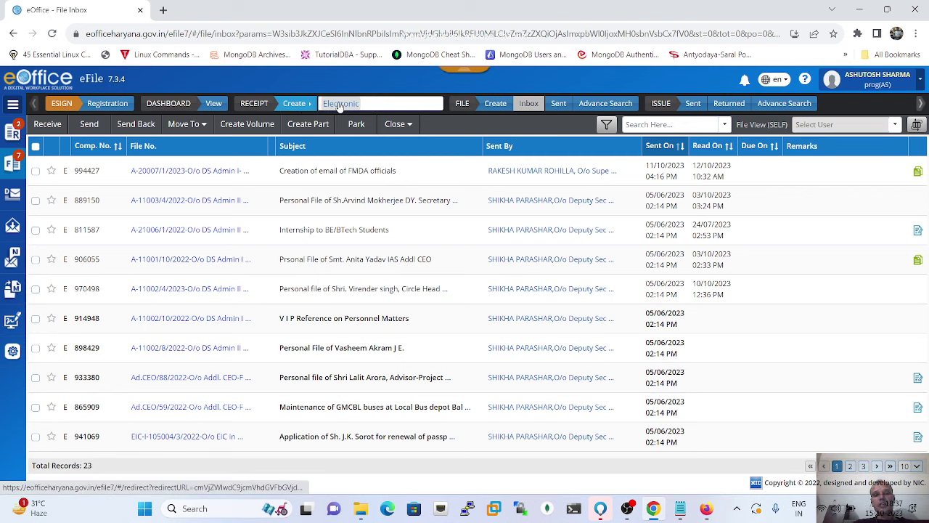
# - Start a new Electronic receipt from the RECEIPT Create menu
pyautogui.click(339, 105)
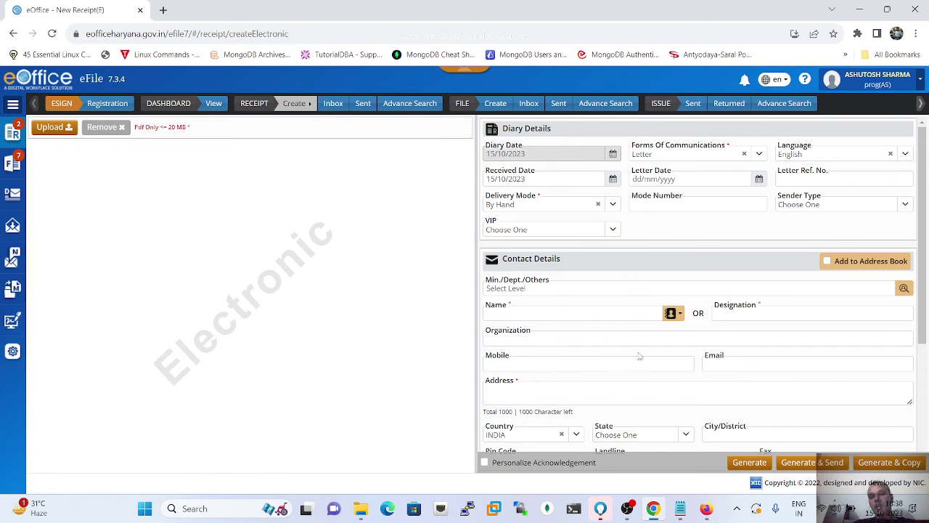
# - Scroll through the new receipt form dated 15/10/2023 to review its sections
pyautogui.scroll(-3, 639, 355)
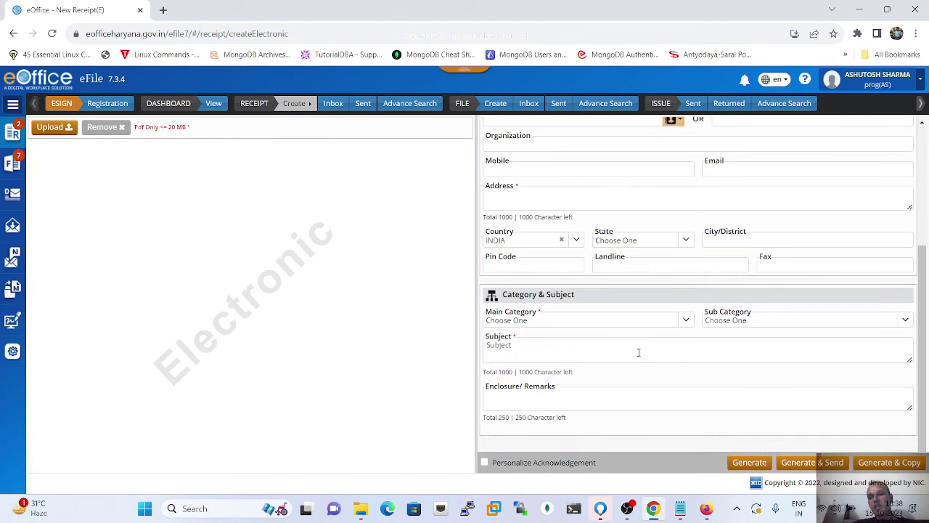
pyautogui.scroll(3, 639, 352)
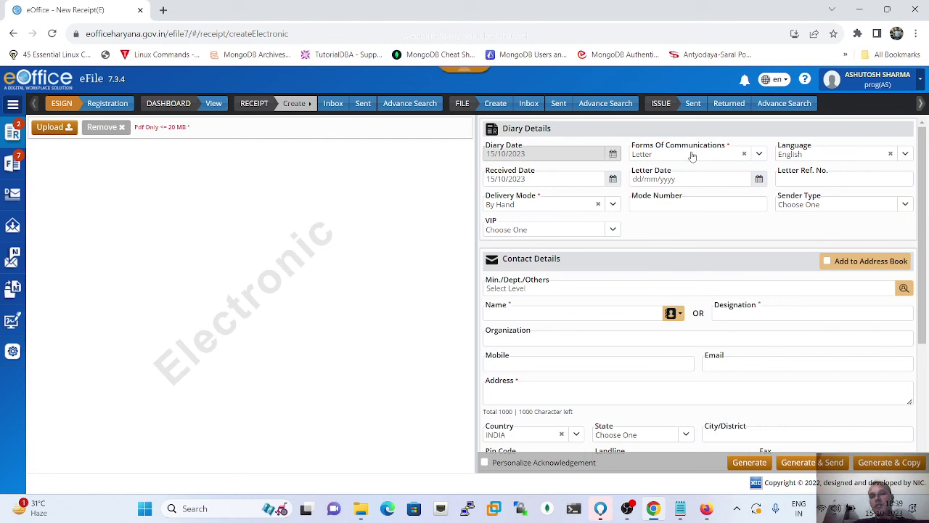
# - Choose Letter as the form of communication, revealing Letter Date and Mode Number fields
pyautogui.click(759, 156)
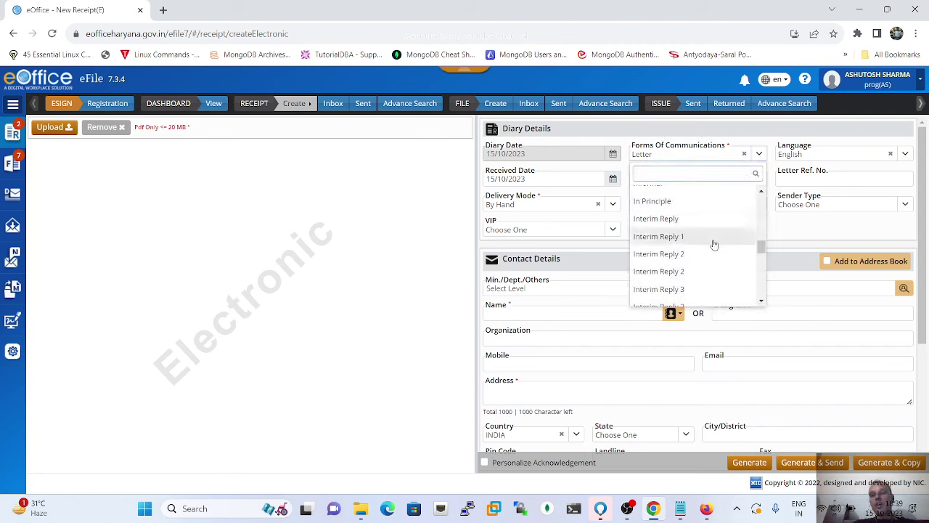
pyautogui.scroll(5, 706, 253)
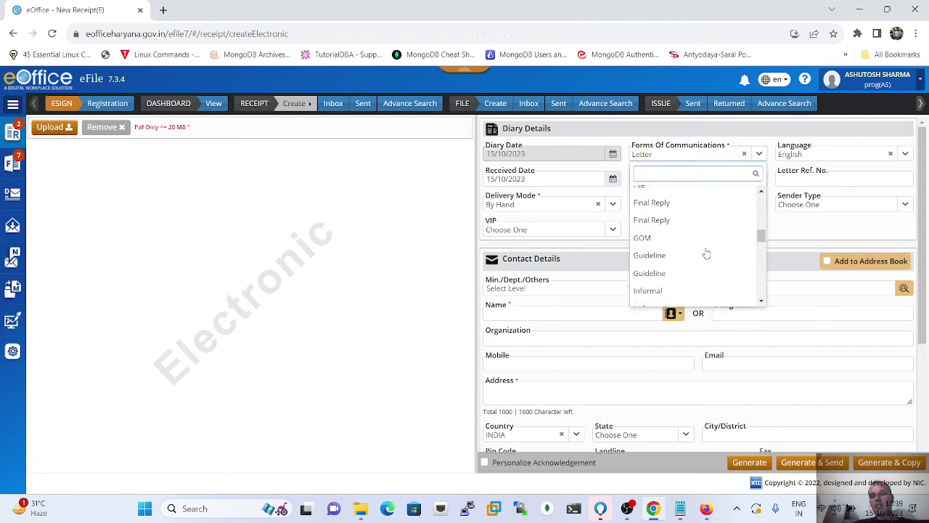
pyautogui.scroll(3, 707, 252)
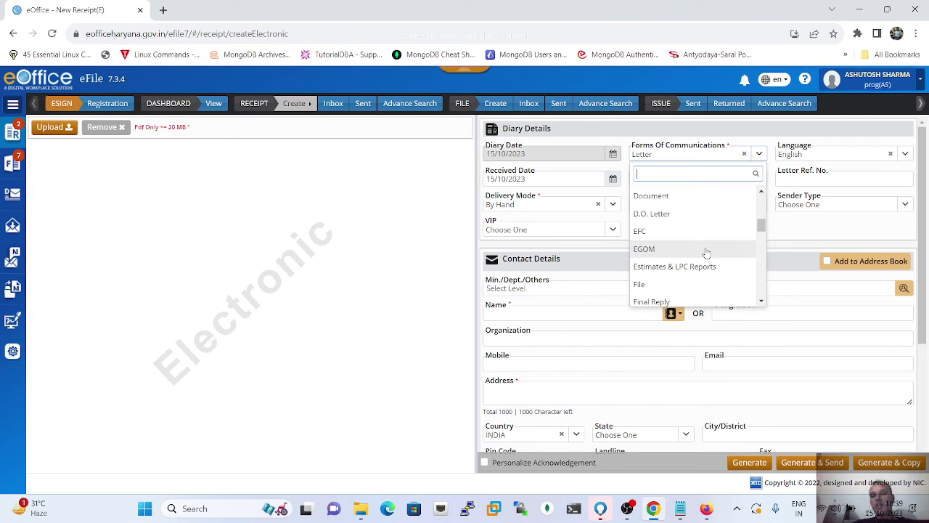
pyautogui.scroll(1, 707, 253)
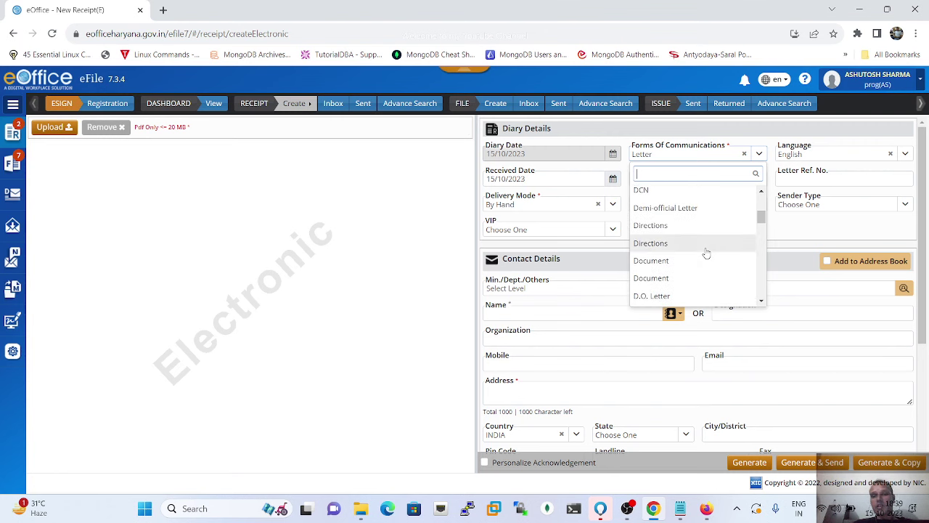
pyautogui.scroll(3, 705, 253)
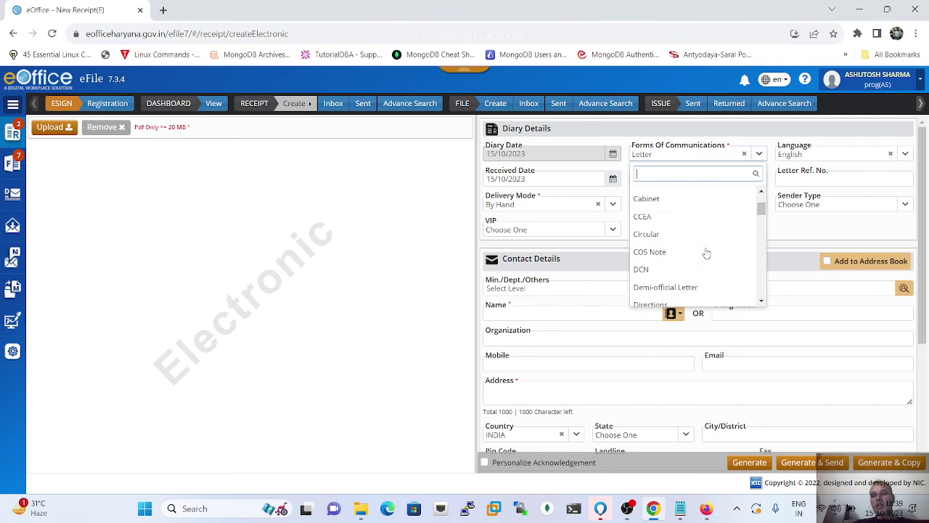
pyautogui.scroll(2, 677, 219)
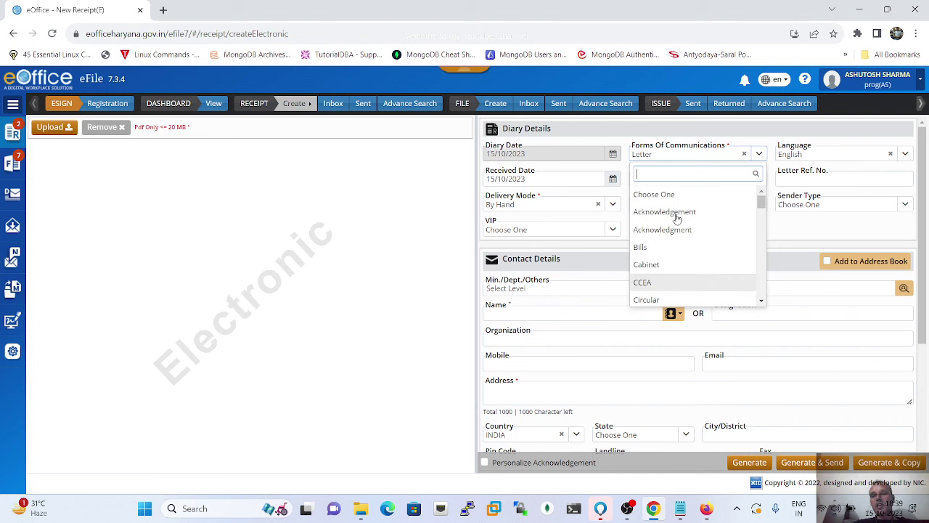
pyautogui.scroll(-3, 677, 220)
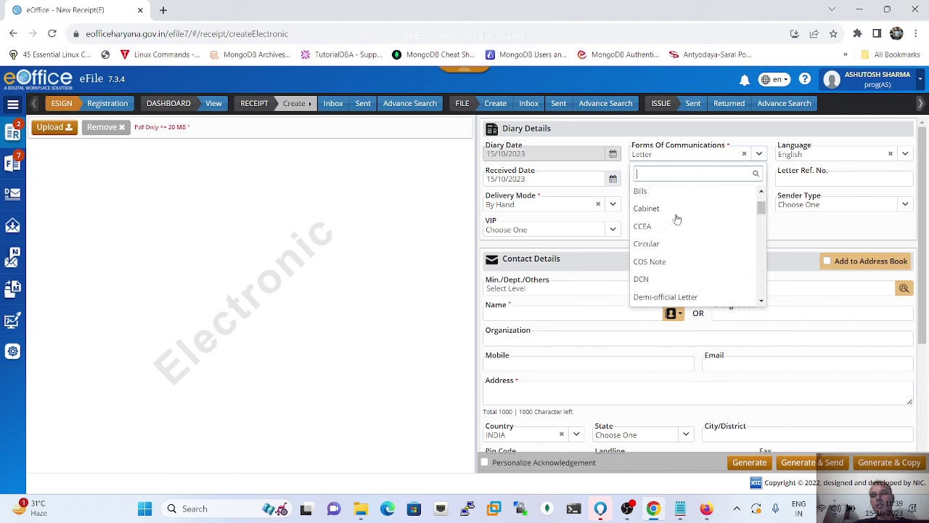
pyautogui.scroll(-5, 677, 219)
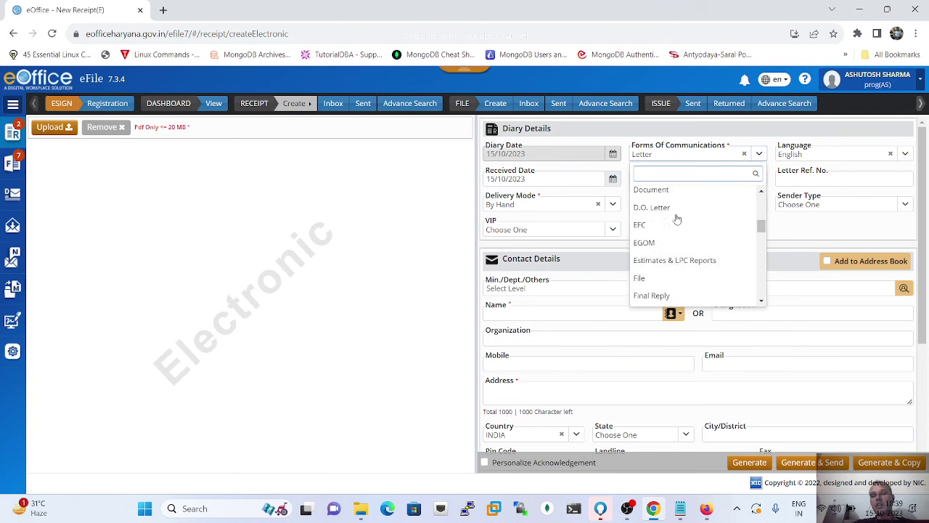
pyautogui.scroll(-4, 677, 219)
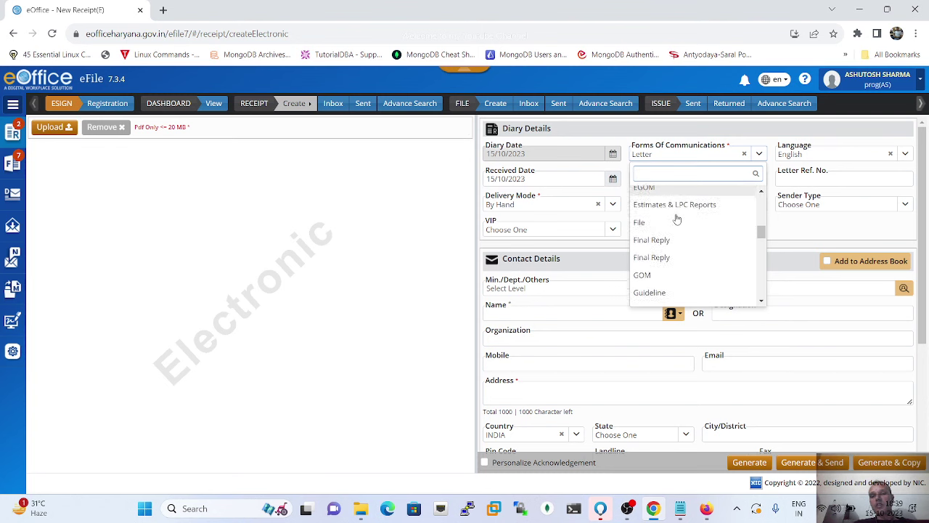
pyautogui.scroll(-3, 677, 219)
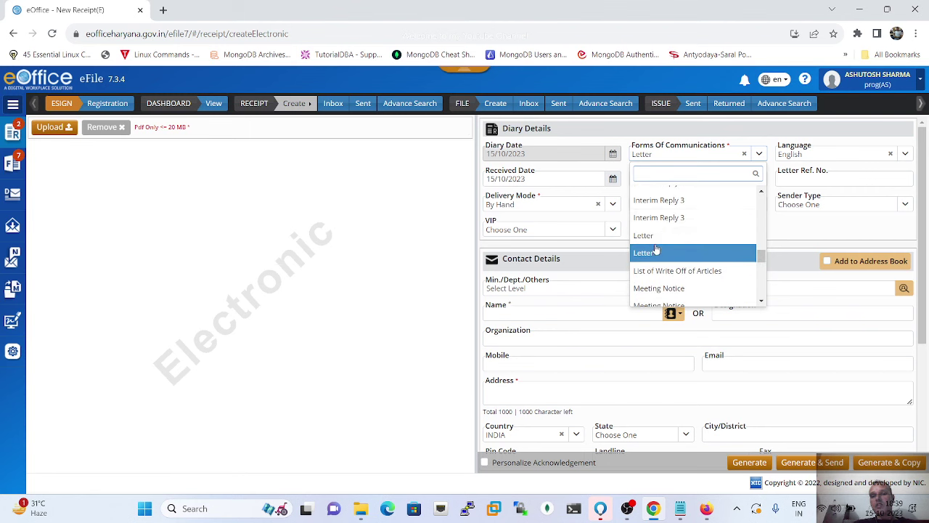
pyautogui.click(643, 235)
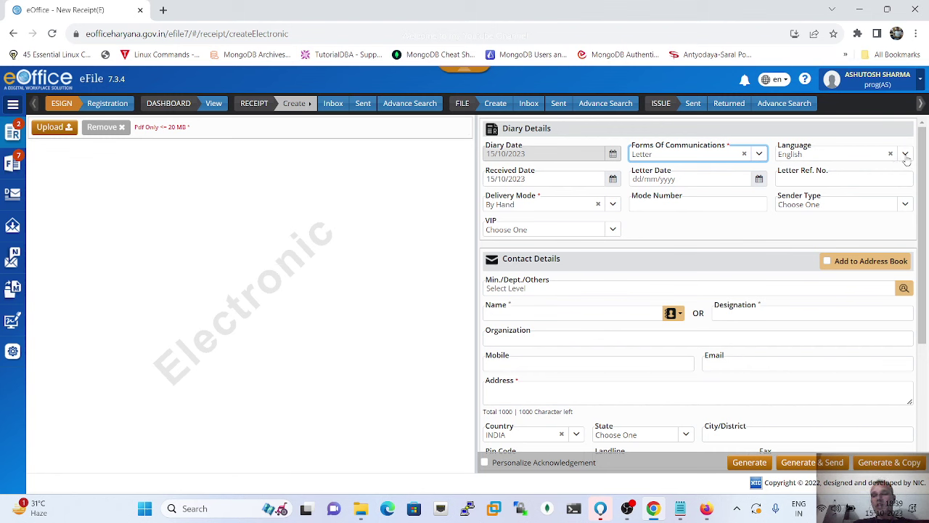
pyautogui.click(906, 153)
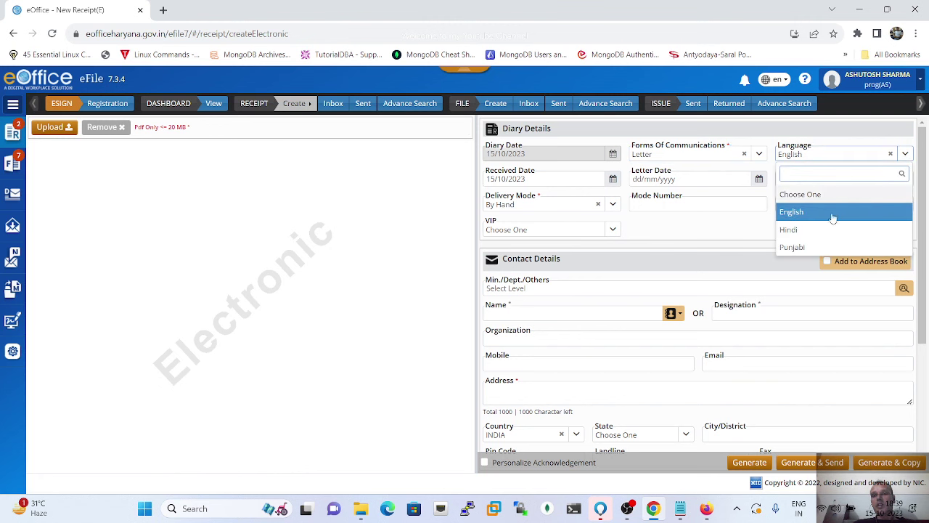
pyautogui.scroll(-1, 803, 243)
pyautogui.scroll(1, 806, 245)
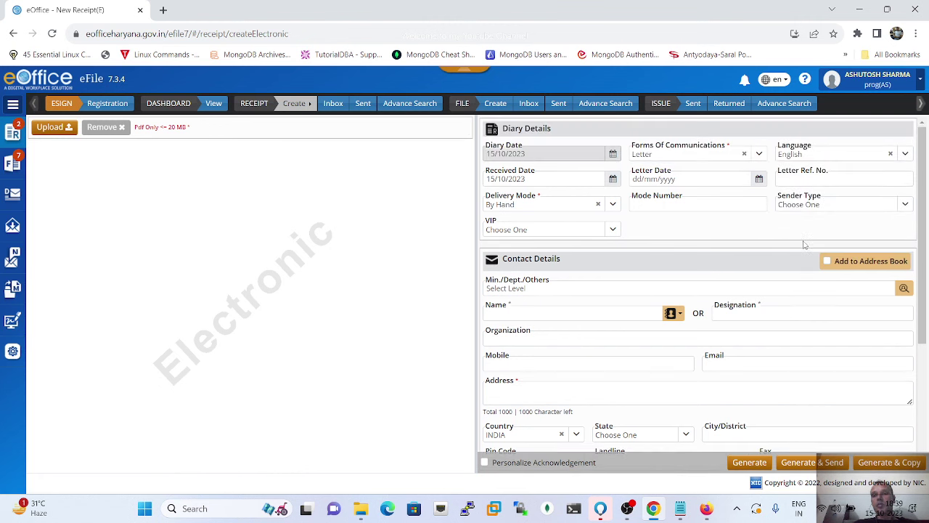
pyautogui.click(906, 155)
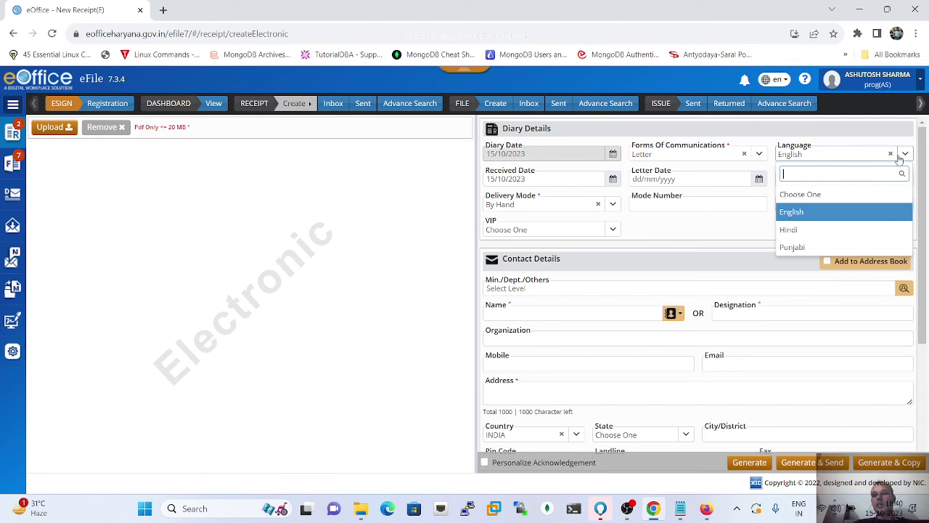
pyautogui.click(791, 217)
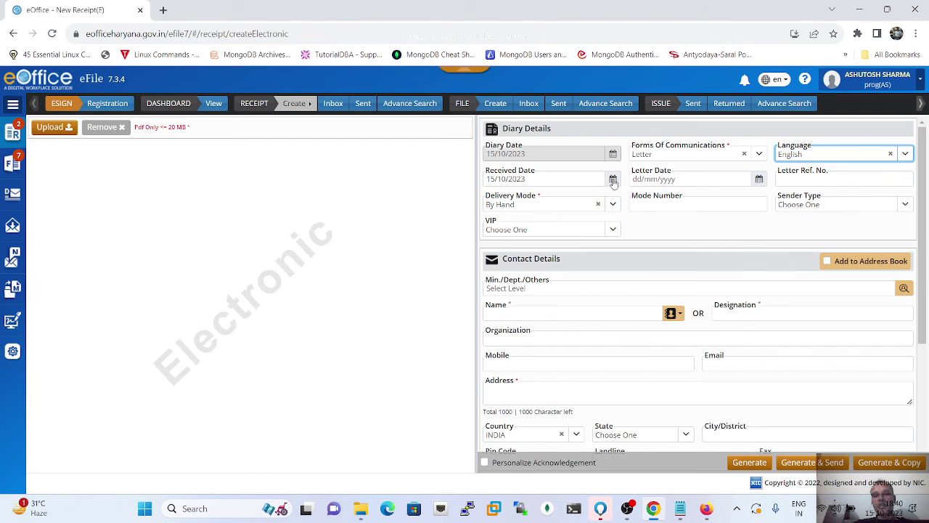
# - Set Received Date and Letter Date to 09/10/2023 and enter Letter Ref. No. 12/AS/2023
pyautogui.click(613, 181)
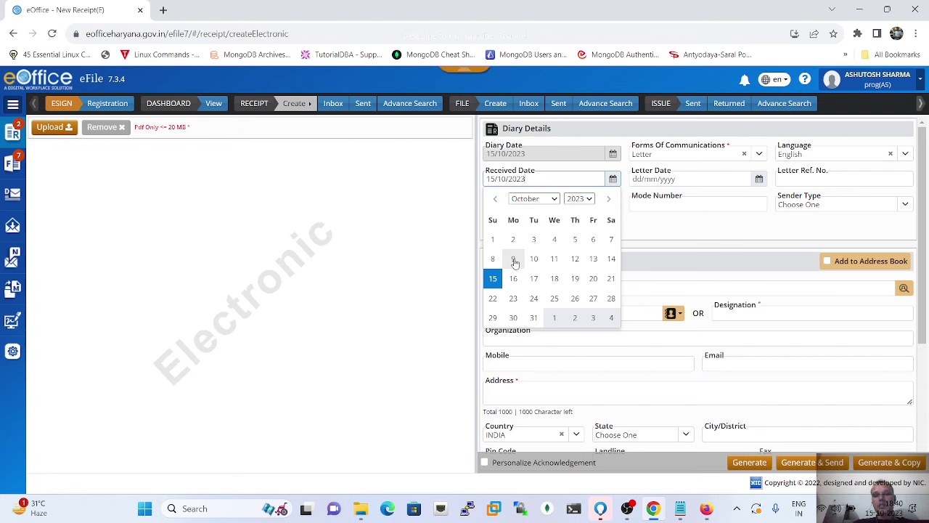
pyautogui.click(514, 260)
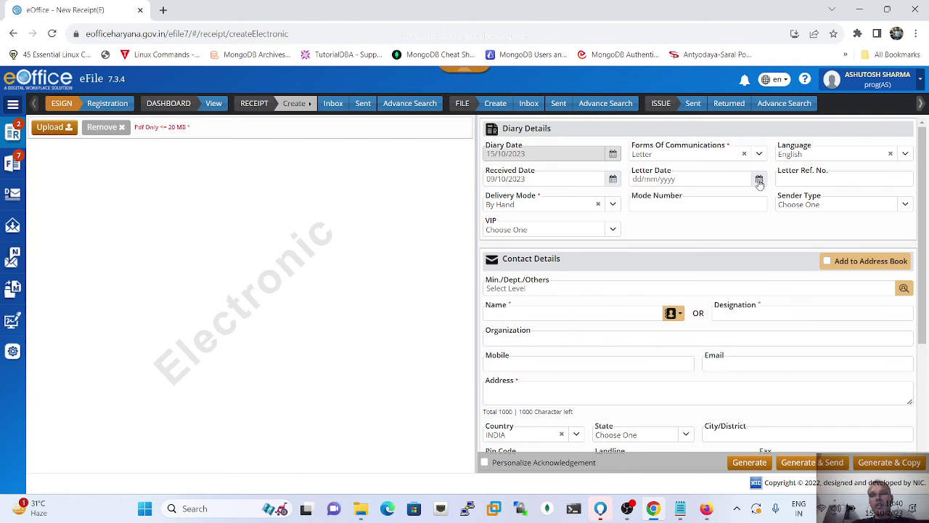
pyautogui.click(758, 180)
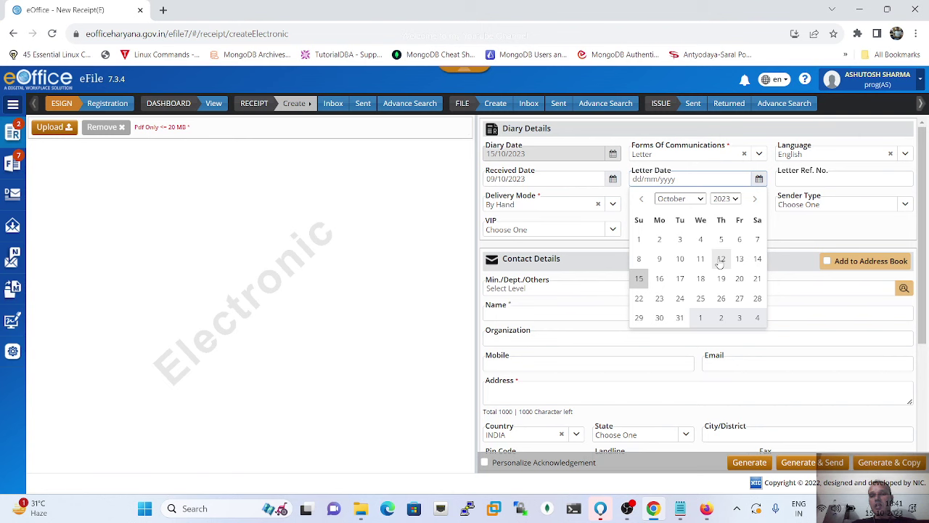
pyautogui.click(659, 259)
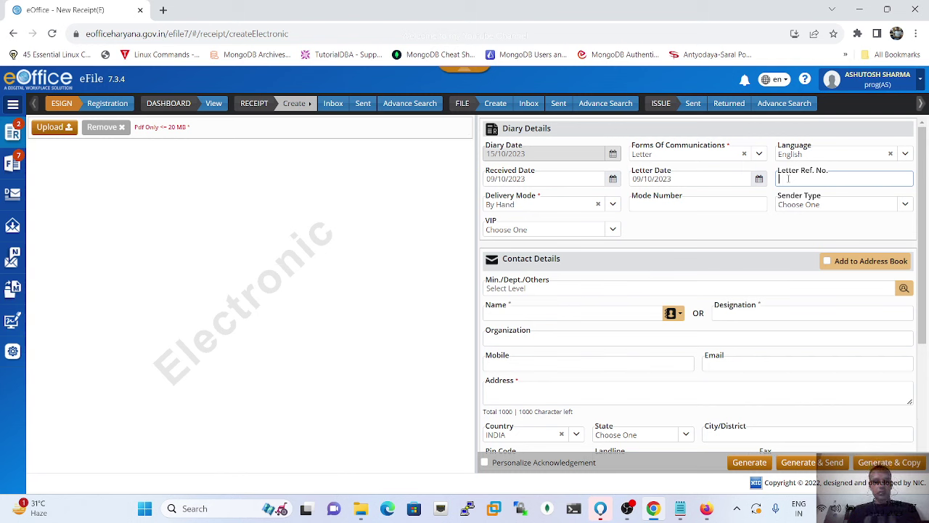
pyautogui.write('12')
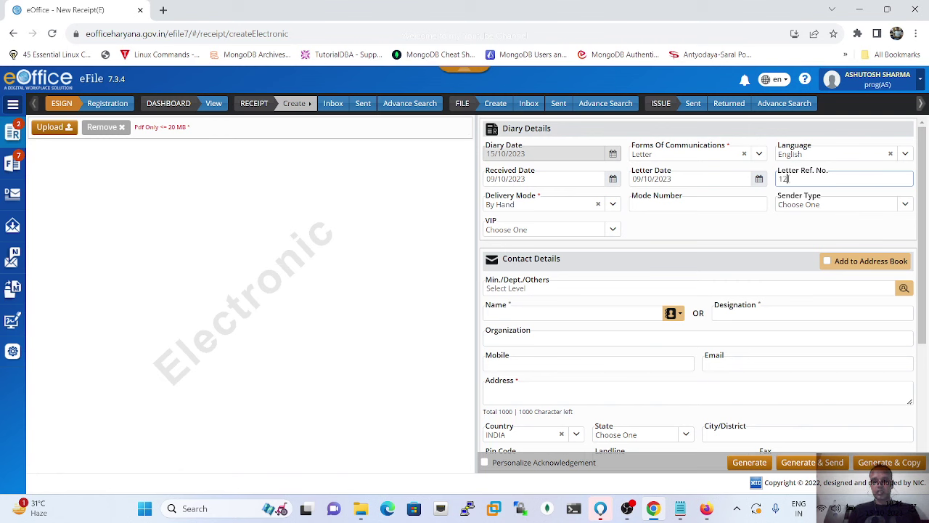
pyautogui.write('/AS/2023')
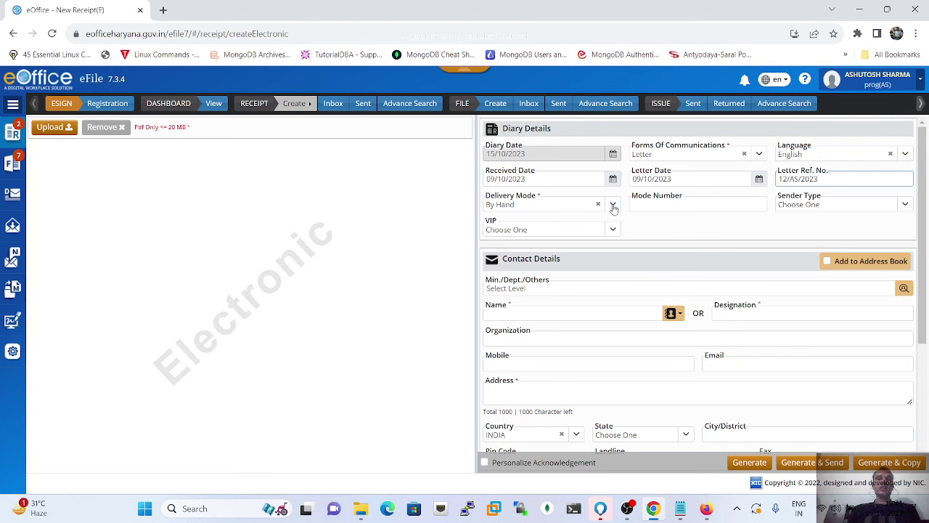
# - Change the receipt's Delivery Mode from By Hand to Courier
pyautogui.click(613, 207)
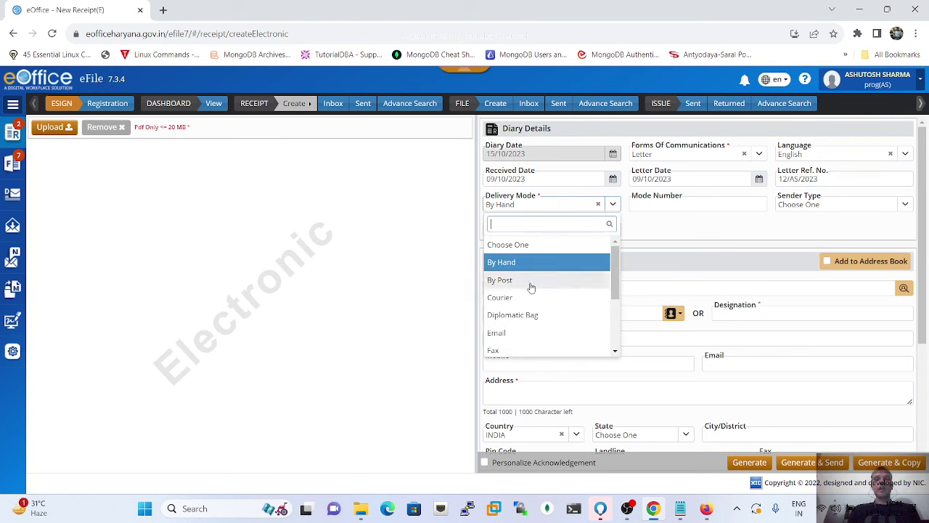
pyautogui.scroll(-3, 529, 316)
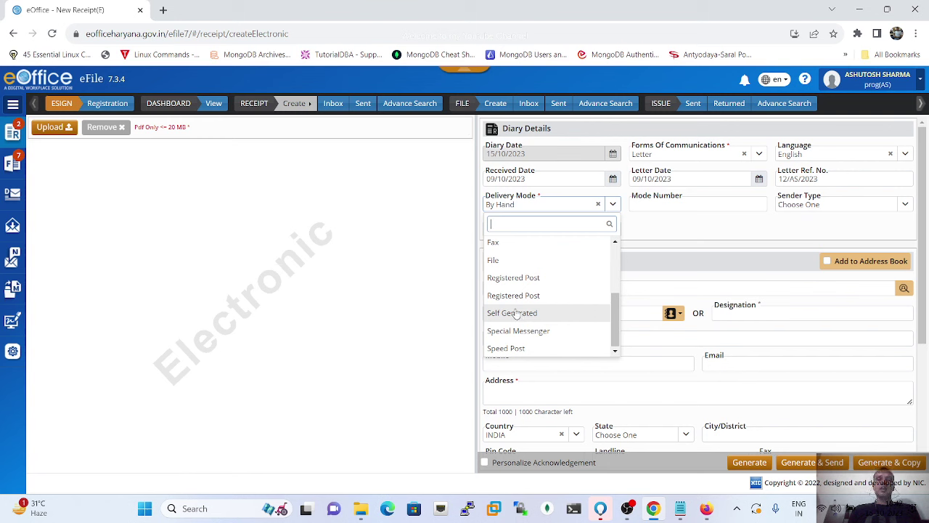
pyautogui.scroll(-1, 521, 315)
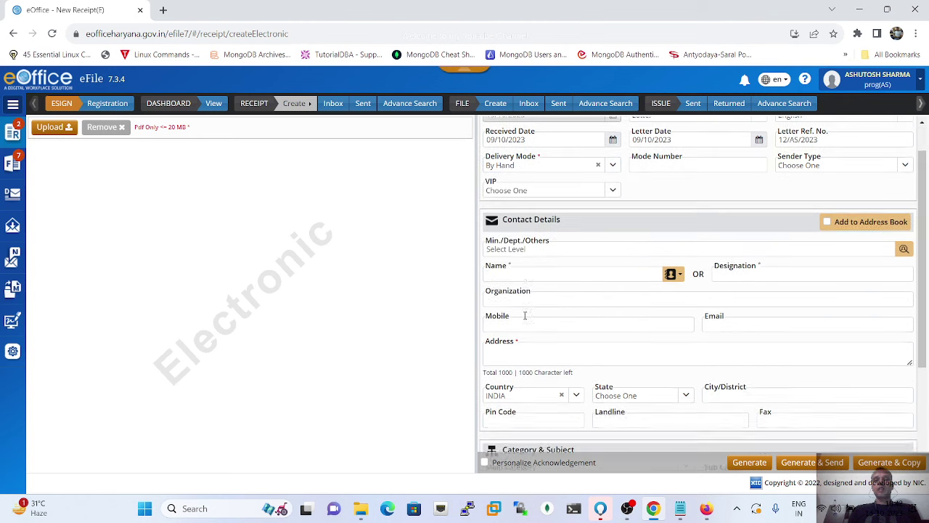
pyautogui.scroll(1, 525, 315)
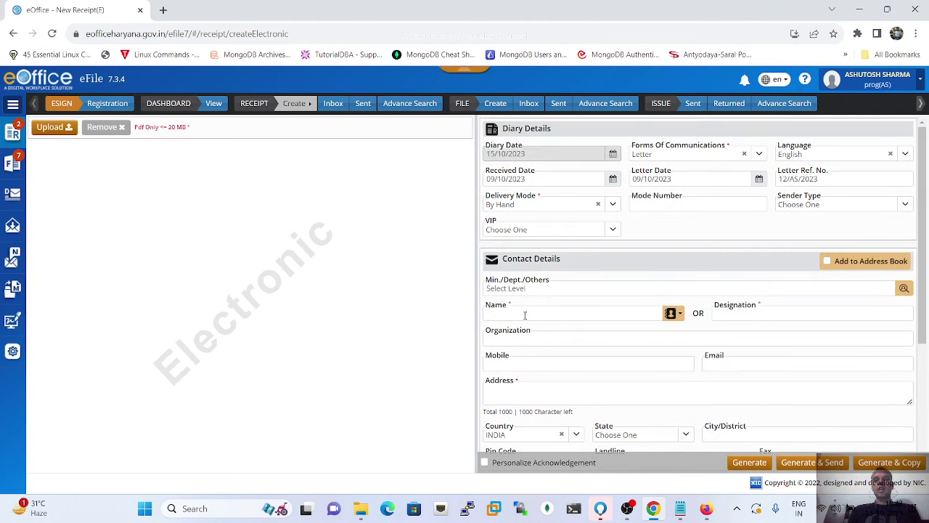
pyautogui.click(612, 205)
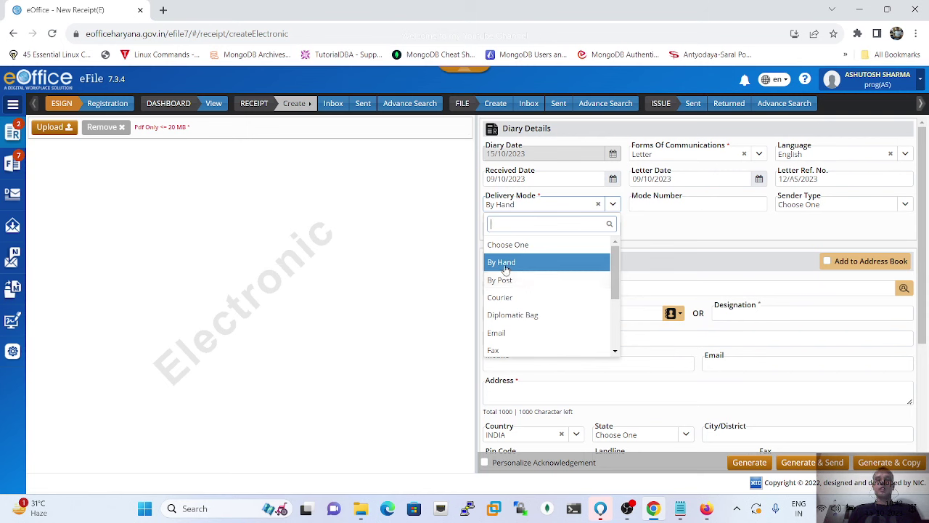
pyautogui.click(505, 263)
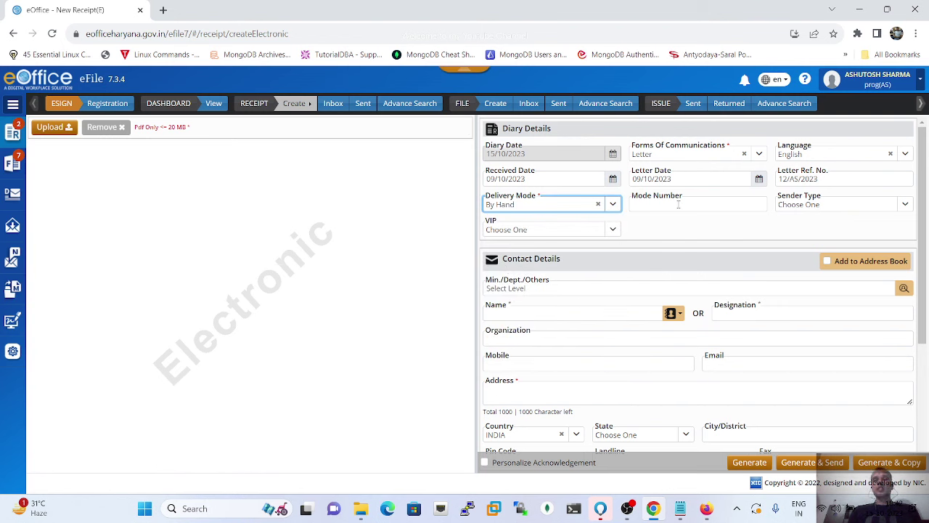
pyautogui.click(678, 204)
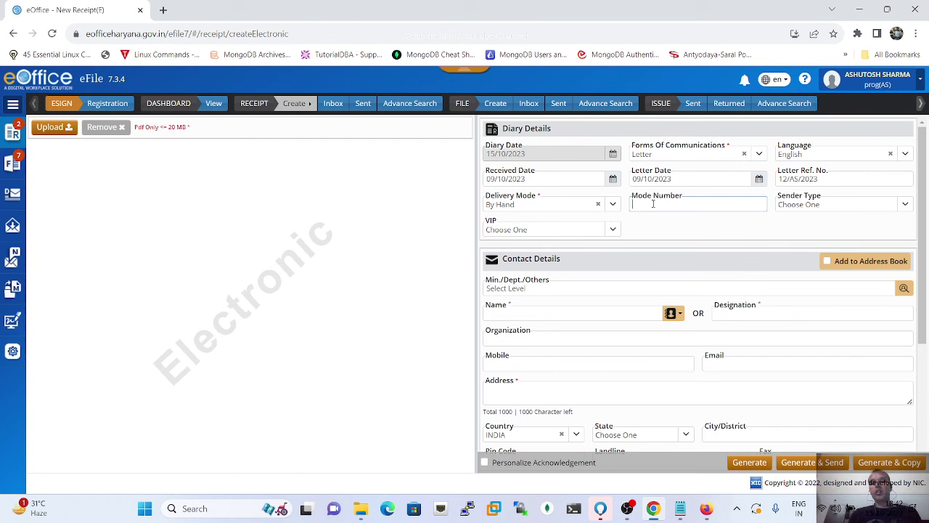
pyautogui.click(612, 205)
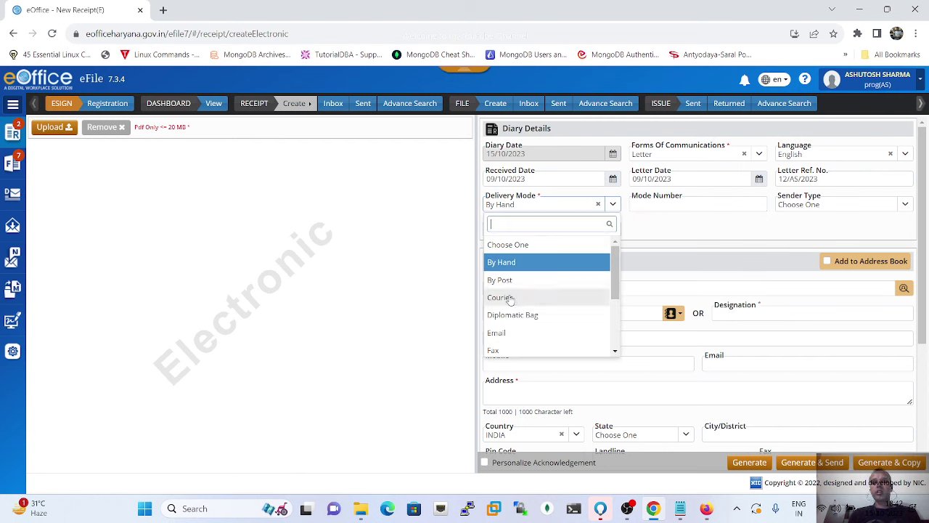
pyautogui.click(511, 298)
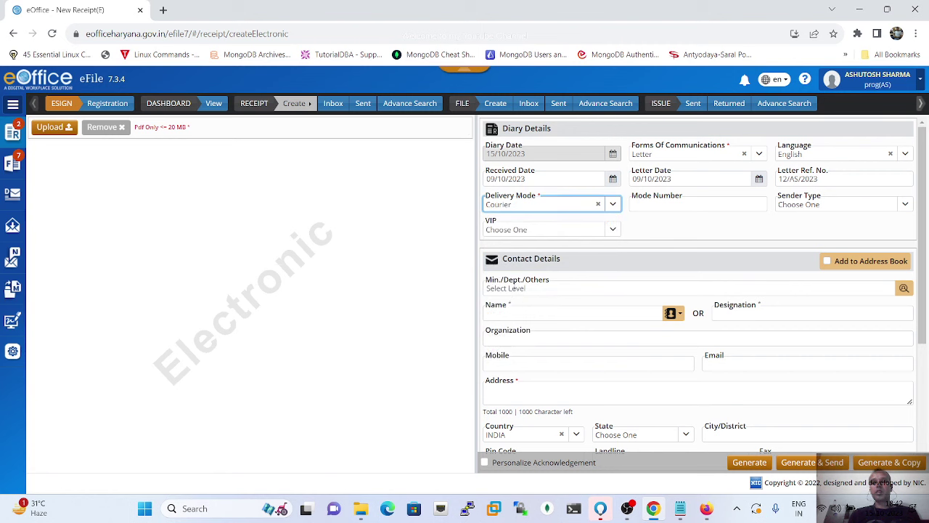
# - Check the Sender Type options, leave it unset, and bring up the VIP category list
pyautogui.click(650, 205)
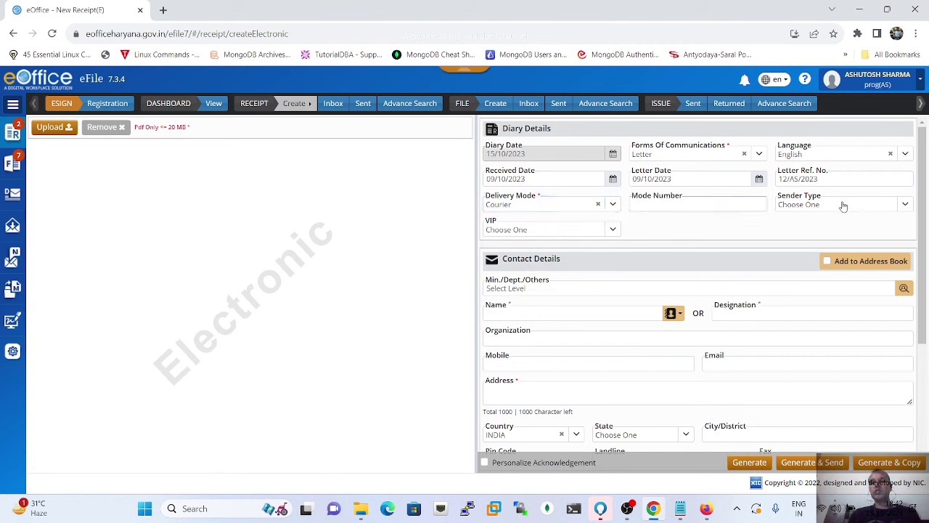
pyautogui.click(904, 205)
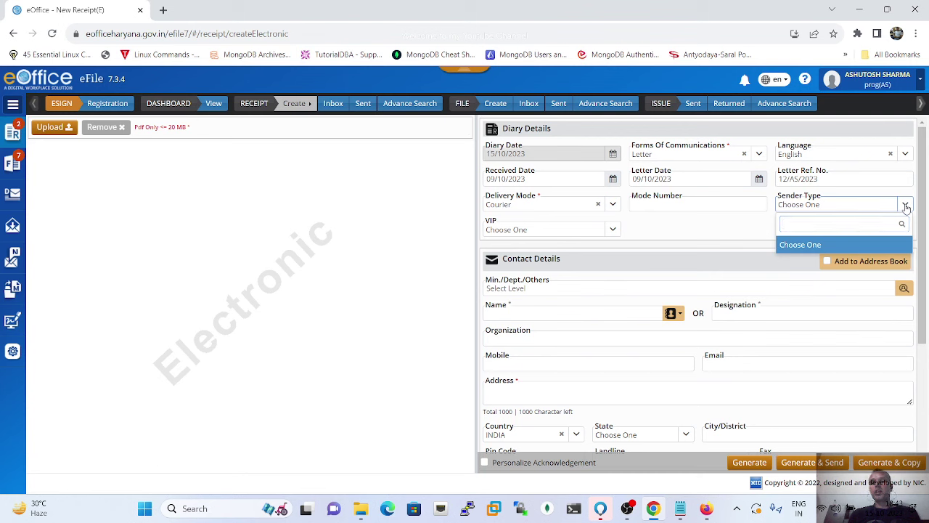
pyautogui.click(906, 206)
pyautogui.click(711, 230)
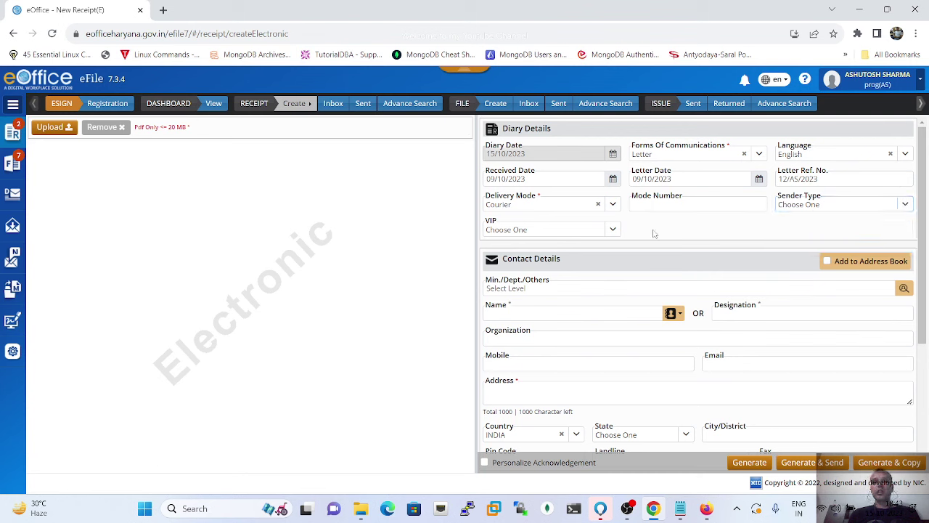
pyautogui.click(612, 231)
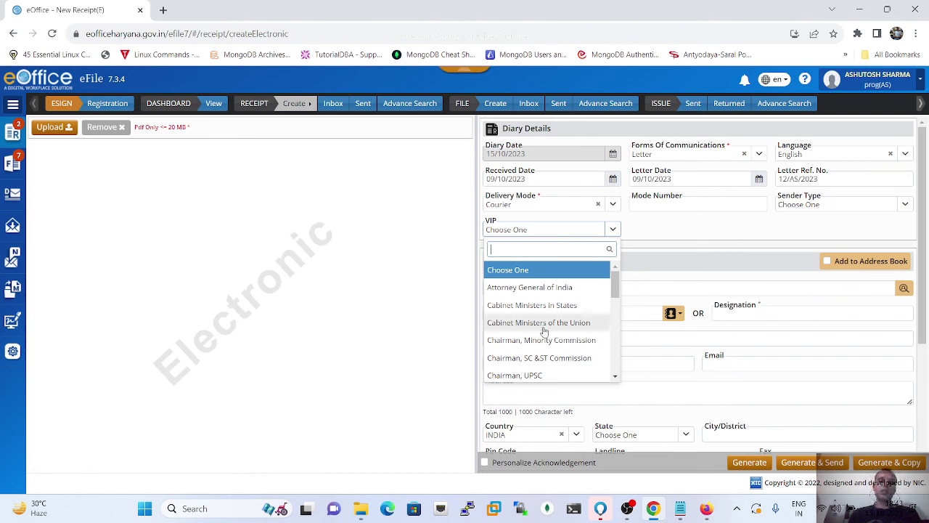
# - Mark the sender as a President's Office VIP
pyautogui.scroll(-5, 543, 332)
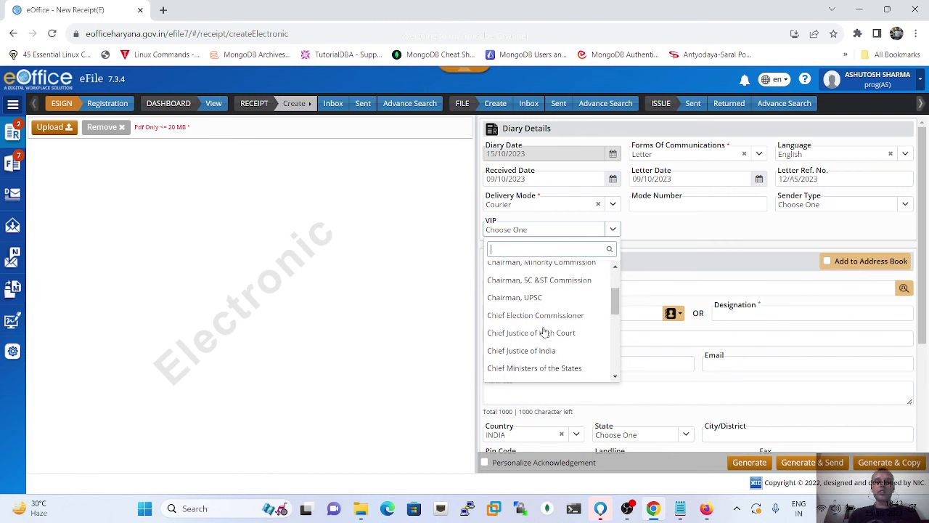
pyautogui.scroll(-3, 543, 331)
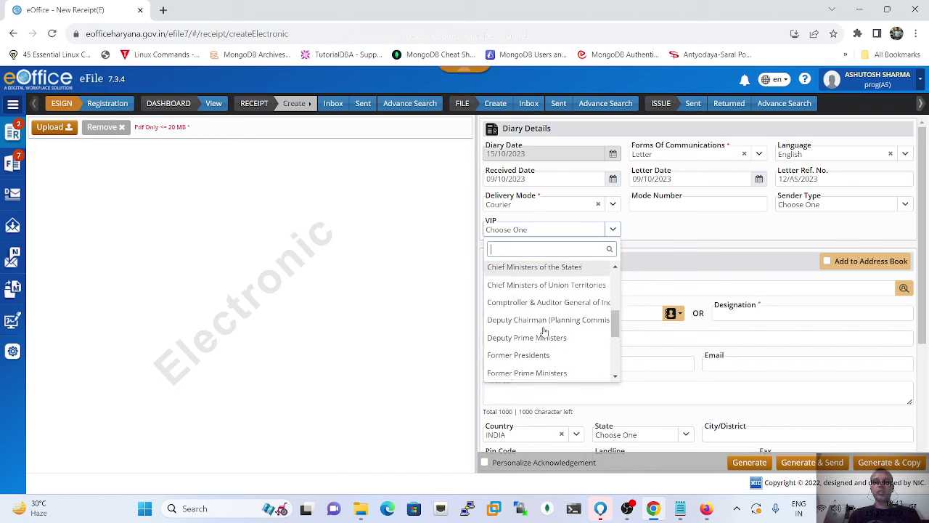
pyautogui.scroll(-4, 543, 332)
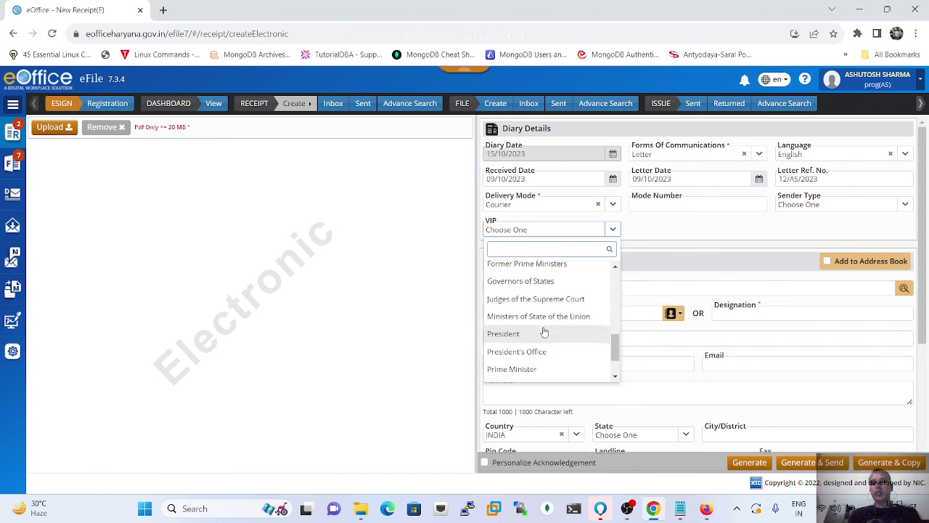
pyautogui.scroll(-3, 543, 332)
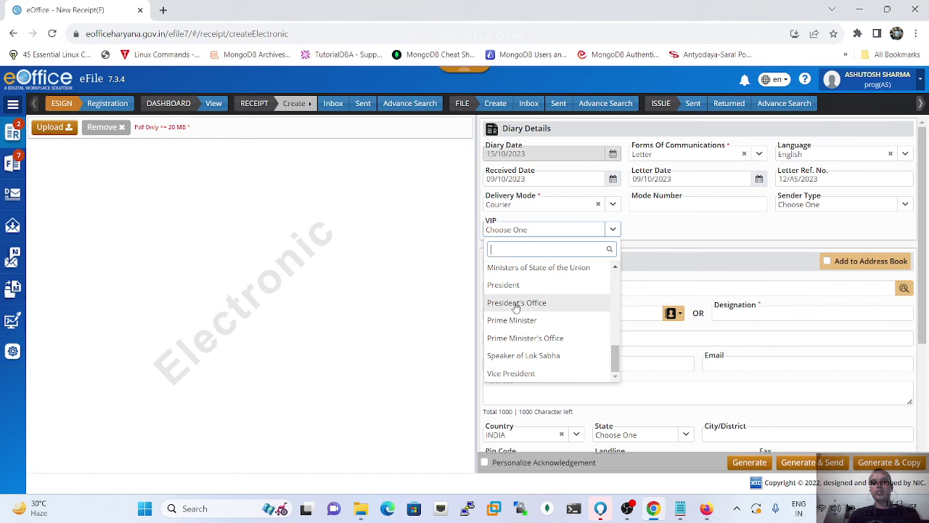
pyautogui.click(516, 302)
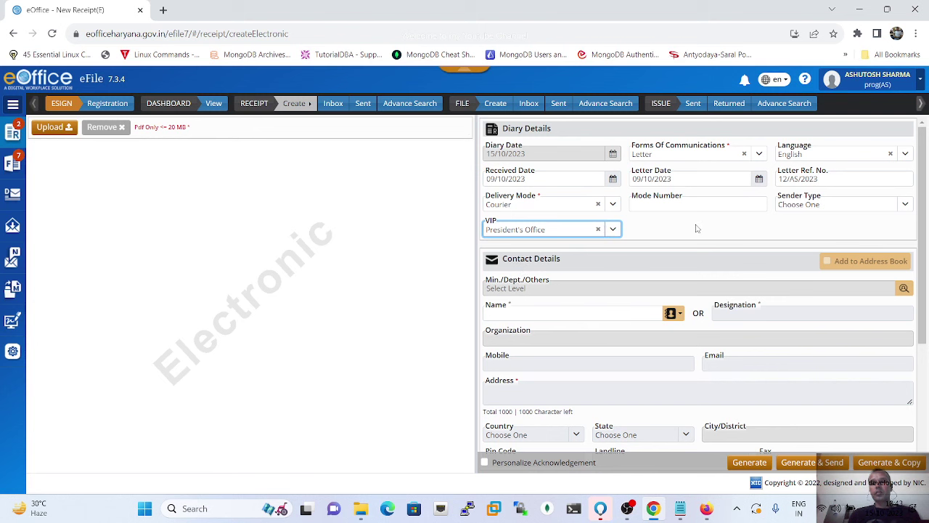
pyautogui.scroll(-2, 695, 229)
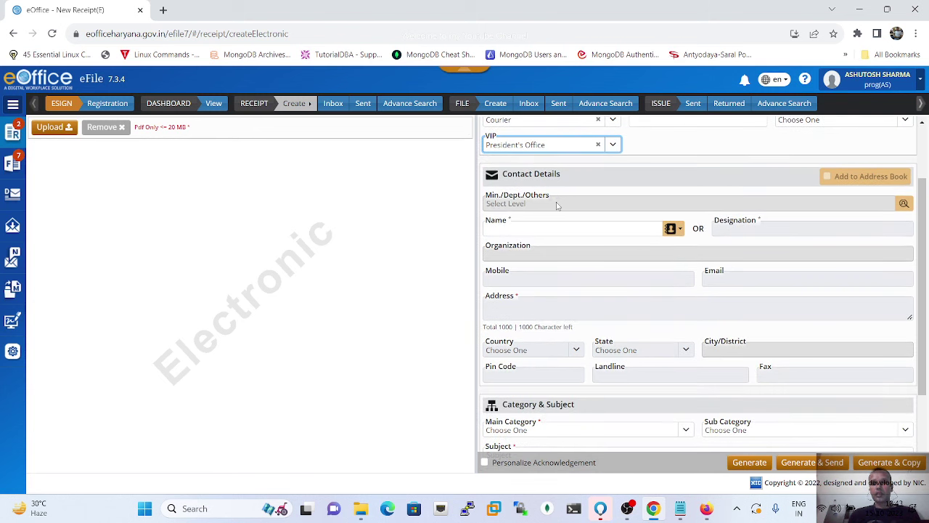
pyautogui.scroll(1, 577, 210)
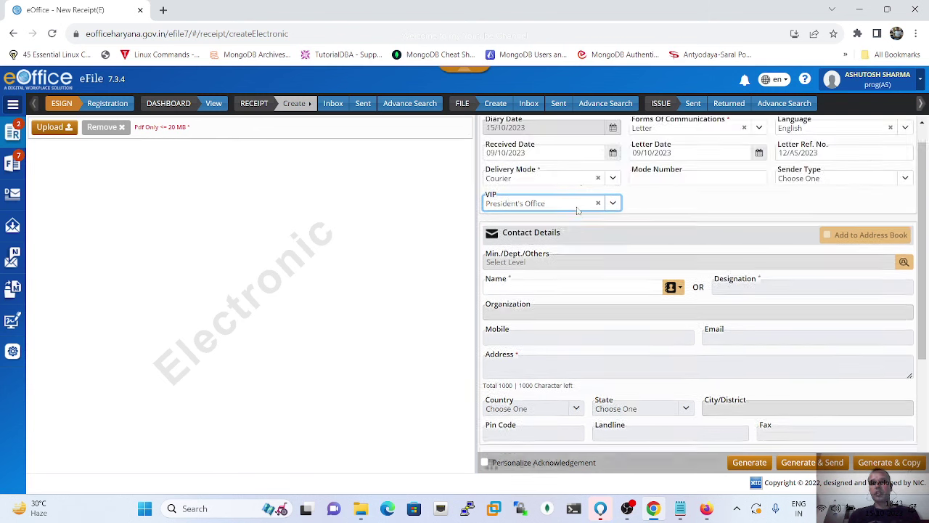
pyautogui.scroll(1, 577, 210)
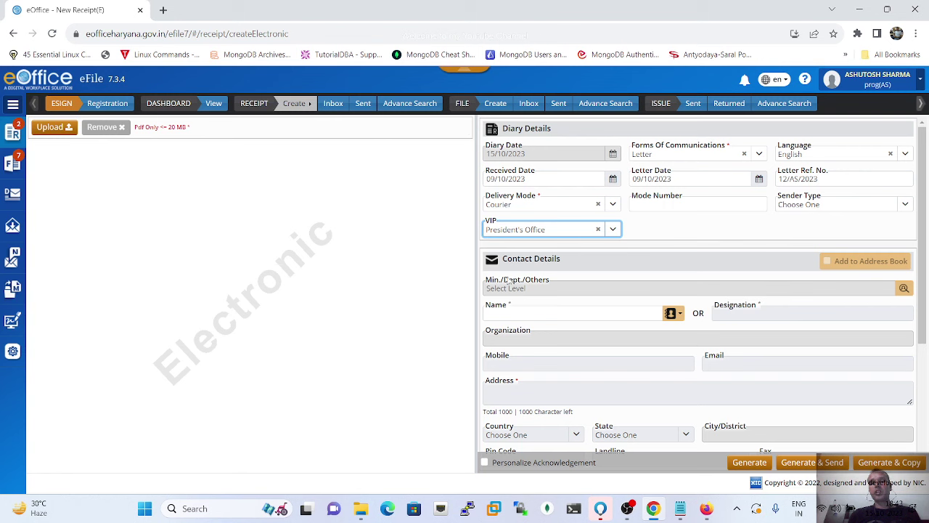
pyautogui.click(559, 294)
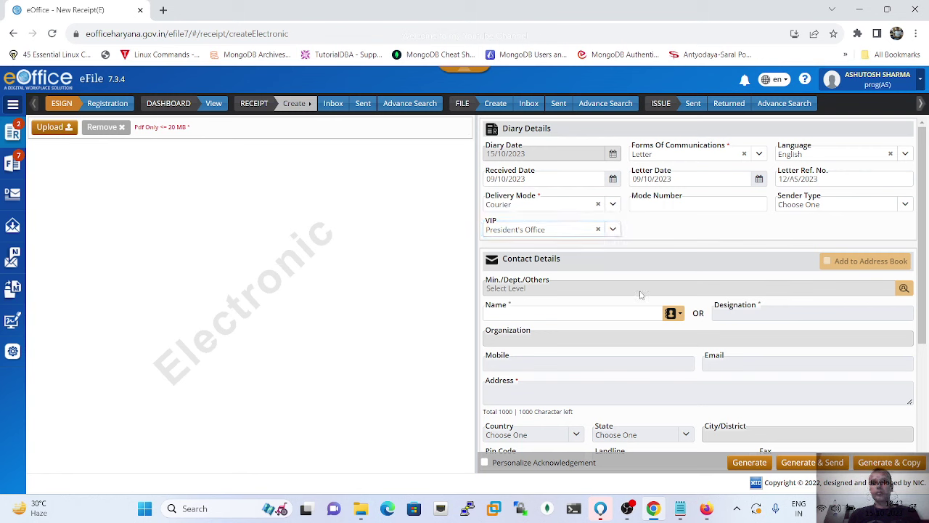
# - Switch the VIP category to Chairman, UPSC, then clear it back to Choose One
pyautogui.click(613, 230)
pyautogui.scroll(1, 556, 318)
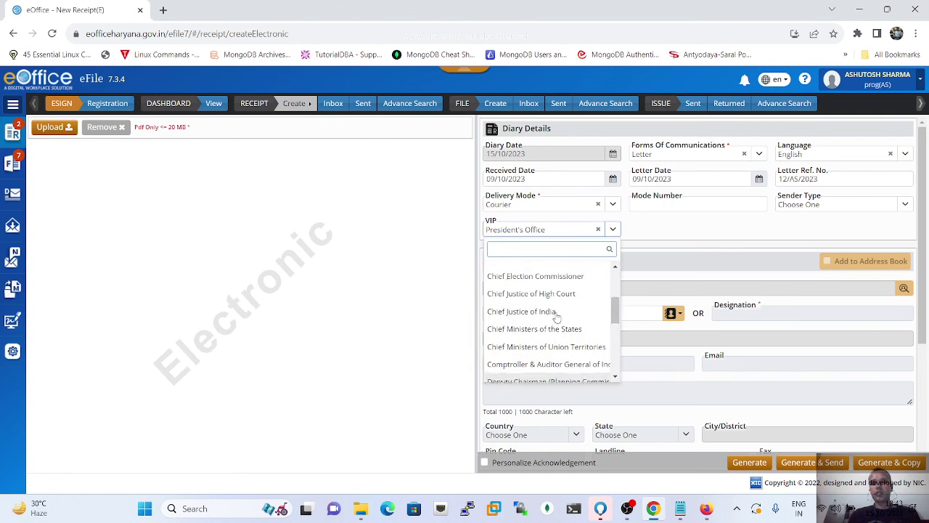
pyautogui.scroll(1, 556, 317)
pyautogui.click(516, 275)
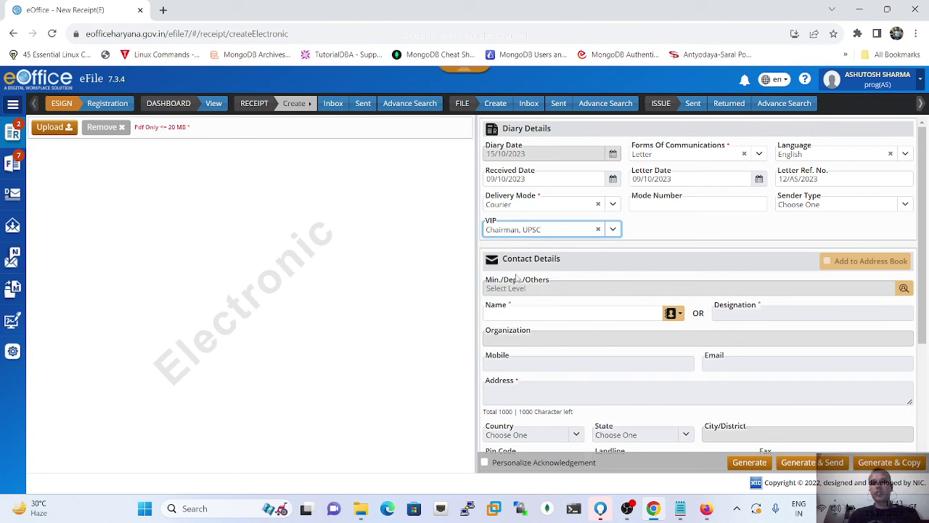
pyautogui.click(588, 293)
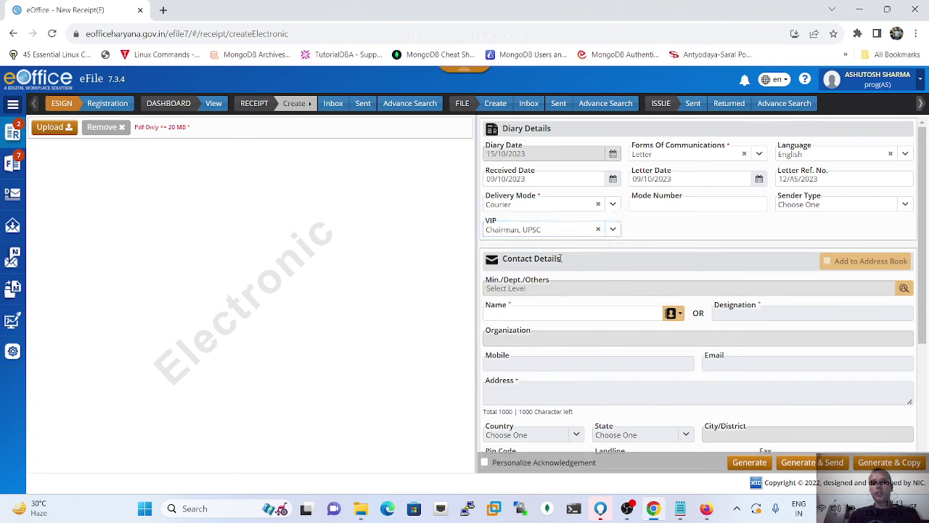
pyautogui.click(598, 229)
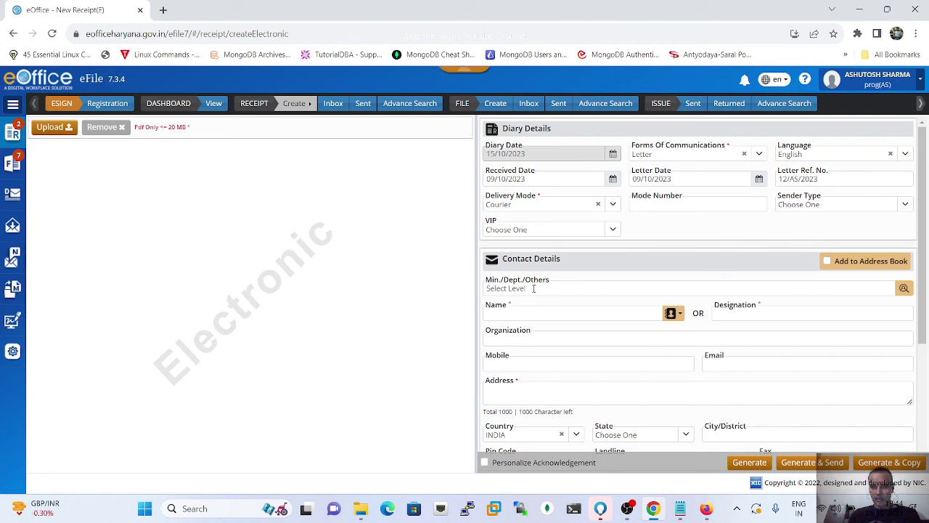
# - Search 'department' and select DEPARTMENT OF SPACE as the sender's Min./Dept./Others
pyautogui.click(534, 288)
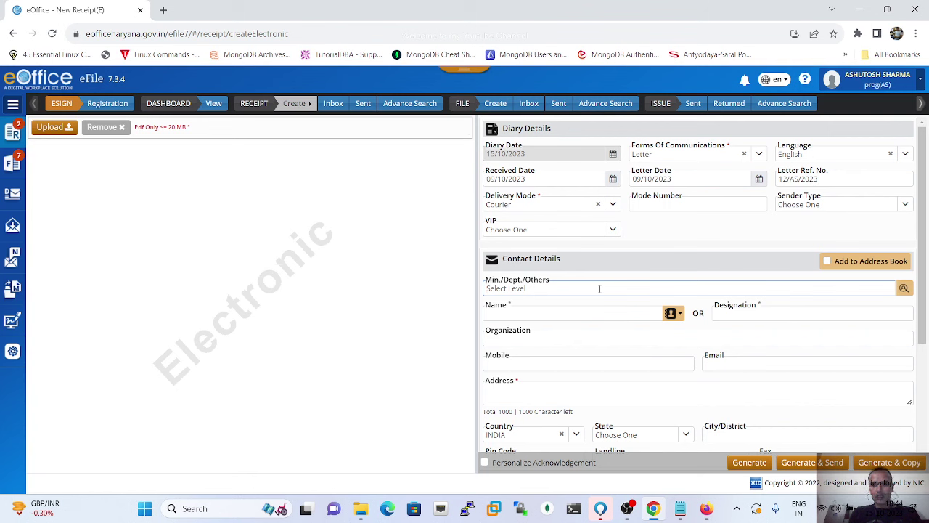
pyautogui.write('dj')
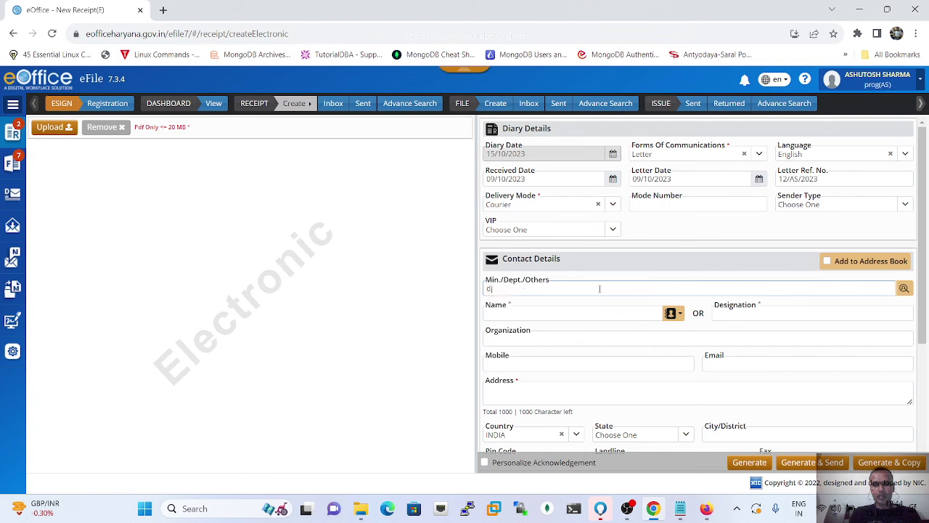
pyautogui.write('epartment')
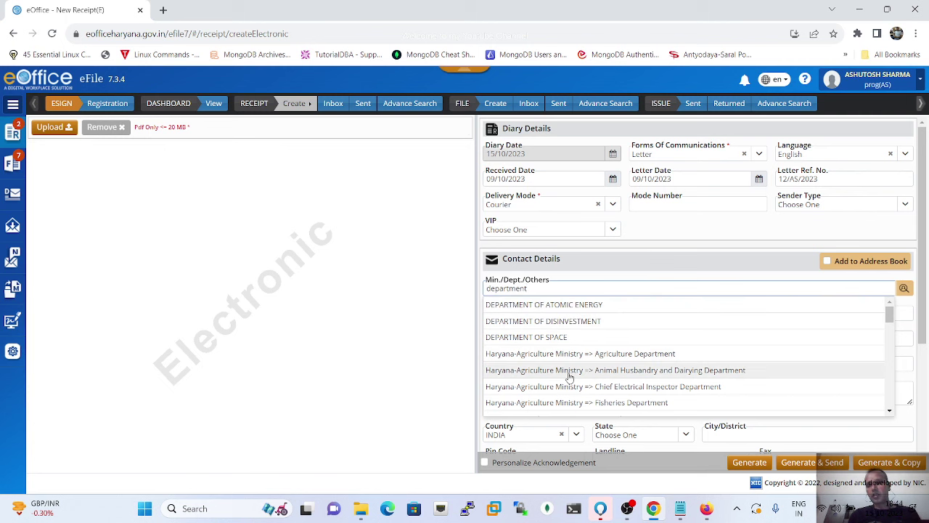
pyautogui.scroll(-5, 570, 377)
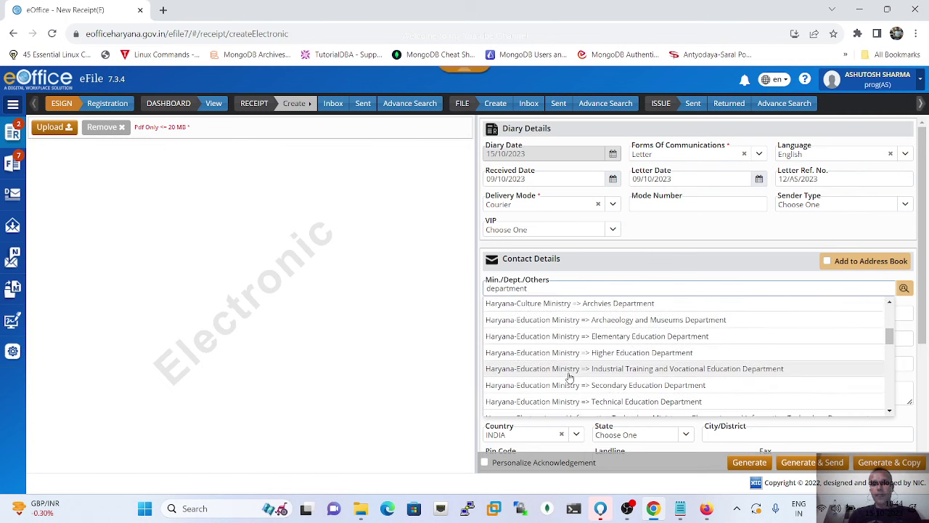
pyautogui.scroll(-5, 570, 378)
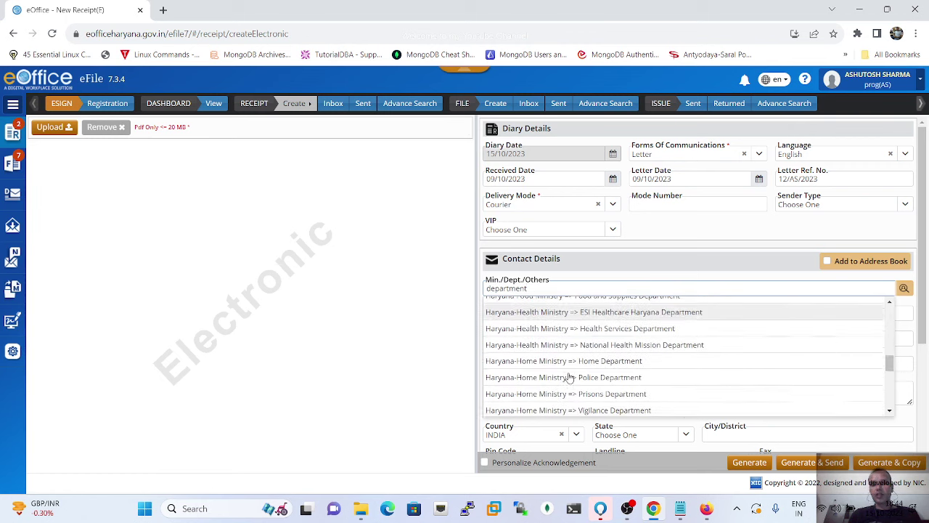
pyautogui.scroll(-3, 570, 378)
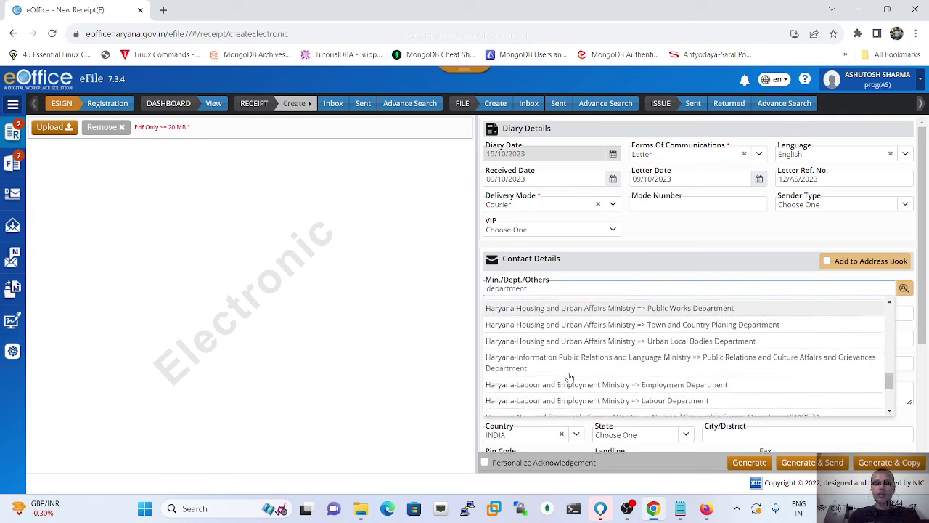
pyautogui.scroll(-4, 570, 378)
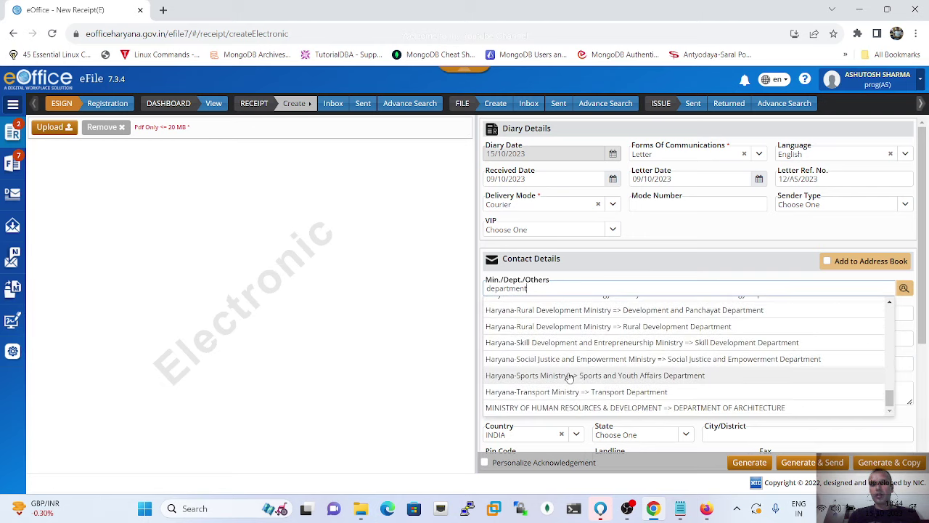
pyautogui.scroll(8, 569, 378)
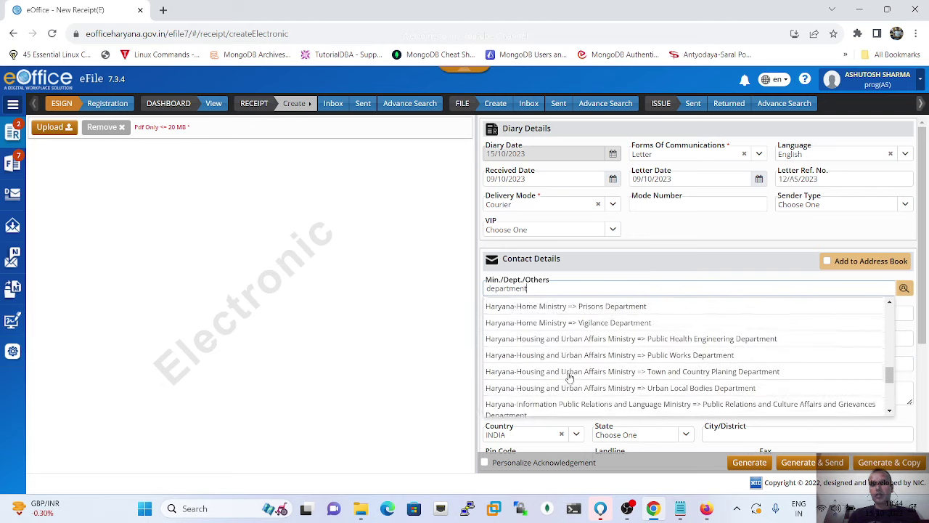
pyautogui.scroll(6, 569, 377)
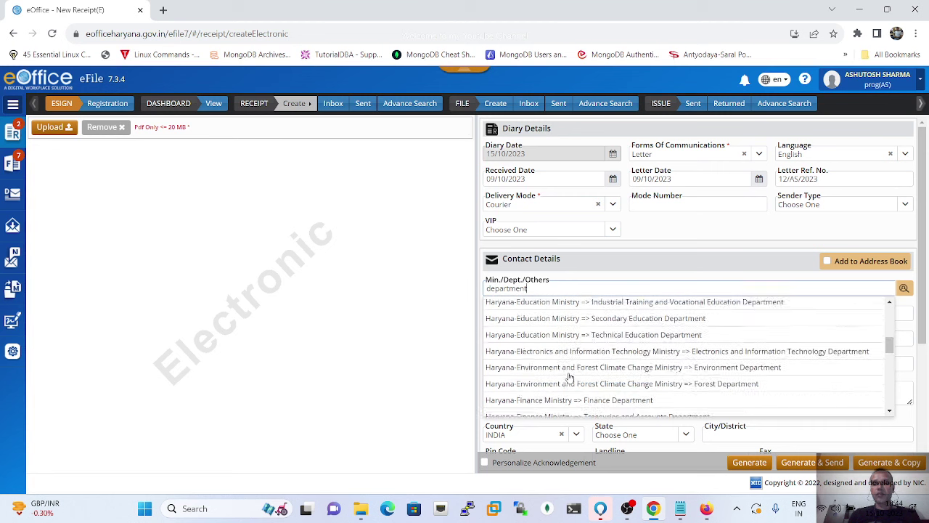
pyautogui.scroll(5, 570, 378)
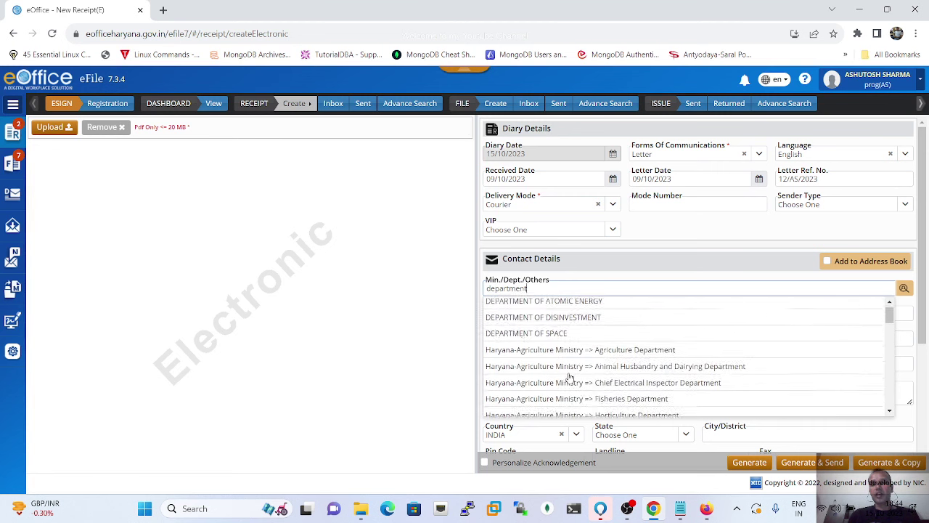
pyautogui.click(530, 338)
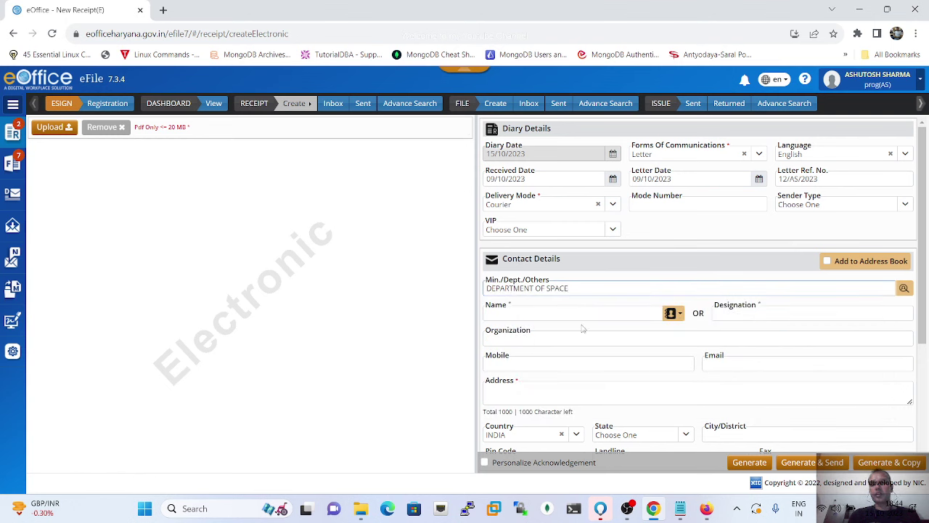
# - Enter the sender's name and the designation DS in the contact details
pyautogui.click(548, 314)
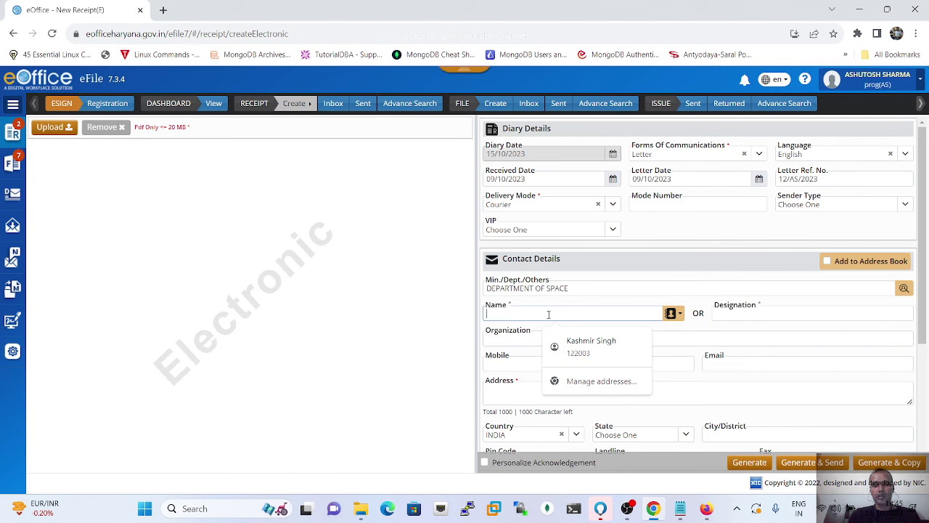
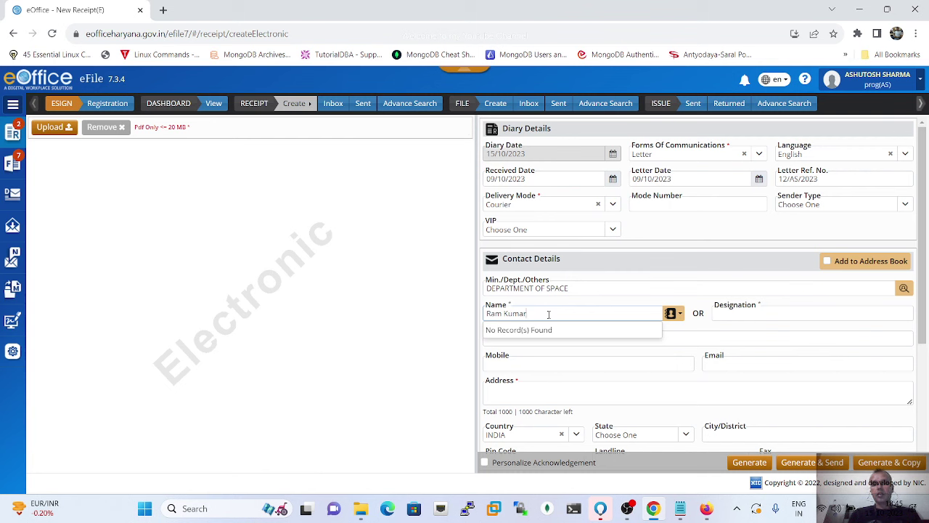
pyautogui.press('Tab')
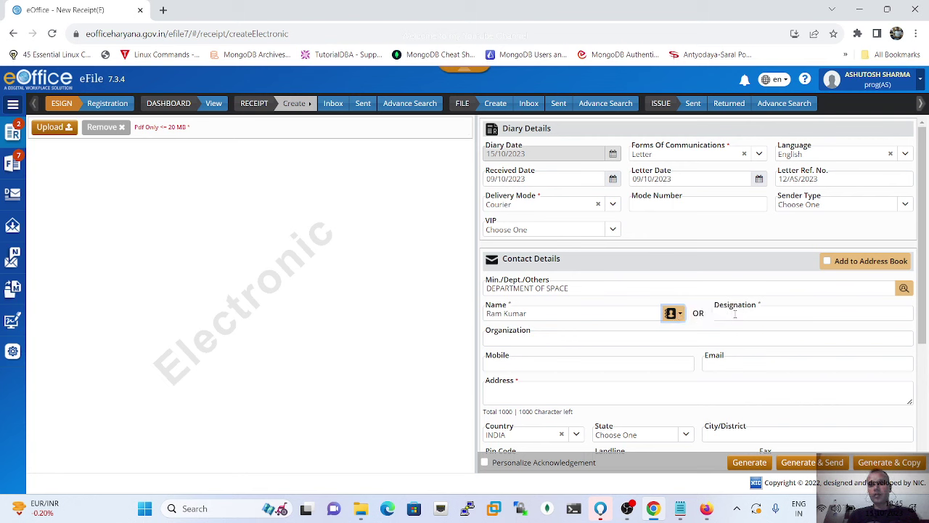
pyautogui.click(734, 314)
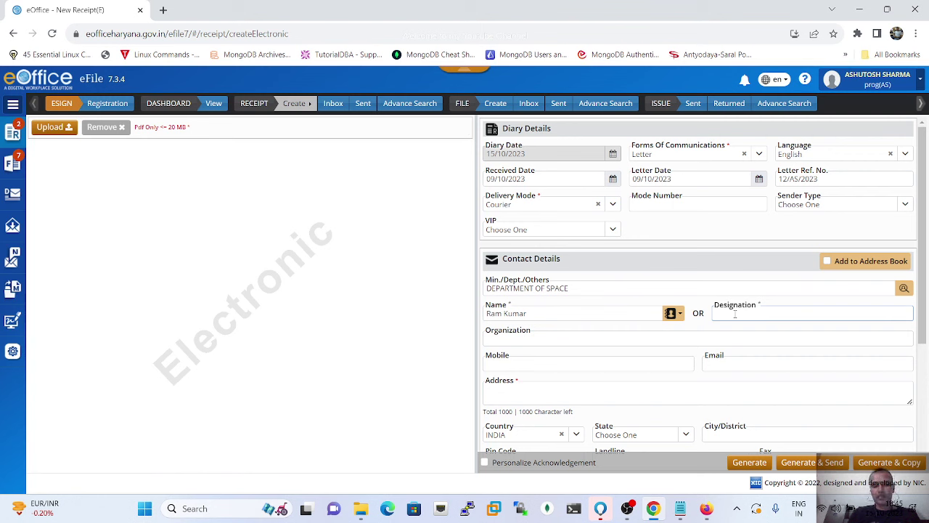
pyautogui.write('DS')
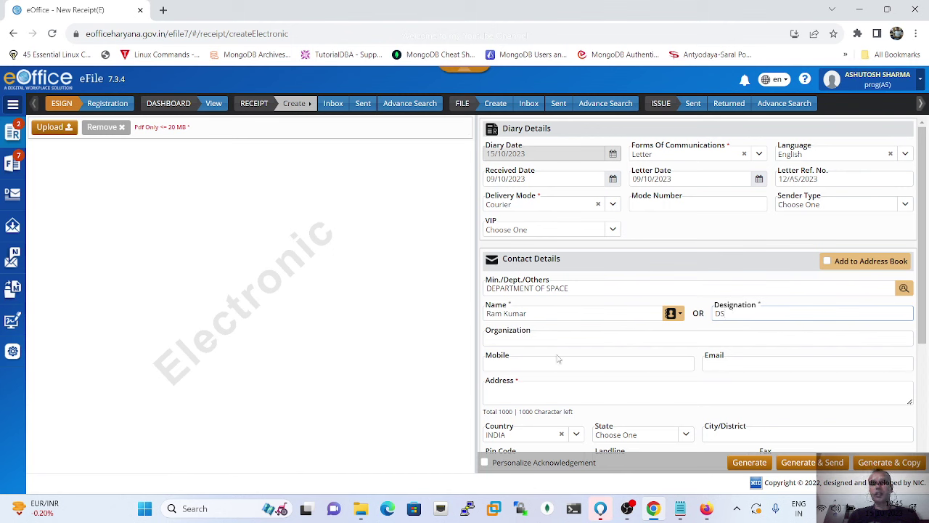
# - Set the organization to Department of Chemicals and Fertlizer from the suggestions
pyautogui.click(524, 336)
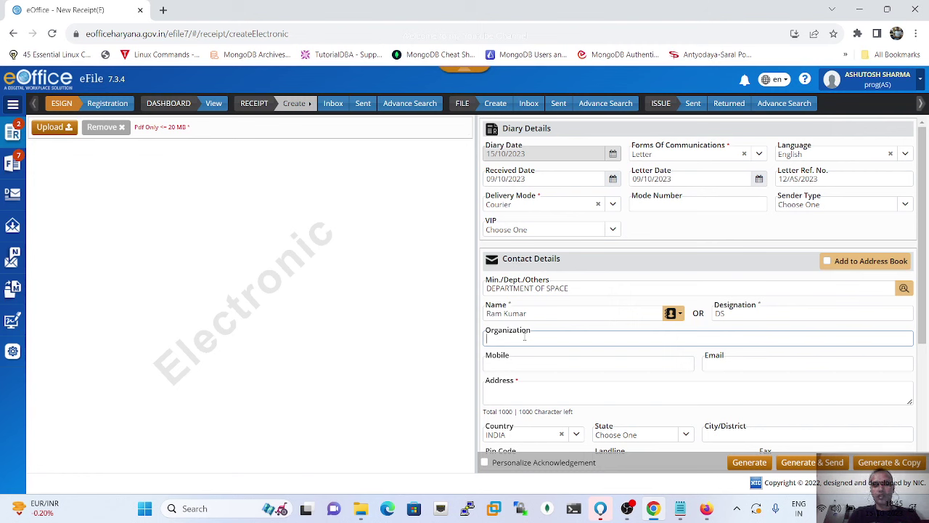
pyautogui.write('Account')
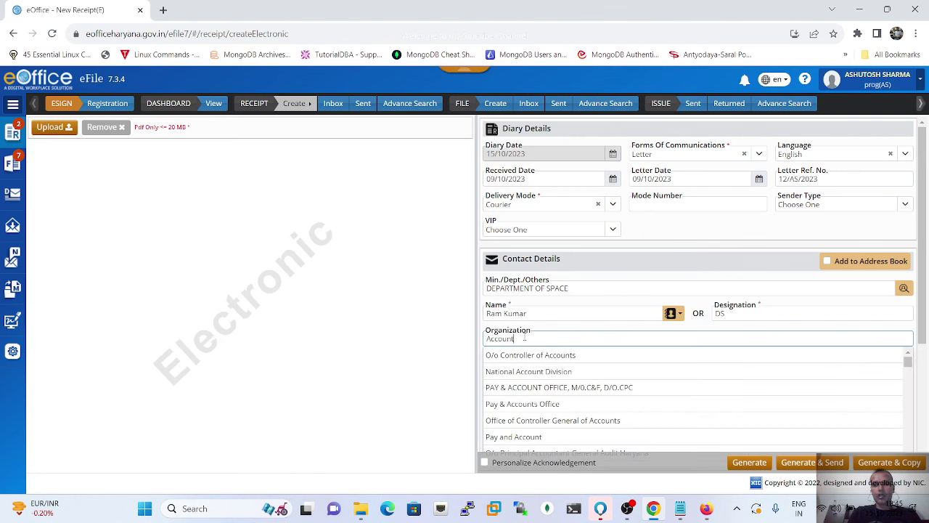
pyautogui.press('BackSpace')
pyautogui.press('BackSpace')
pyautogui.press('BackSpace')
pyautogui.press('BackSpace')
pyautogui.press('BackSpace')
pyautogui.press('BackSpace')
pyautogui.press('BackSpace')
pyautogui.write('Dep')
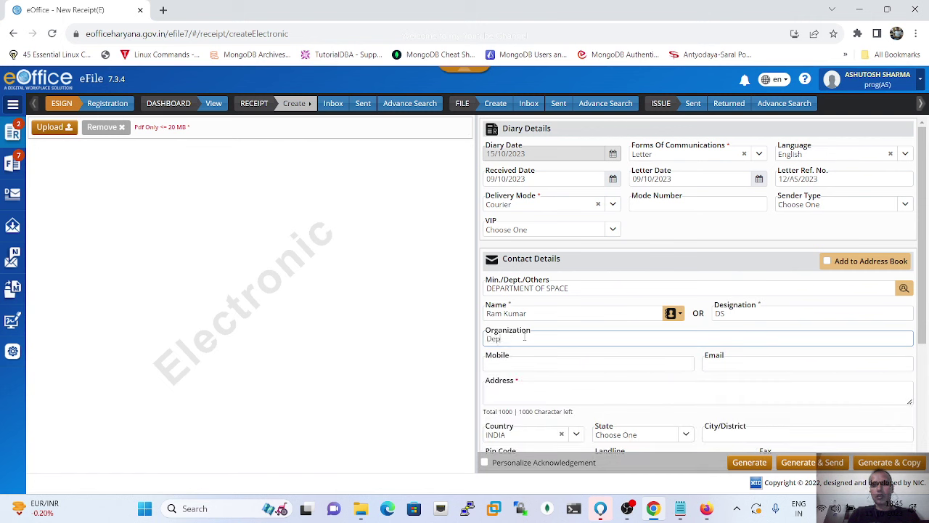
pyautogui.write('artmen')
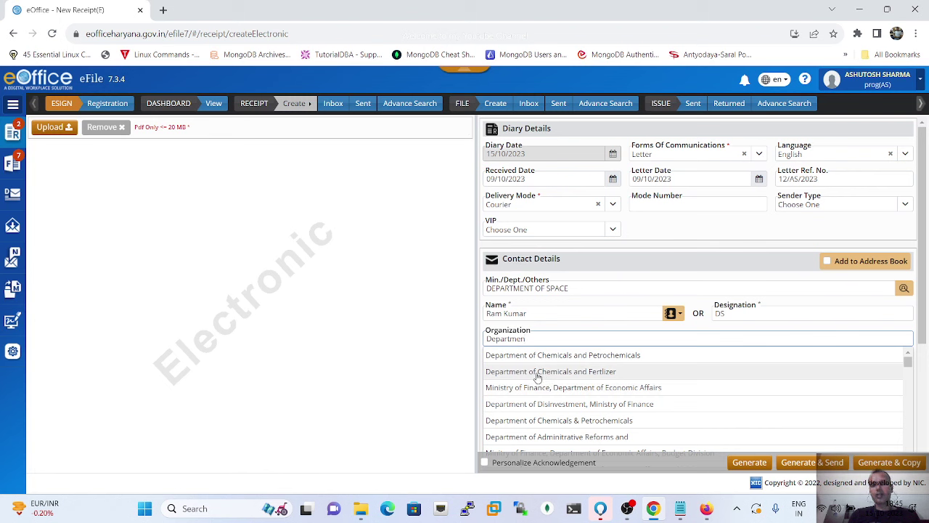
pyautogui.click(537, 374)
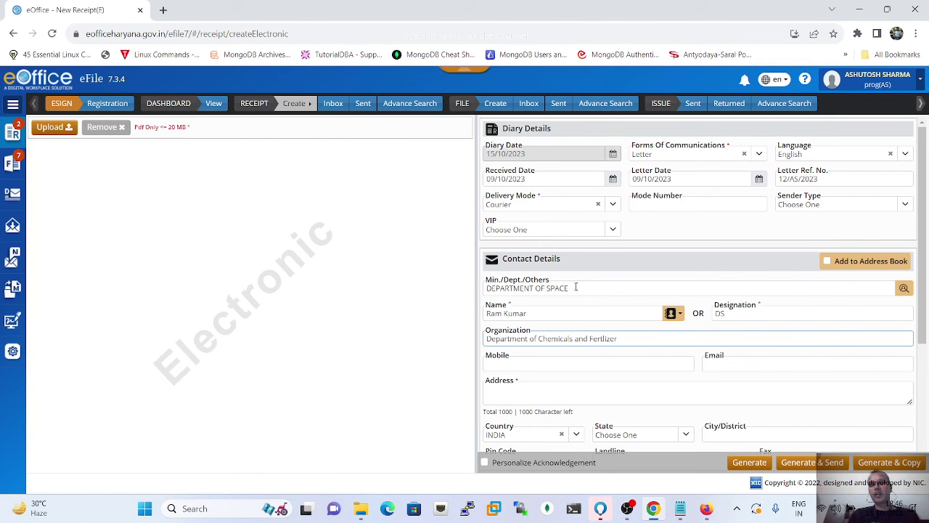
pyautogui.click(575, 287)
pyautogui.click(626, 338)
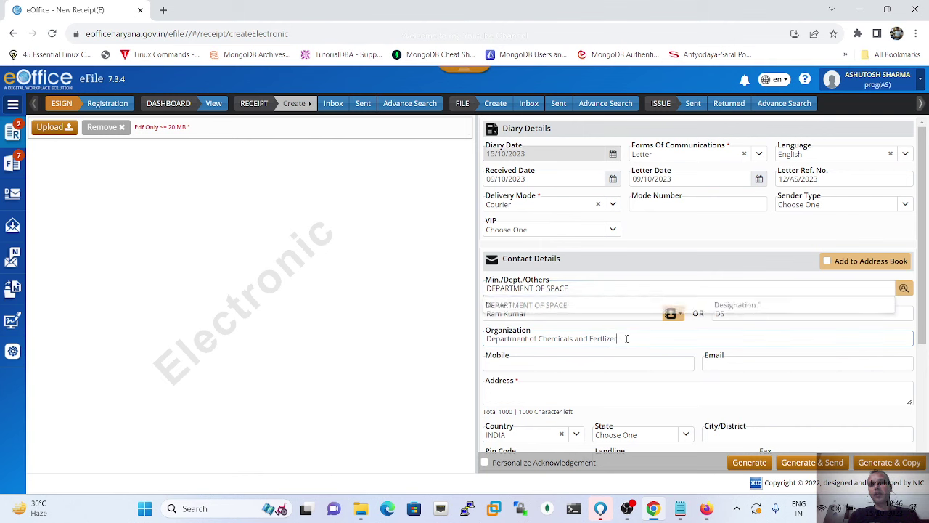
pyautogui.click(695, 382)
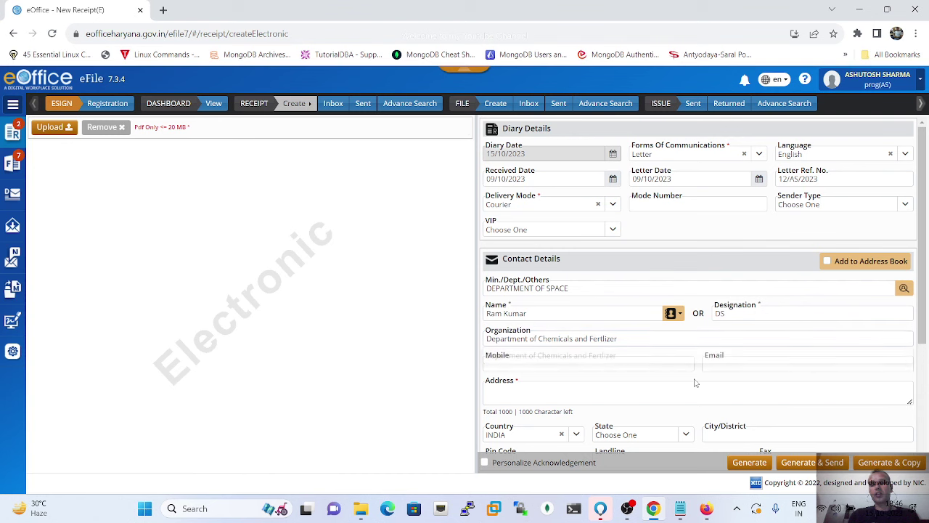
# - Enter the sender's ten-digit mobile number, removing the extra trailing digit
pyautogui.click(644, 364)
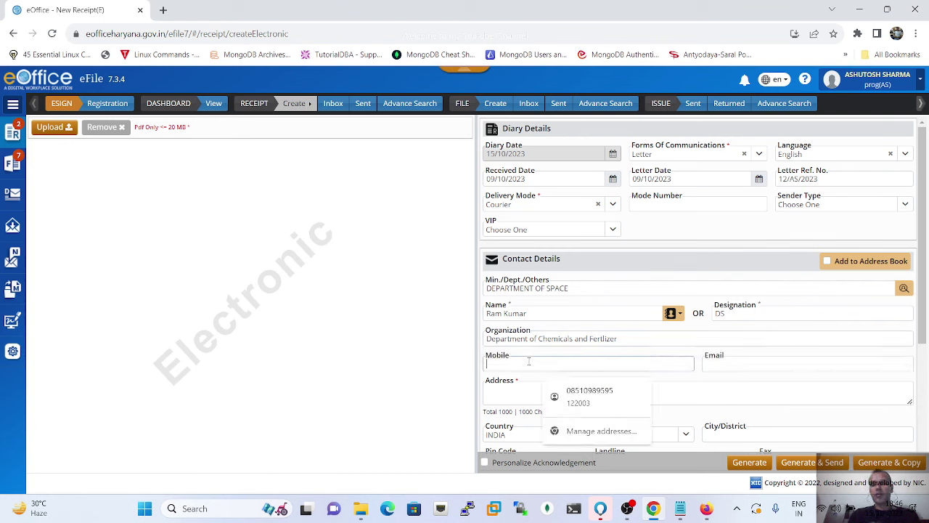
pyautogui.click(735, 363)
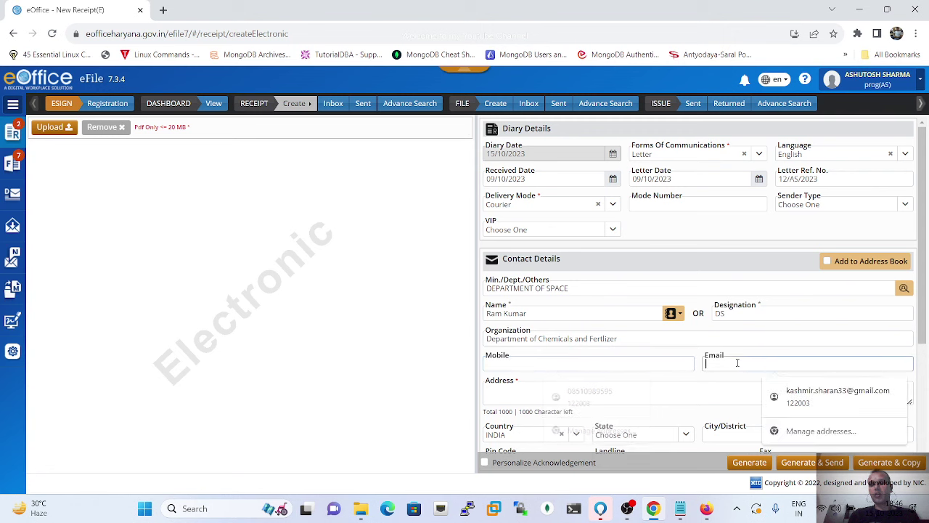
pyautogui.click(567, 363)
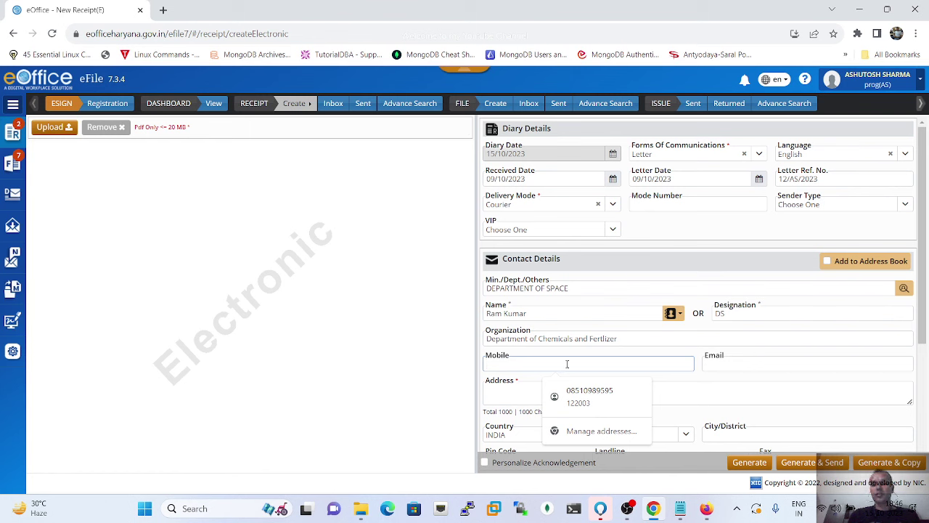
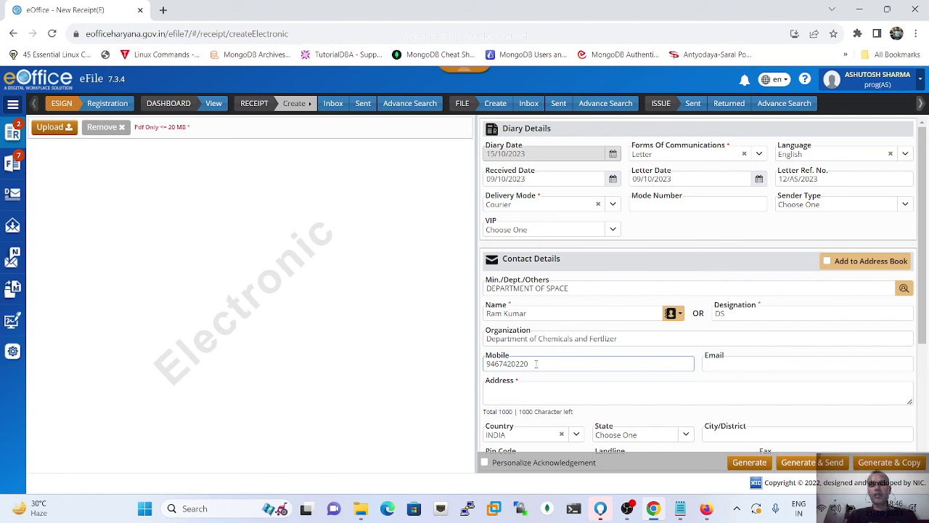
# - Type the sender's e-mail address into the Email field, correcting the mistyped end
pyautogui.click(719, 363)
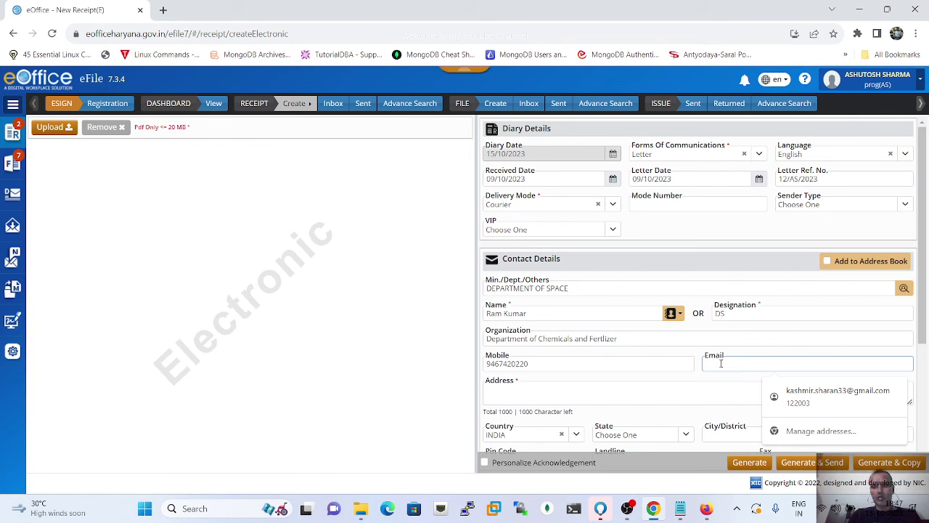
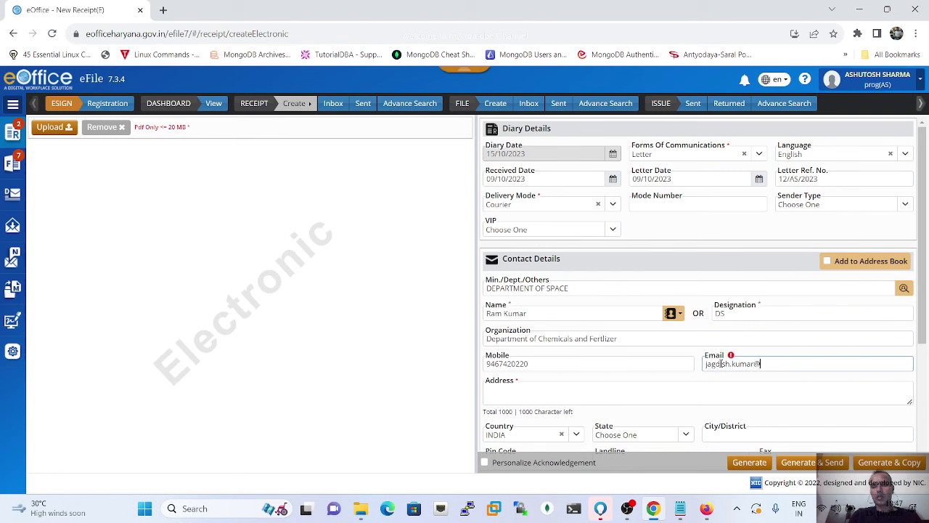
# - Finish the e-mail and type the sender's postal address into the Address box
pyautogui.click(794, 383)
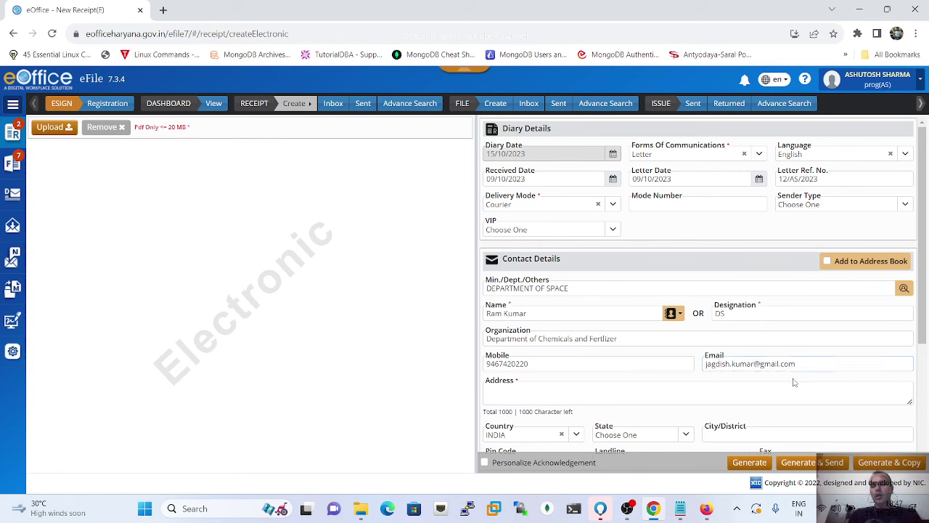
pyautogui.scroll(-2, 794, 383)
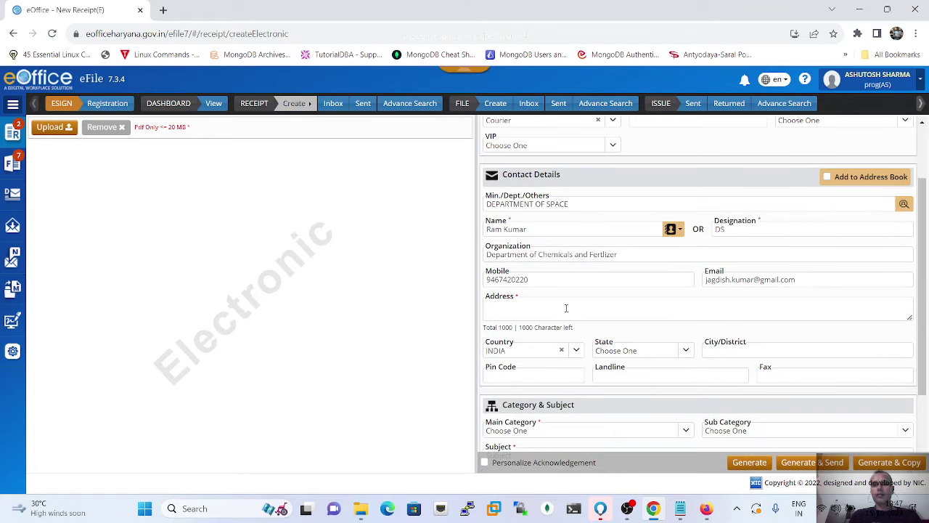
pyautogui.click(566, 307)
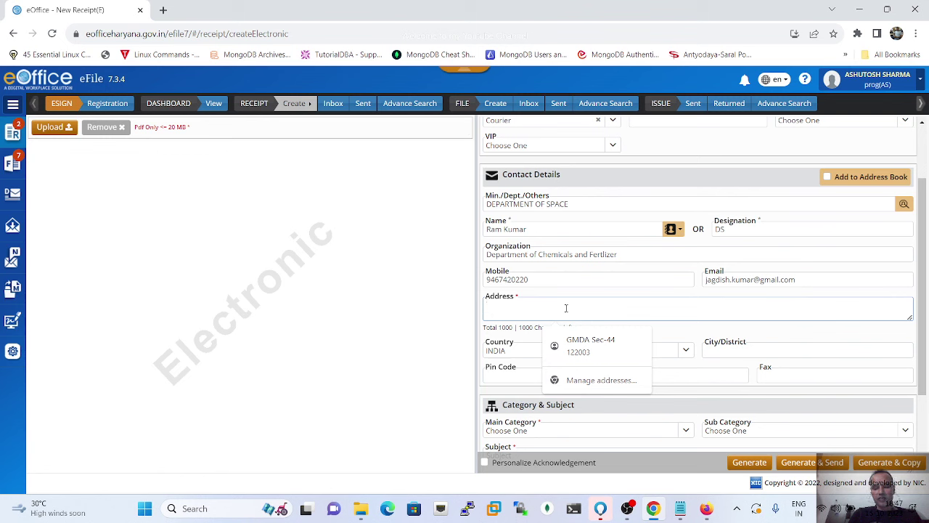
pyautogui.write('Sec 44')
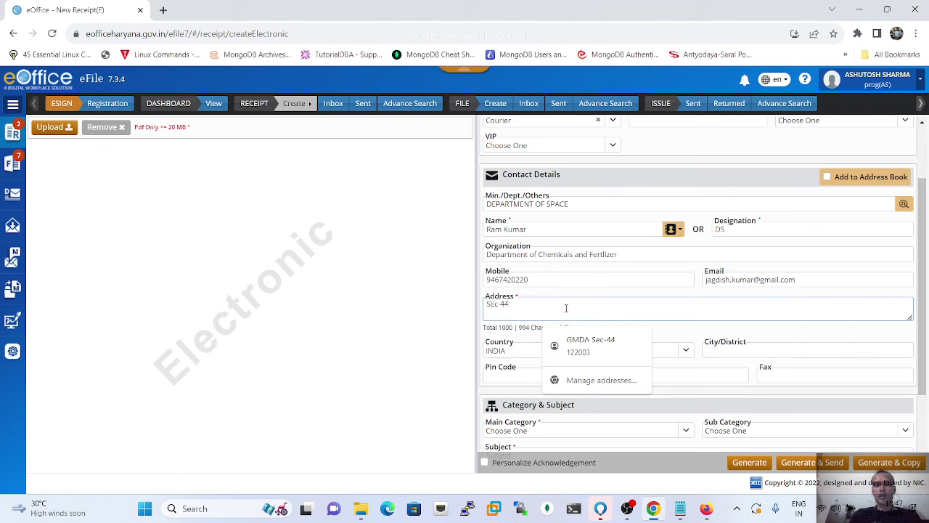
pyautogui.press('BackSpace')
pyautogui.press('BackSpace')
pyautogui.press('BackSpace')
pyautogui.press('BackSpace')
pyautogui.press('BackSpace')
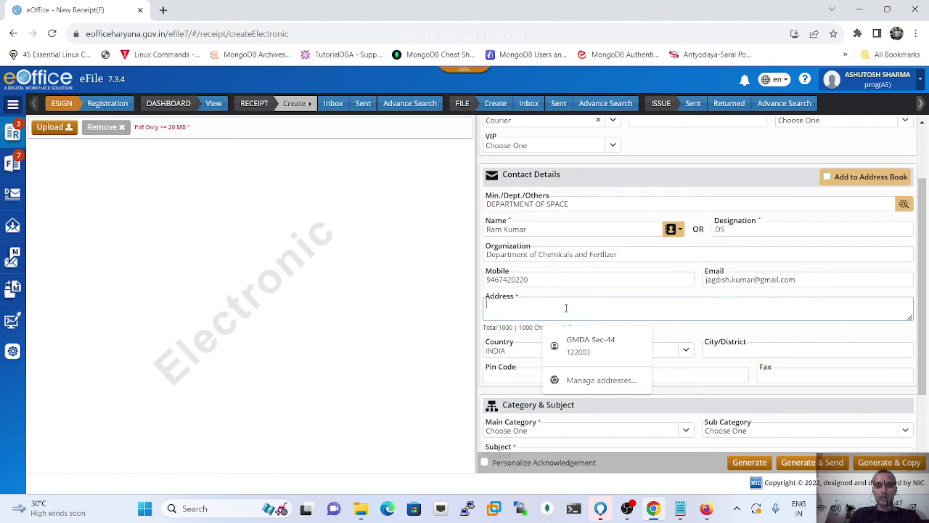
pyautogui.write('Farida')
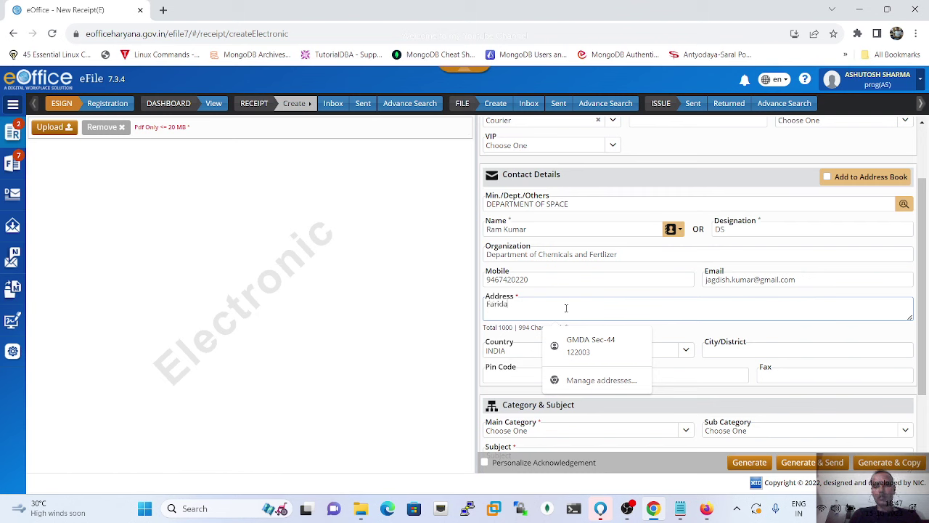
pyautogui.write('bad -')
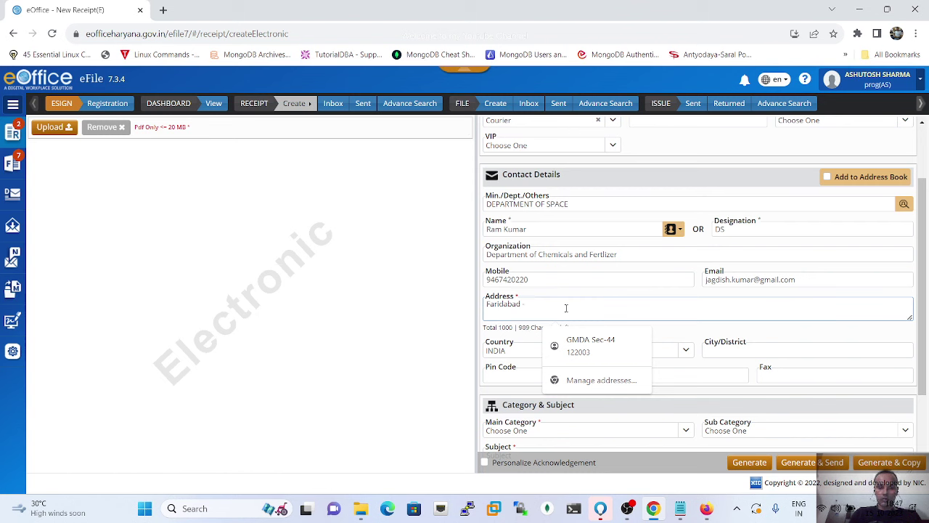
pyautogui.write('  Sect')
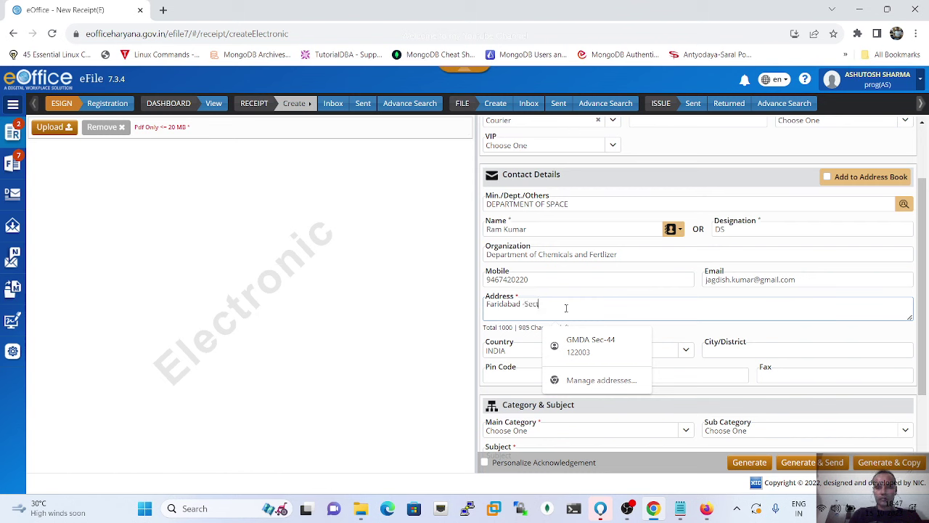
pyautogui.press('BackSpace')
pyautogui.write('- ')
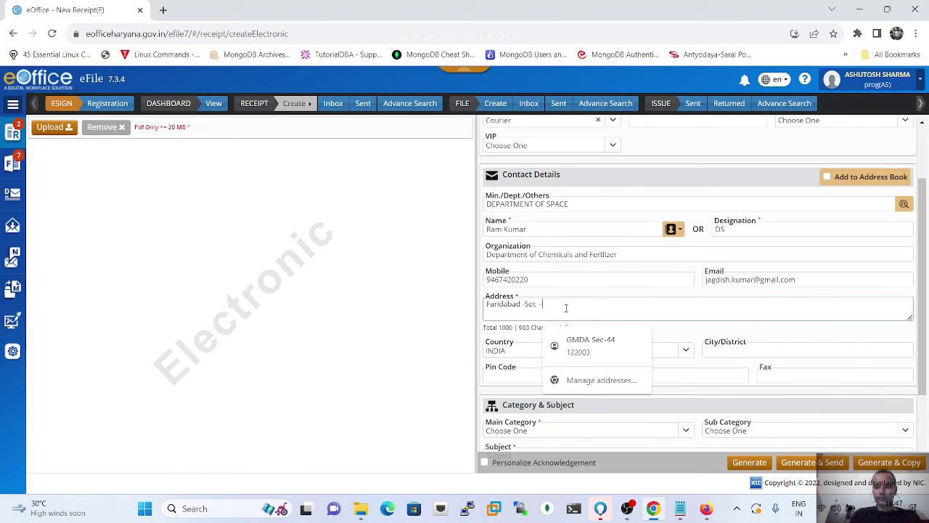
pyautogui.write('59')
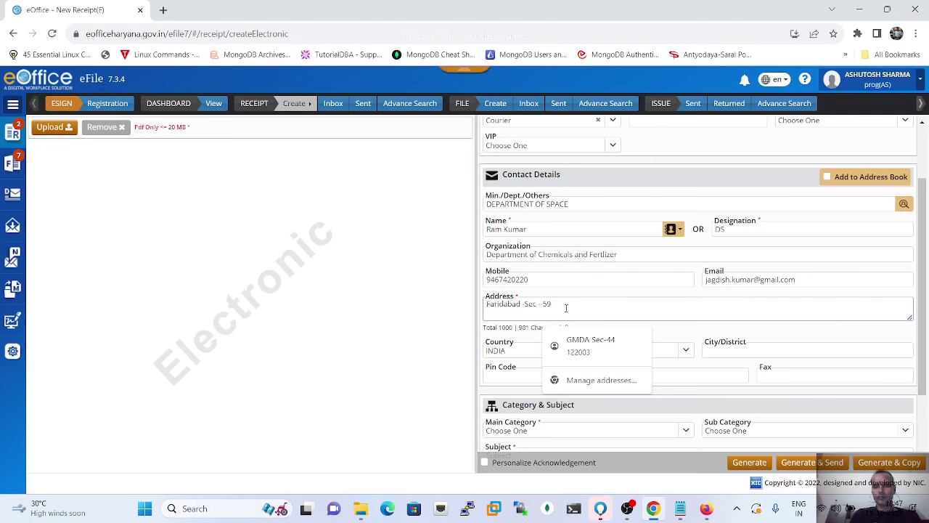
pyautogui.scroll(-2, 566, 308)
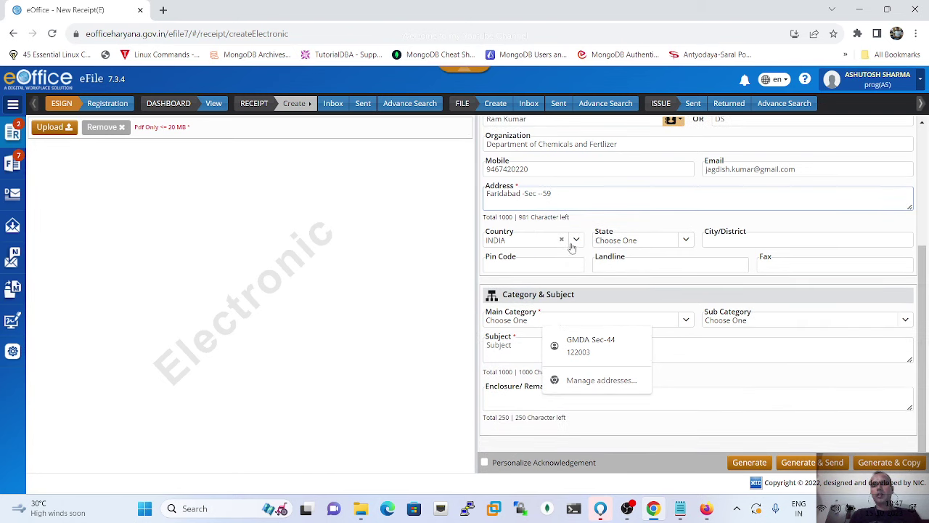
# - Choose Haryana as the sender's state
pyautogui.click(685, 241)
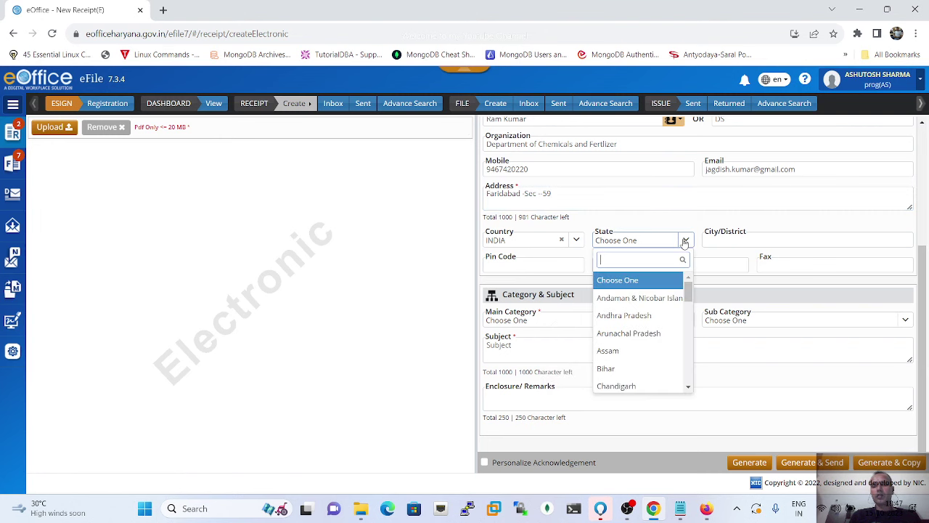
pyautogui.scroll(-1, 626, 354)
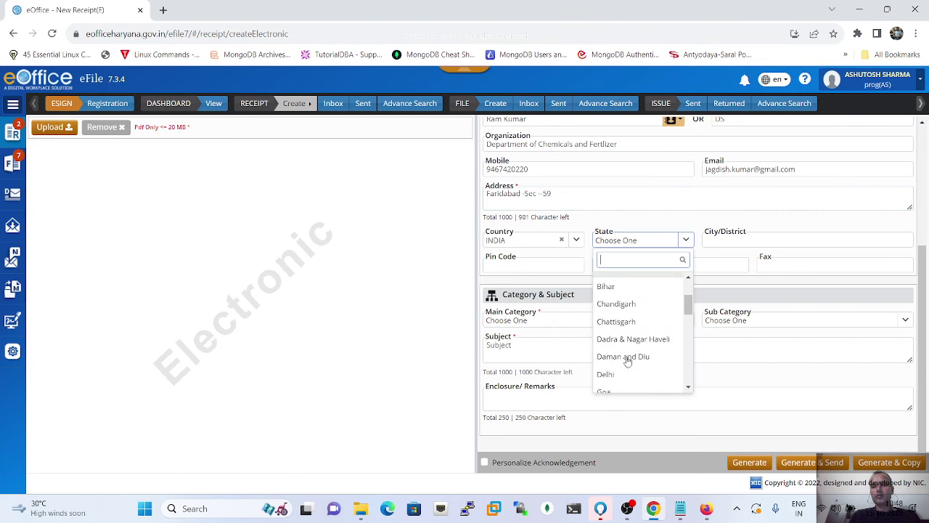
pyautogui.write('ha')
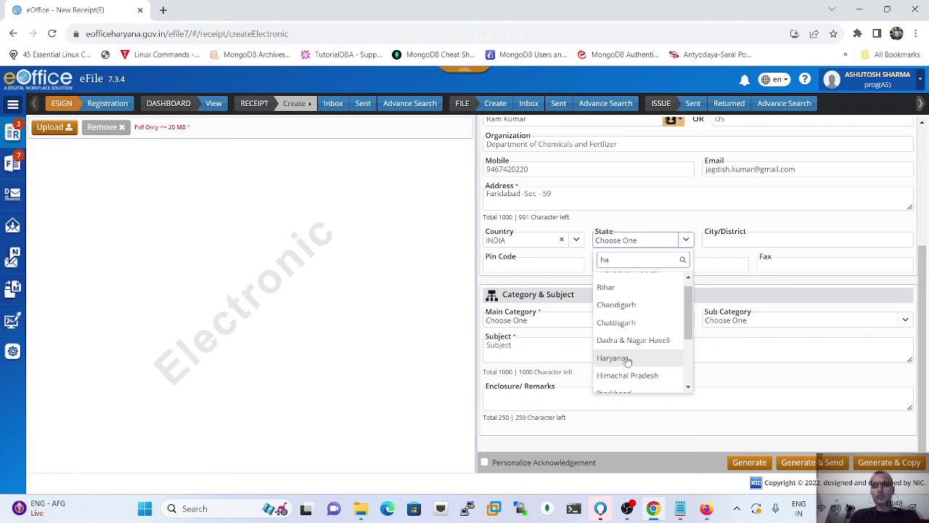
pyautogui.click(628, 358)
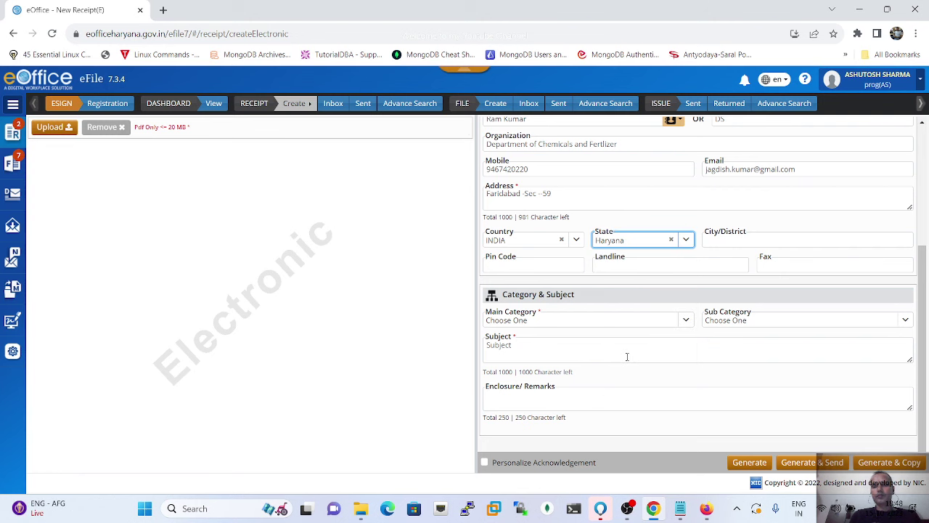
# - Enter Rohtak as the city/district, leaving Pin Code, Landline and Fax blank
pyautogui.click(746, 240)
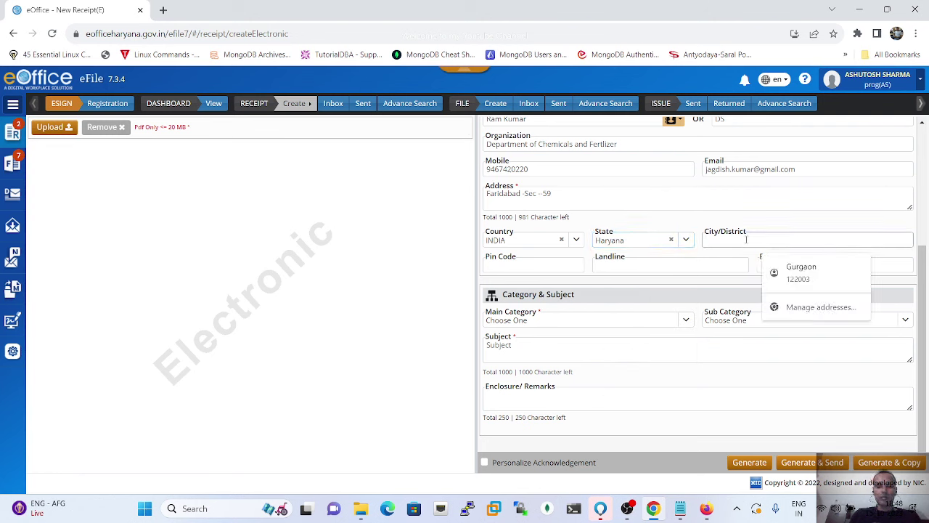
pyautogui.write('Rohtak')
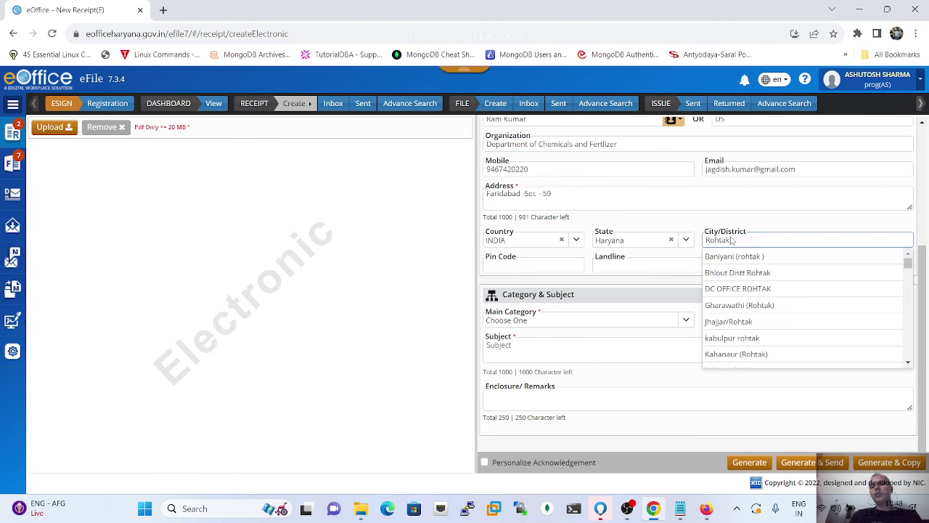
pyautogui.click(690, 219)
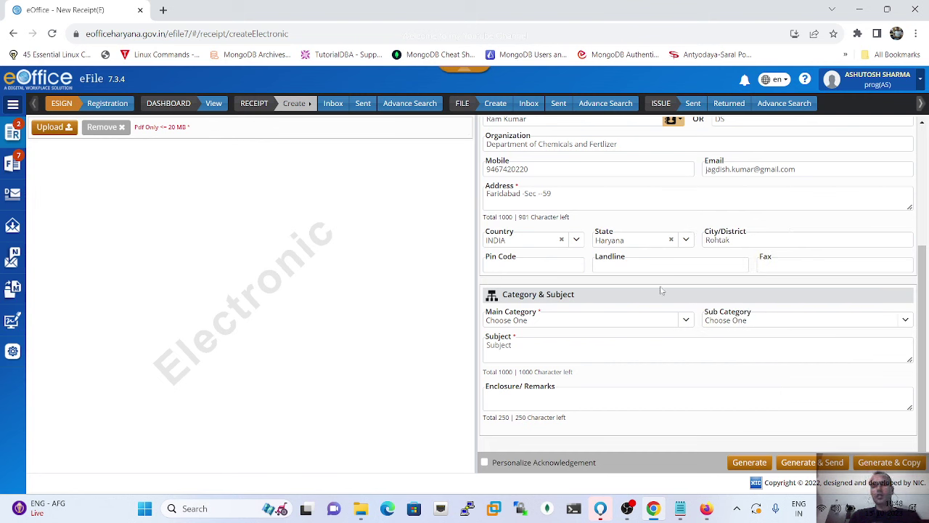
pyautogui.click(537, 265)
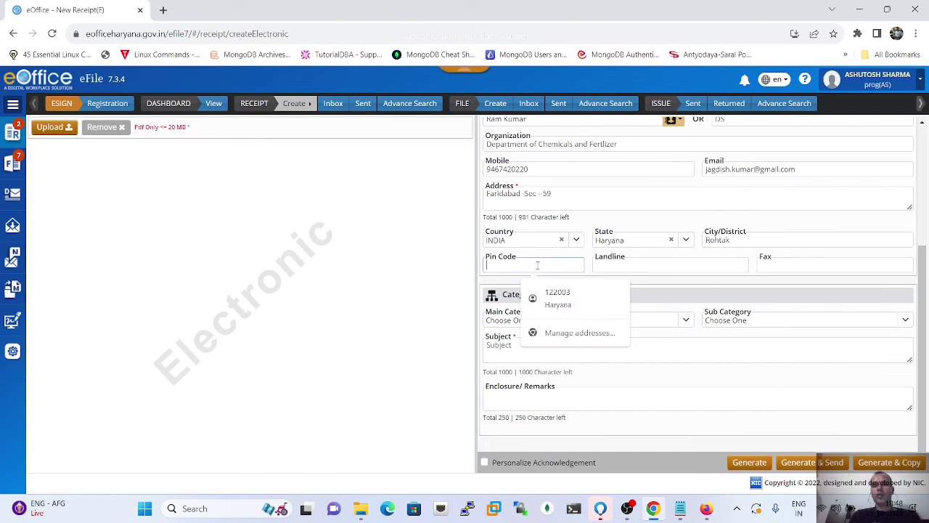
pyautogui.click(639, 263)
pyautogui.click(785, 262)
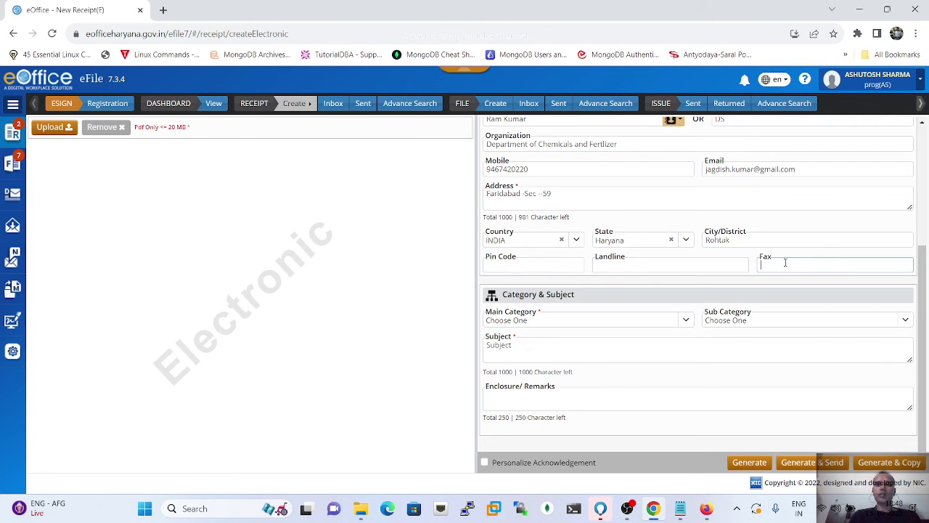
# - Mark the sender contact to be added to the address book at Section level
pyautogui.scroll(2, 785, 262)
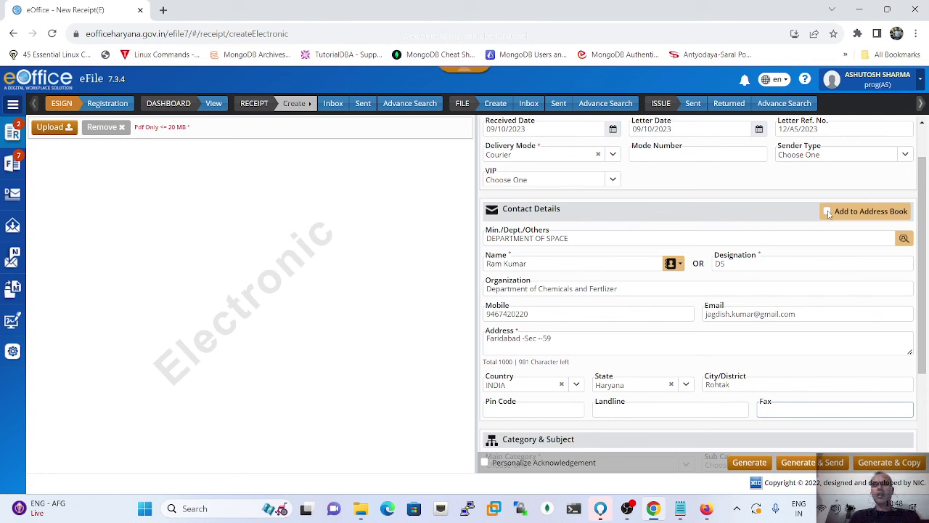
pyautogui.click(828, 212)
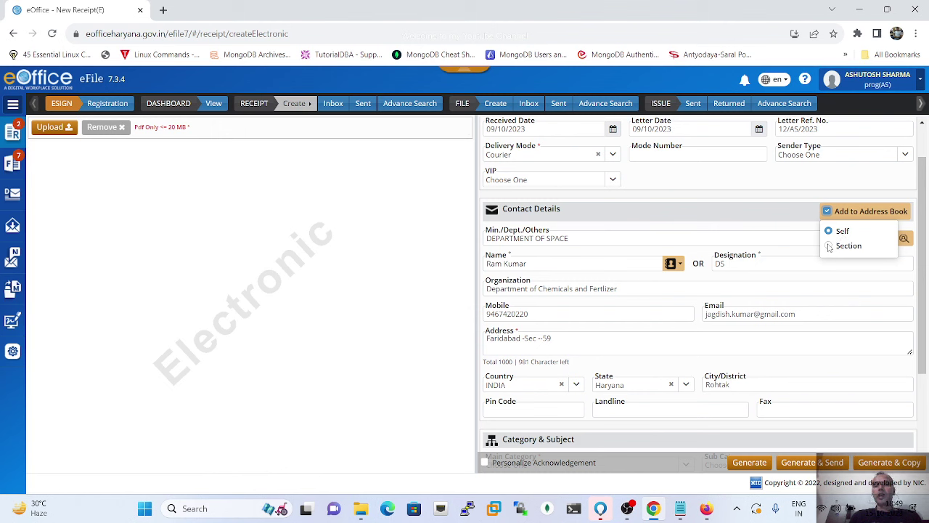
pyautogui.click(829, 246)
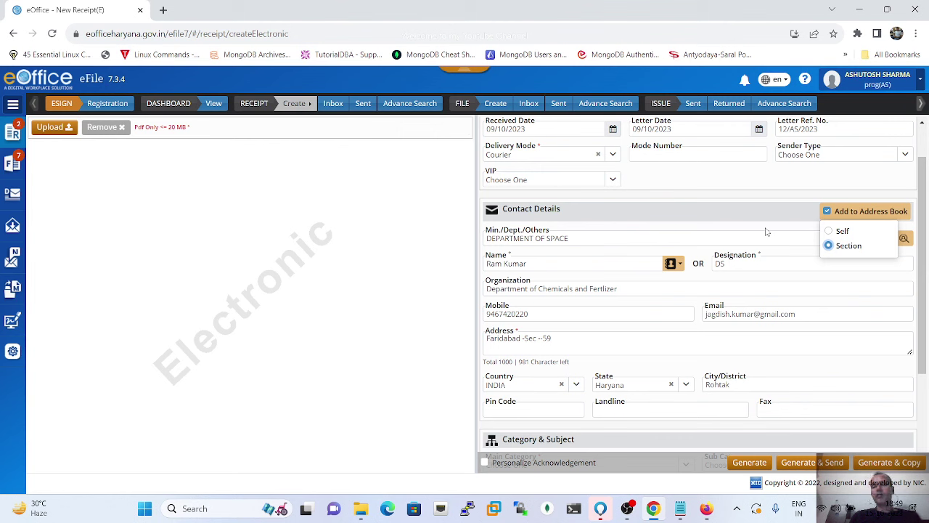
pyautogui.click(766, 231)
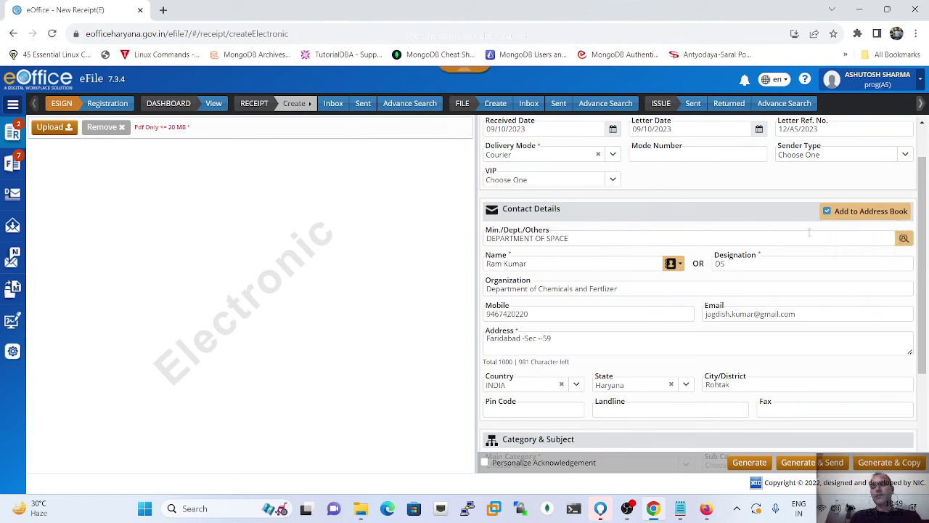
pyautogui.scroll(-2, 789, 371)
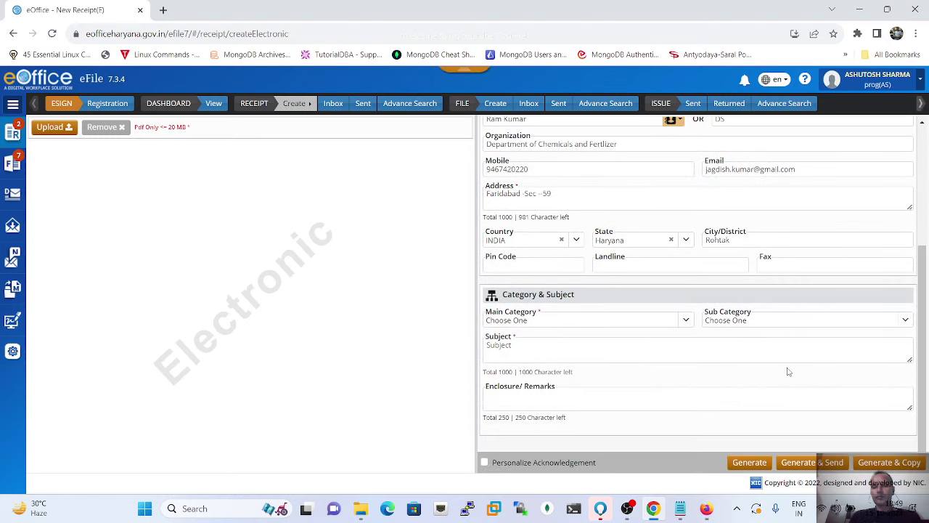
# - Set the receipt's Main Category to General
pyautogui.click(577, 322)
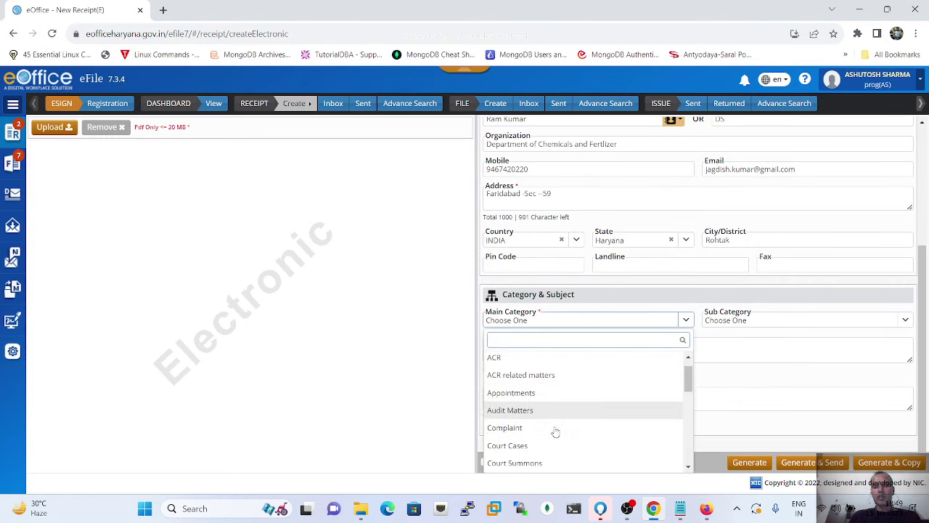
pyautogui.scroll(-1, 555, 432)
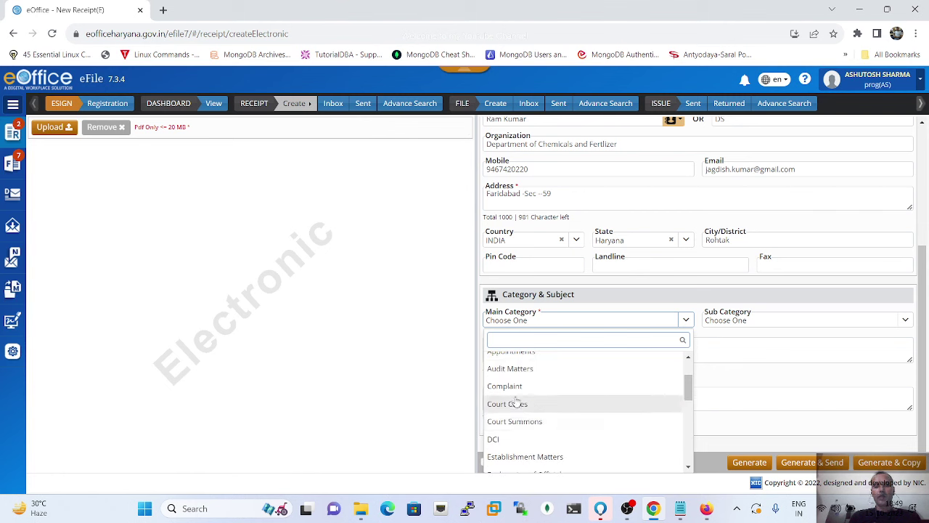
pyautogui.scroll(1, 516, 381)
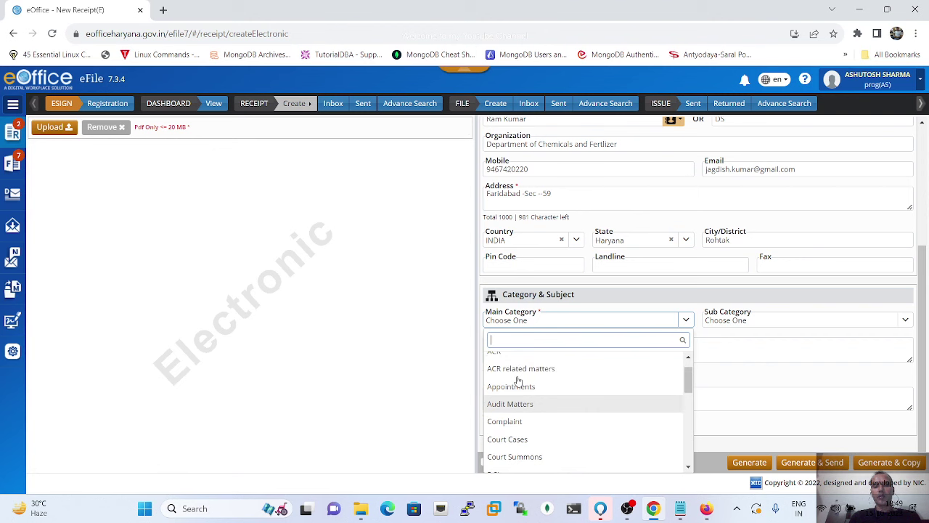
pyautogui.scroll(1, 517, 380)
pyautogui.scroll(-2, 518, 380)
pyautogui.scroll(-2, 518, 380)
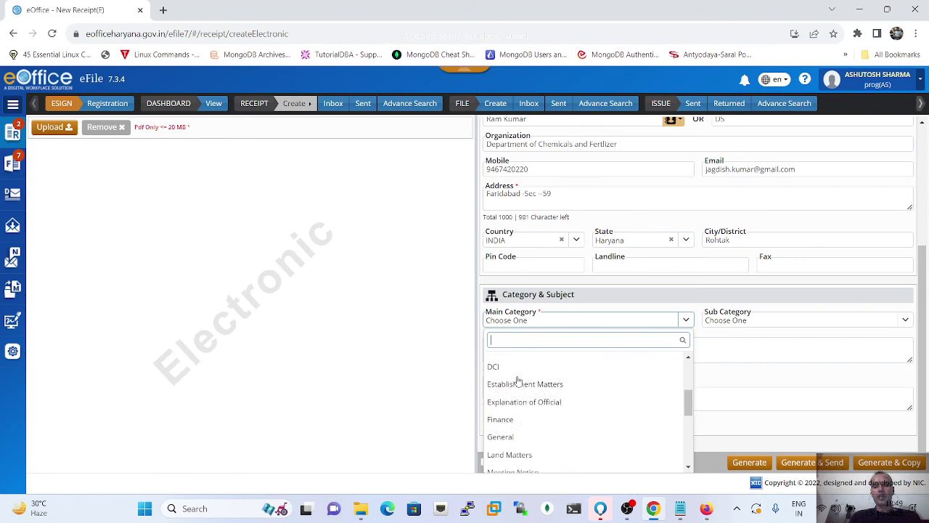
pyautogui.scroll(-3, 517, 381)
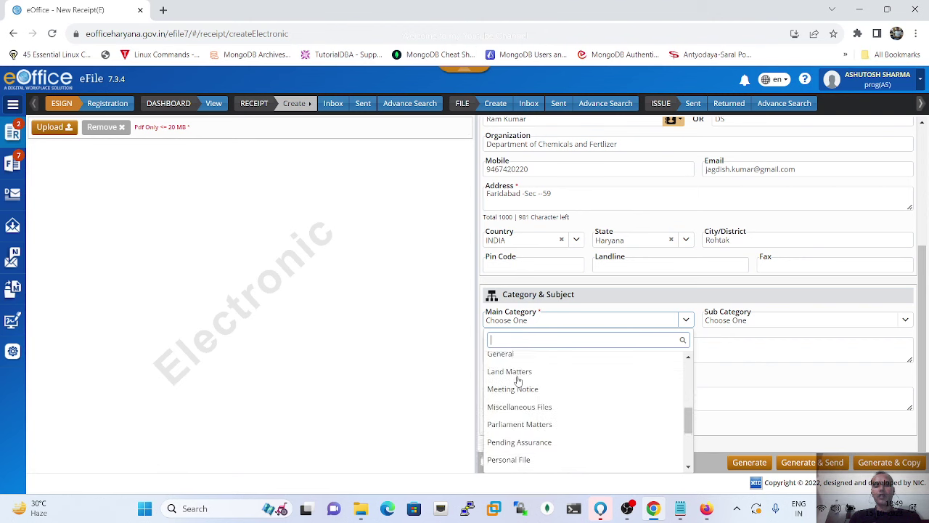
pyautogui.scroll(-3, 517, 380)
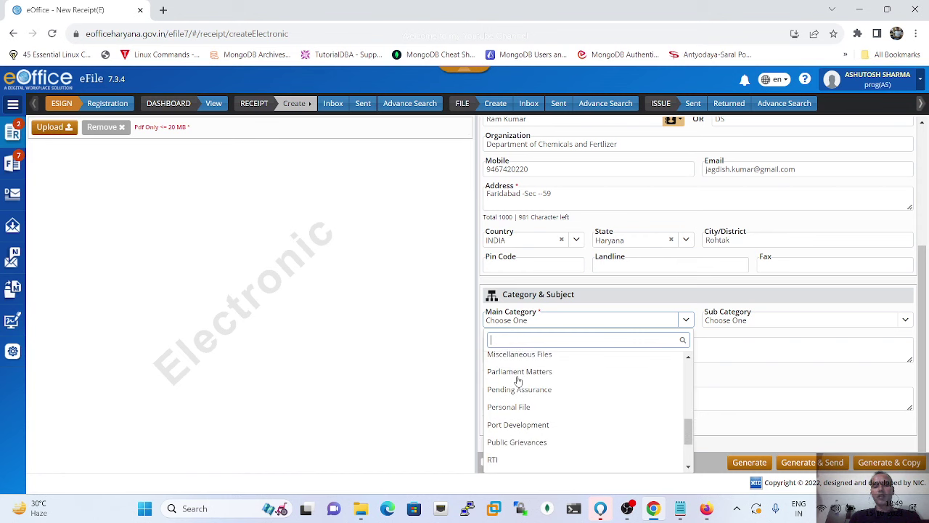
pyautogui.scroll(-1, 517, 381)
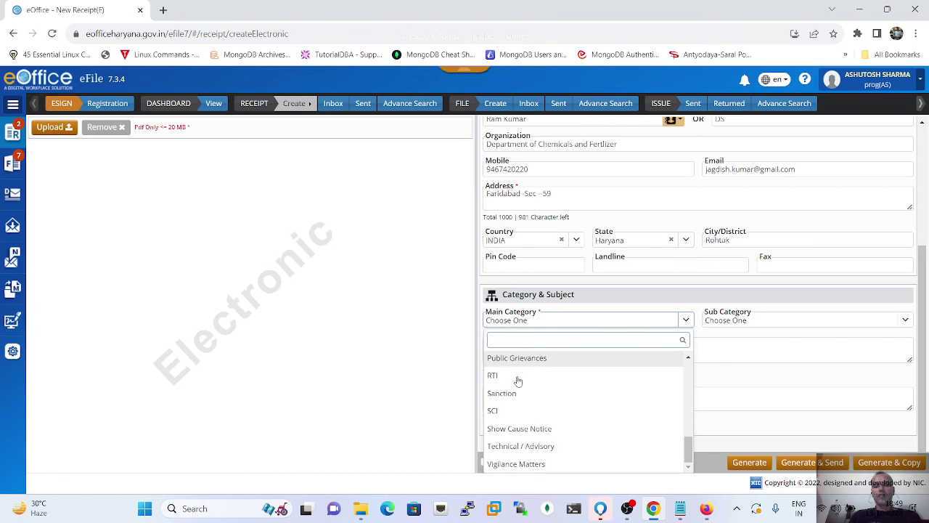
pyautogui.scroll(1, 518, 380)
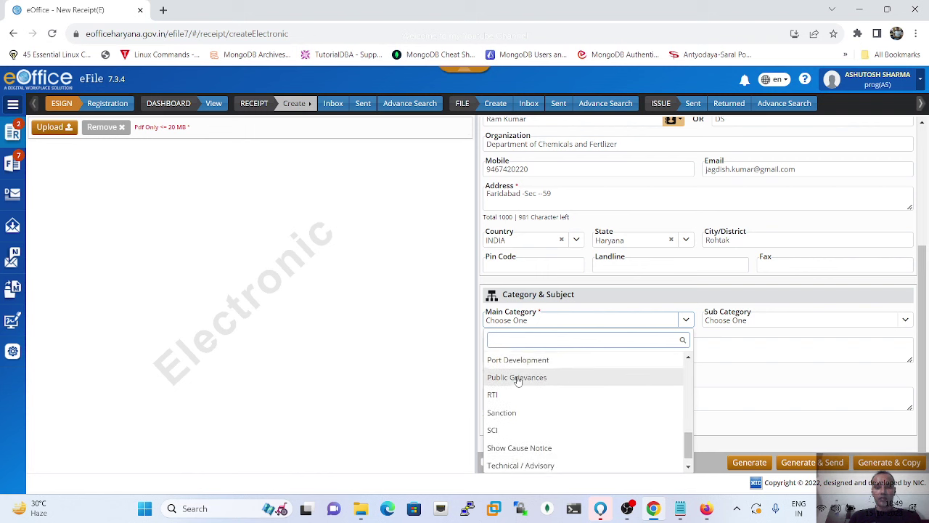
pyautogui.scroll(1, 518, 381)
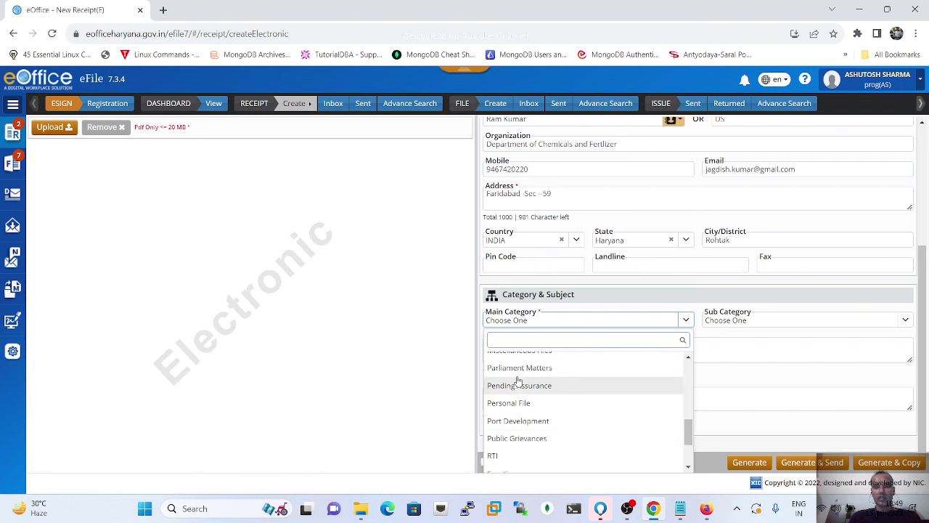
pyautogui.scroll(3, 518, 380)
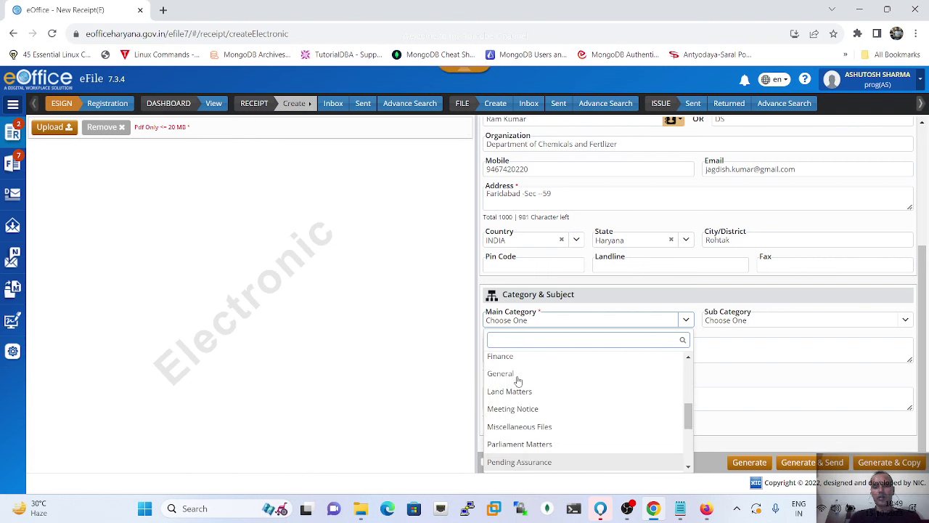
pyautogui.scroll(1, 517, 383)
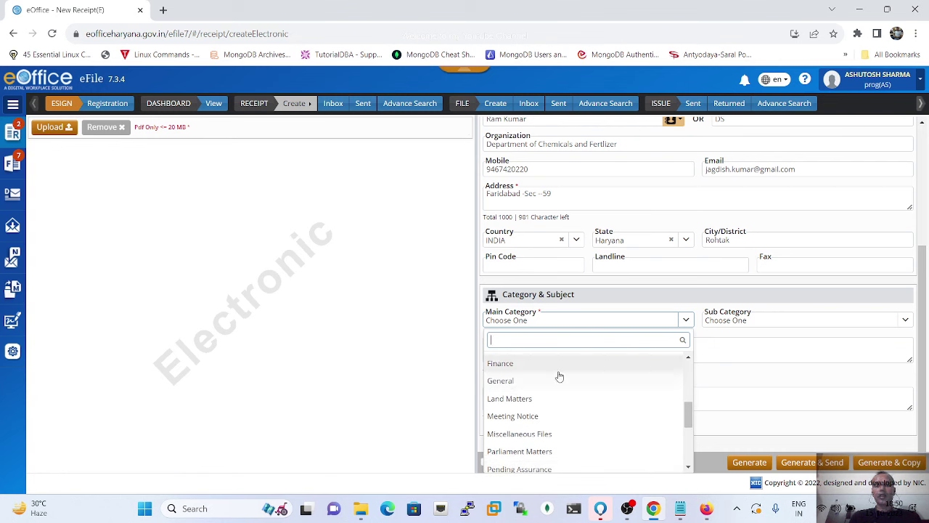
pyautogui.click(502, 382)
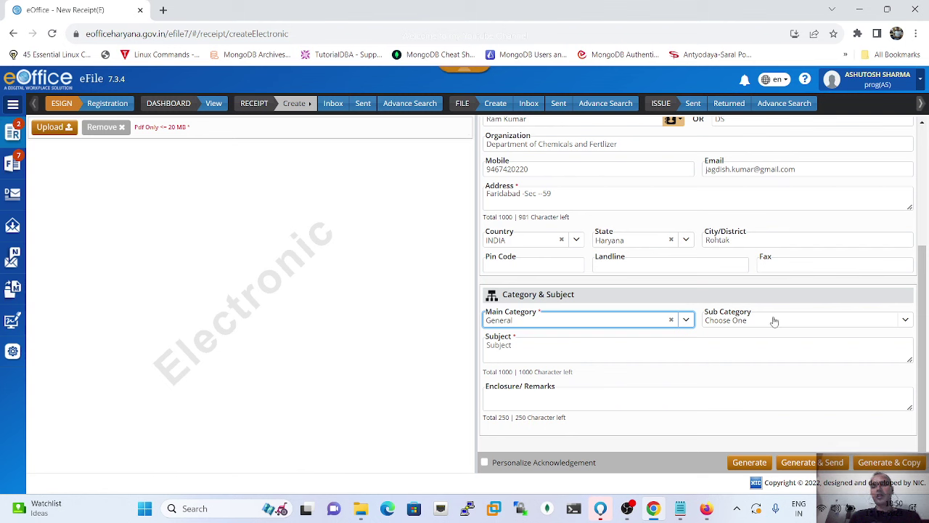
# - Leave Sub Category at Choose One after finding its list empty
pyautogui.click(774, 322)
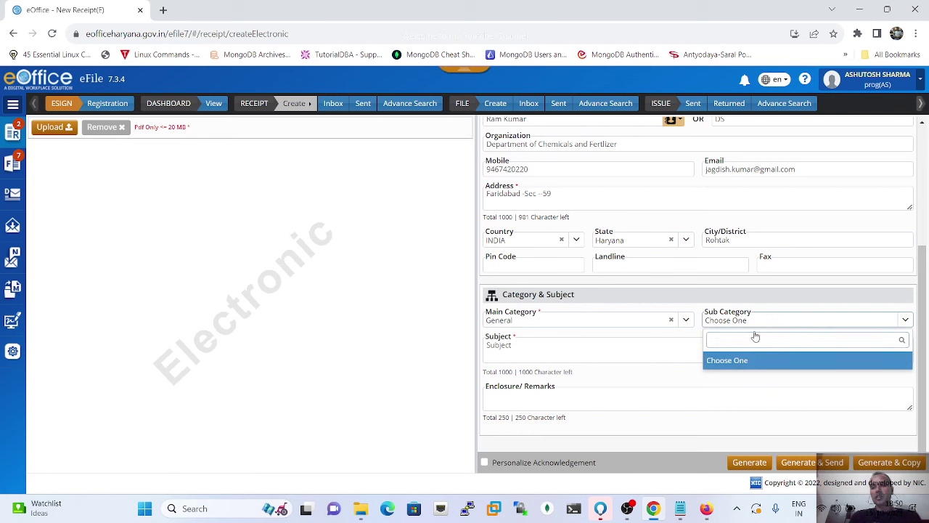
pyautogui.press('Escape')
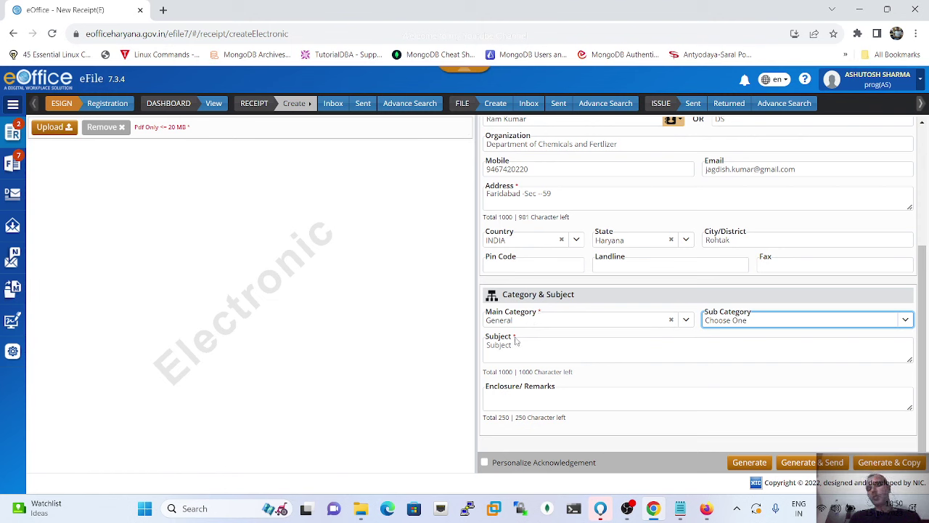
pyautogui.scroll(5, 568, 313)
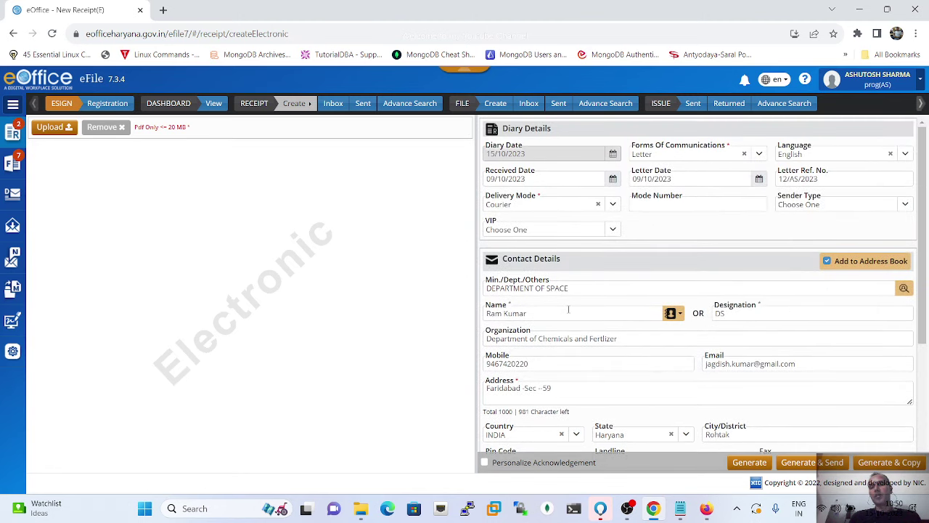
pyautogui.scroll(-2, 569, 310)
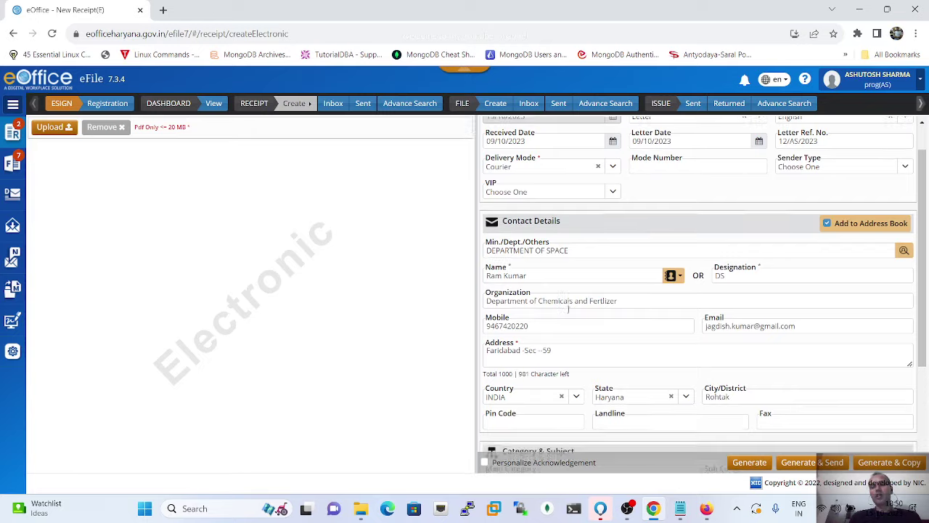
pyautogui.scroll(-3, 568, 309)
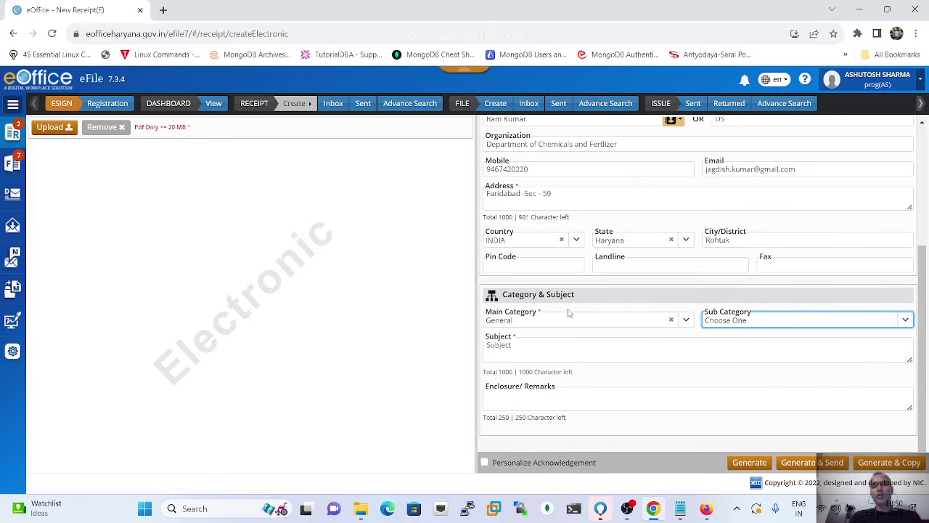
pyautogui.click(528, 351)
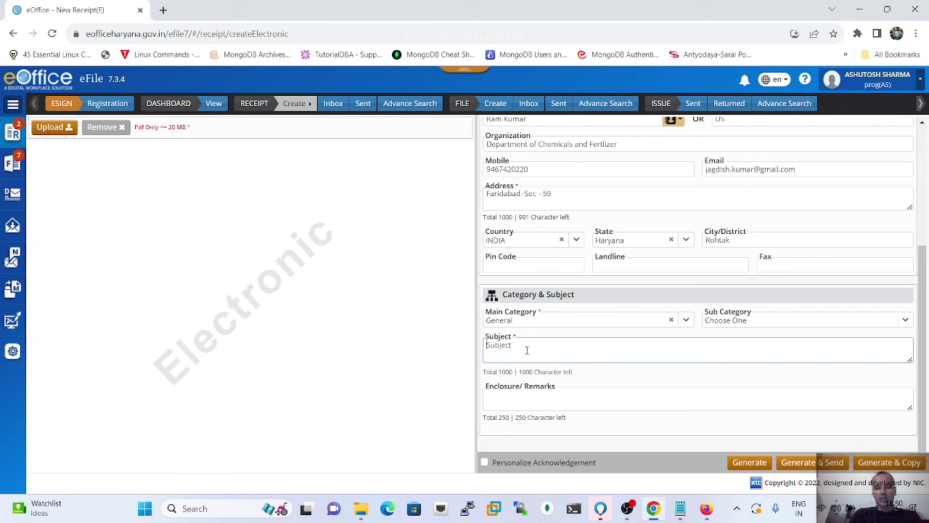
# - Enter the subject 'Testing abount the dairy of documents'
pyautogui.write('Testing')
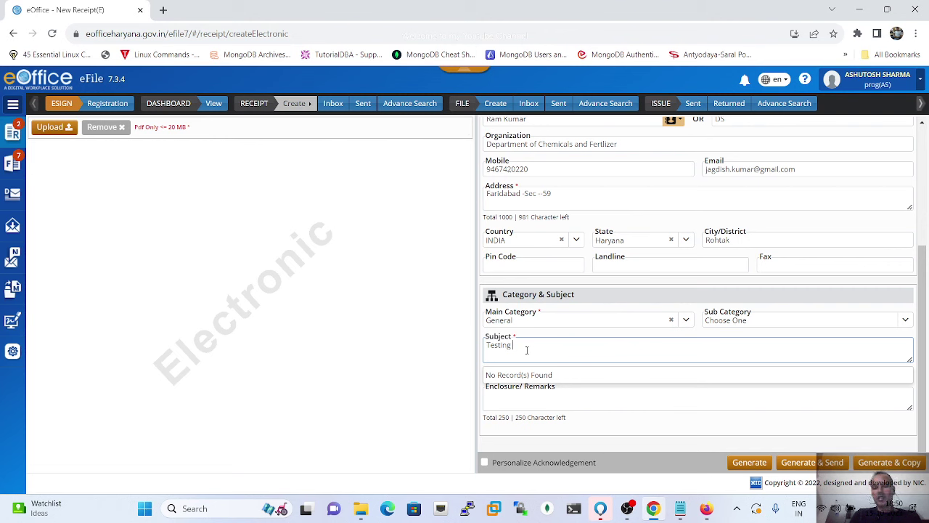
pyautogui.write('about the d')
pyautogui.write('airy of ')
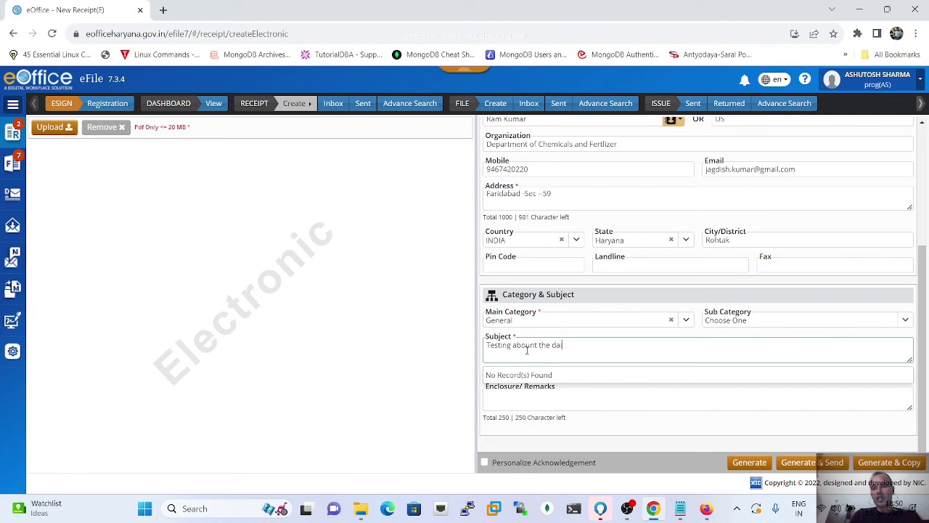
pyautogui.write('documents')
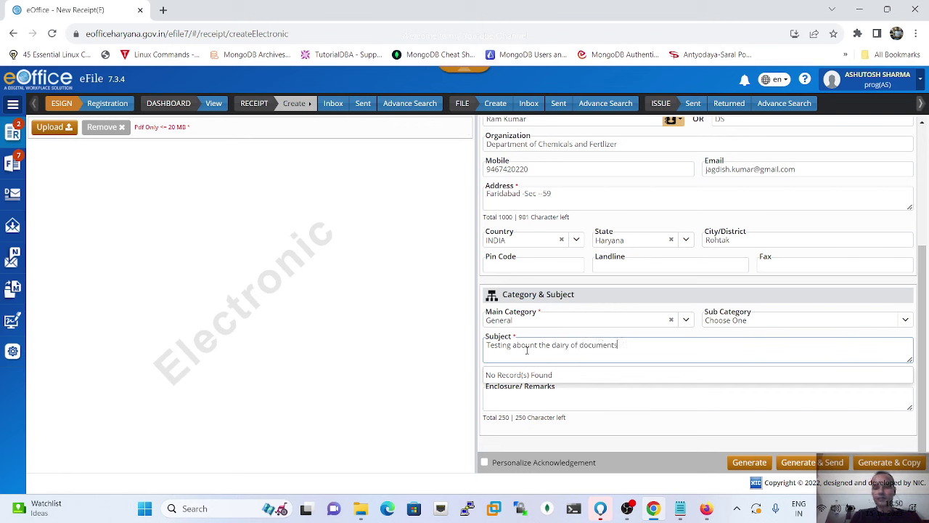
pyautogui.click(436, 354)
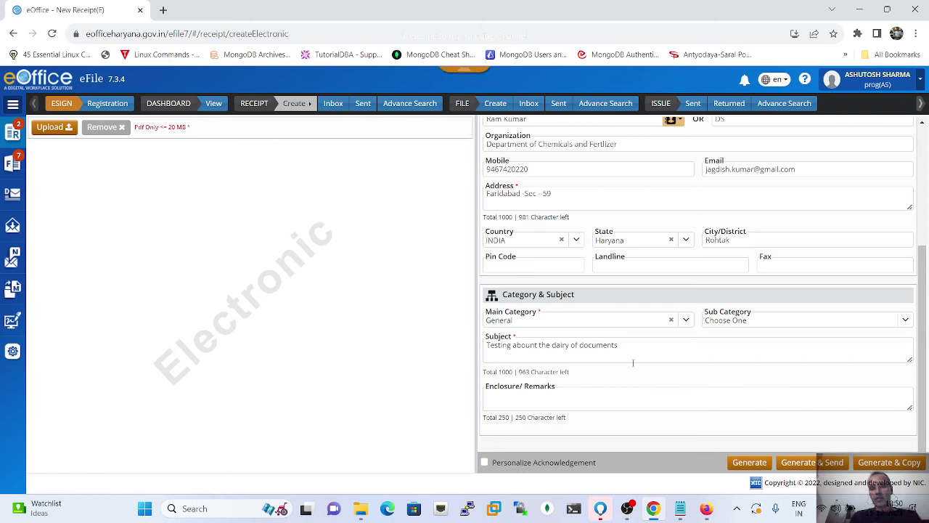
pyautogui.click(545, 398)
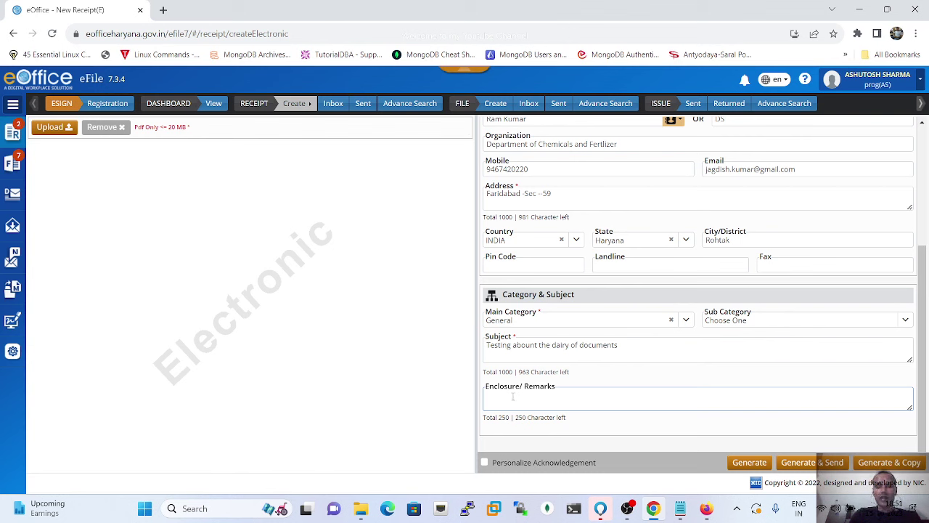
# - Enter 'Pen Derive/Book/DVD' as enclosure remarks and turn on Personalize Acknowledgement
pyautogui.write('Pend')
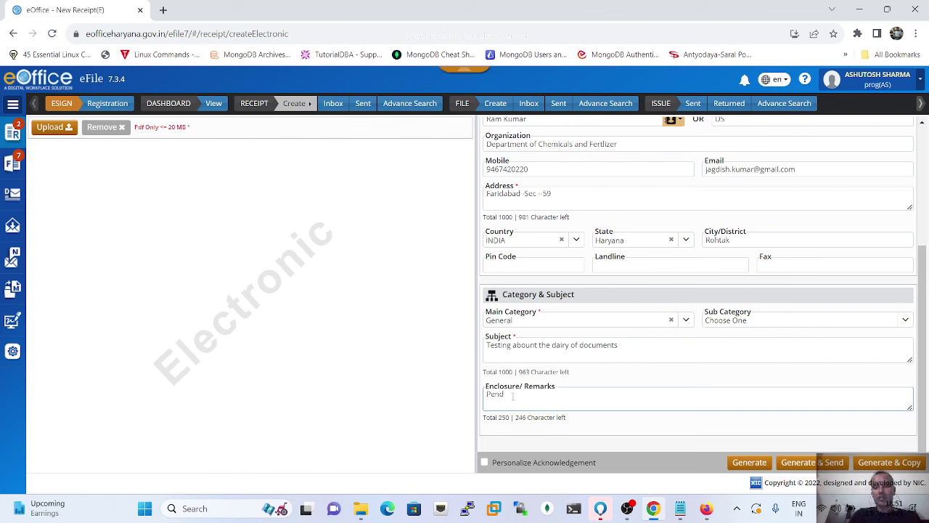
pyautogui.write('ing ')
pyautogui.write('ve')
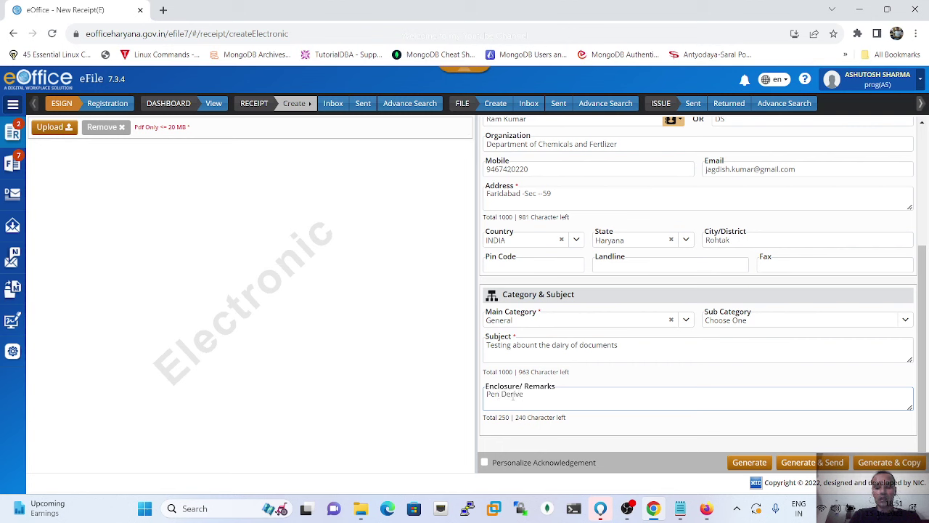
pyautogui.write('/Book')
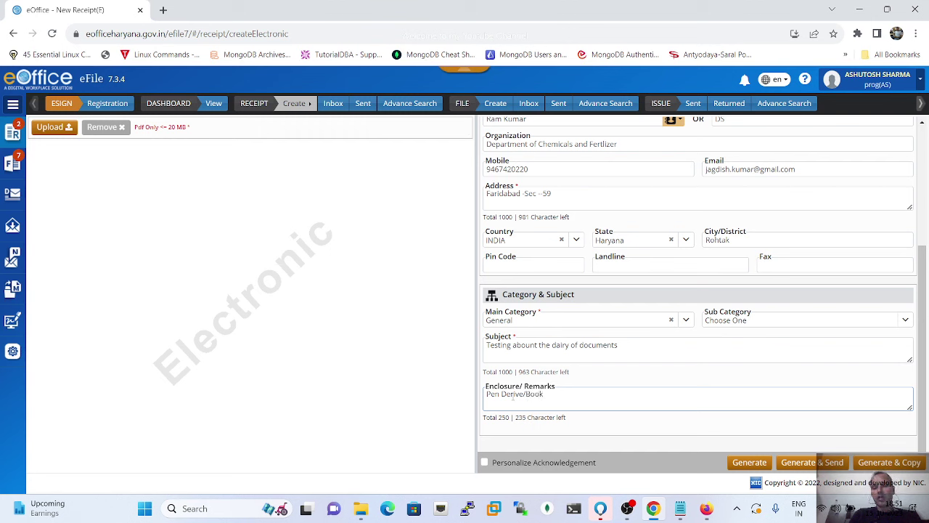
pyautogui.write('/DVD')
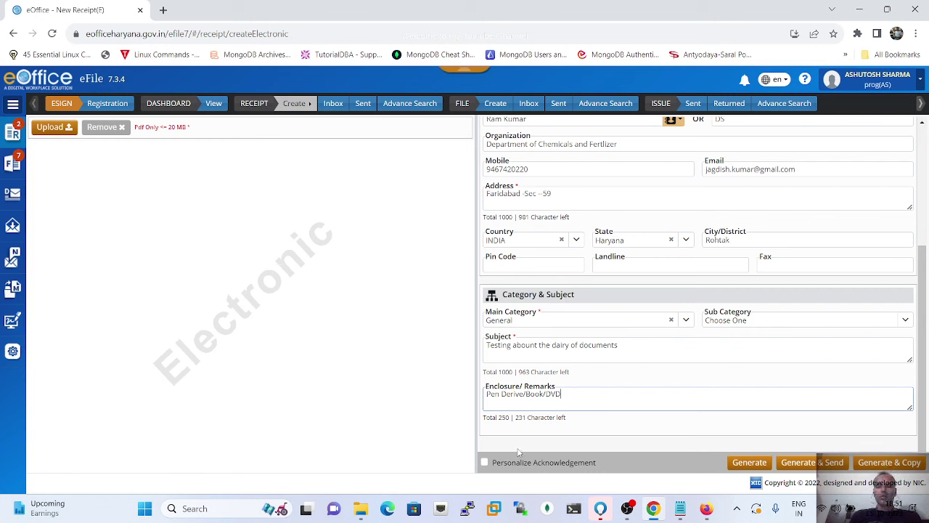
pyautogui.click(484, 464)
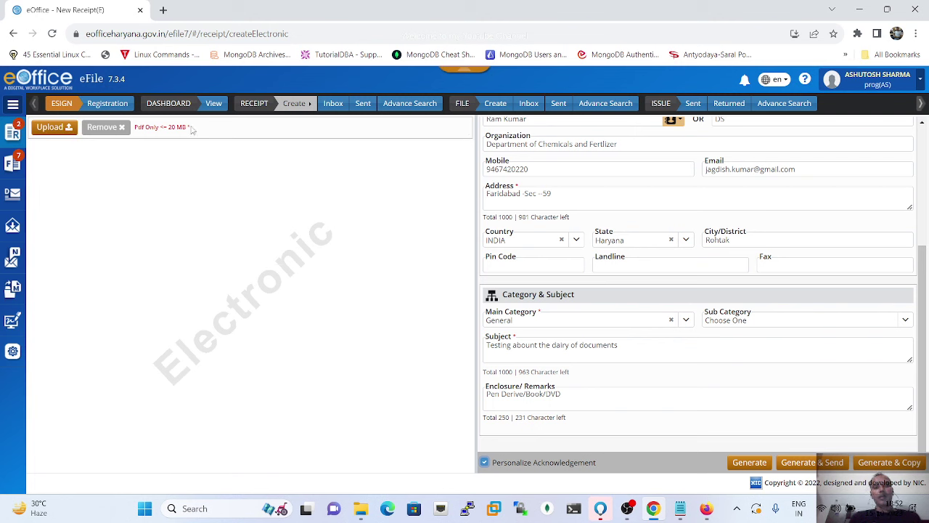
pyautogui.moveTo(192, 129); pyautogui.dragTo(132, 127)
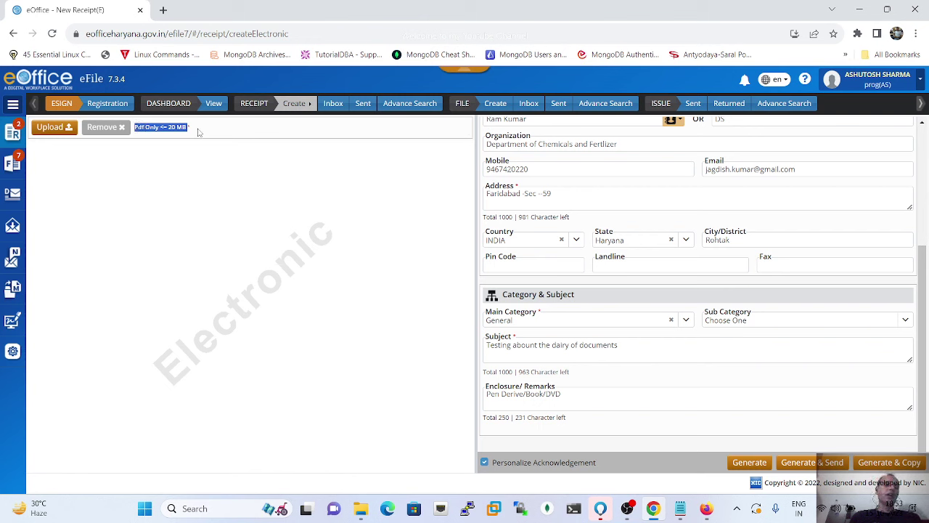
pyautogui.click(199, 130)
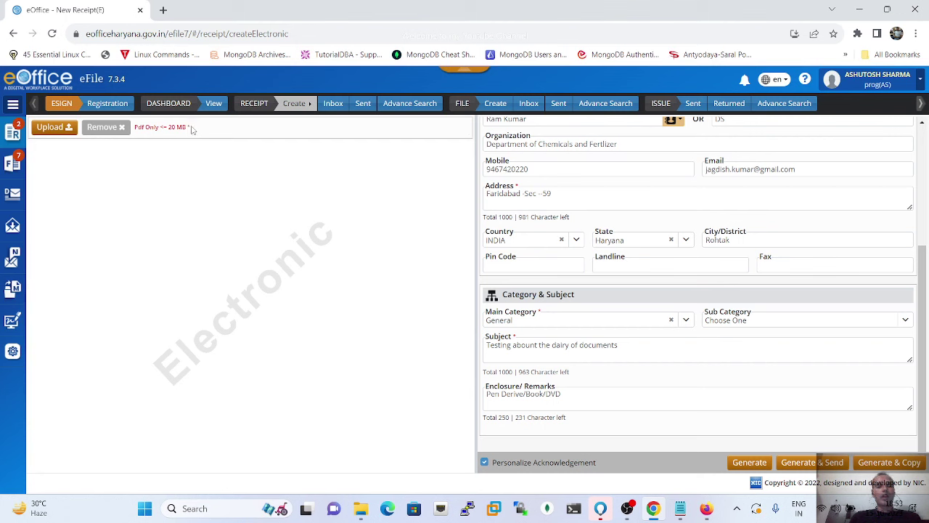
pyautogui.moveTo(190, 128); pyautogui.dragTo(134, 128)
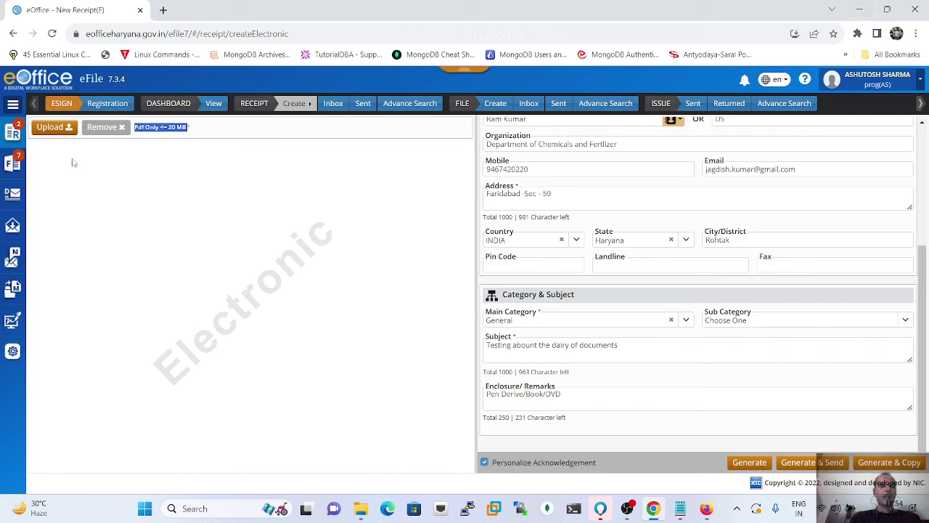
# - Upload the Desktop PDF PolicyKit_4467 as the receipt's document
pyautogui.click(57, 132)
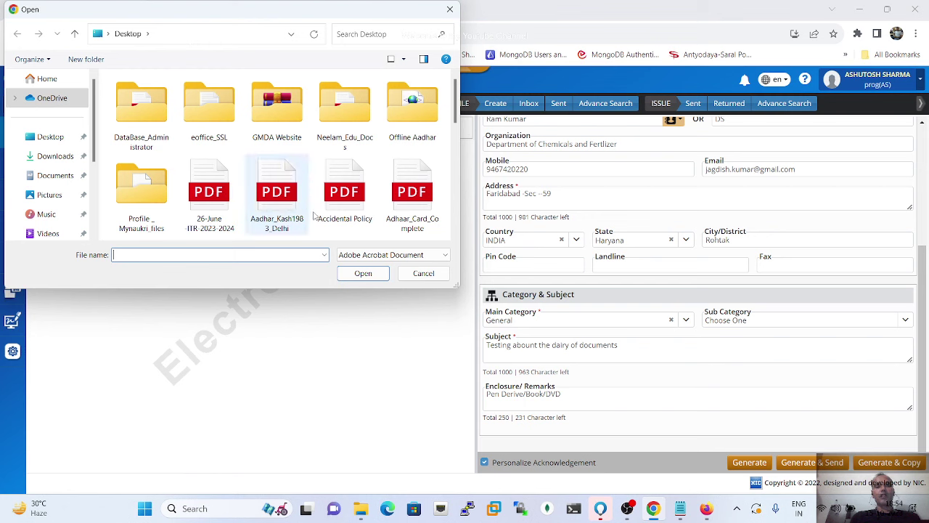
pyautogui.scroll(-3, 337, 215)
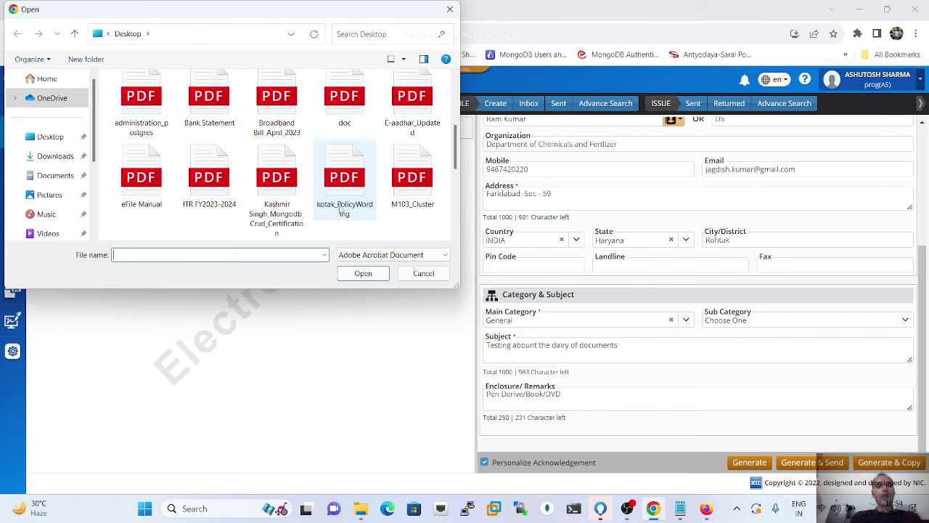
pyautogui.scroll(-1, 339, 208)
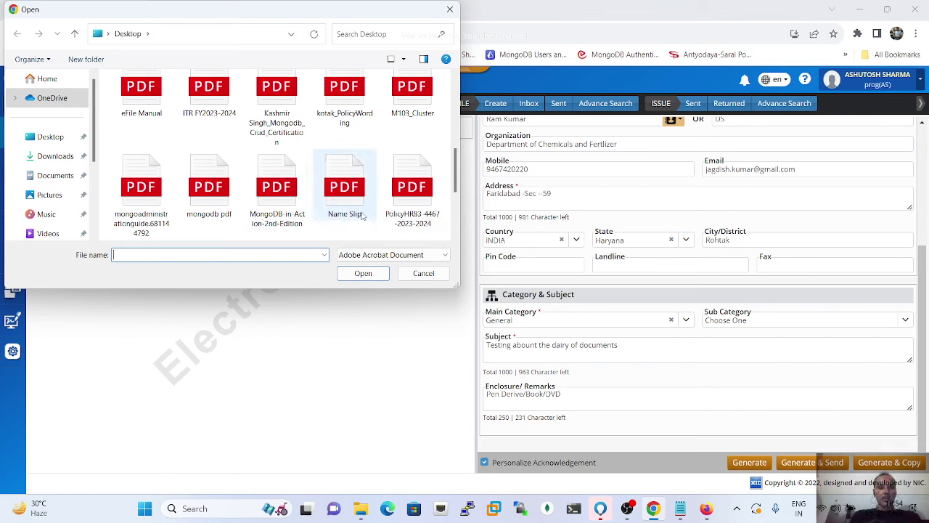
pyautogui.scroll(-2, 360, 216)
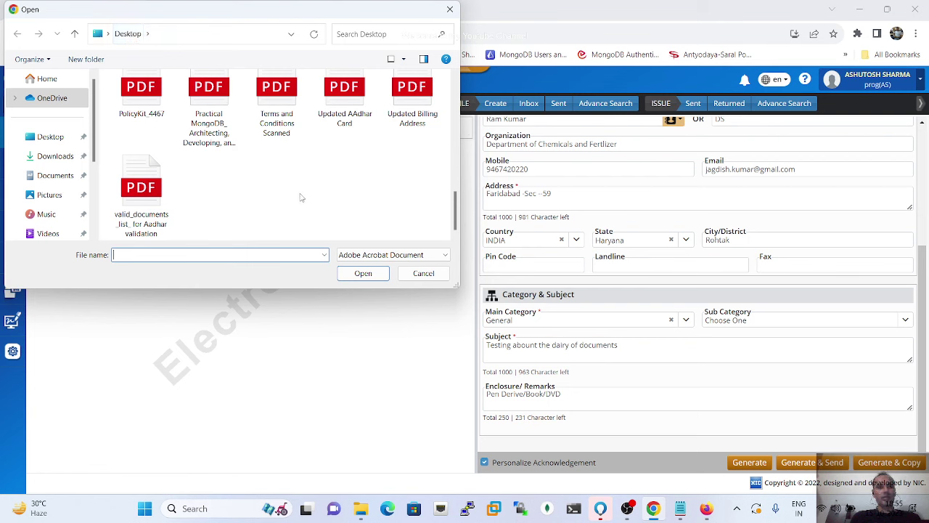
pyautogui.scroll(1, 301, 197)
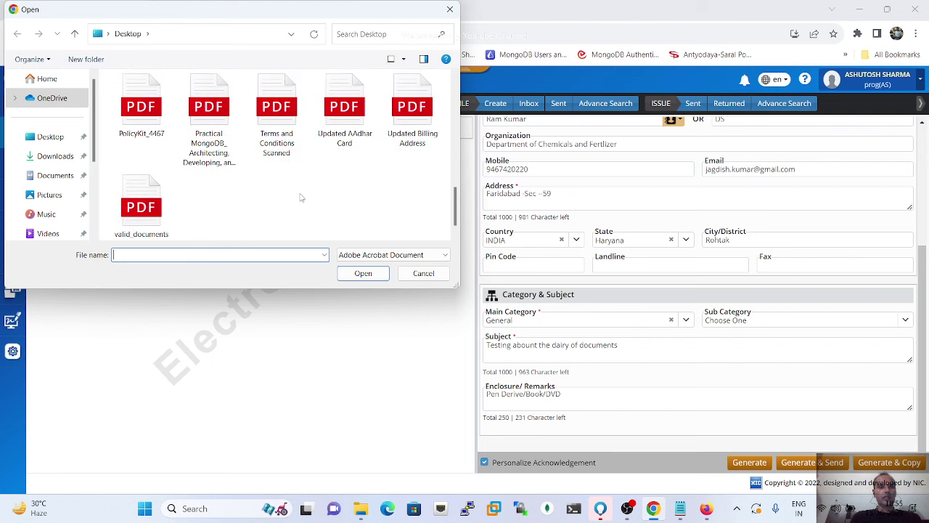
pyautogui.click(145, 110)
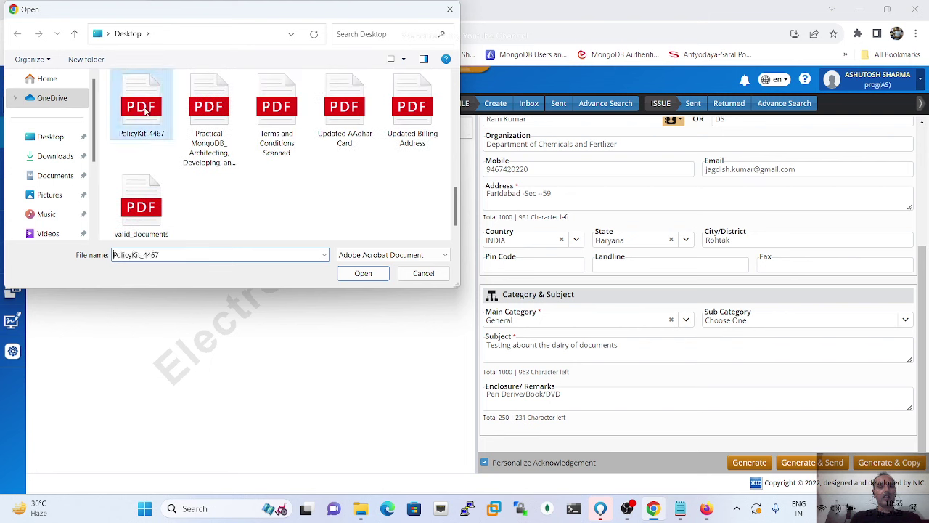
pyautogui.click(363, 273)
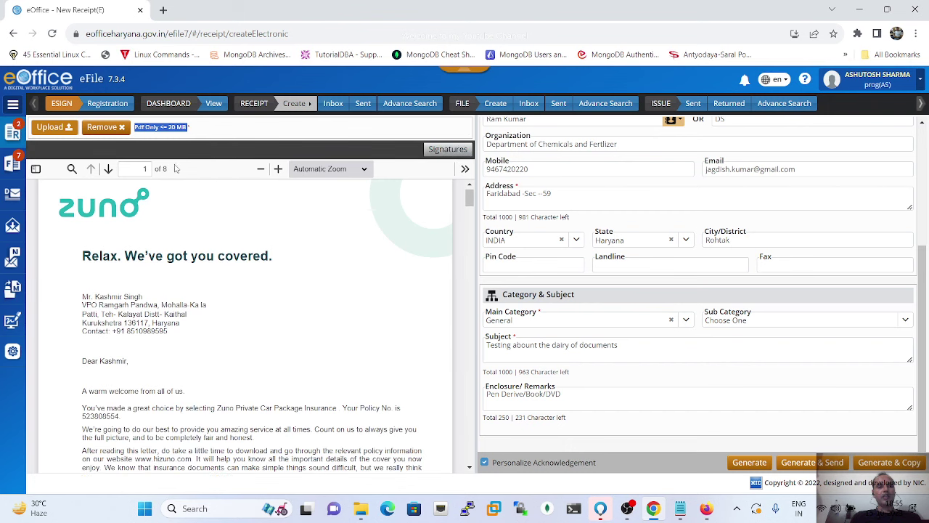
# - Scroll through the pages of the uploaded 8-page PolicyKit_4467 PDF in the preview
pyautogui.click(165, 170)
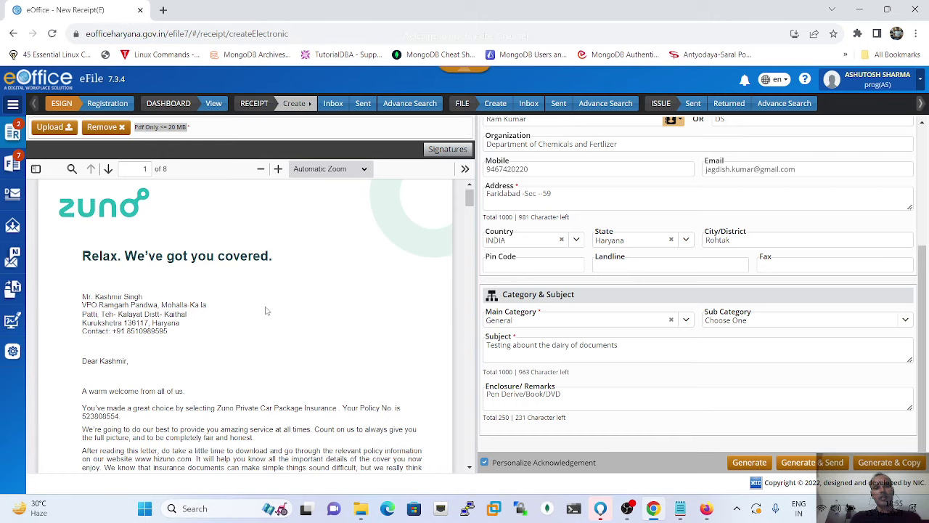
pyautogui.scroll(-10, 266, 311)
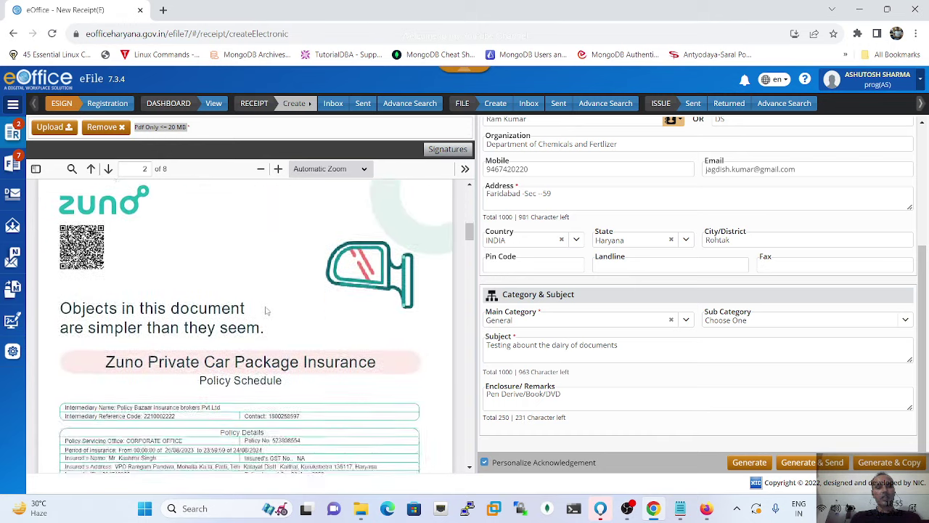
pyautogui.scroll(-20, 266, 310)
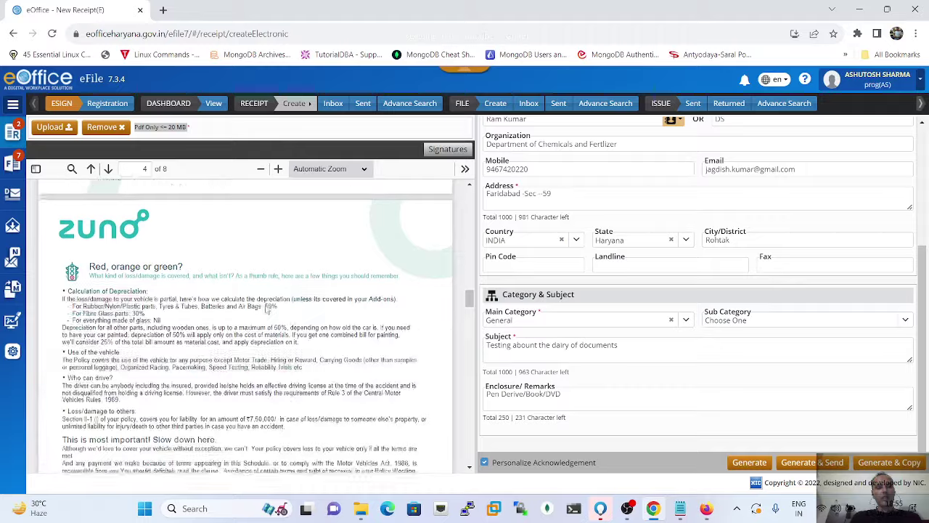
pyautogui.scroll(-20, 266, 311)
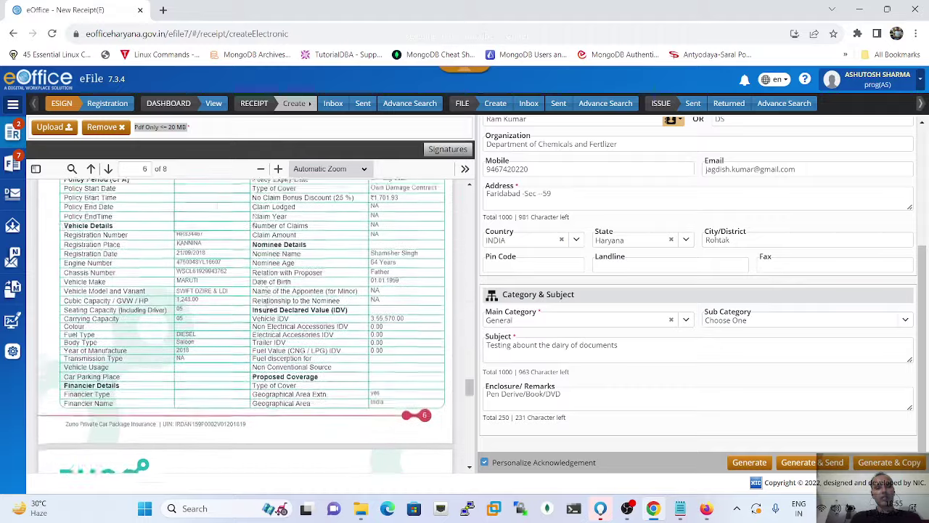
pyautogui.scroll(-10, 266, 311)
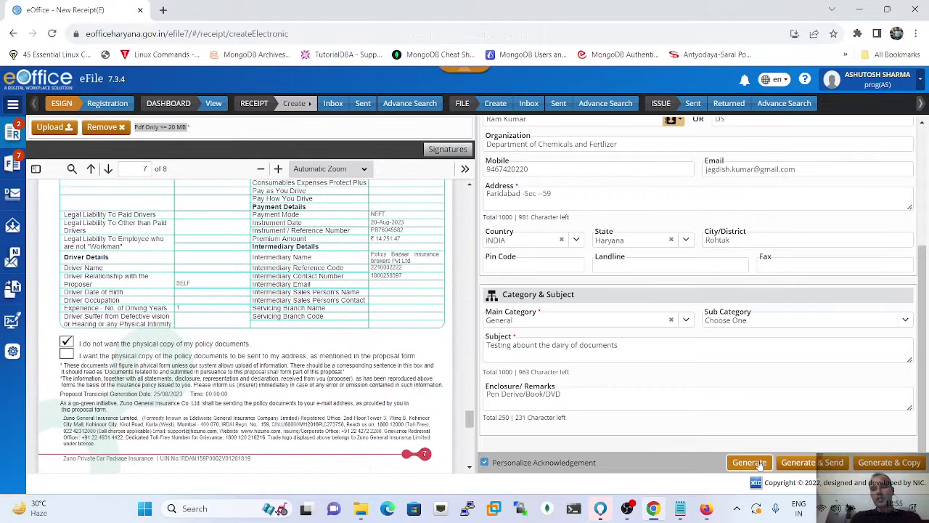
# - Generate the receipt and highlight the year and office parts of its new number
pyautogui.click(757, 466)
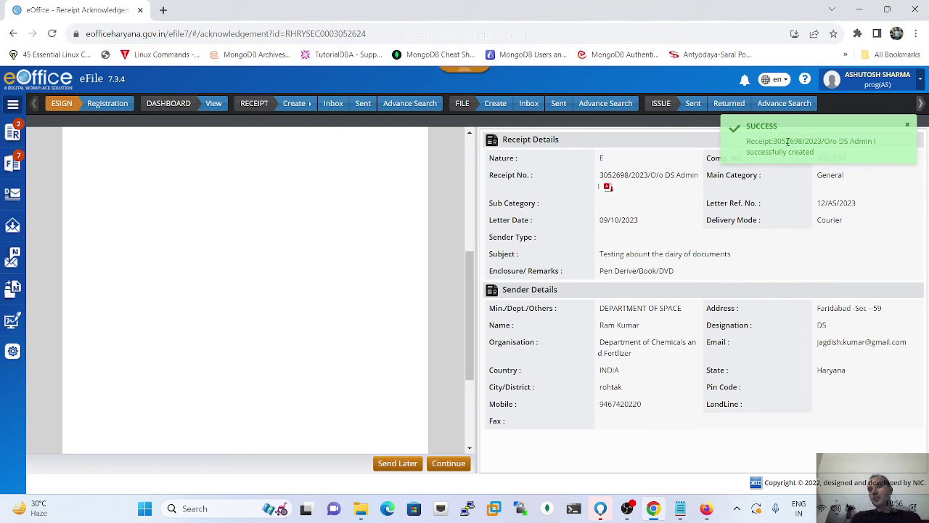
pyautogui.doubleClick(811, 141)
pyautogui.moveTo(824, 142); pyautogui.dragTo(881, 142)
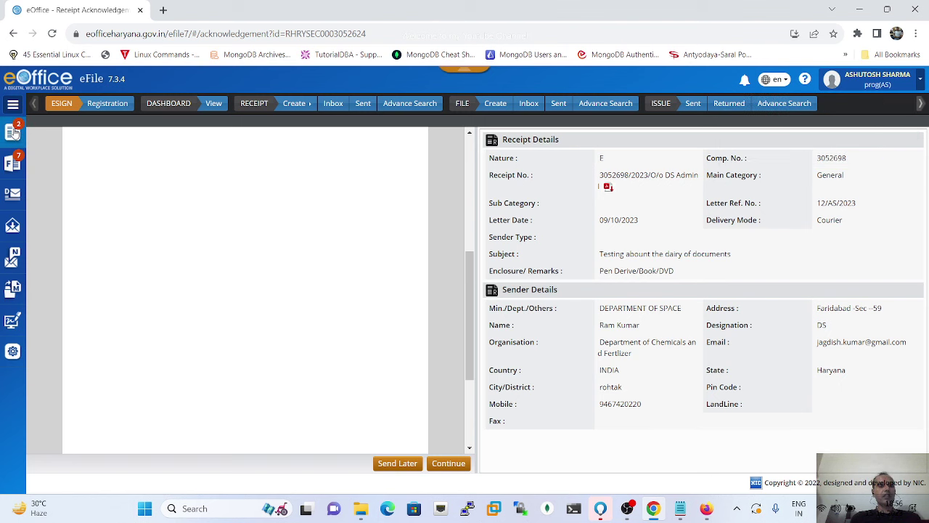
pyautogui.click(15, 132)
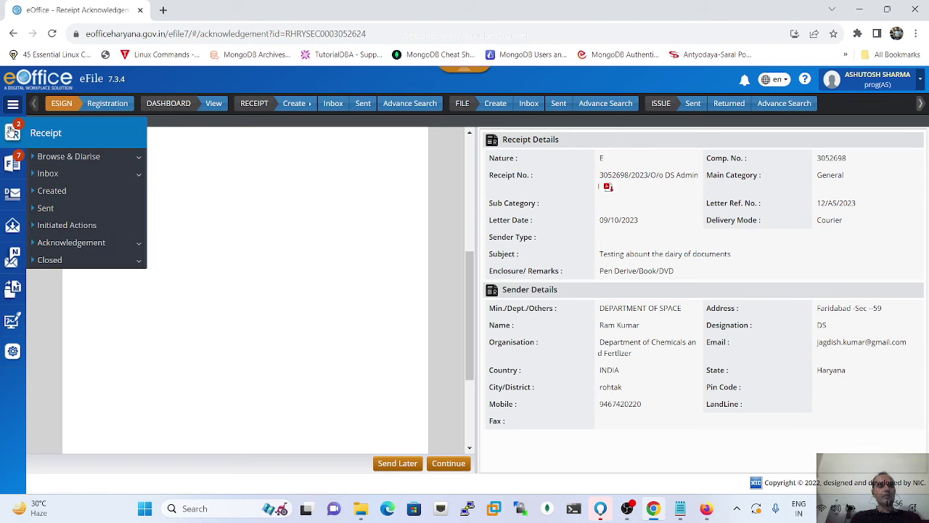
pyautogui.click(58, 193)
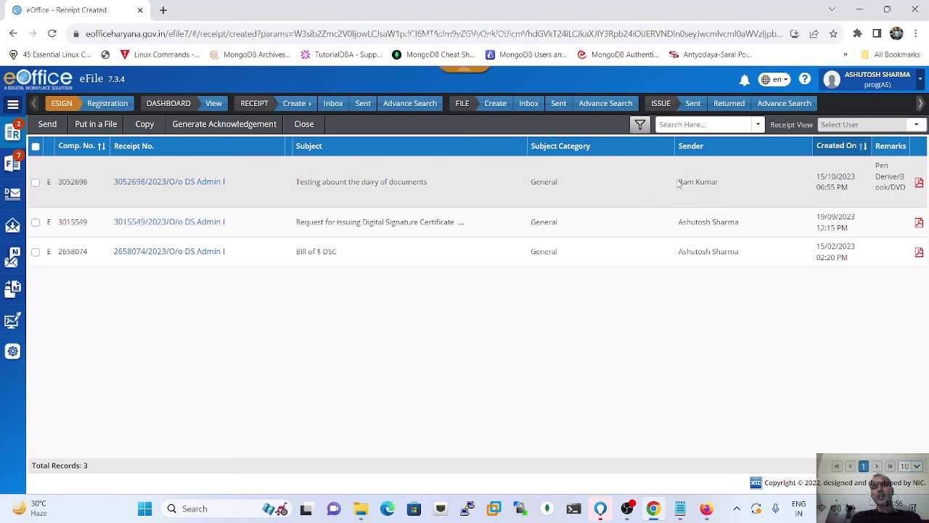
pyautogui.moveTo(678, 184); pyautogui.dragTo(729, 183)
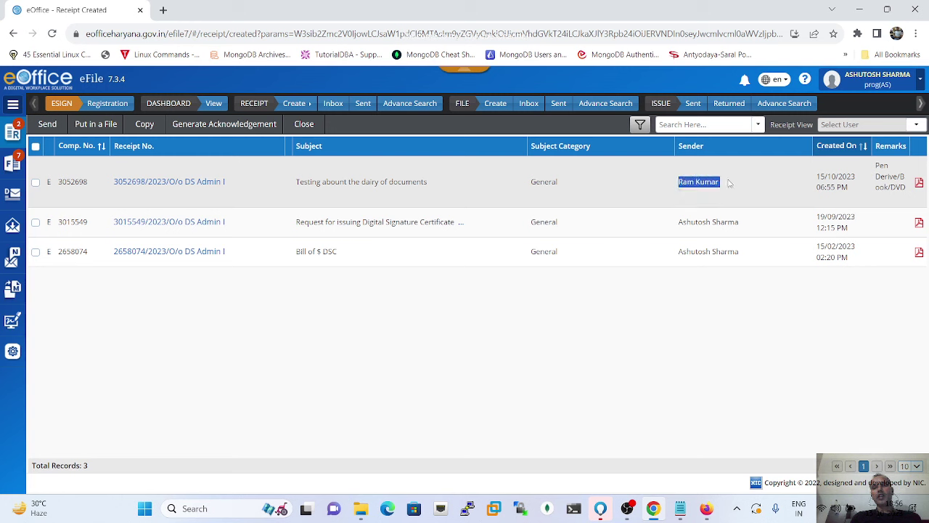
pyautogui.click(532, 186)
pyautogui.doubleClick(532, 186)
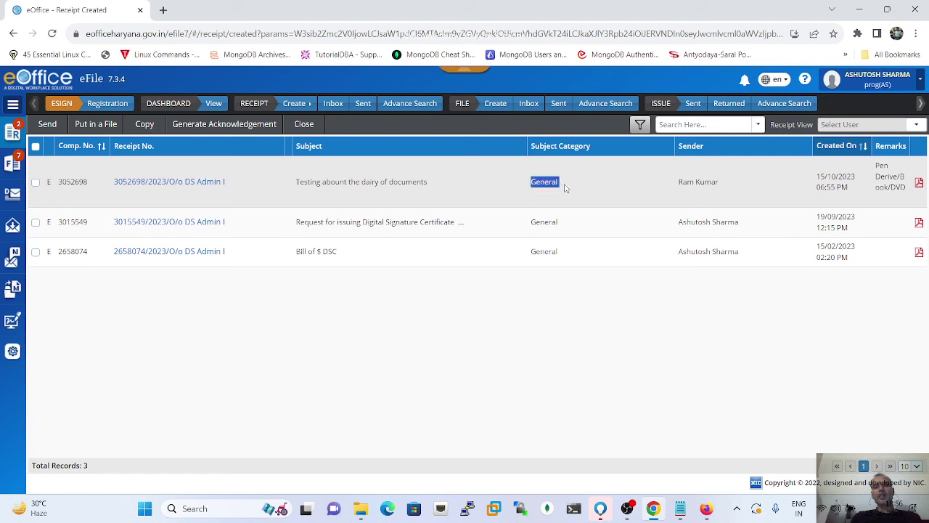
pyautogui.click(294, 184)
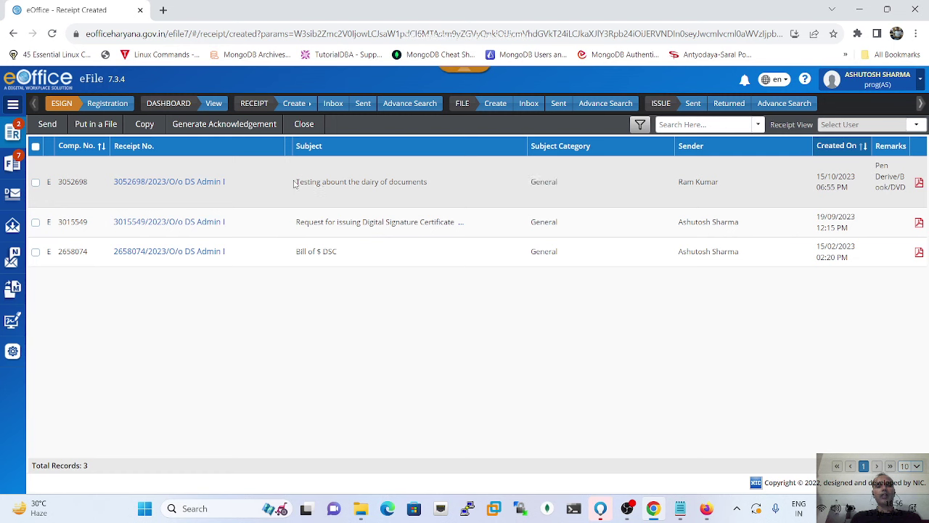
pyautogui.moveTo(294, 183); pyautogui.dragTo(432, 182)
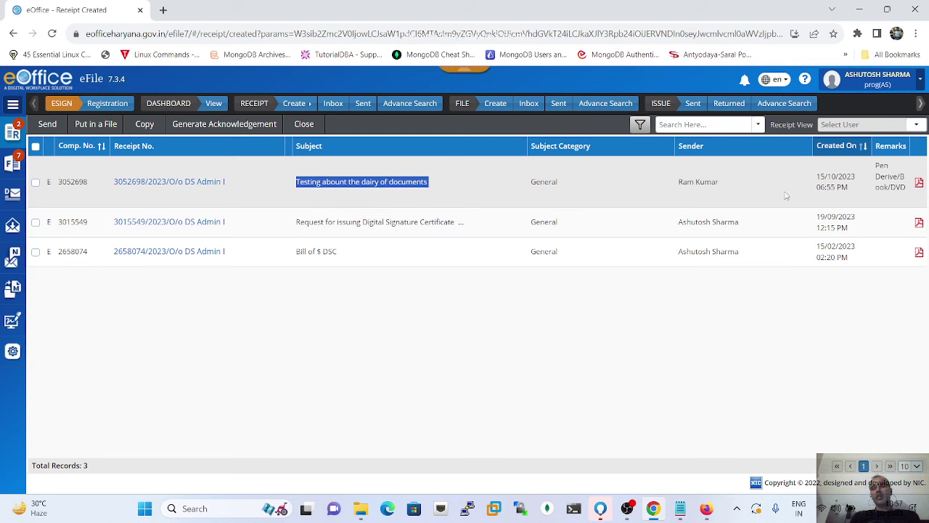
pyautogui.click(818, 178)
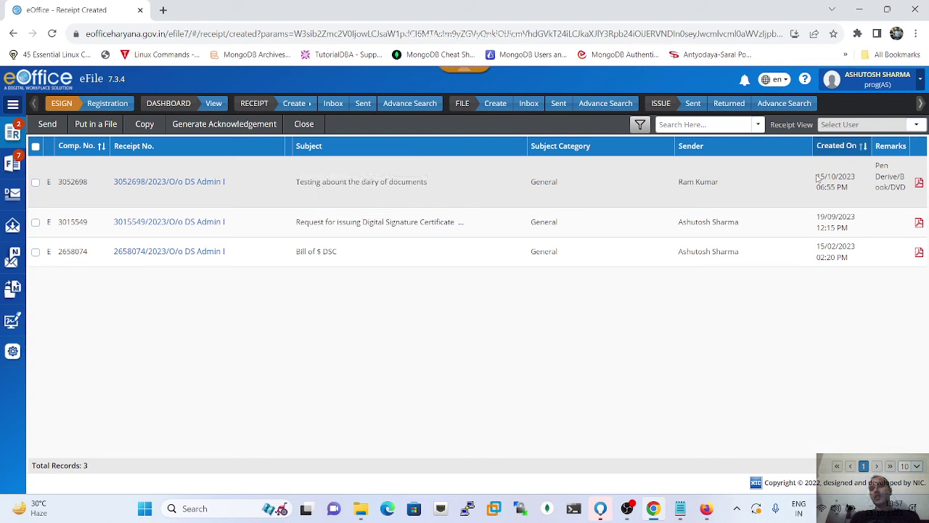
pyautogui.moveTo(818, 178); pyautogui.dragTo(853, 193)
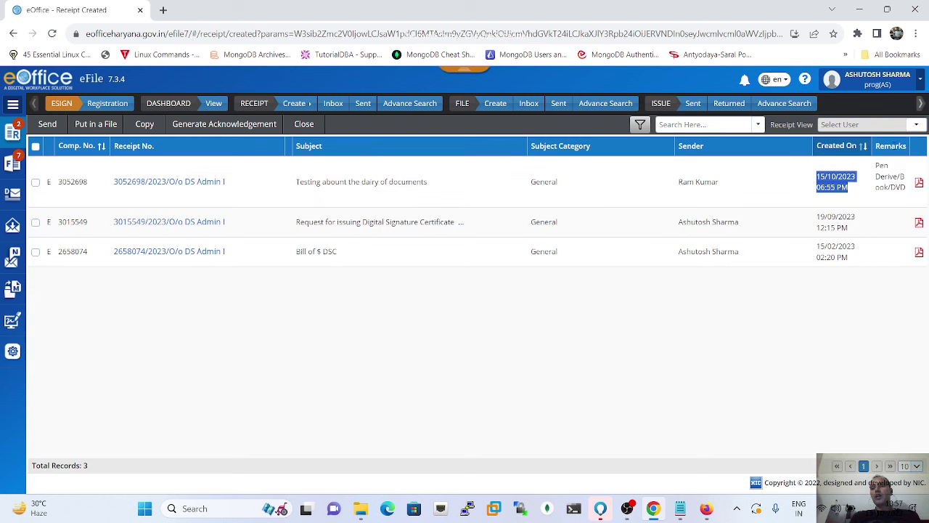
pyautogui.click(876, 167)
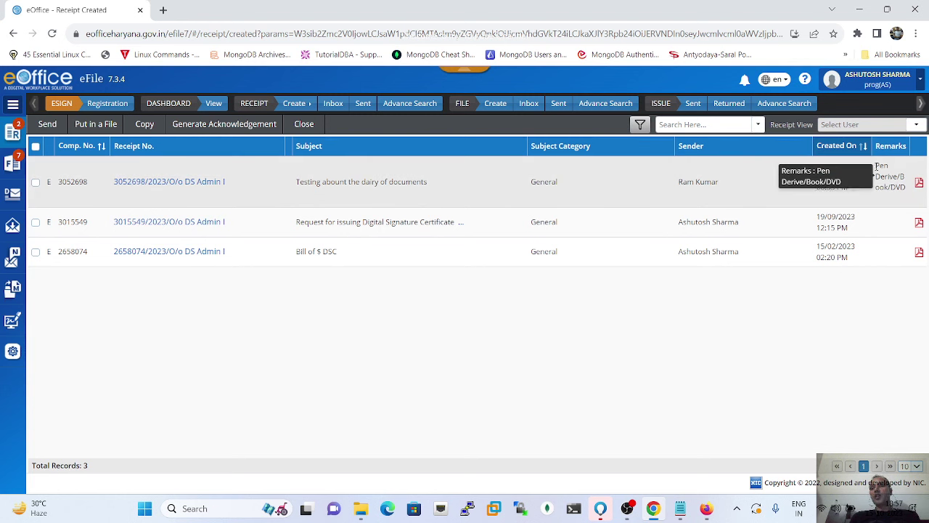
pyautogui.moveTo(876, 166); pyautogui.dragTo(907, 188)
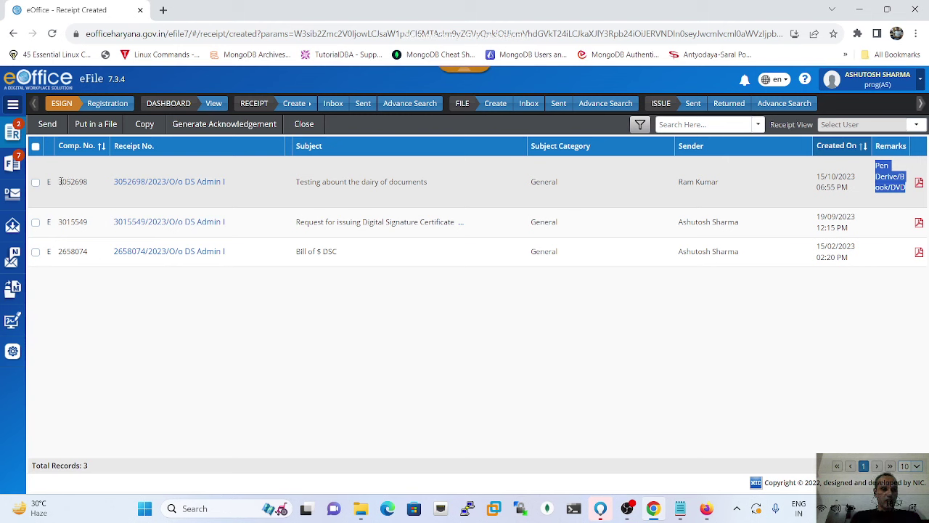
pyautogui.moveTo(59, 181); pyautogui.dragTo(87, 181)
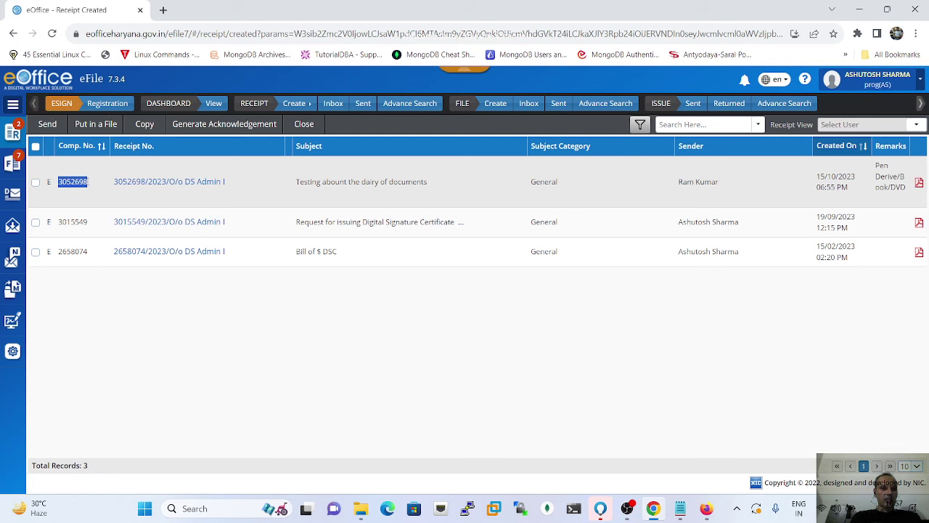
pyautogui.click(116, 184)
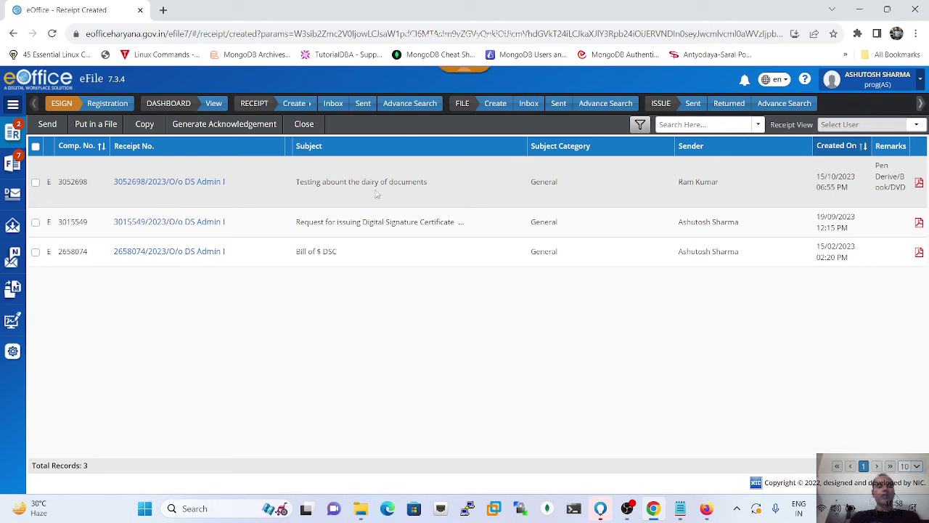
# - Open the first-row receipt and review its uploaded PDF letter and Basic Details panel
pyautogui.click(160, 183)
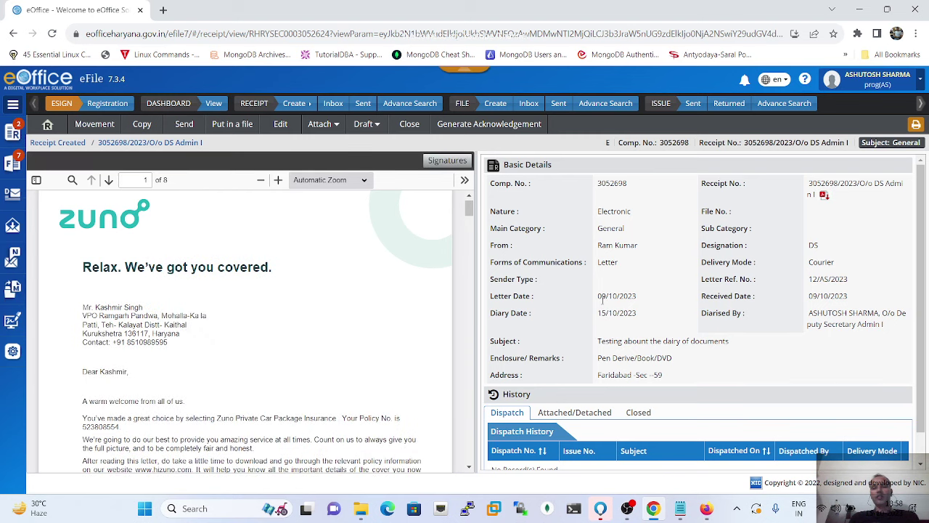
pyautogui.scroll(-1, 602, 299)
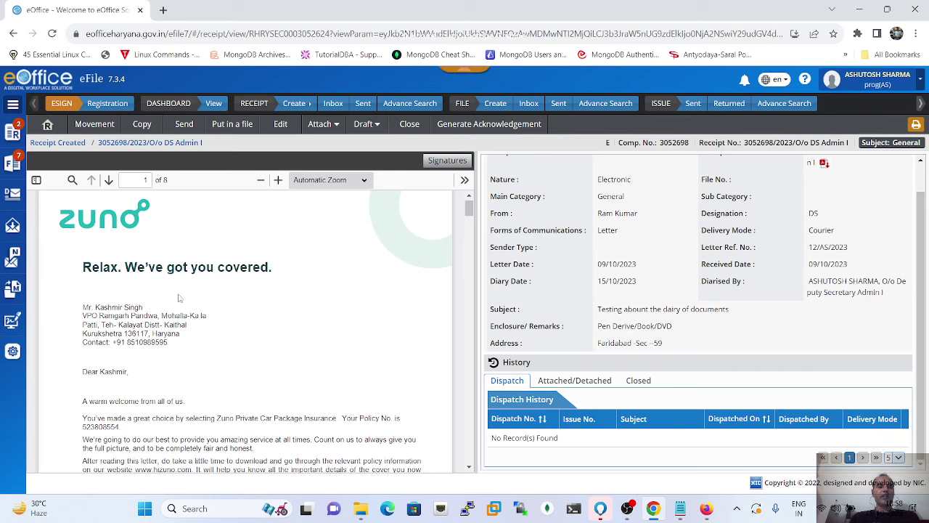
pyautogui.scroll(-7, 180, 298)
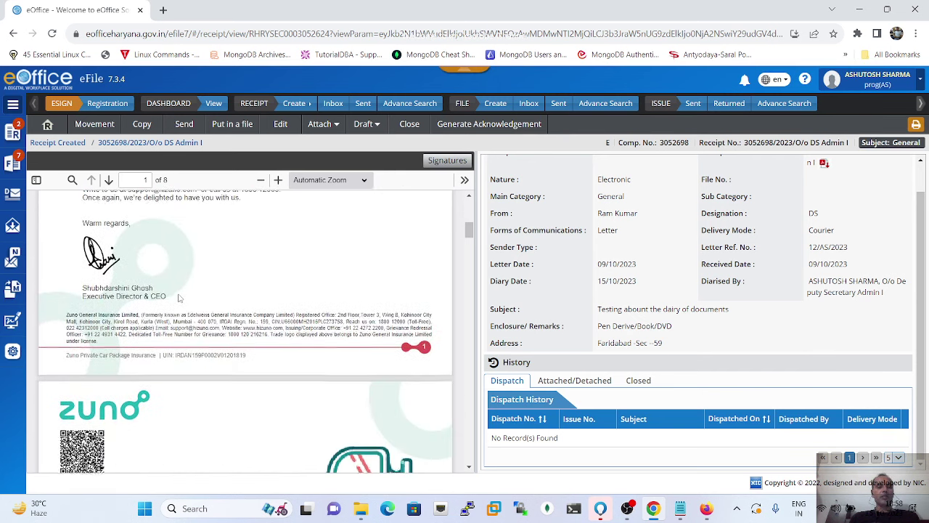
pyautogui.scroll(7, 179, 297)
pyautogui.scroll(1, 713, 234)
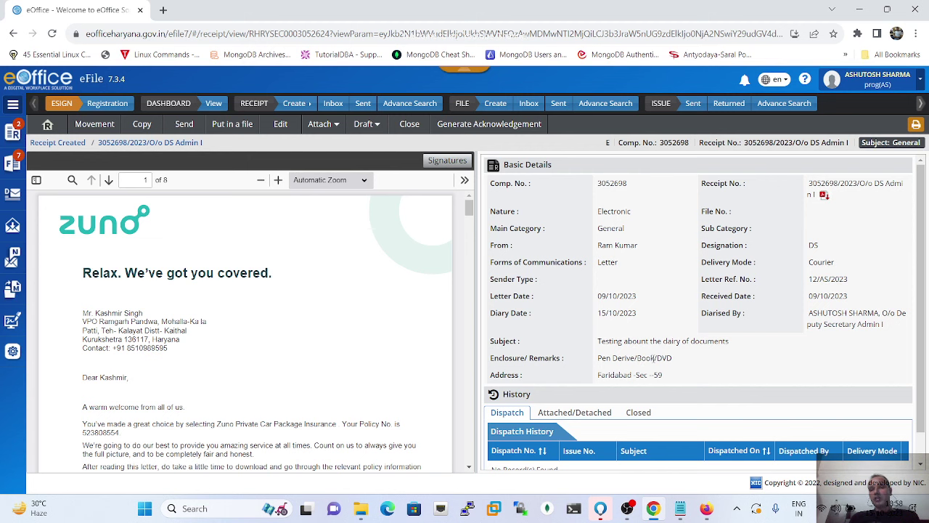
pyautogui.scroll(-1, 663, 357)
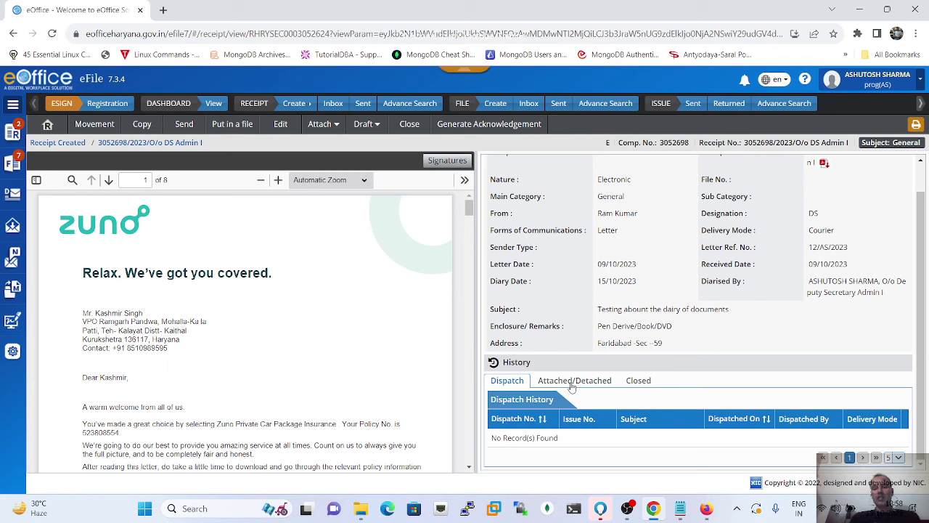
# - Check the receipt's Attached/Detached history, then view its Closed history showing no records
pyautogui.click(571, 385)
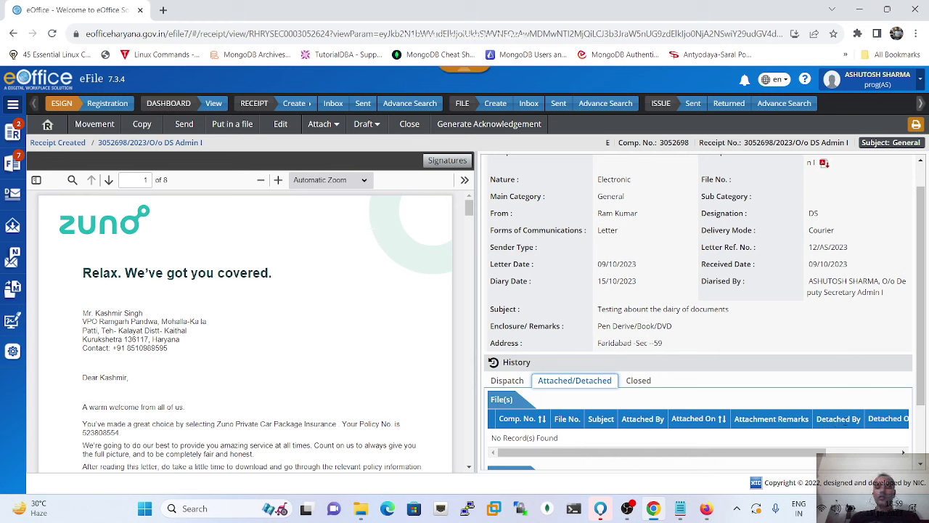
pyautogui.hscroll(5, 698, 434)
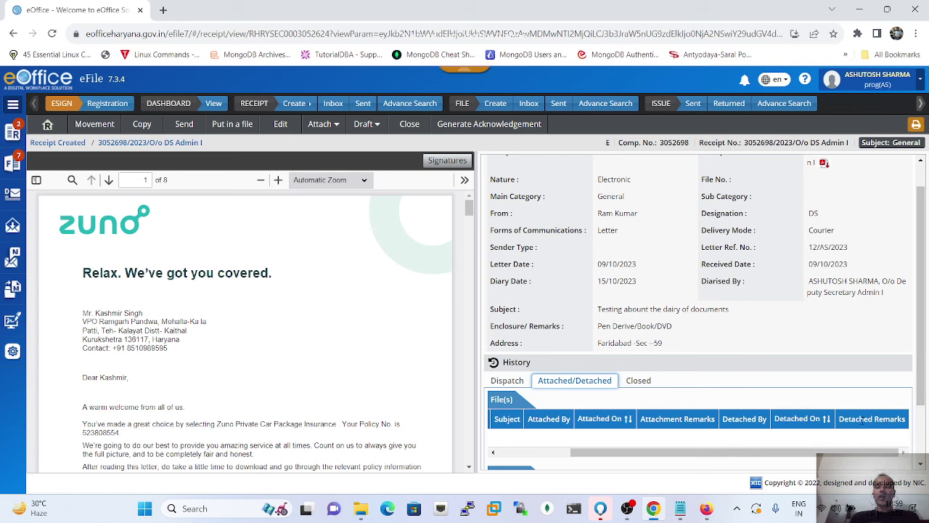
pyautogui.hscroll(-3, 862, 421)
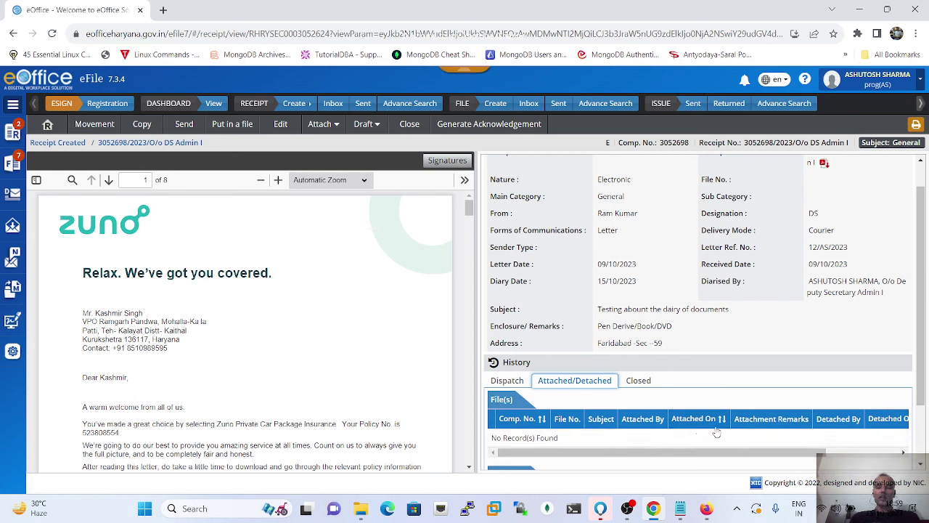
pyautogui.click(637, 383)
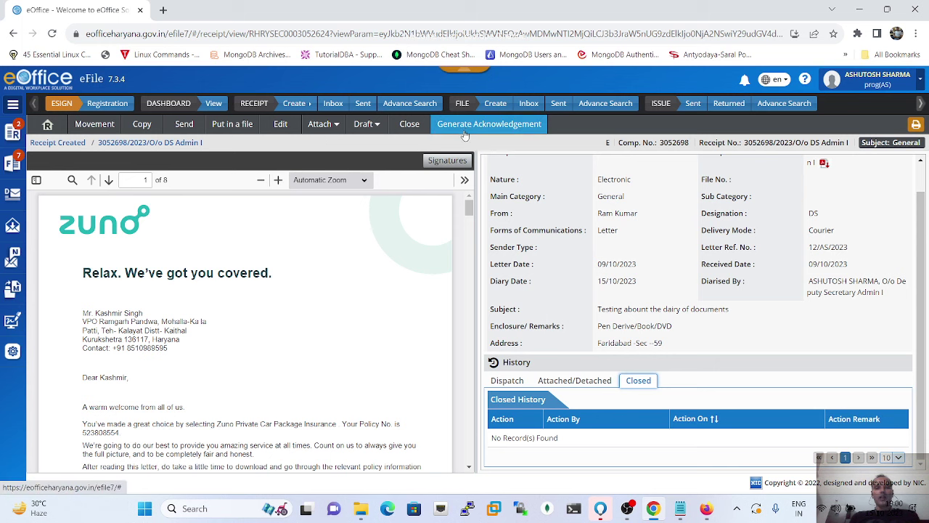
# - Close the receipt with the remark 'No further action required. Just for infromation only', correcting the typo
pyautogui.click(410, 126)
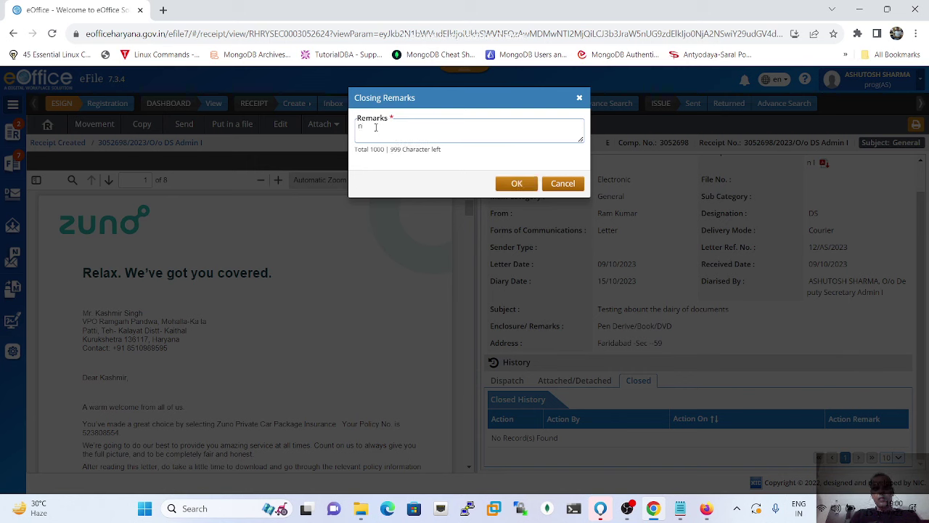
pyautogui.write('o further action required')
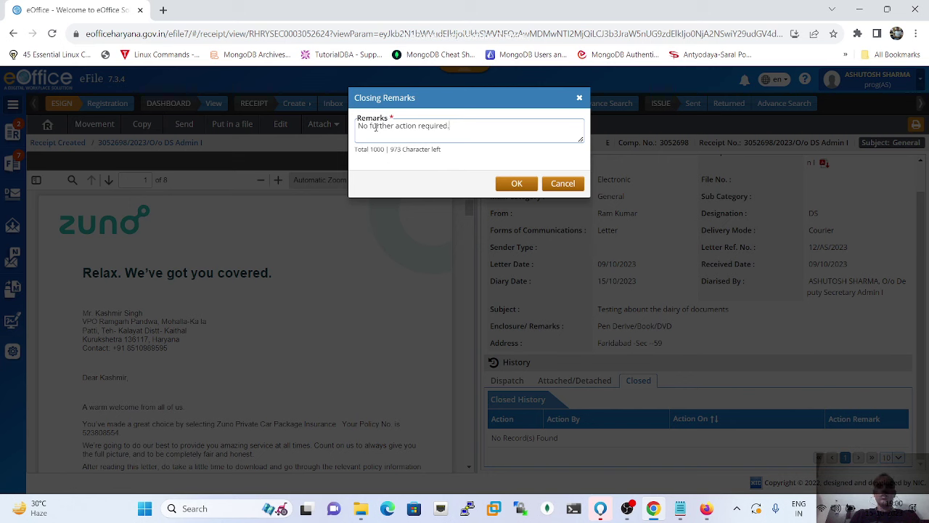
pyautogui.write('. Just for inf')
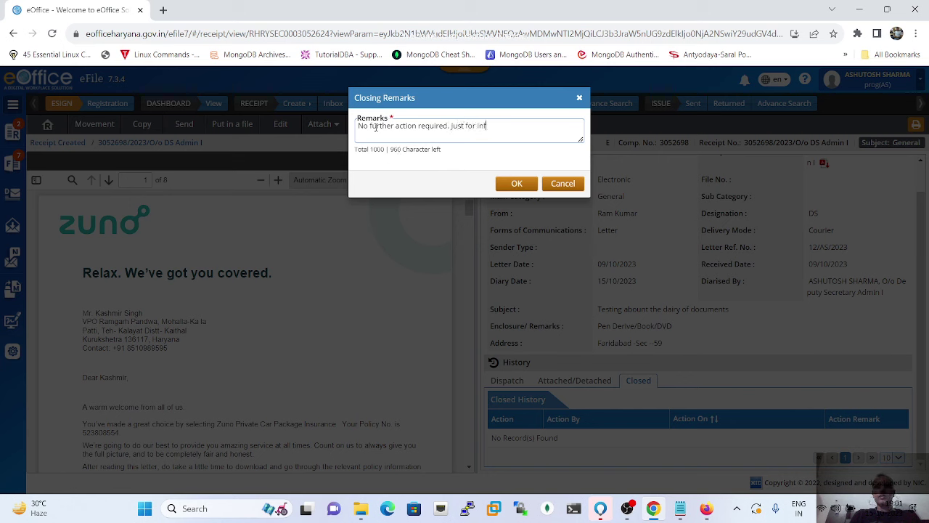
pyautogui.write('romation onley')
pyautogui.press('BackSpace')
pyautogui.press('BackSpace')
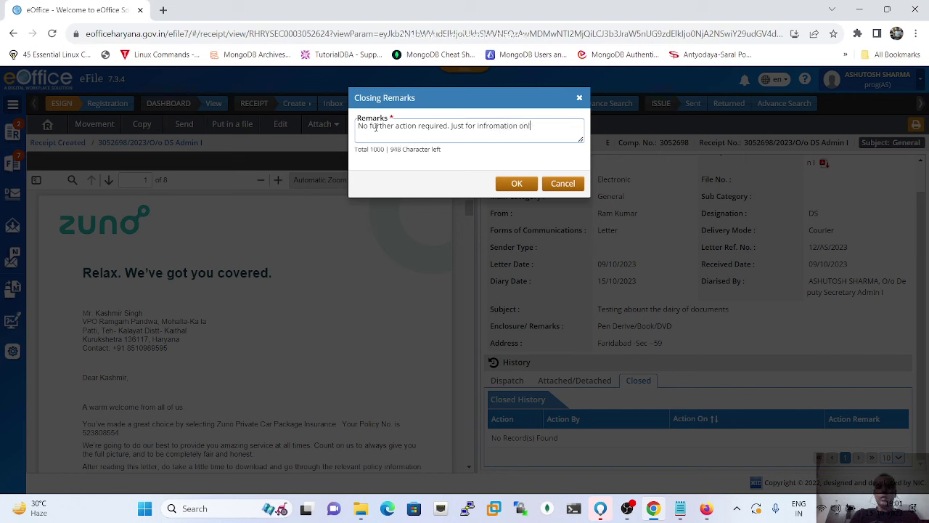
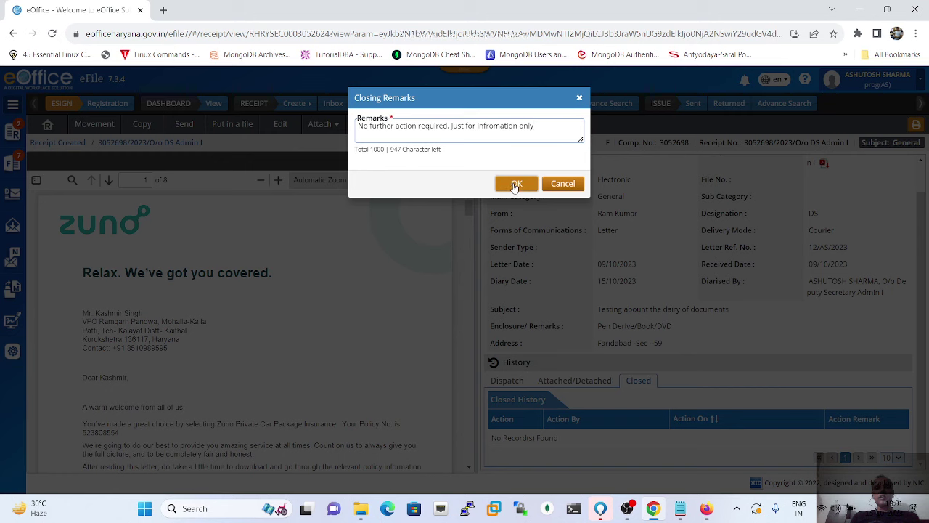
# - Confirm closing the receipt with the no-further-action remark and view the Created receipts list
pyautogui.click(514, 183)
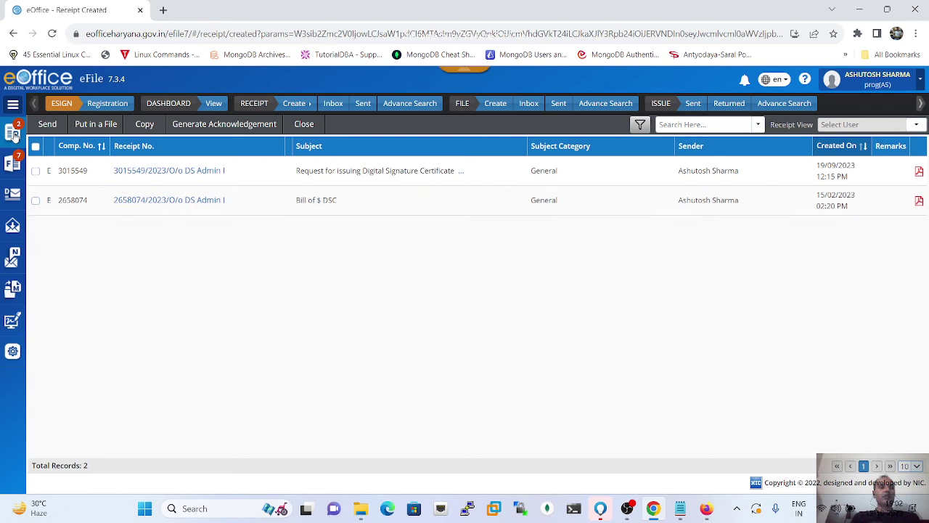
pyautogui.moveTo(14, 134)
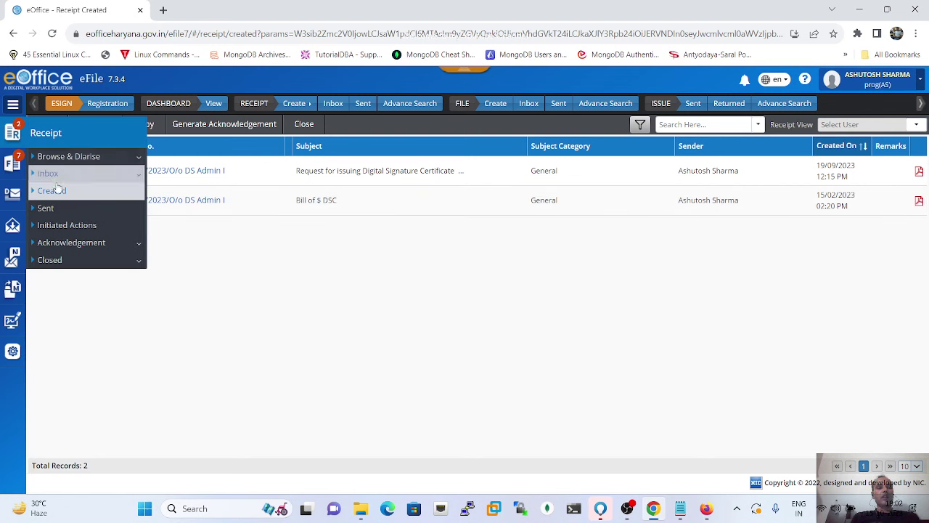
pyautogui.click(56, 191)
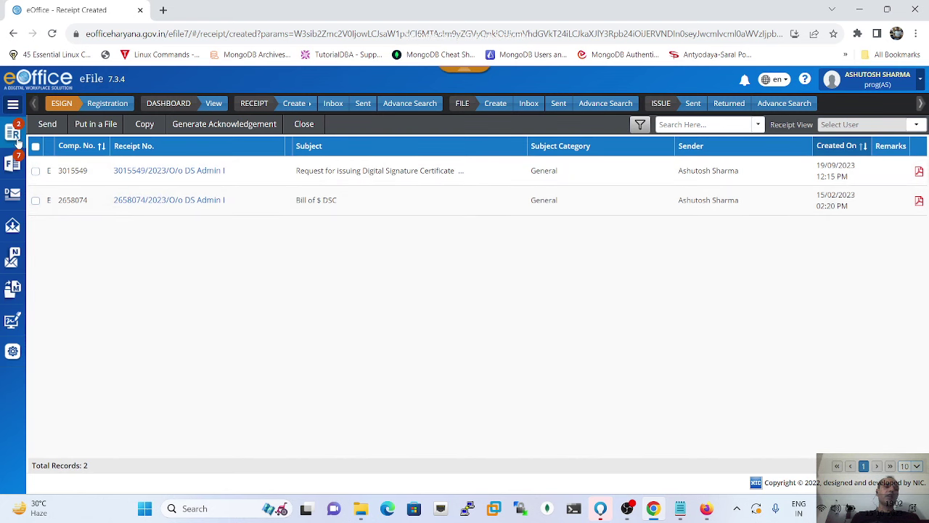
# - Switch to the Receipt Inbox, which lists 8 received receipts
pyautogui.moveTo(13, 136)
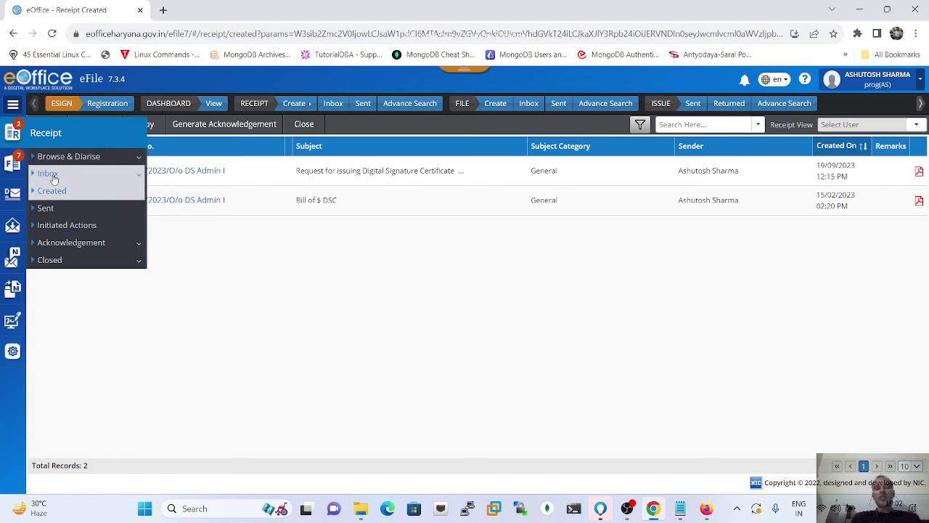
pyautogui.click(53, 177)
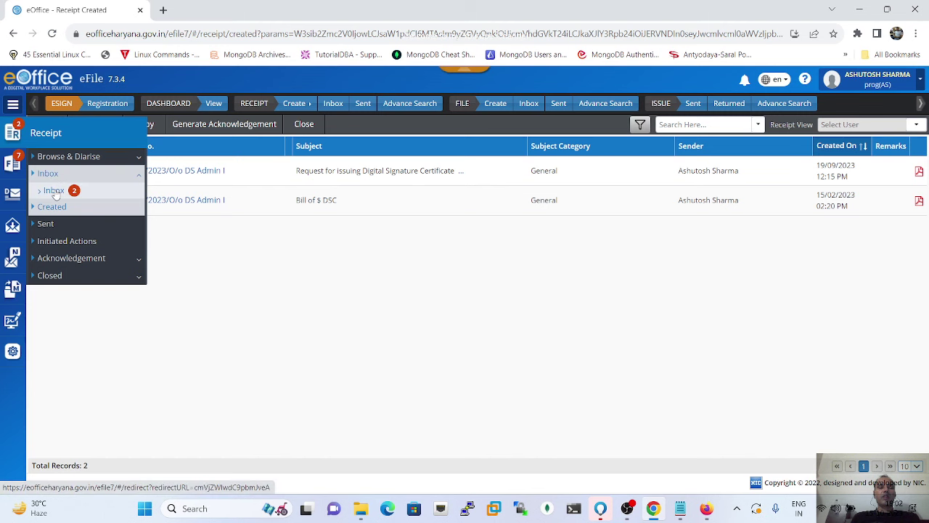
pyautogui.click(54, 191)
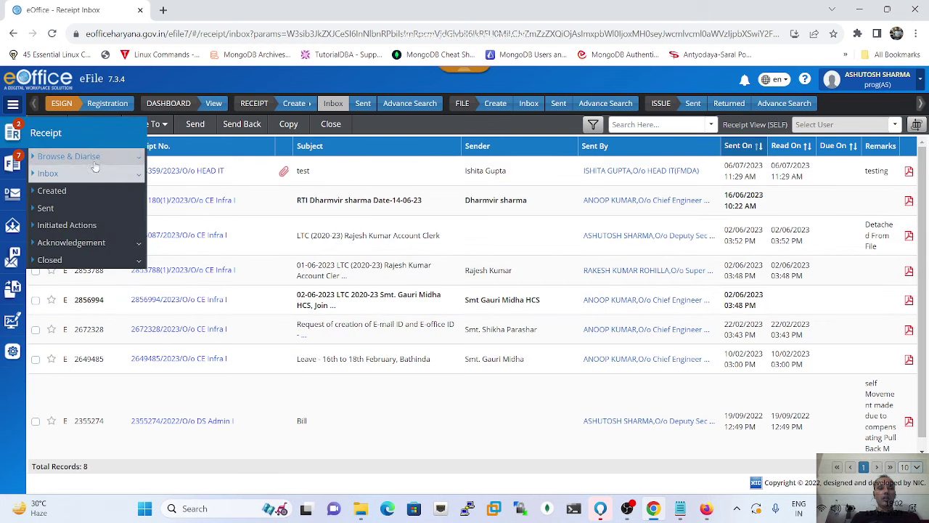
# - Open the RTI receipt from the Receipt Inbox to read it
pyautogui.click(91, 176)
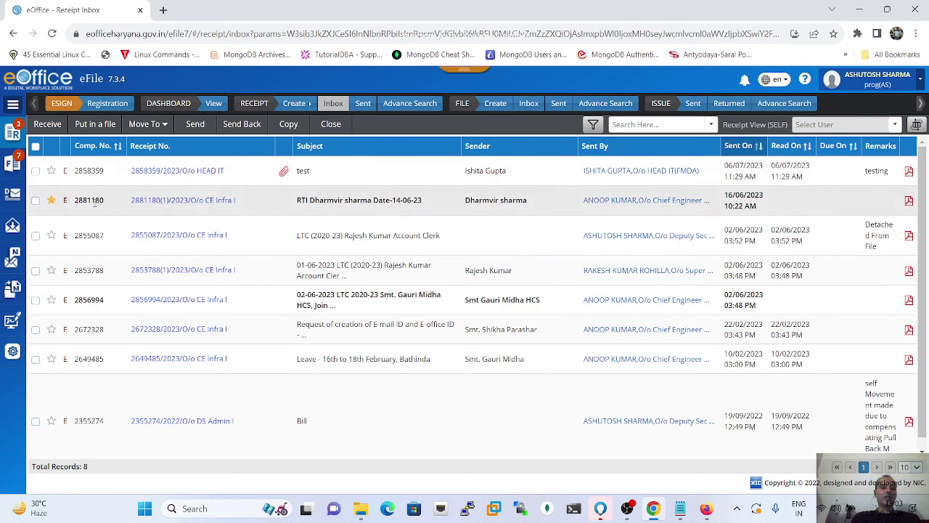
pyautogui.click(147, 202)
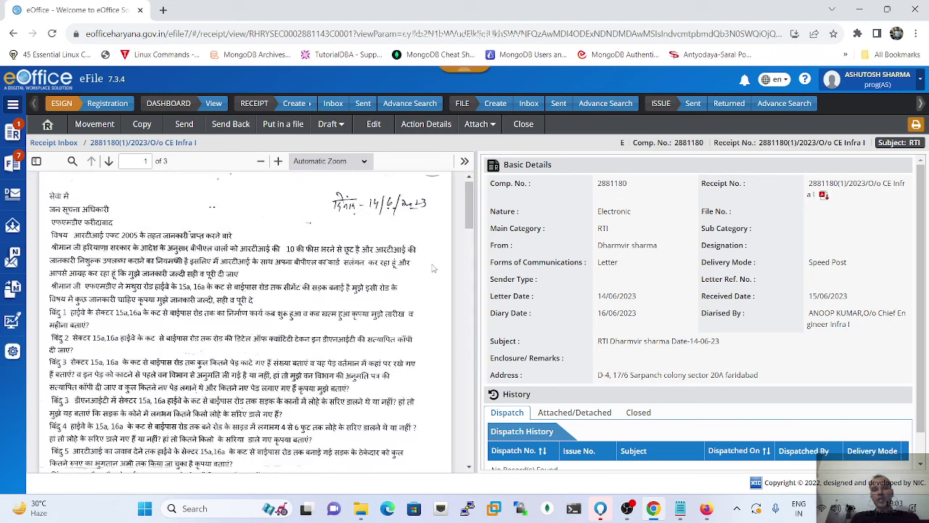
pyautogui.scroll(-2, 432, 268)
pyautogui.scroll(3, 432, 269)
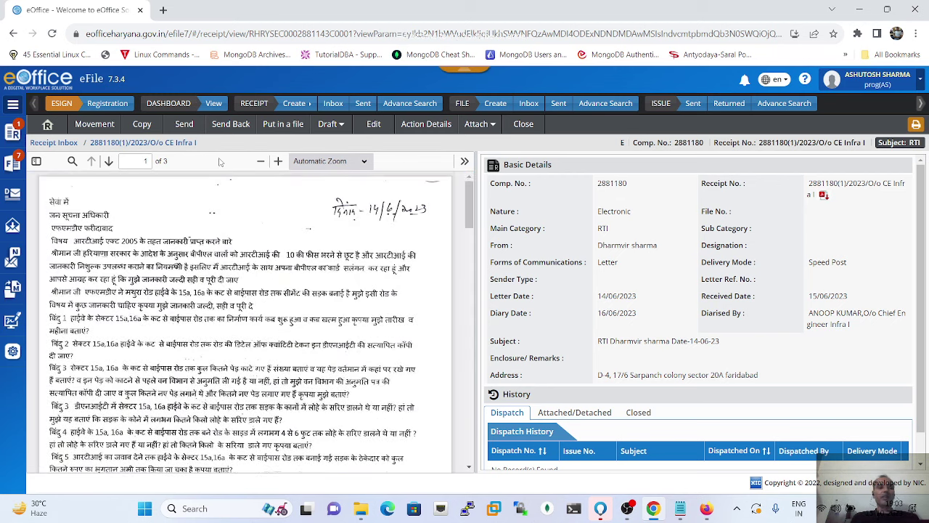
# - Return to the Receipt Inbox list of 8 receipts
pyautogui.click(14, 132)
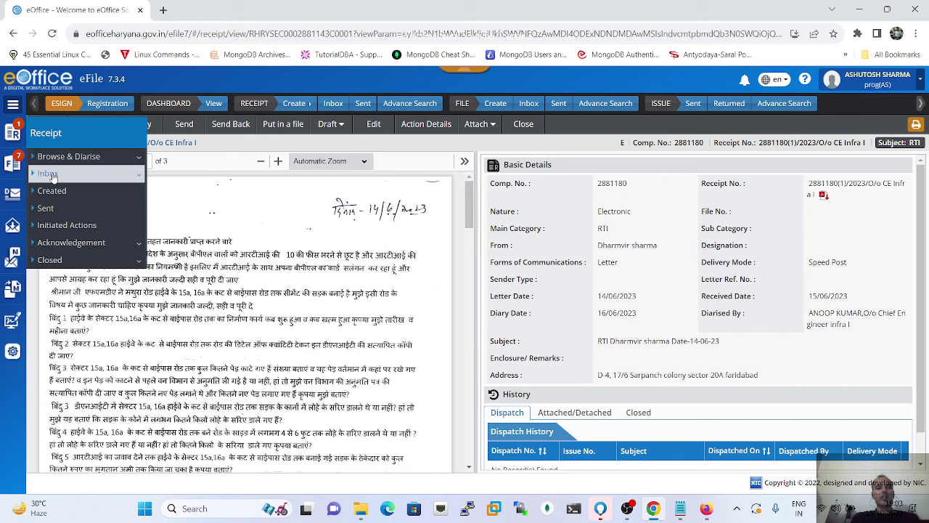
pyautogui.click(51, 175)
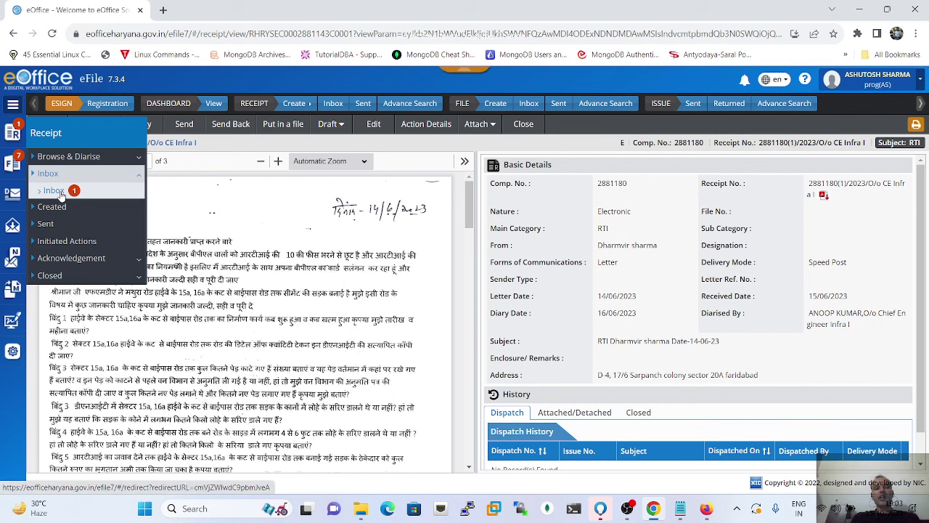
pyautogui.click(61, 193)
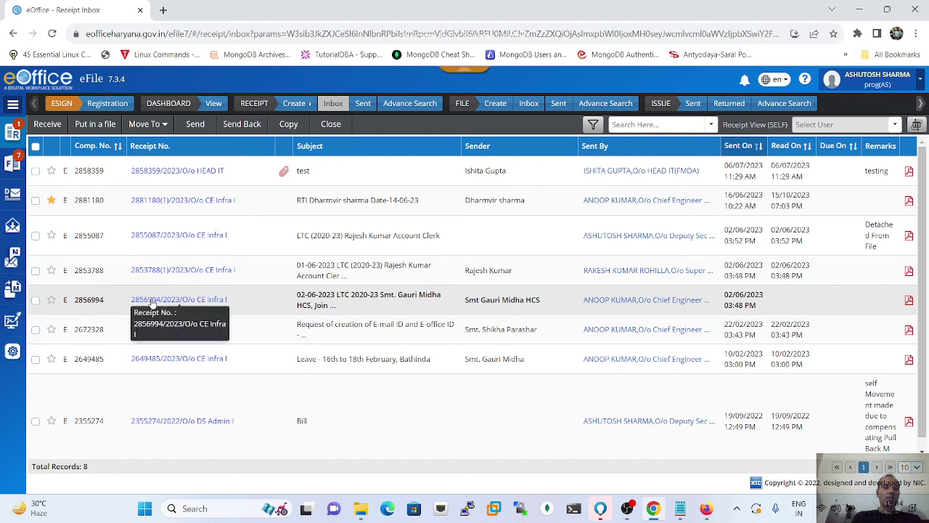
pyautogui.click(166, 127)
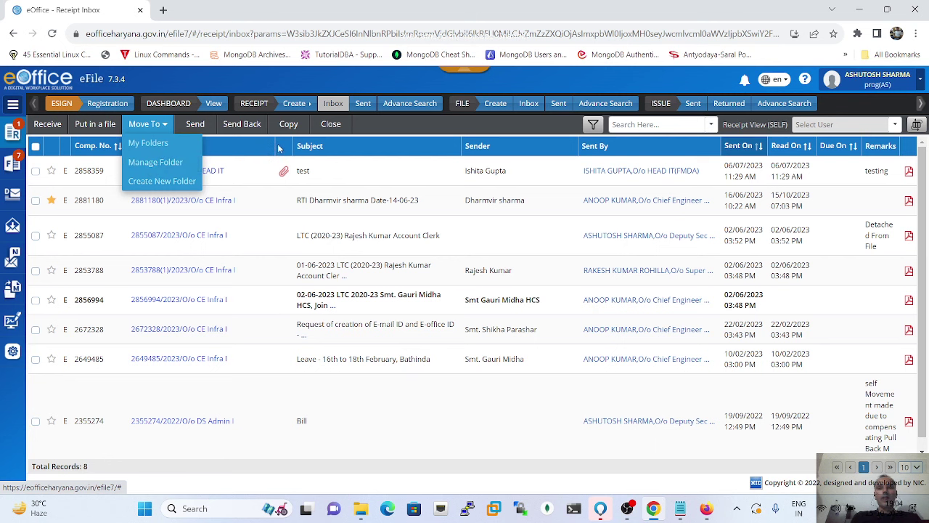
pyautogui.click(383, 123)
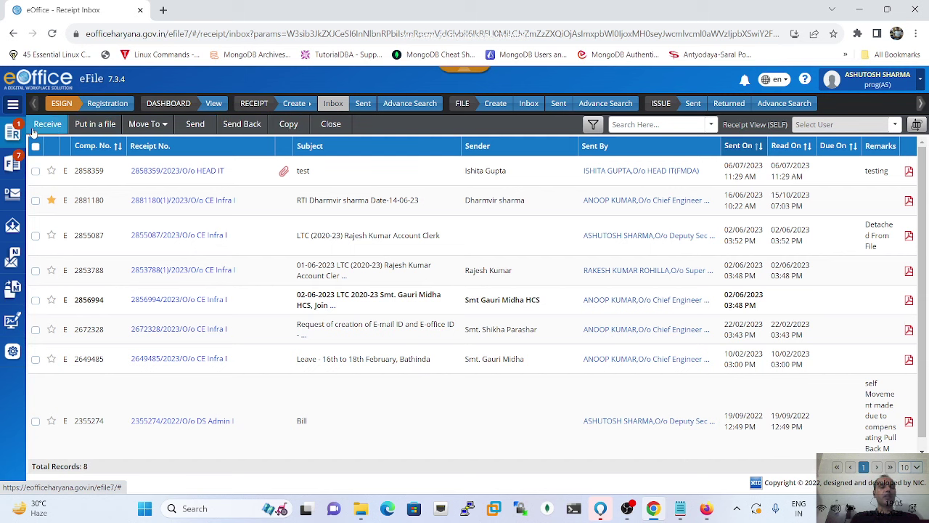
pyautogui.moveTo(14, 133)
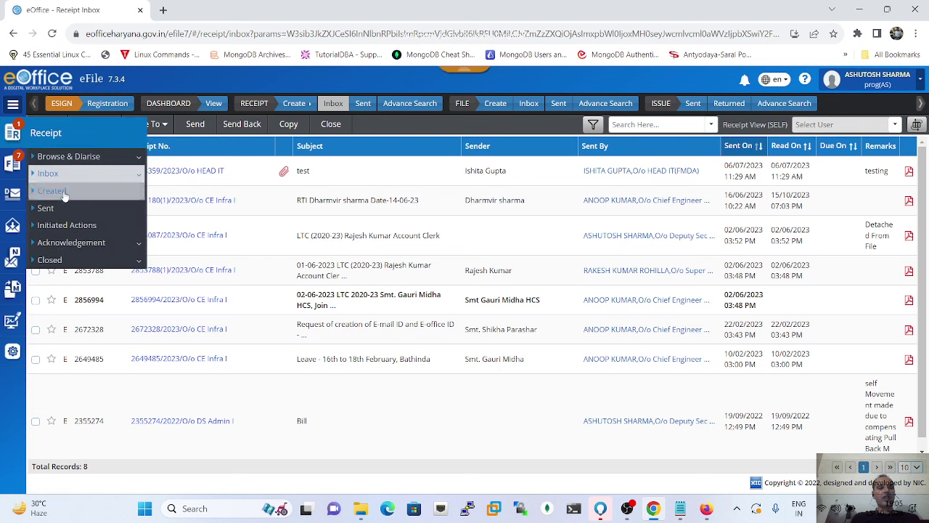
# - Show the Closed With Me receipts, listing 3 records including receipt 3052698
pyautogui.click(87, 262)
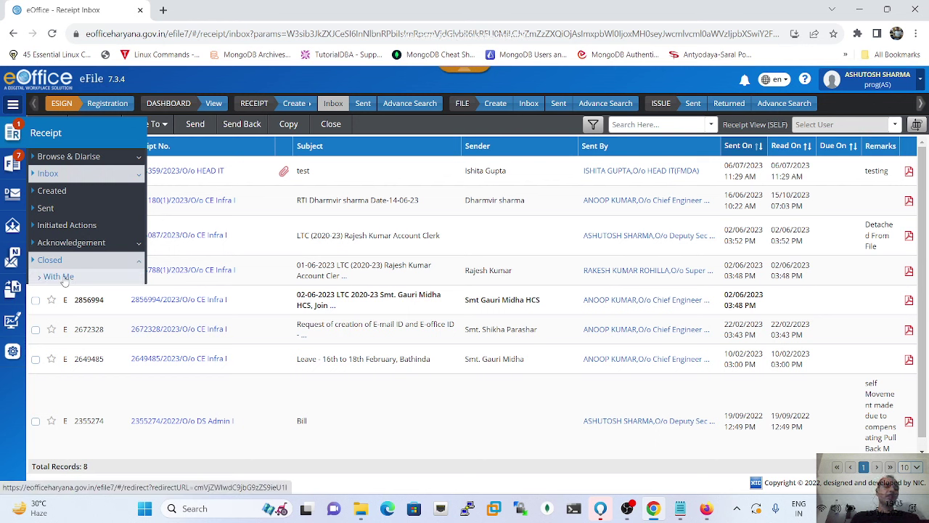
pyautogui.click(61, 276)
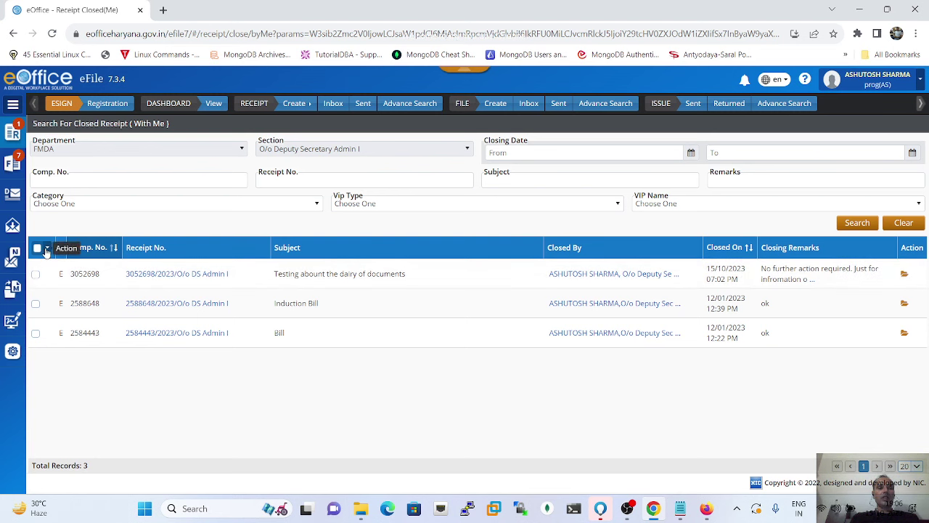
# - Select closed receipt 3052698 and try reopening it, cancelling the remarks prompt twice
pyautogui.click(35, 274)
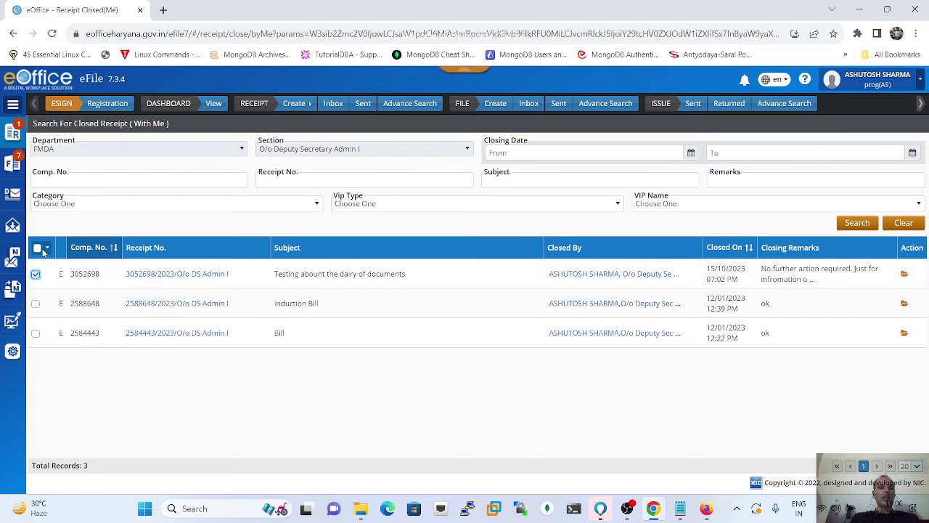
pyautogui.click(46, 249)
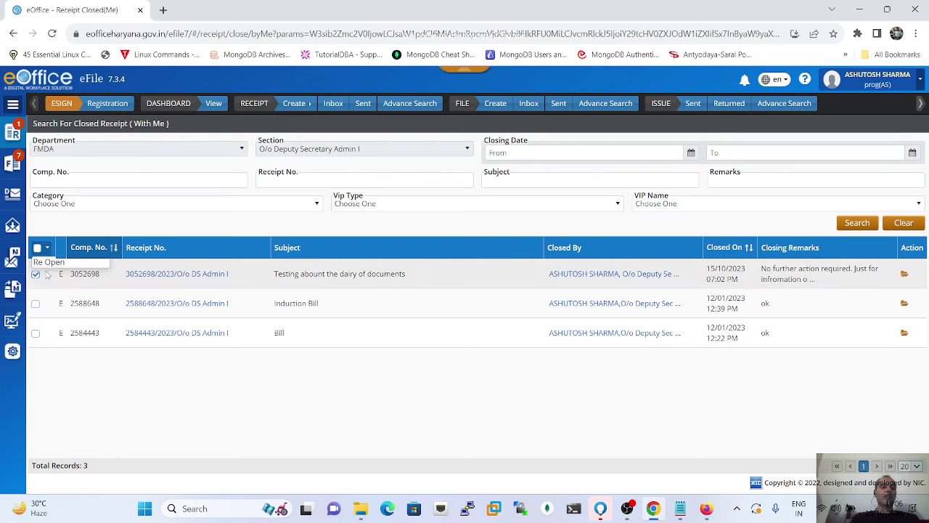
pyautogui.click(36, 276)
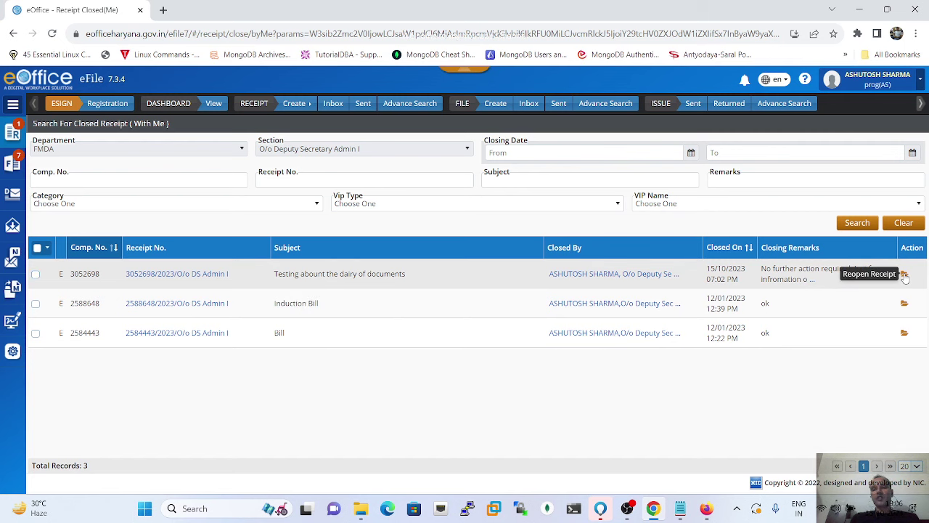
pyautogui.click(904, 275)
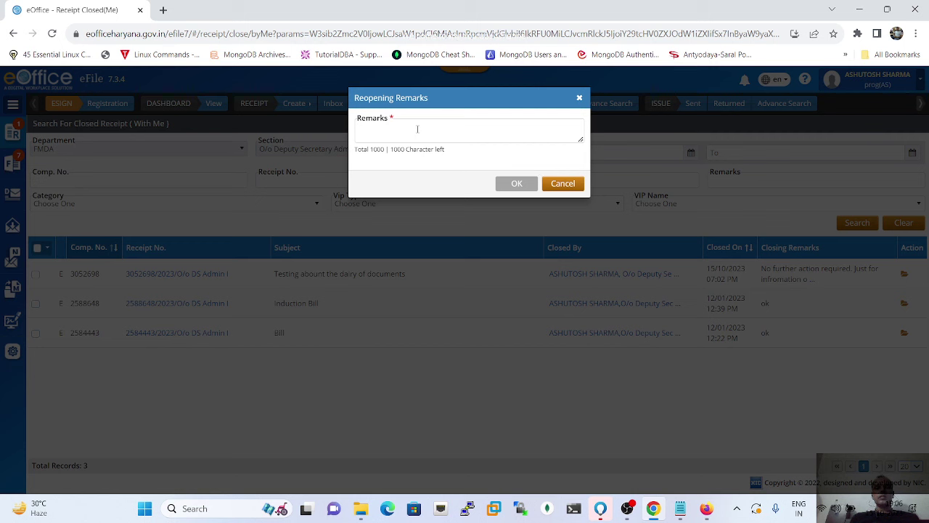
pyautogui.click(580, 98)
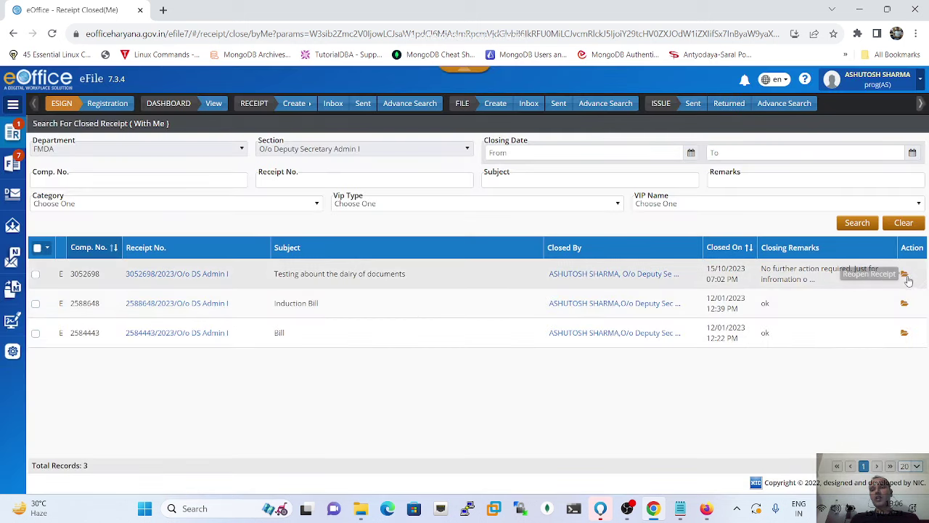
pyautogui.click(905, 276)
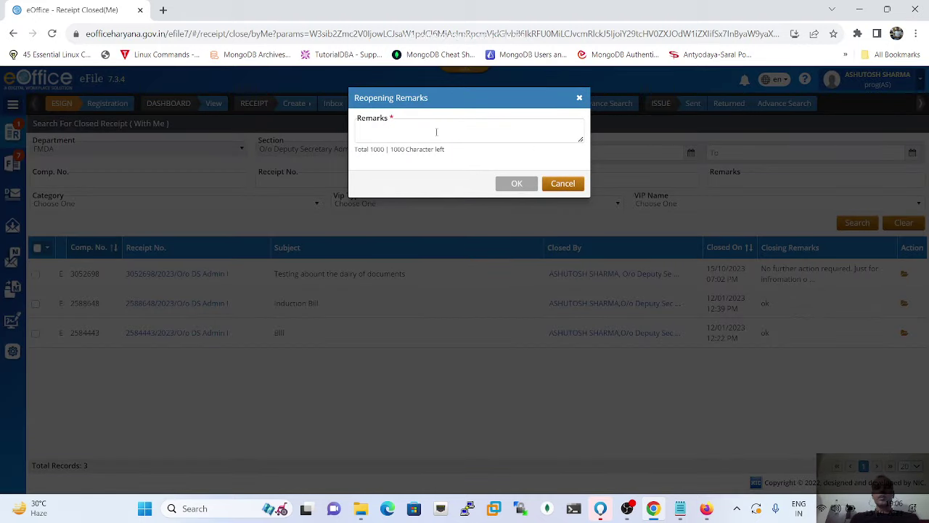
pyautogui.click(580, 98)
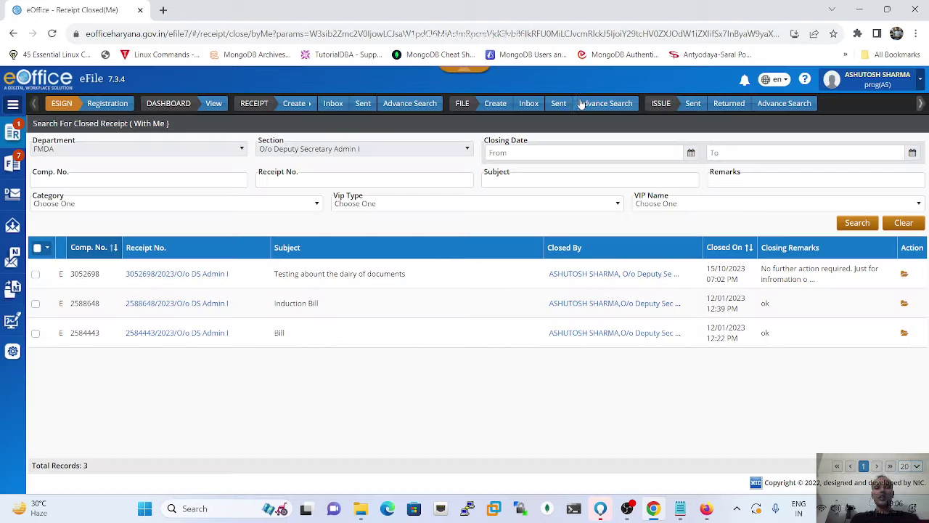
# - Choose Re Open for receipt 3052698 and type the remark 'Need to take action'
pyautogui.click(36, 275)
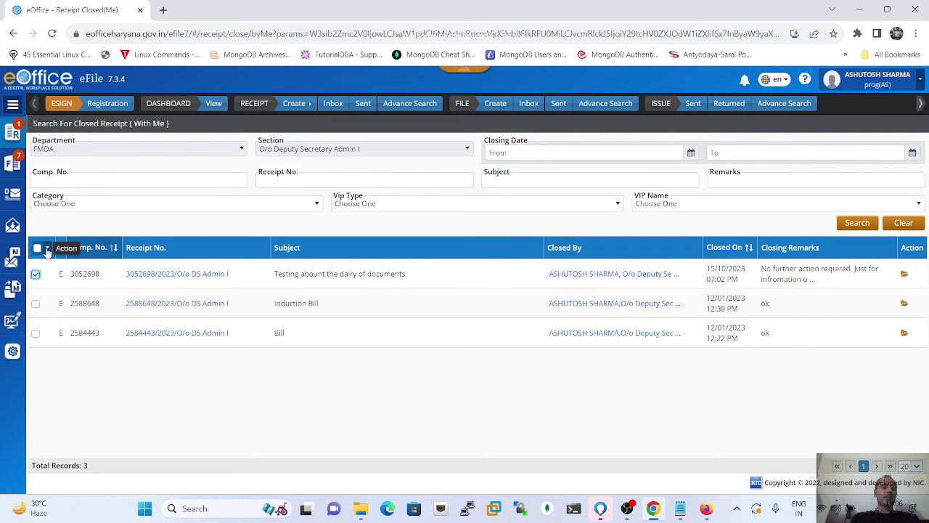
pyautogui.click(48, 248)
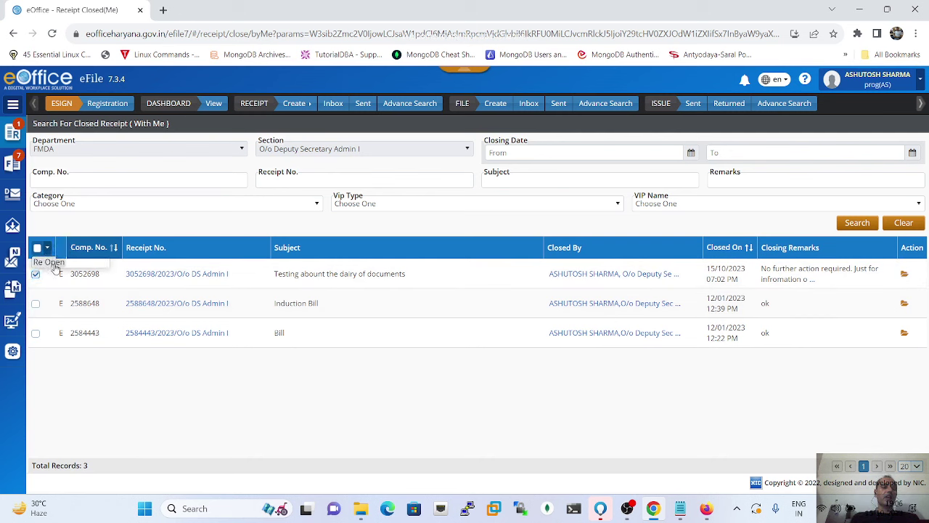
pyautogui.click(49, 262)
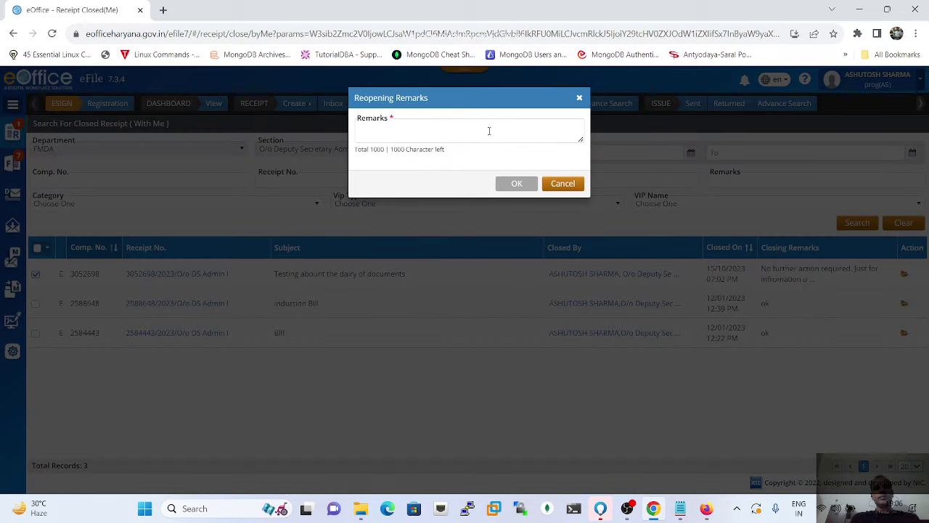
pyautogui.click(436, 126)
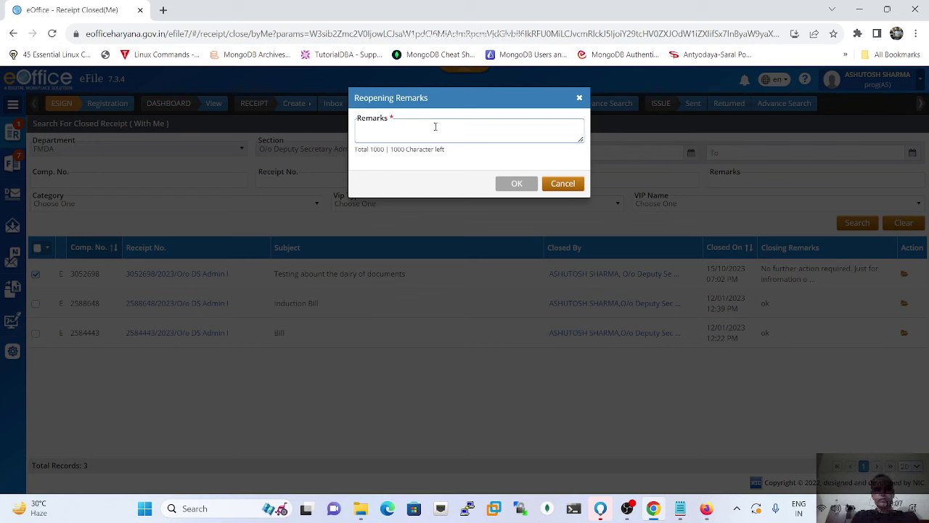
pyautogui.write('Need to ')
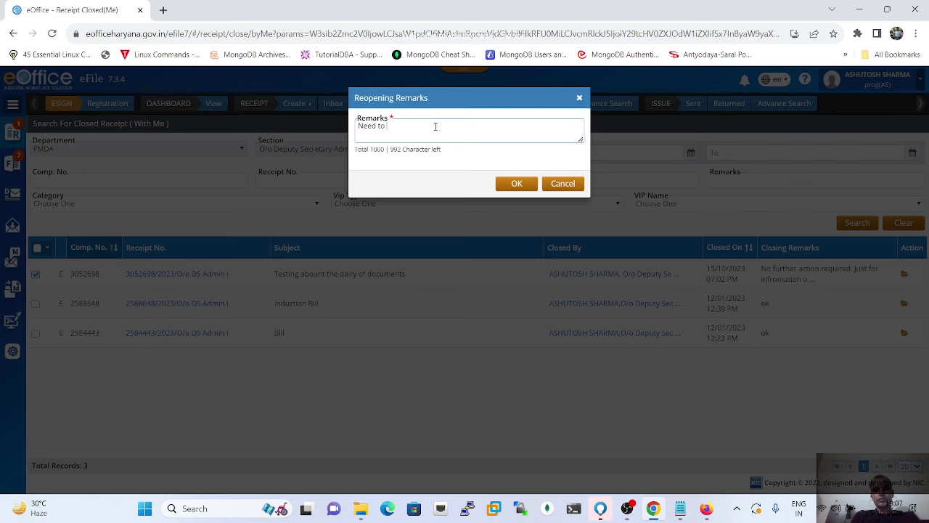
pyautogui.write('take action.')
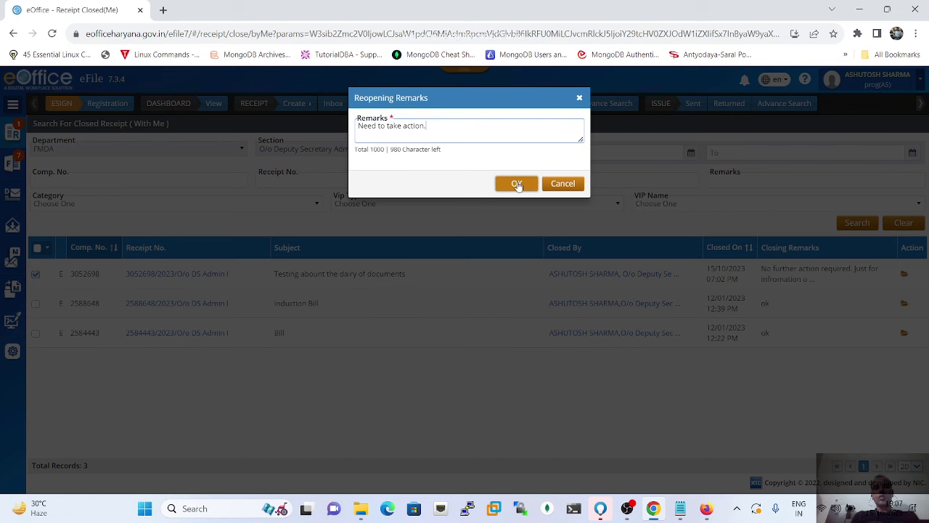
# - Confirm reopening receipt 3052698 and return to the Receipt Inbox listing 8 receipts
pyautogui.click(517, 185)
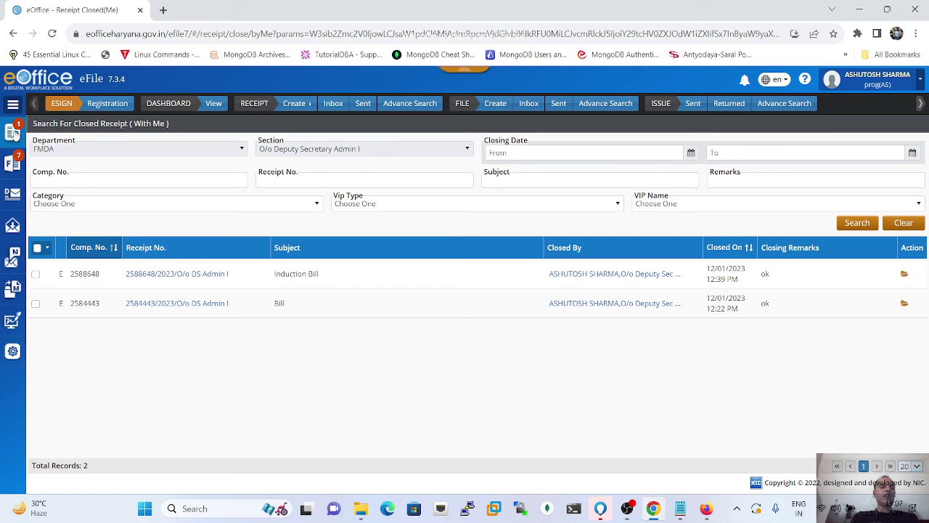
pyautogui.moveTo(14, 133)
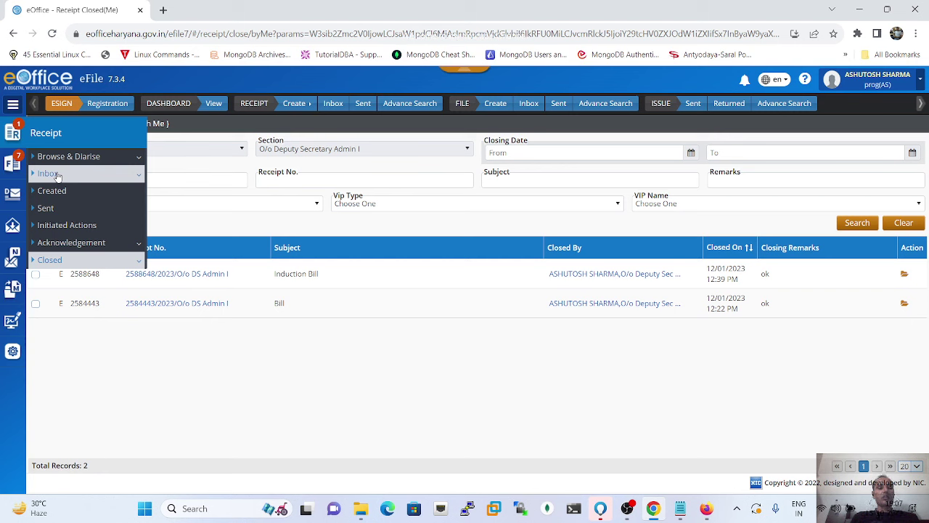
pyautogui.click(58, 176)
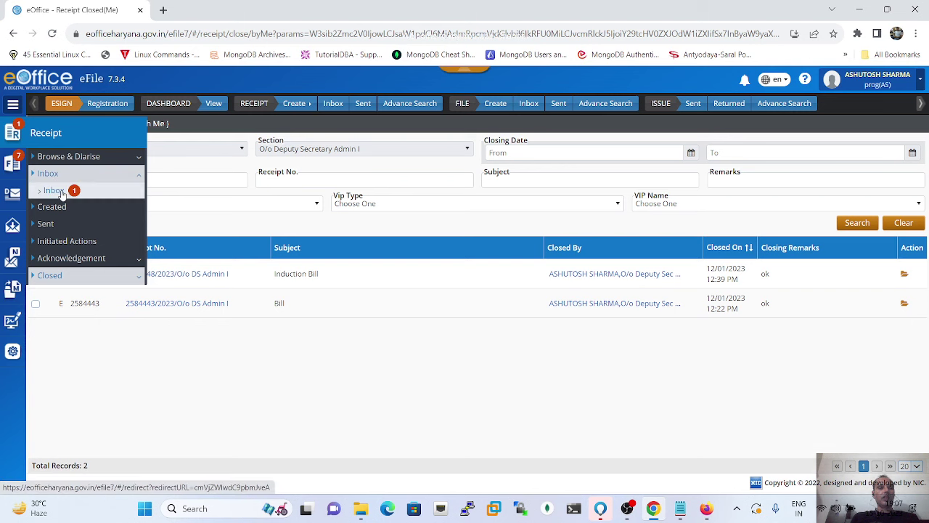
pyautogui.click(61, 191)
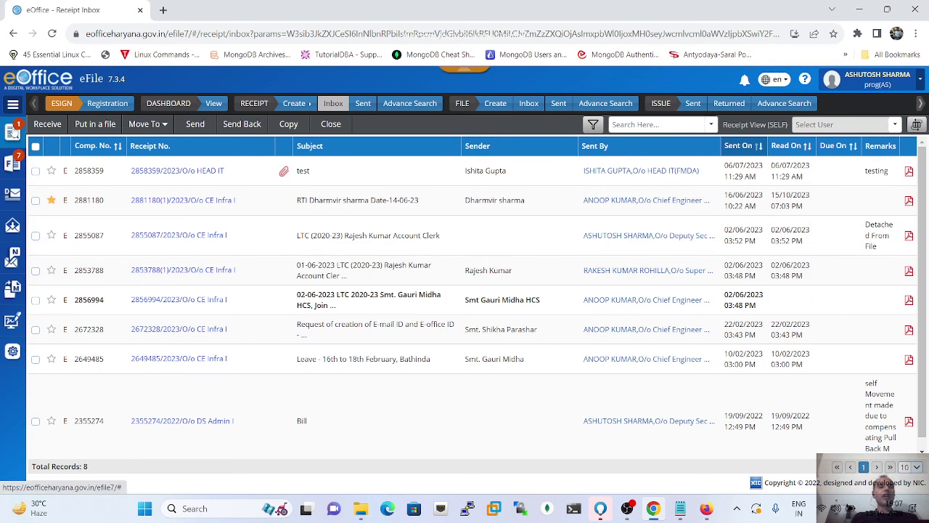
# - Show the Created Receipts list, with reopened receipt 3052698 back at the top
pyautogui.moveTo(14, 129)
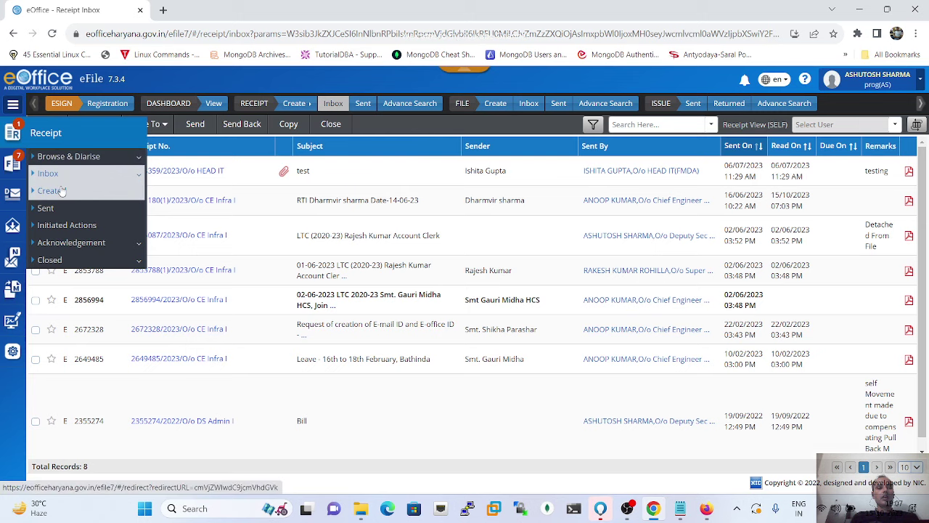
pyautogui.click(63, 191)
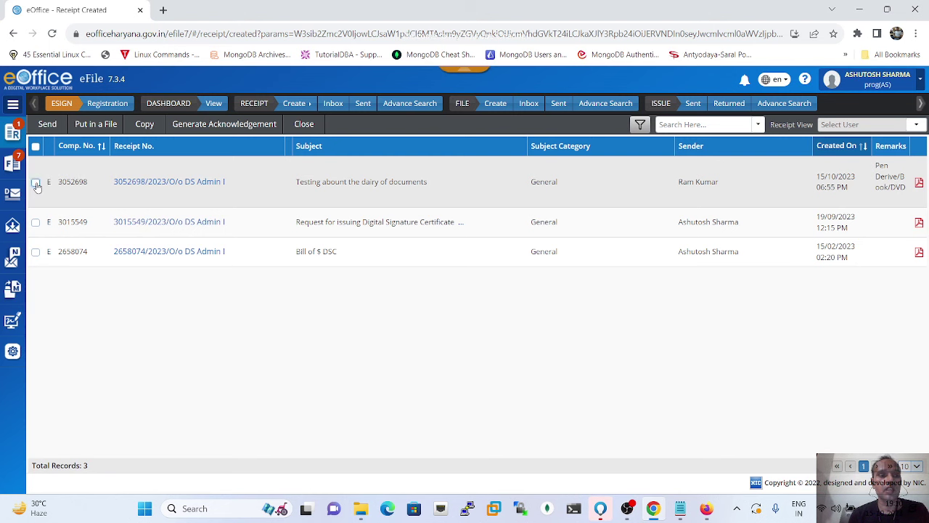
# - Open receipt 3052698 and close the Put In File(s) dialog without attaching it
pyautogui.click(35, 182)
pyautogui.click(170, 182)
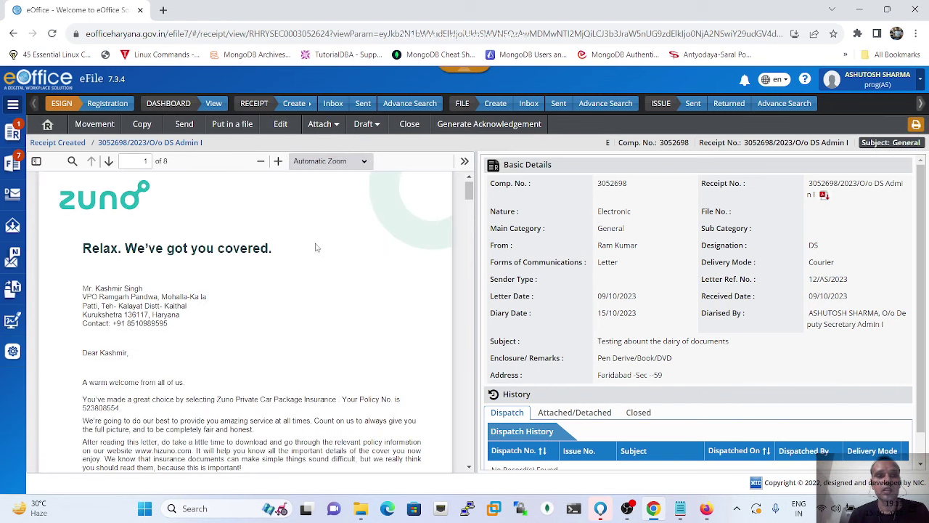
pyautogui.click(232, 126)
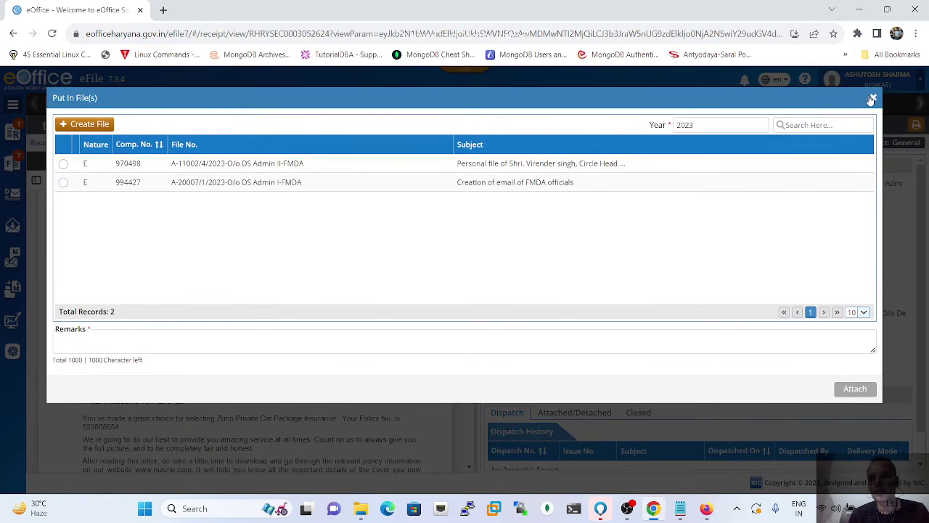
pyautogui.click(187, 336)
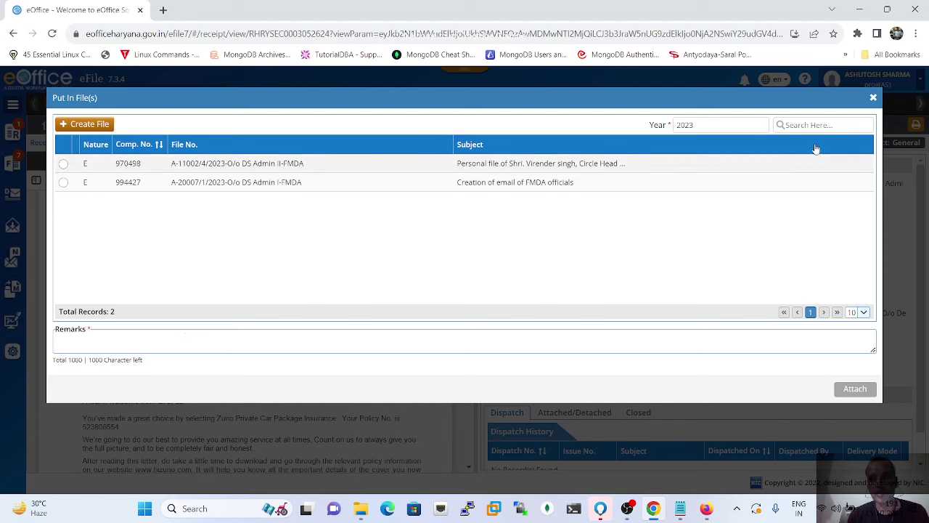
pyautogui.click(874, 99)
pyautogui.click(874, 98)
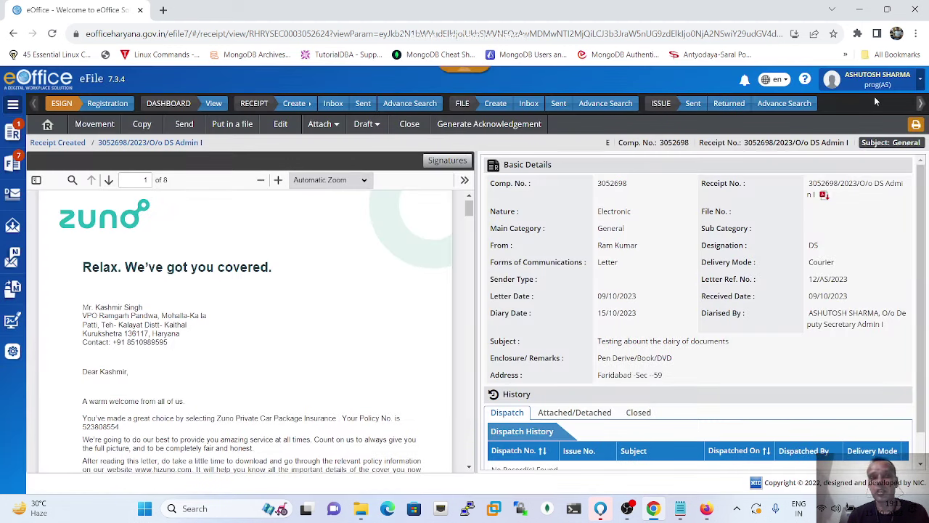
# - Open file A-20007/1/2023 from the File Inbox and list receipts to attach
pyautogui.click(16, 167)
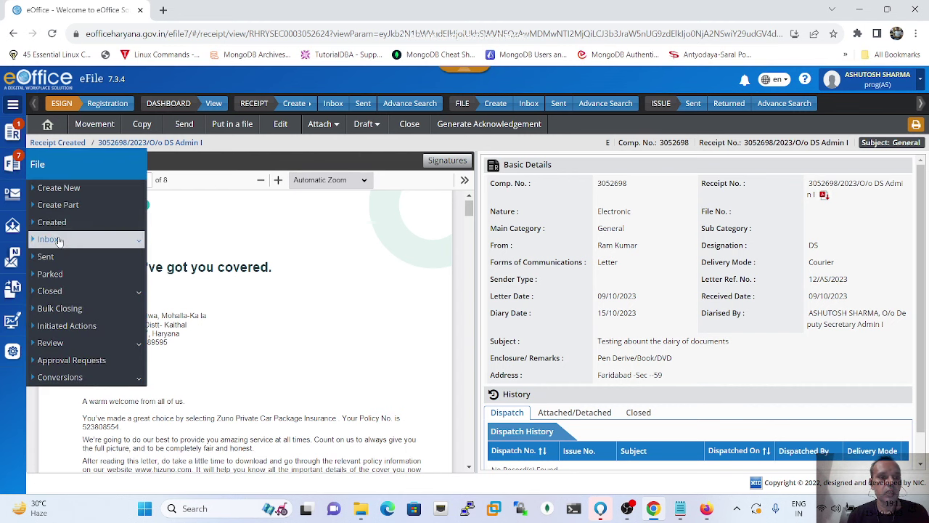
pyautogui.click(60, 241)
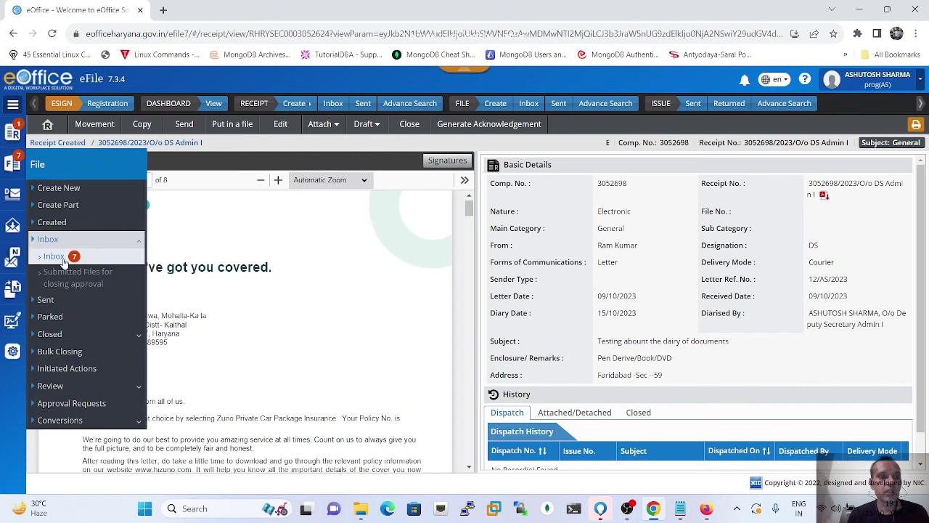
pyautogui.click(56, 257)
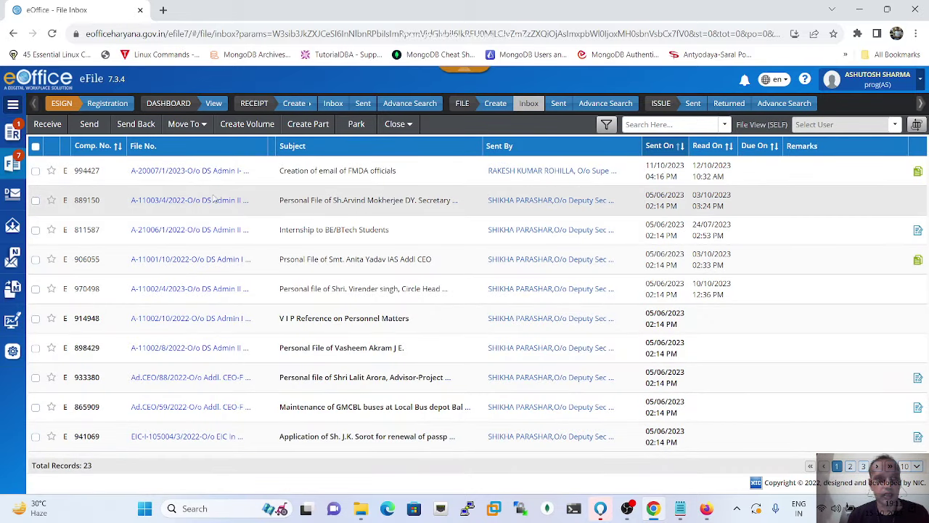
pyautogui.click(172, 171)
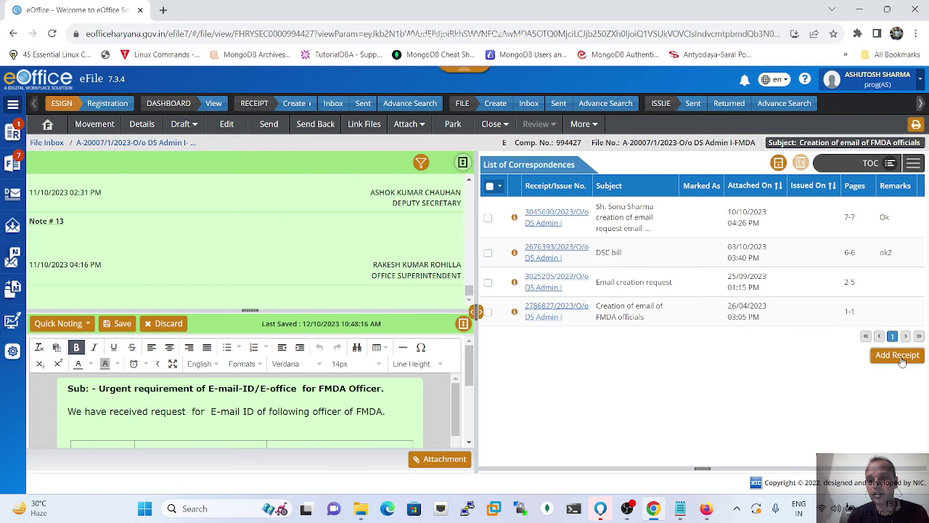
pyautogui.click(900, 357)
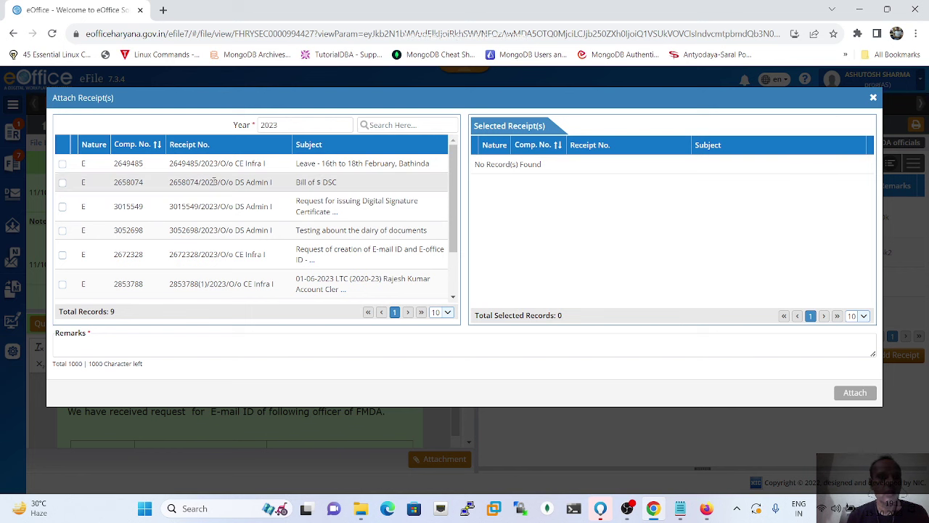
pyautogui.scroll(-3, 214, 181)
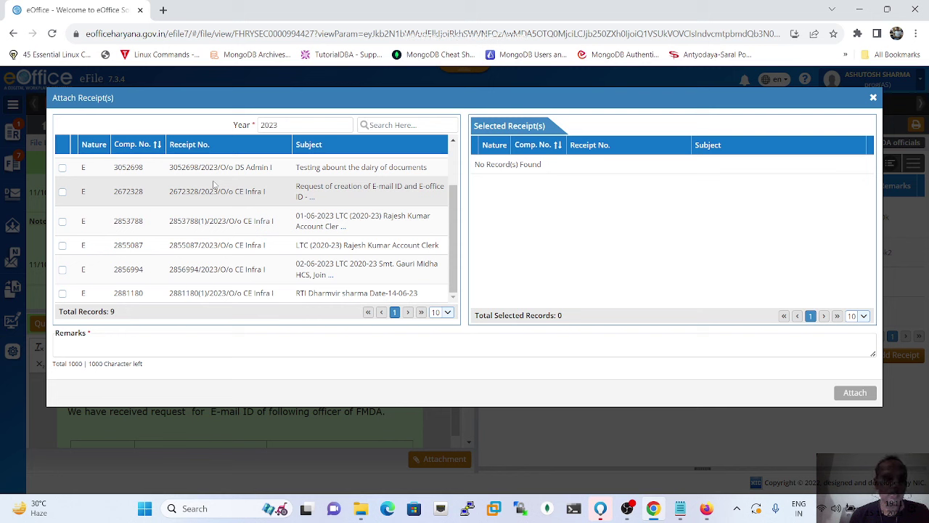
pyautogui.scroll(3, 214, 185)
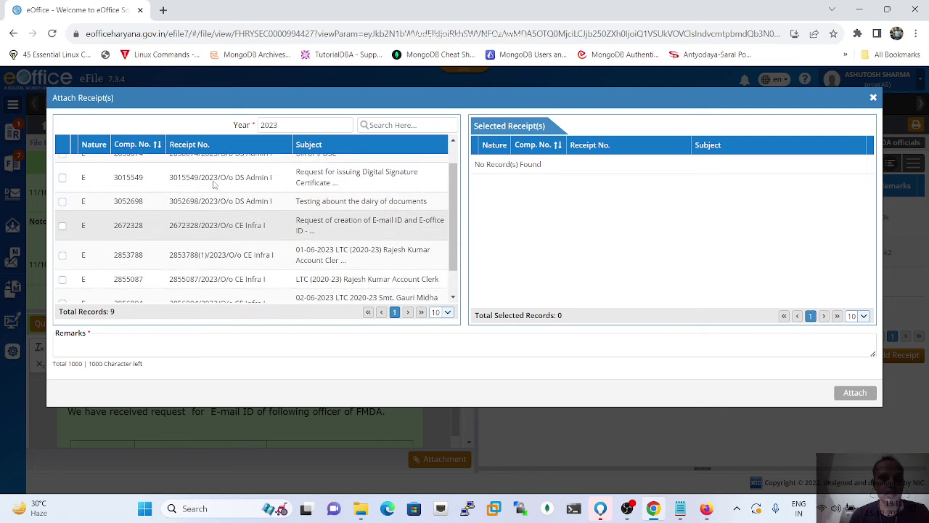
pyautogui.scroll(2, 214, 183)
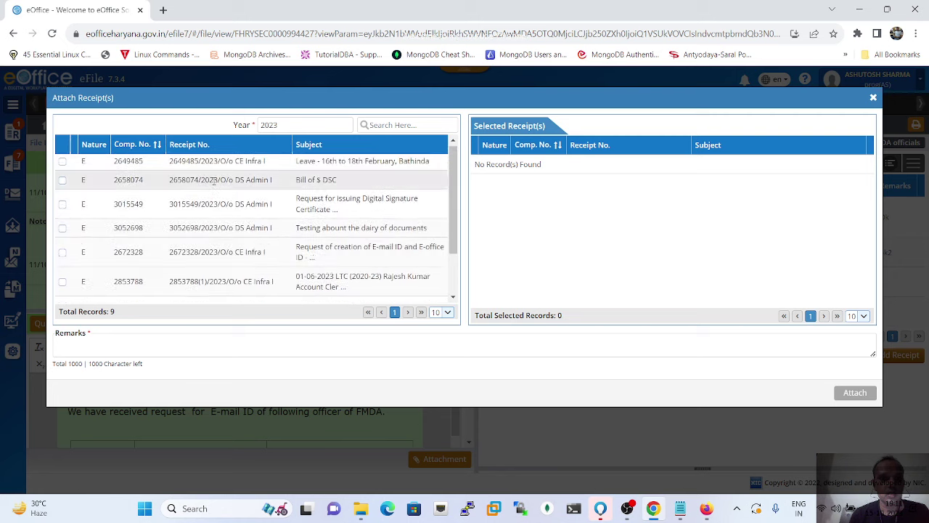
pyautogui.scroll(1, 214, 181)
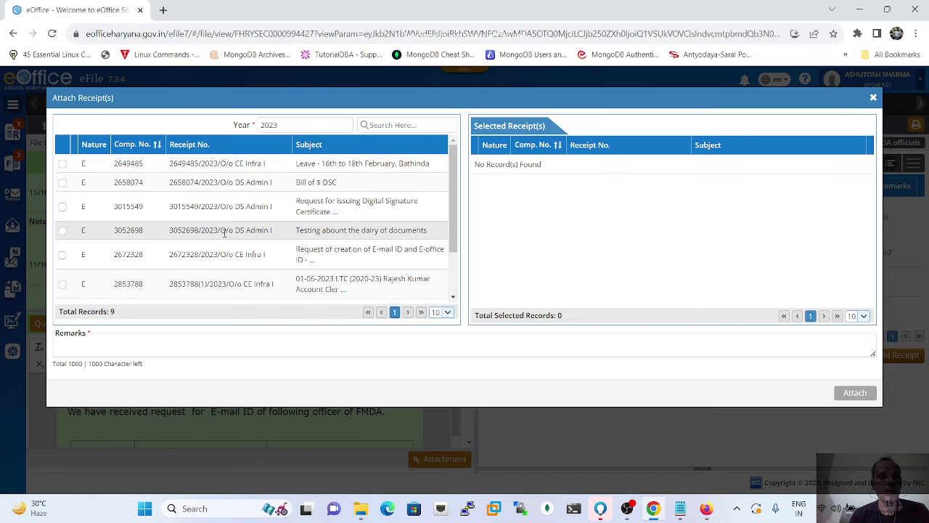
pyautogui.scroll(-1, 224, 232)
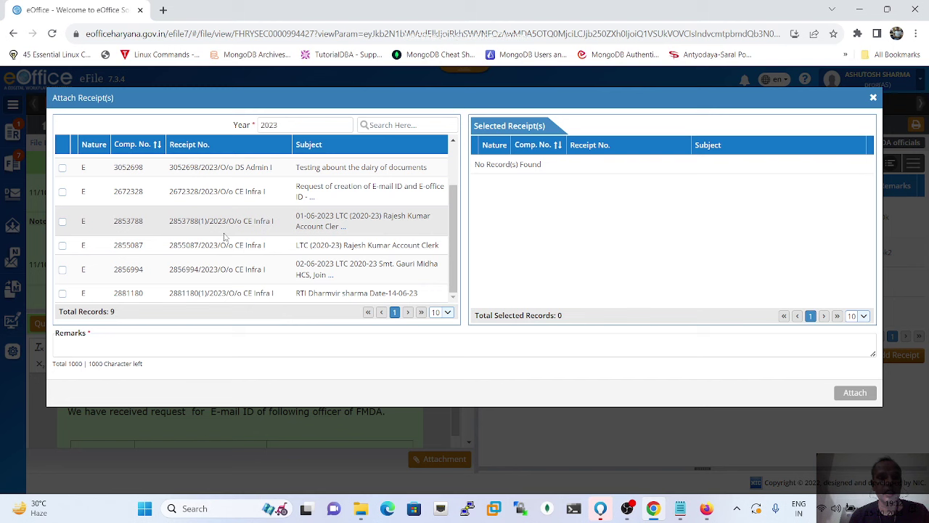
pyautogui.scroll(1, 225, 236)
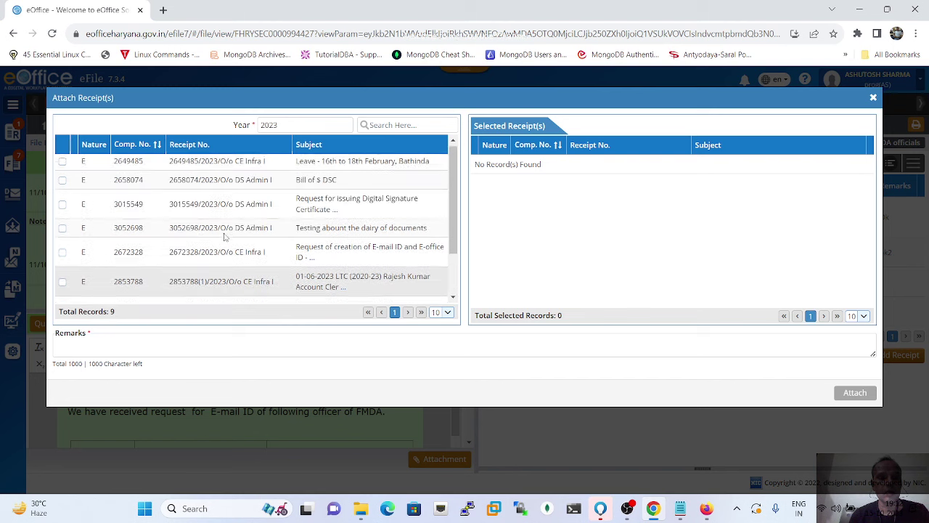
# - Select receipt 3052698 with the remark 'need to put for the further approval'
pyautogui.click(62, 231)
pyautogui.click(135, 345)
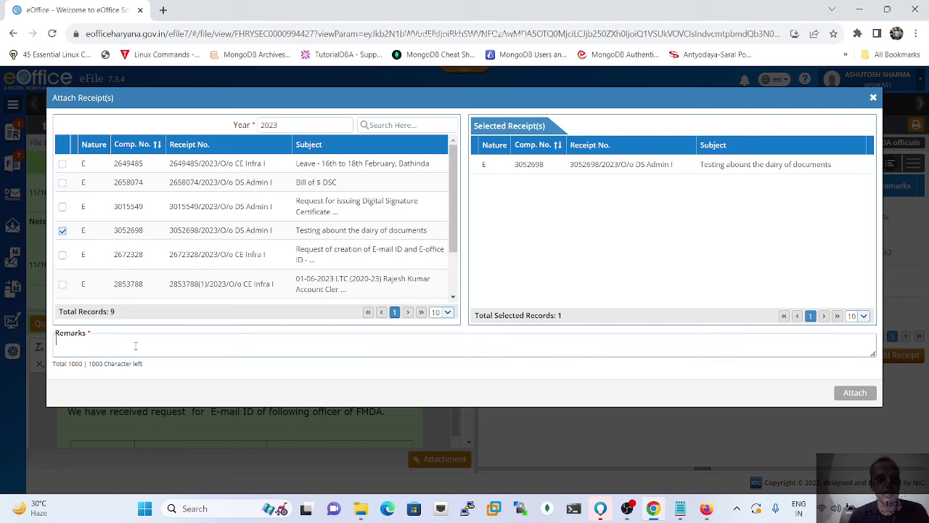
pyautogui.write('need')
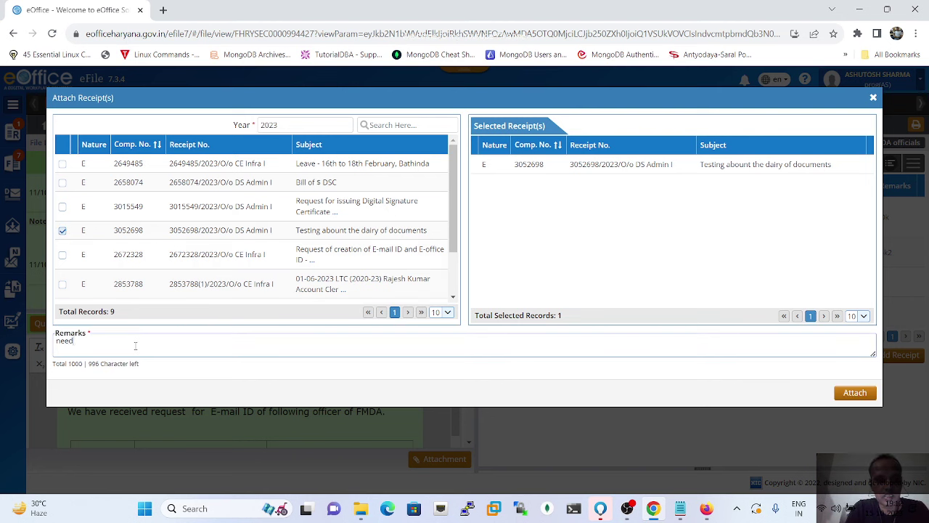
pyautogui.write(' to put for t')
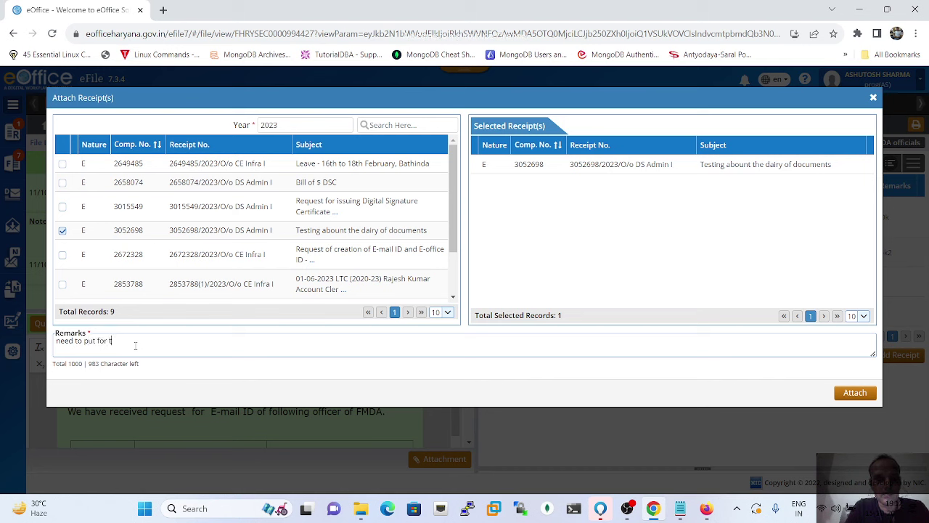
pyautogui.write('he further approval')
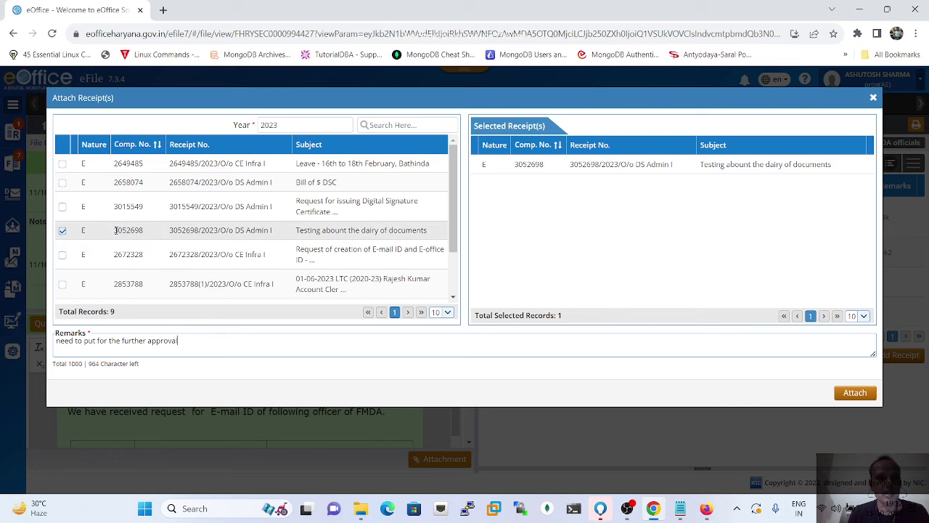
pyautogui.moveTo(116, 230); pyautogui.dragTo(146, 232)
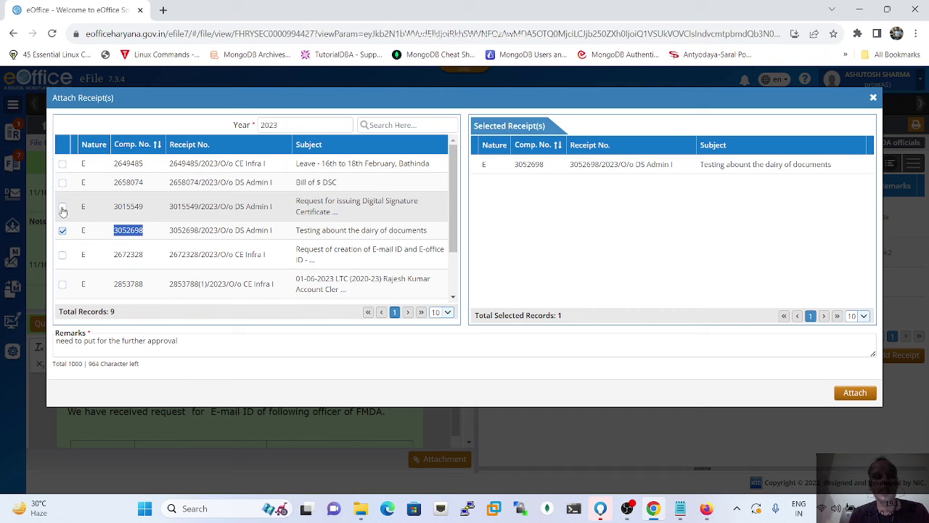
pyautogui.click(63, 208)
pyautogui.click(64, 183)
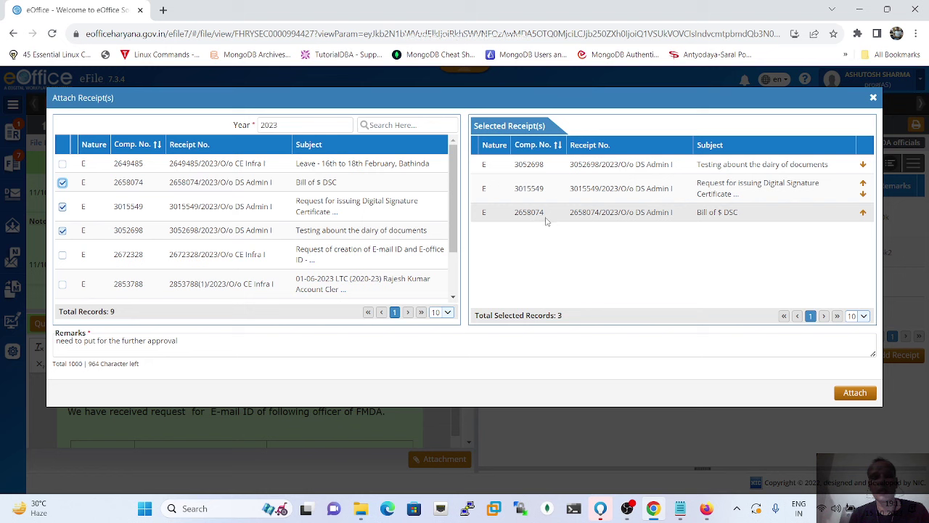
pyautogui.click(63, 255)
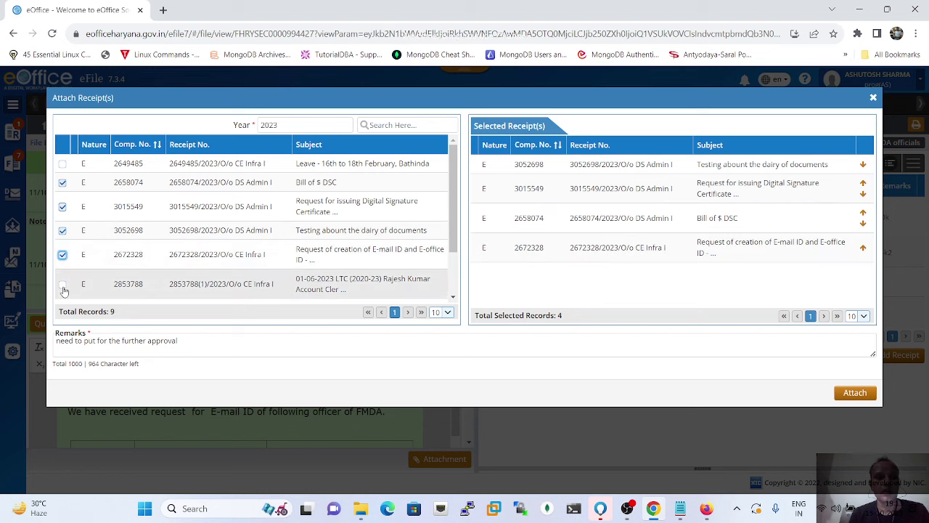
pyautogui.click(63, 285)
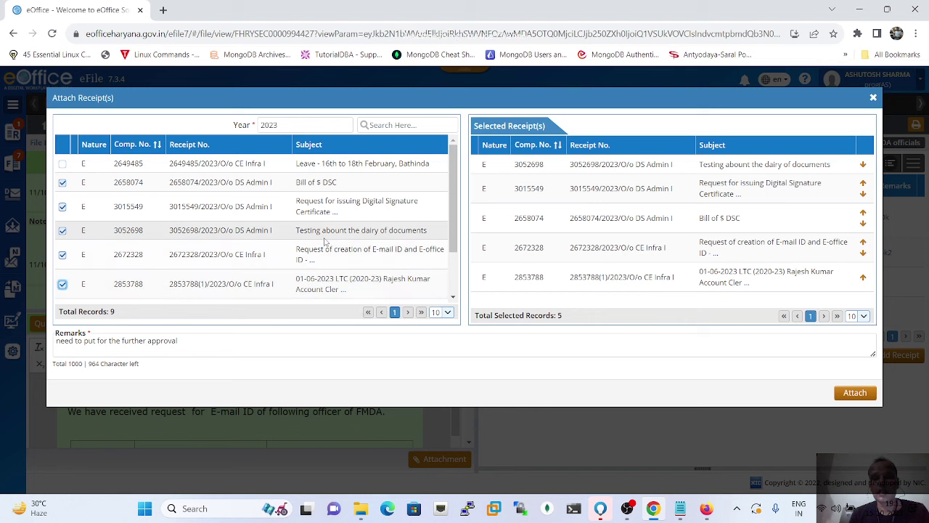
pyautogui.scroll(-2, 319, 232)
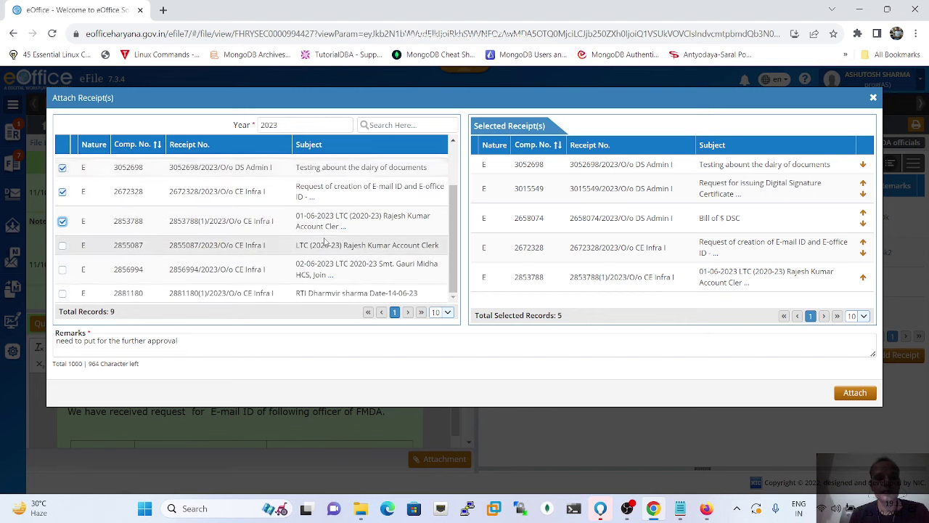
pyautogui.scroll(2, 324, 241)
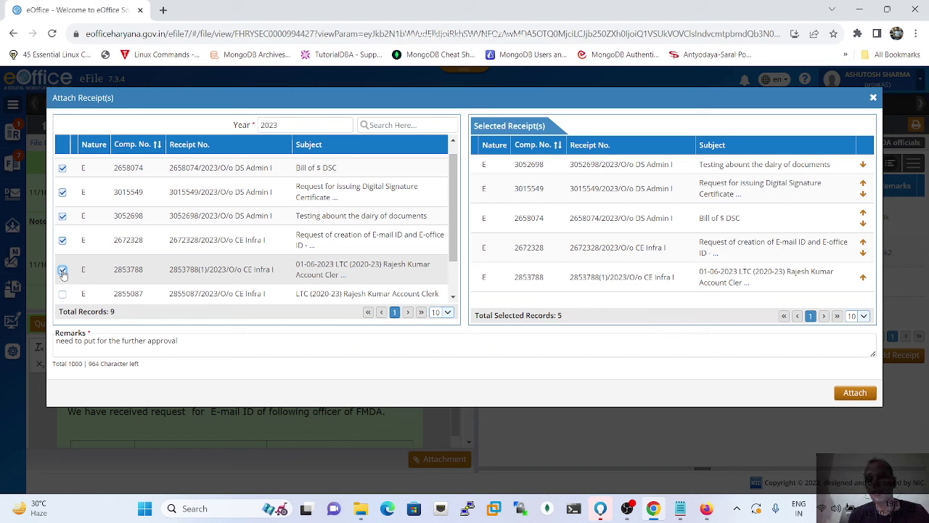
pyautogui.click(62, 270)
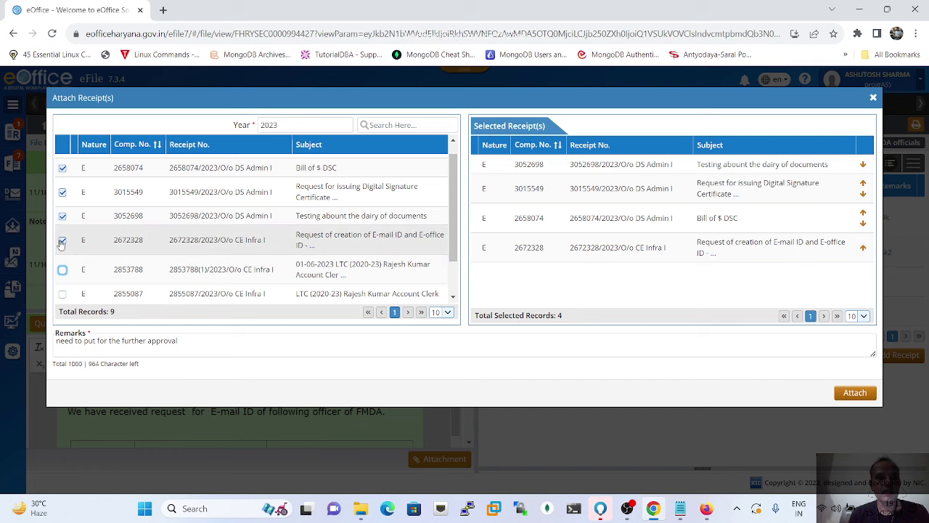
pyautogui.click(62, 240)
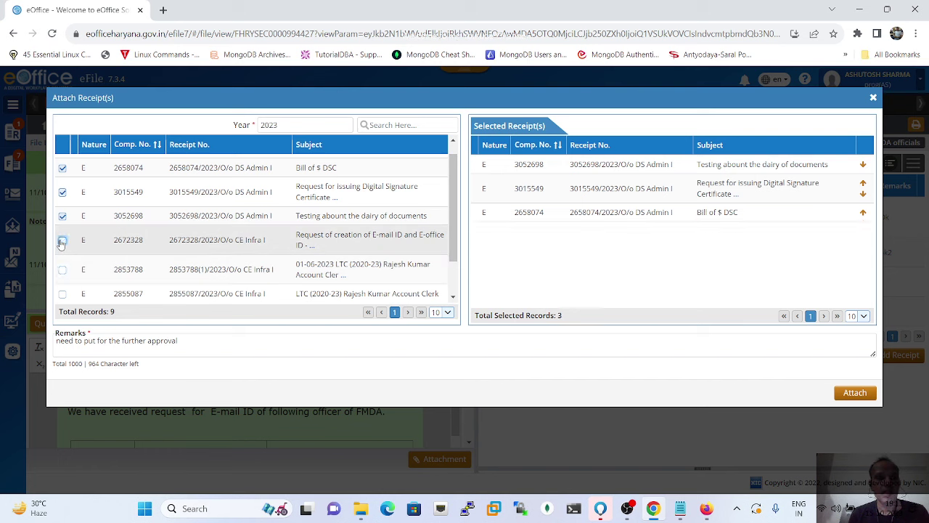
pyautogui.click(63, 192)
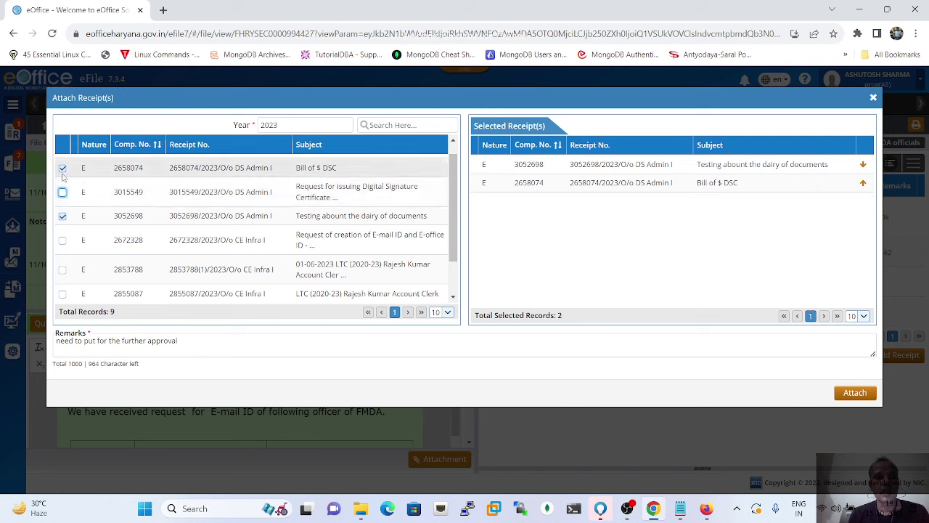
pyautogui.click(62, 168)
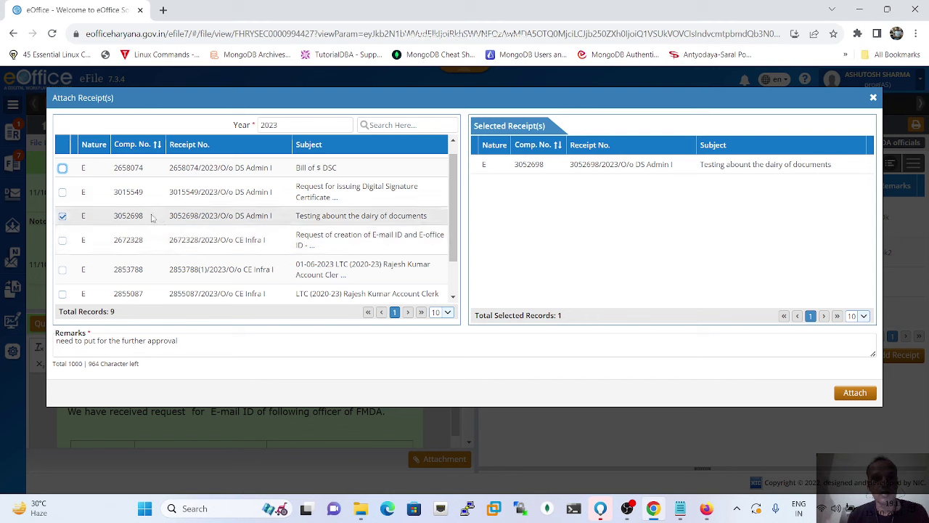
pyautogui.scroll(1, 290, 228)
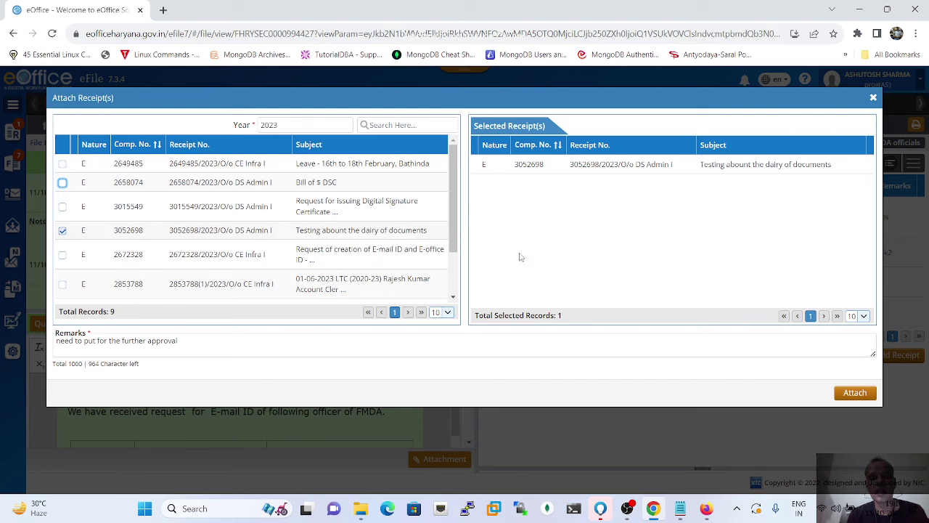
# - Attach receipt 3052698 and verify it appears as pages 8-15 in List of Correspondences
pyautogui.click(855, 392)
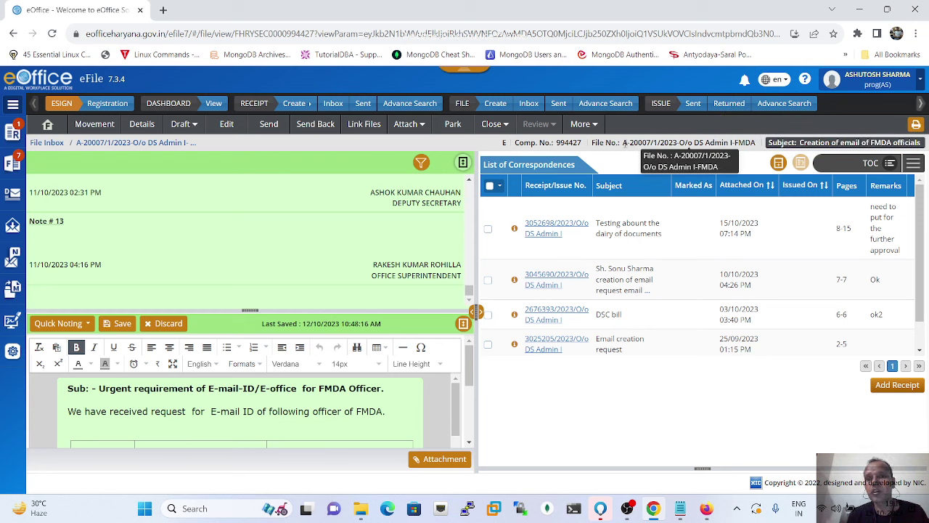
pyautogui.moveTo(624, 143); pyautogui.dragTo(758, 142)
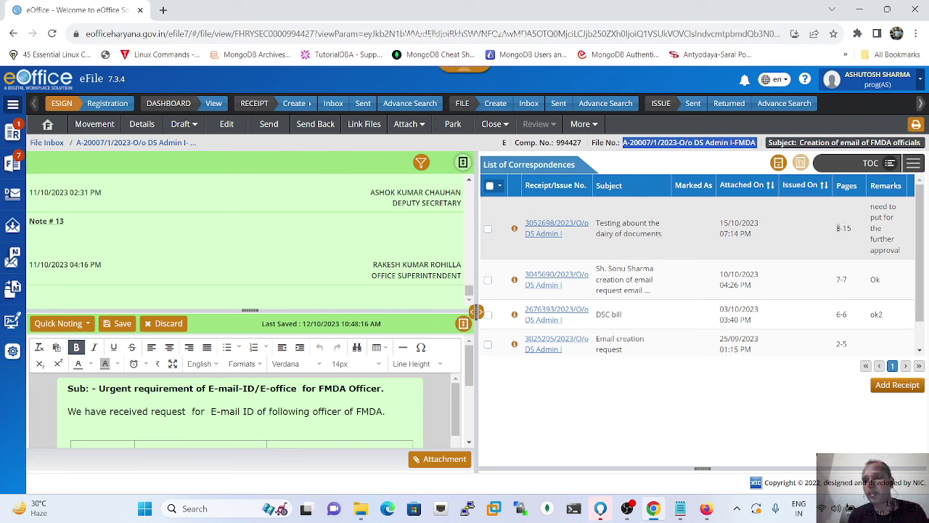
pyautogui.moveTo(837, 228); pyautogui.dragTo(854, 229)
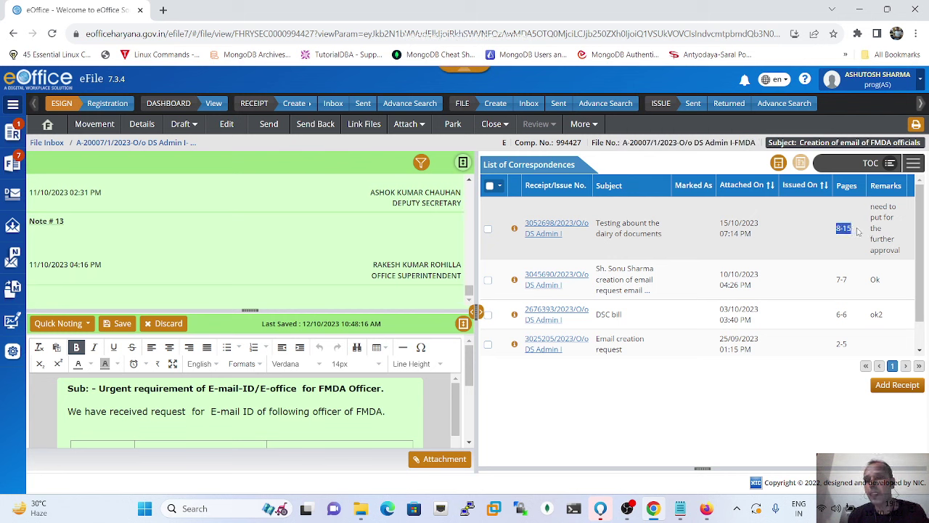